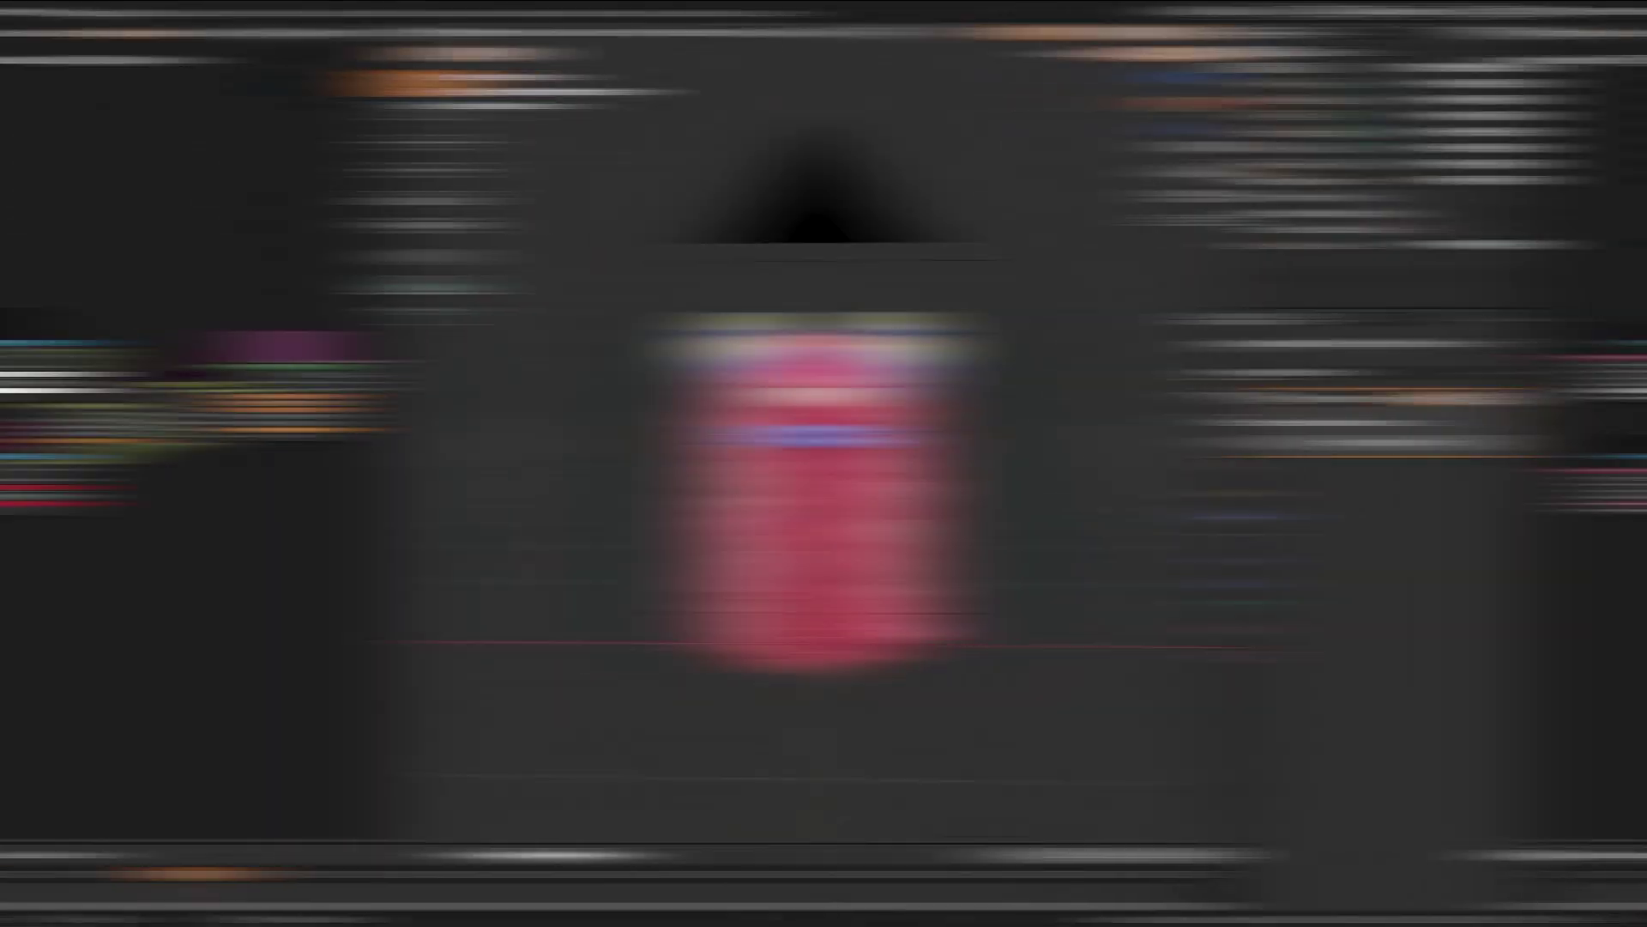
Generate fur on the monster's body with the Quick Fur operator
scroll(994, 556, up, 4)
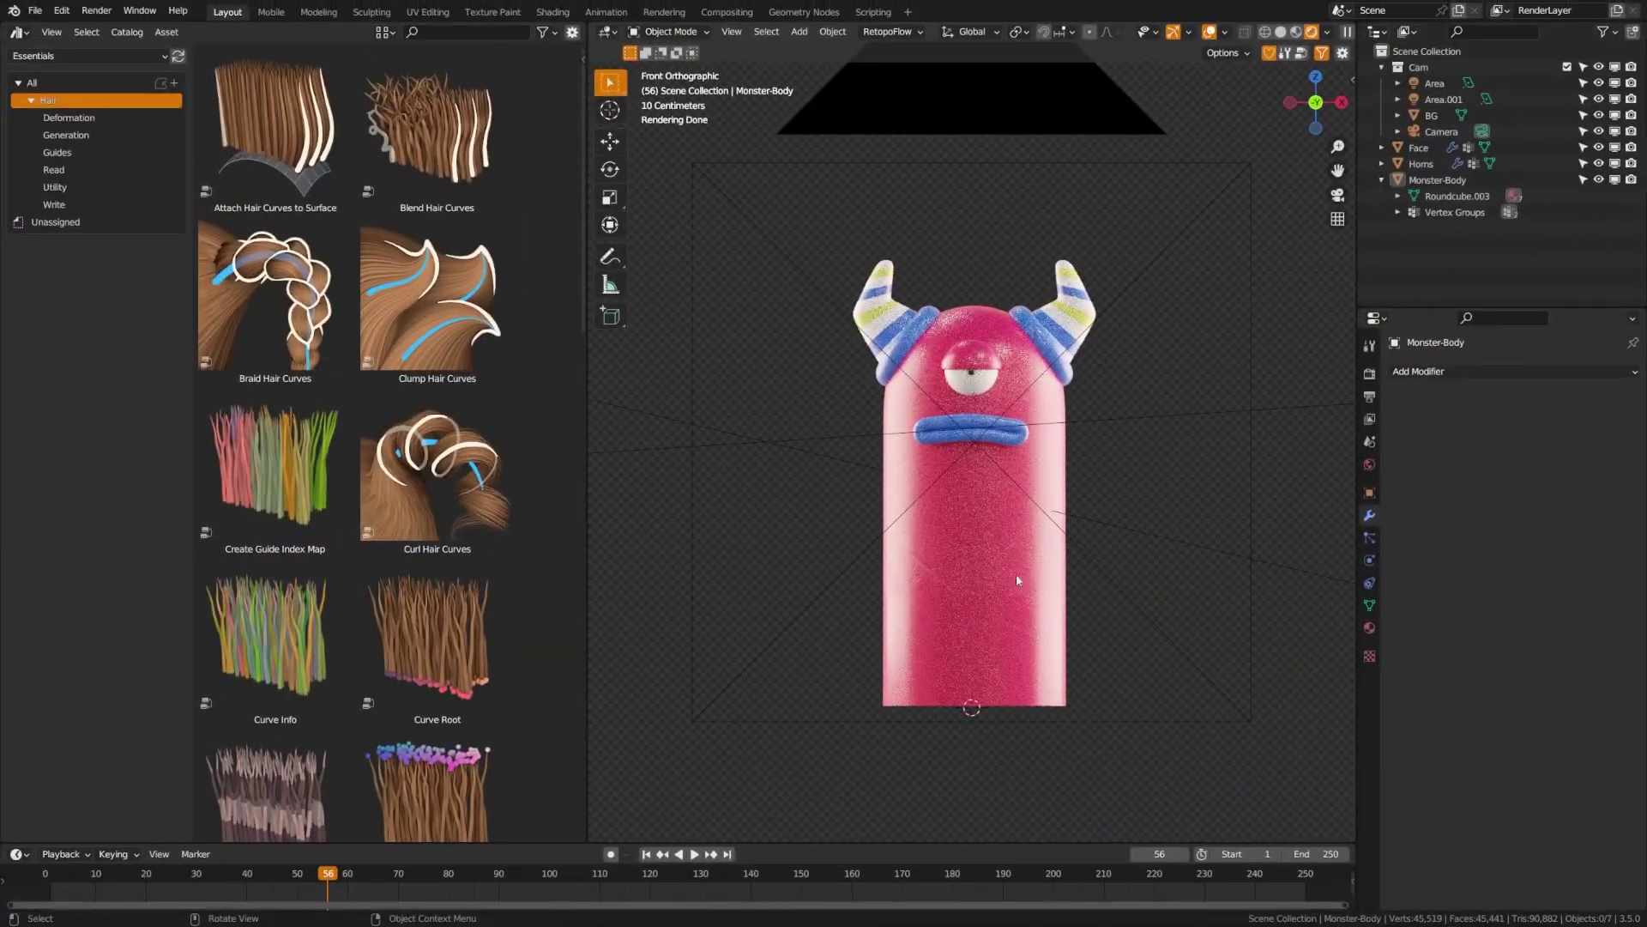
click(959, 584)
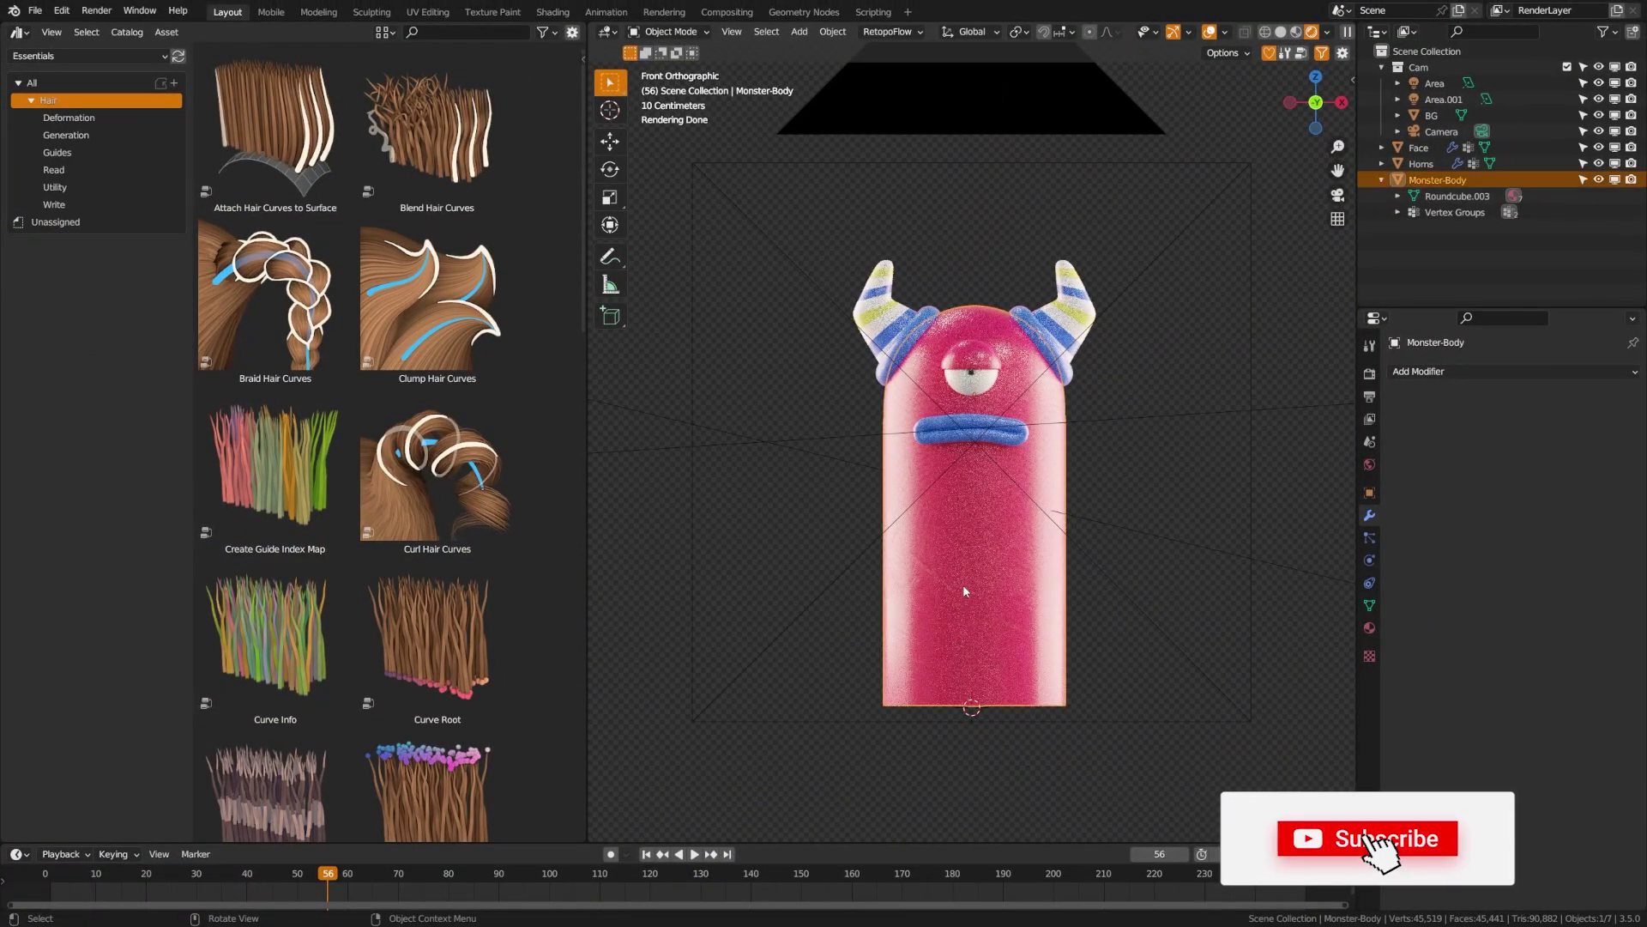
key(F3)
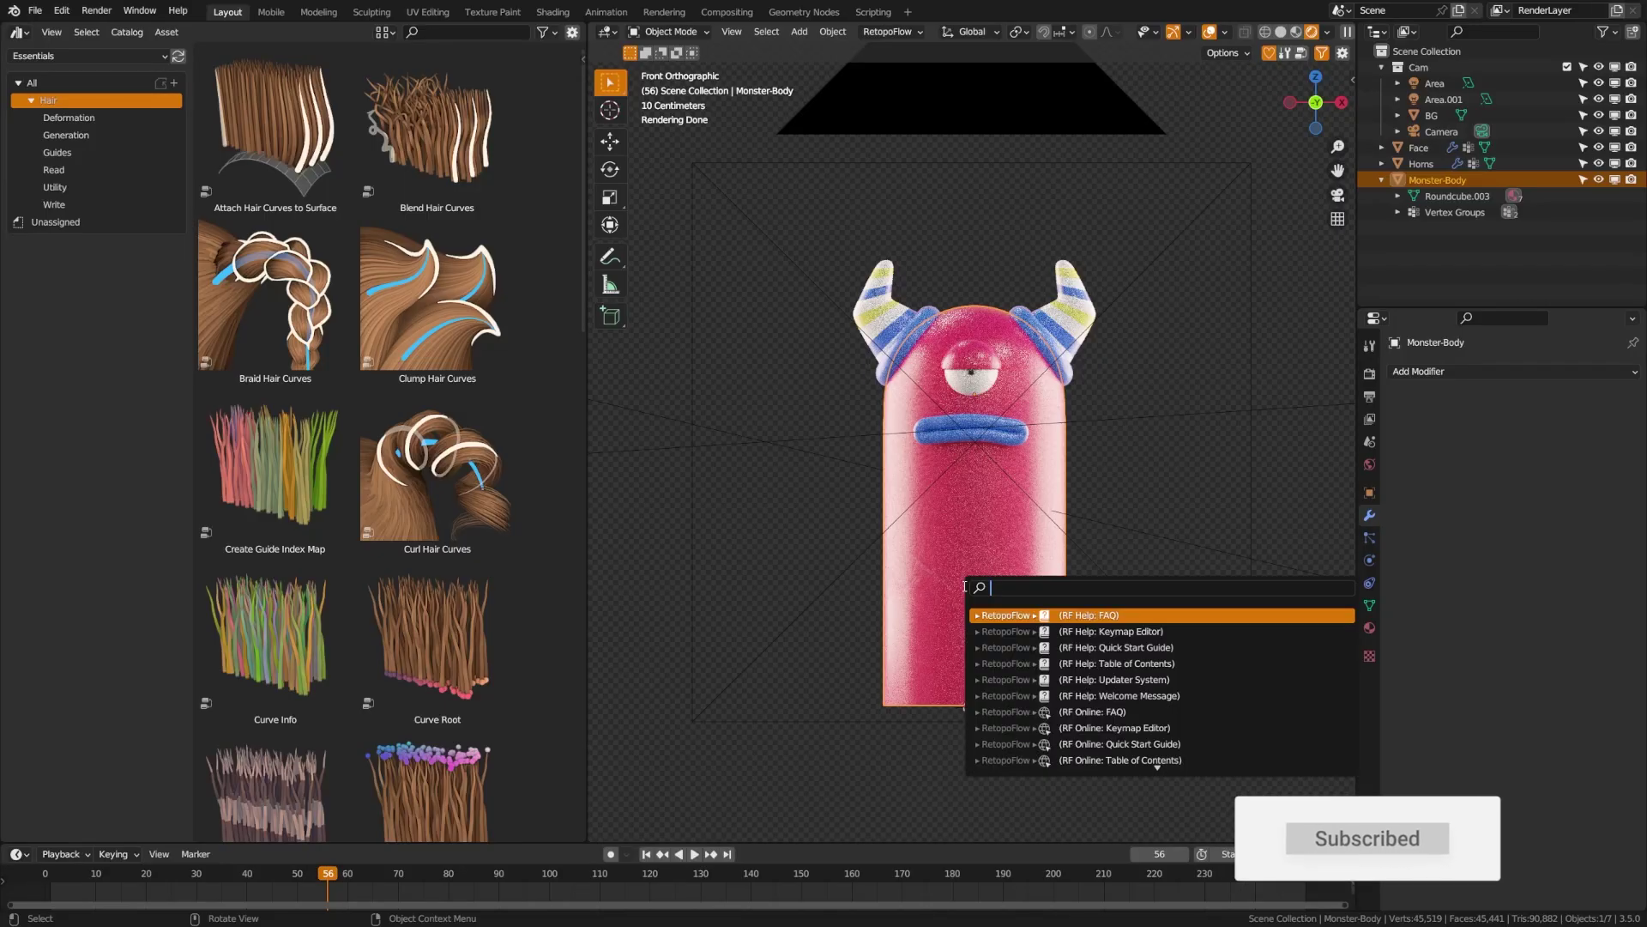
text(quick)
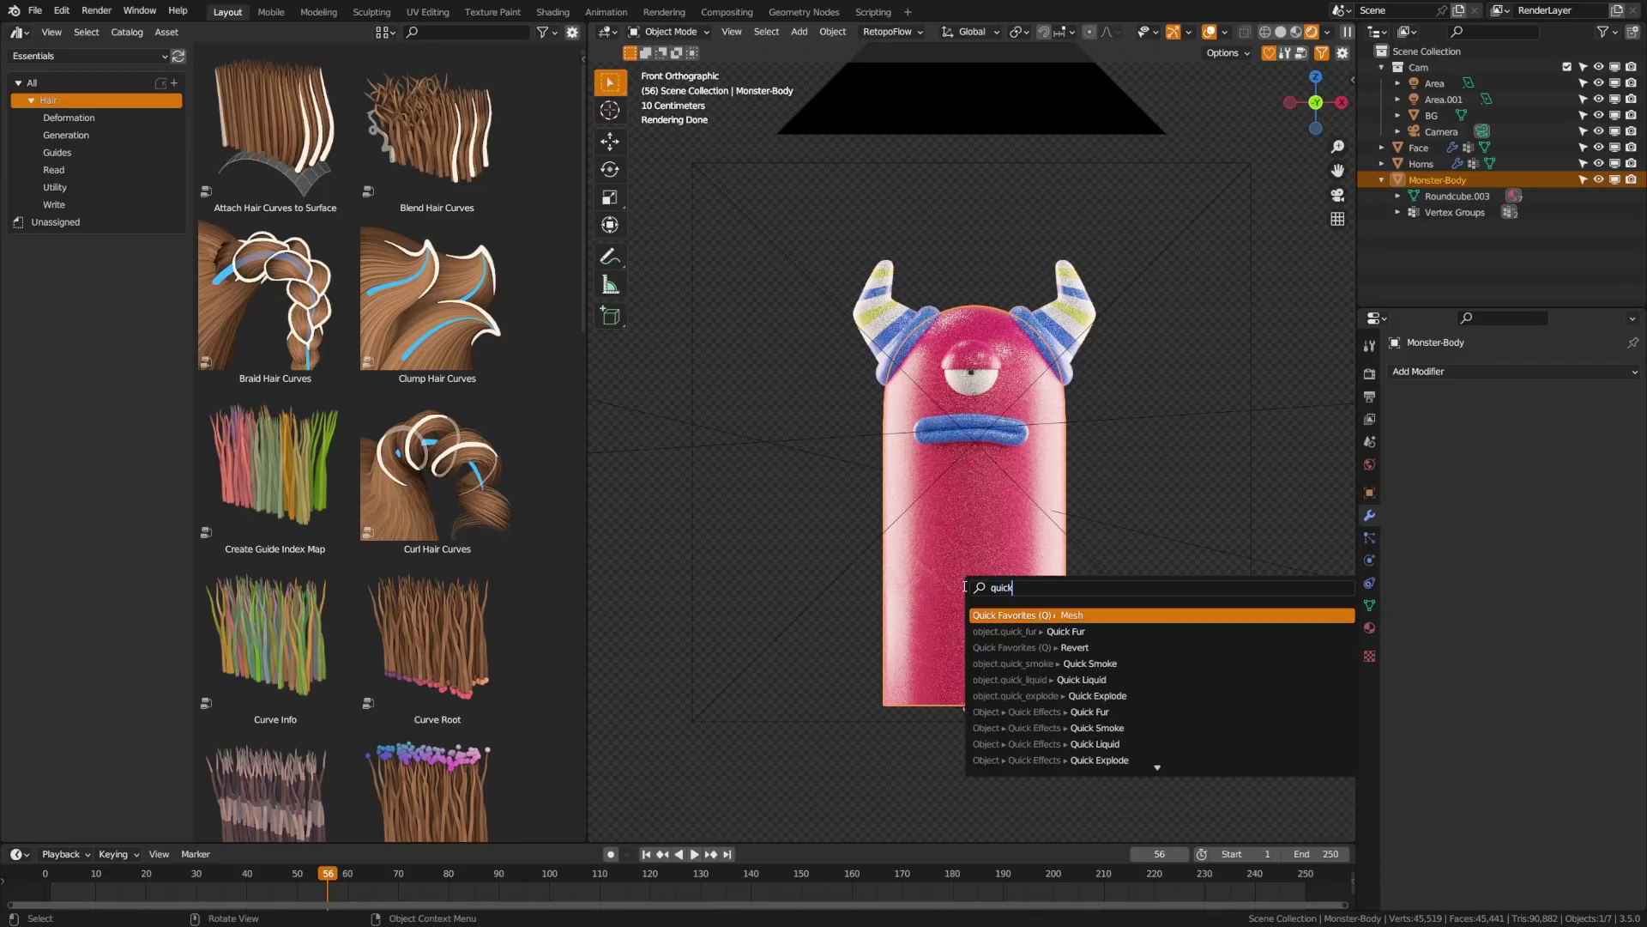
key(Down)
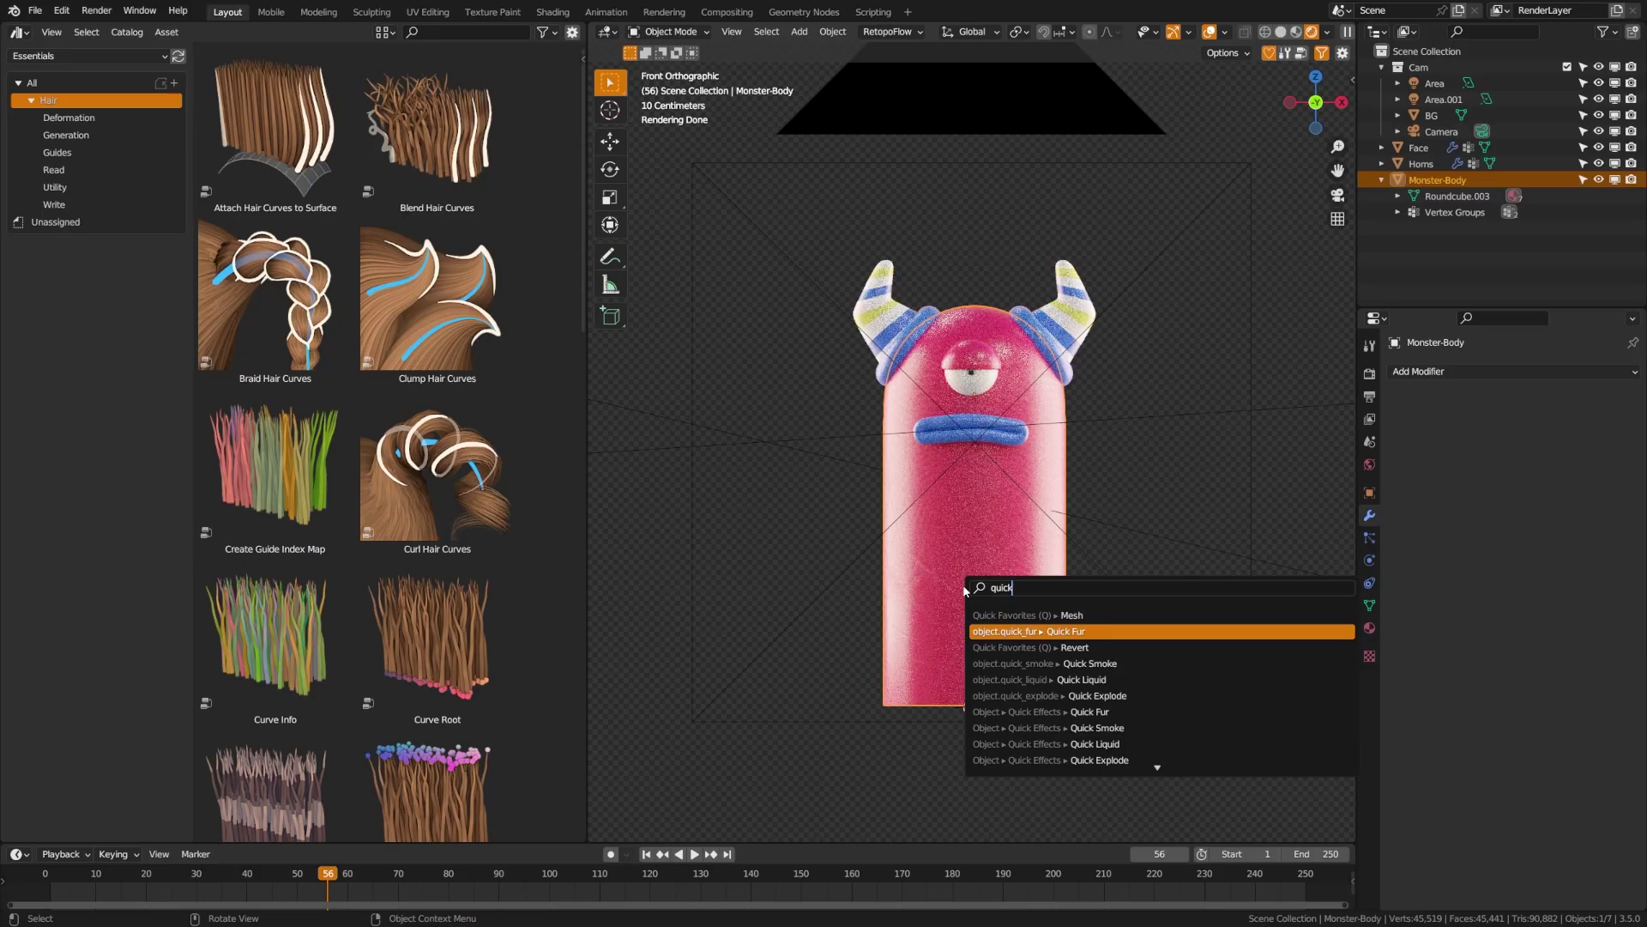
key(Return)
click(865, 434)
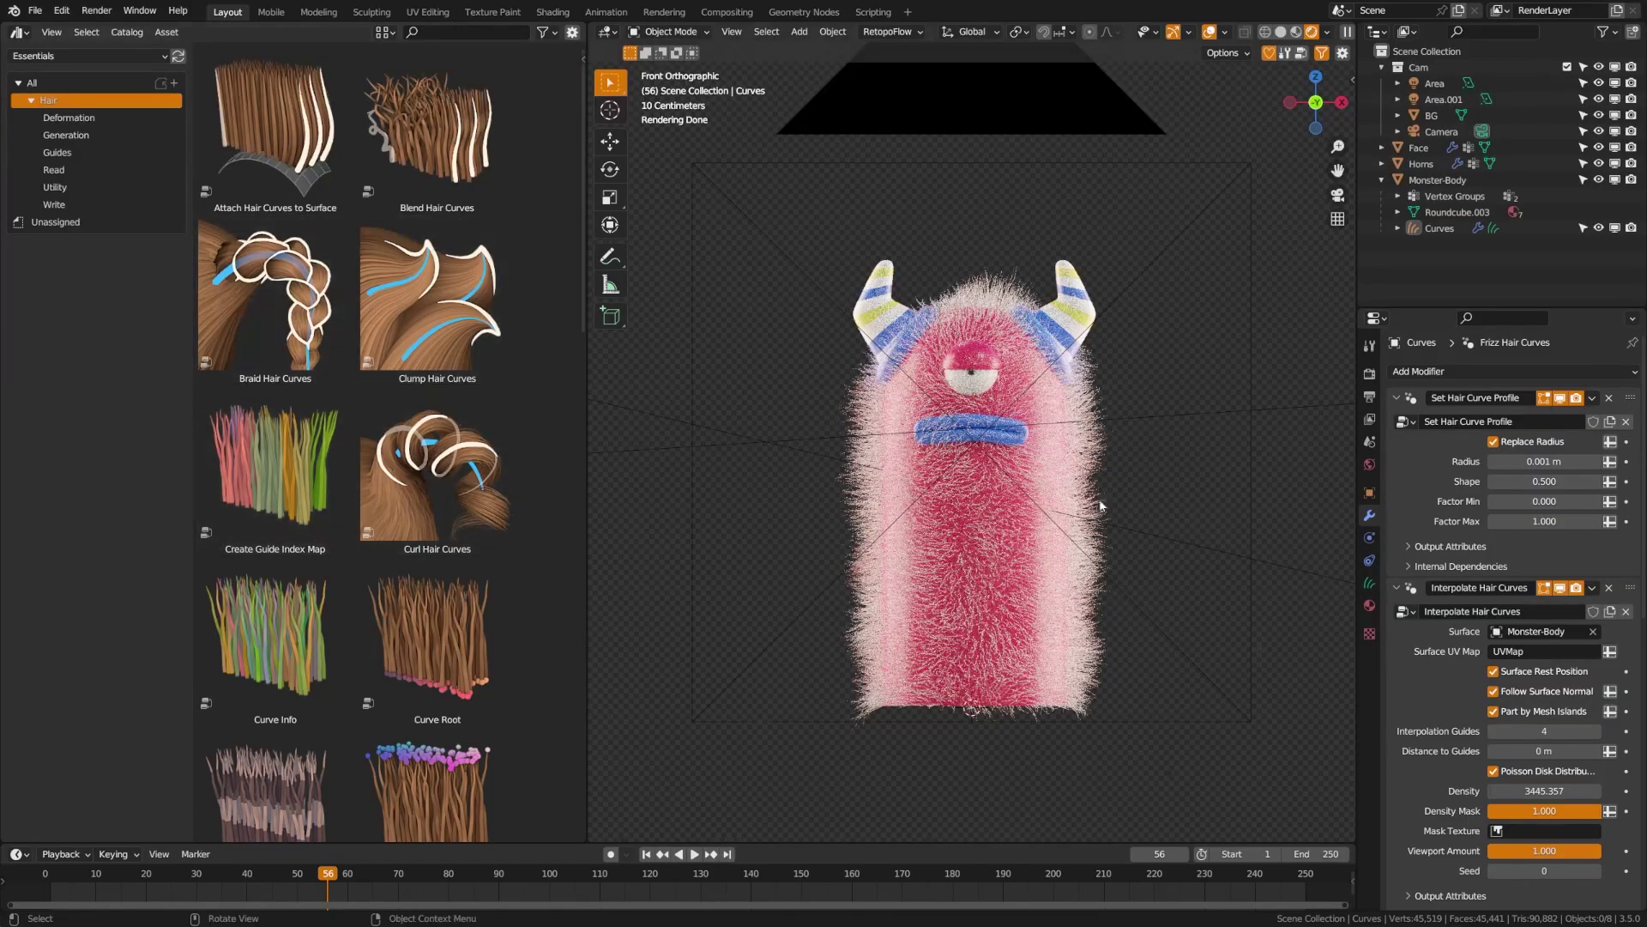
Collapse all five hair modifiers of the fur curves and switch the viewport to solid shading
click(1397, 397)
click(1397, 418)
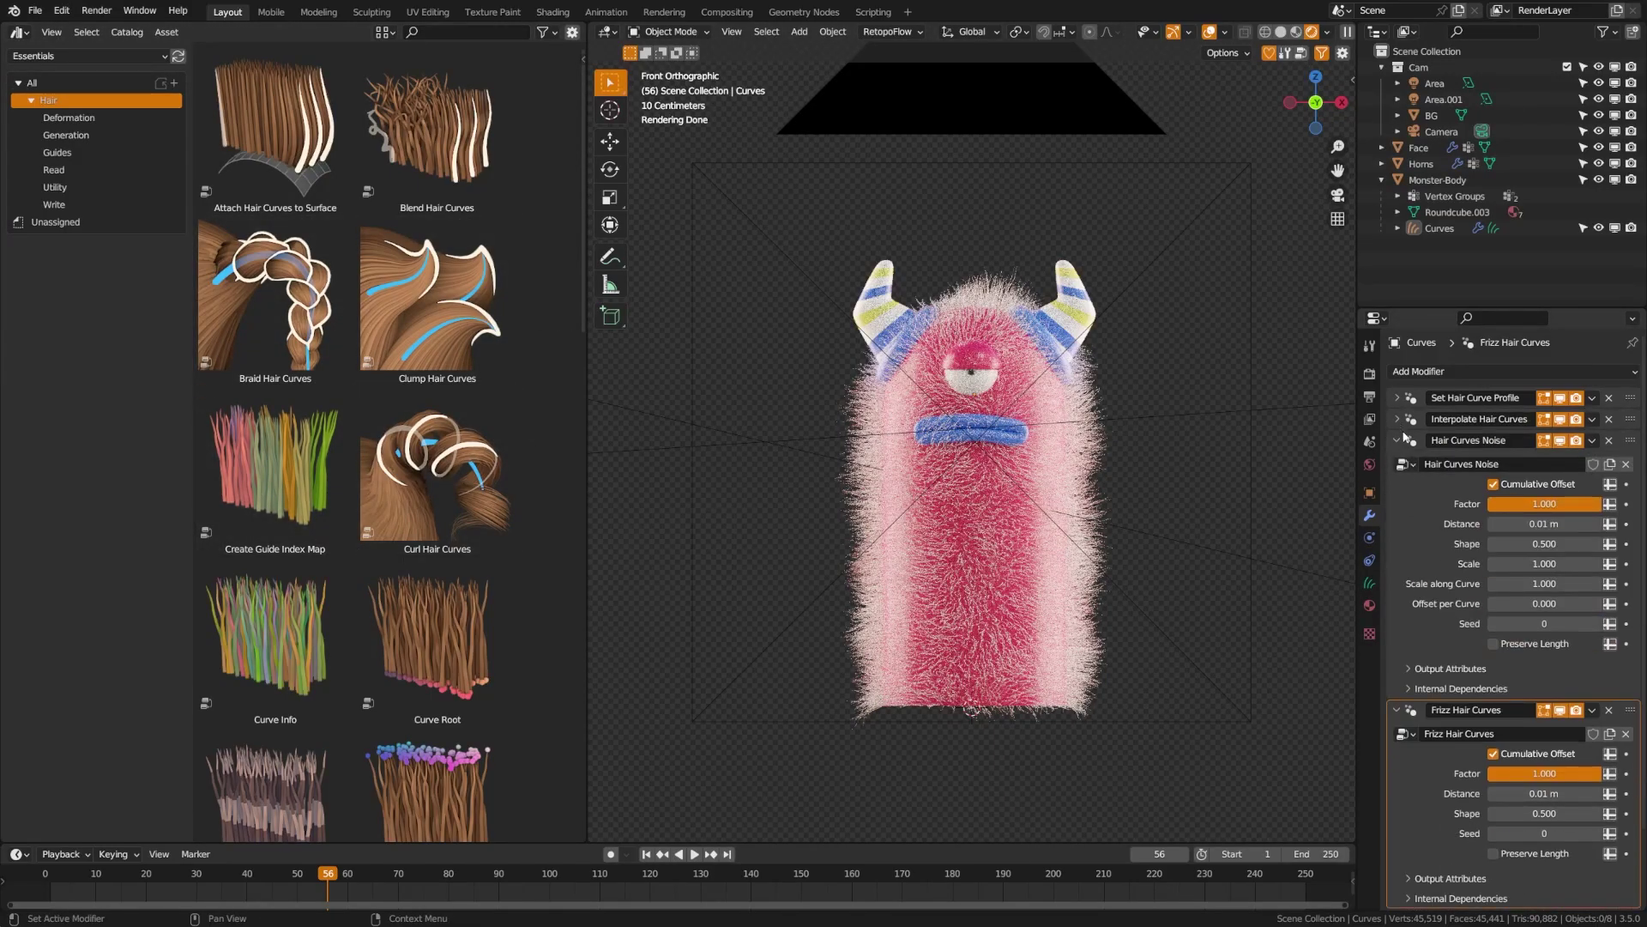
click(1396, 440)
click(1396, 461)
click(1396, 483)
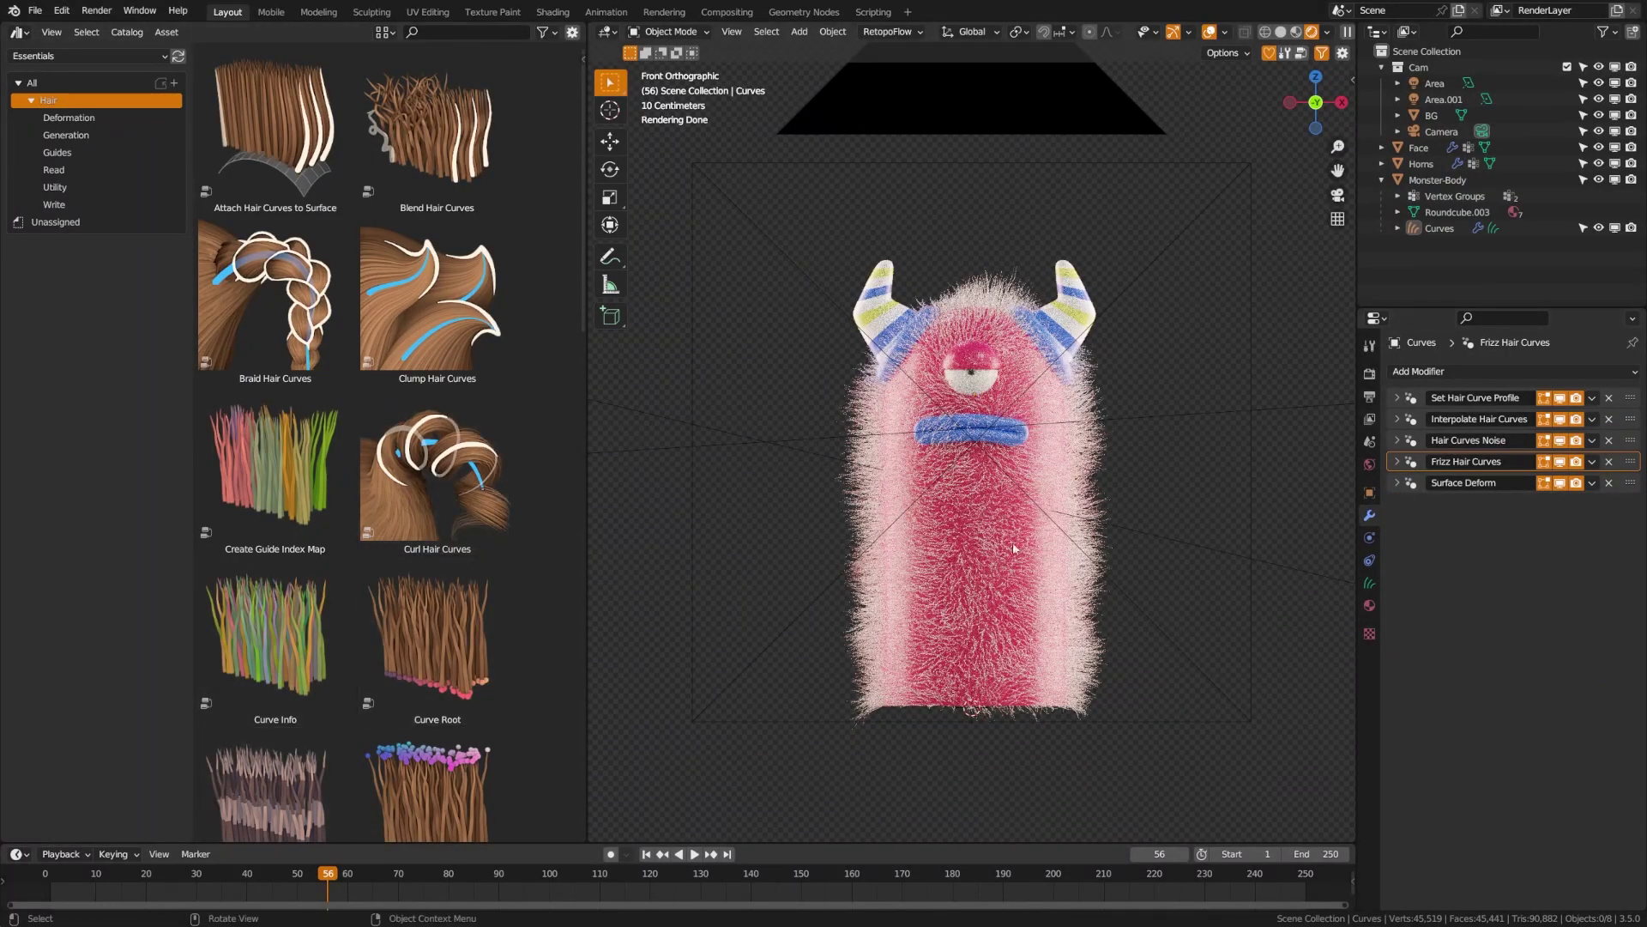
key(z)
click(1064, 578)
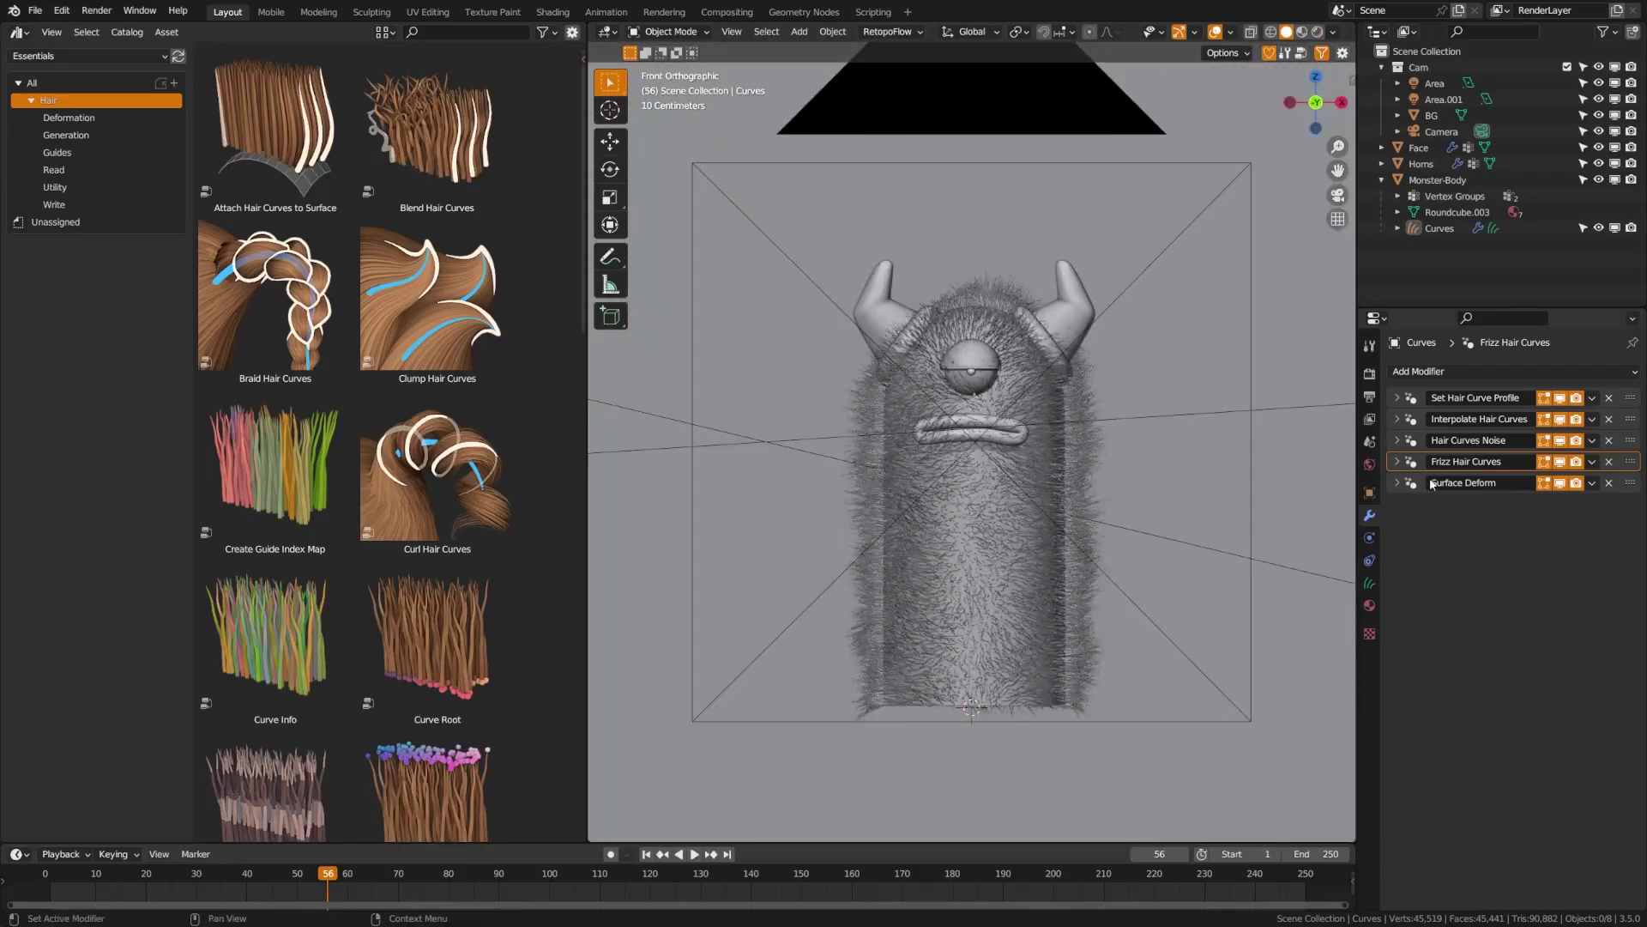
Examine the settings of the Set Hair Curve Profile and Hair Curves Noise modifiers
click(1397, 397)
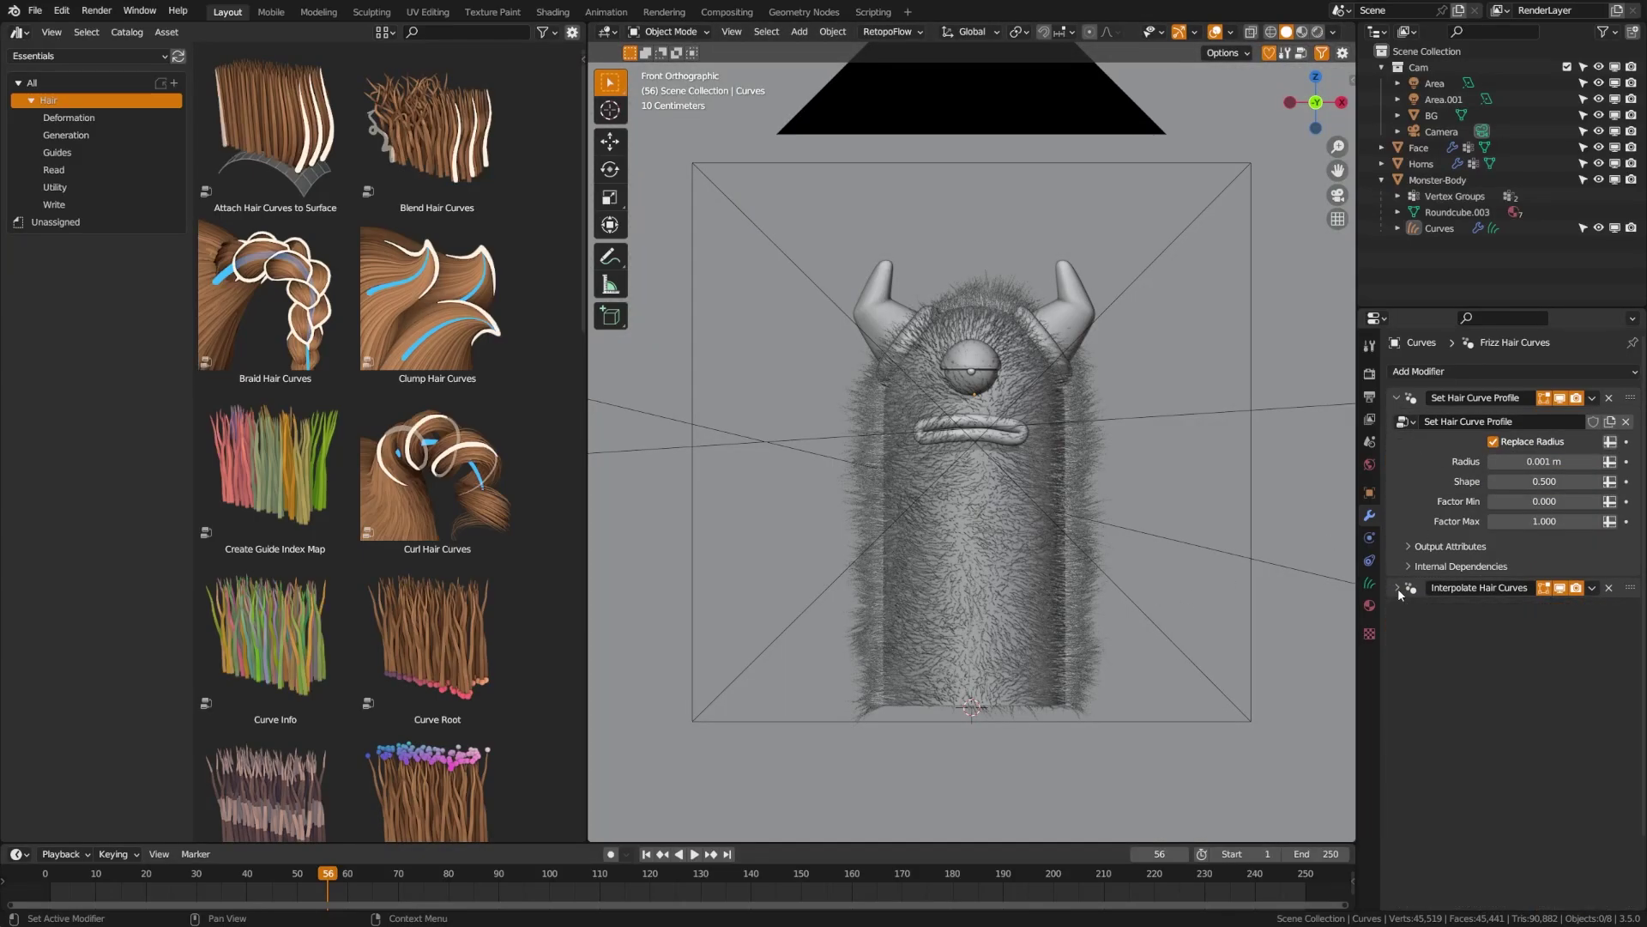
click(1397, 608)
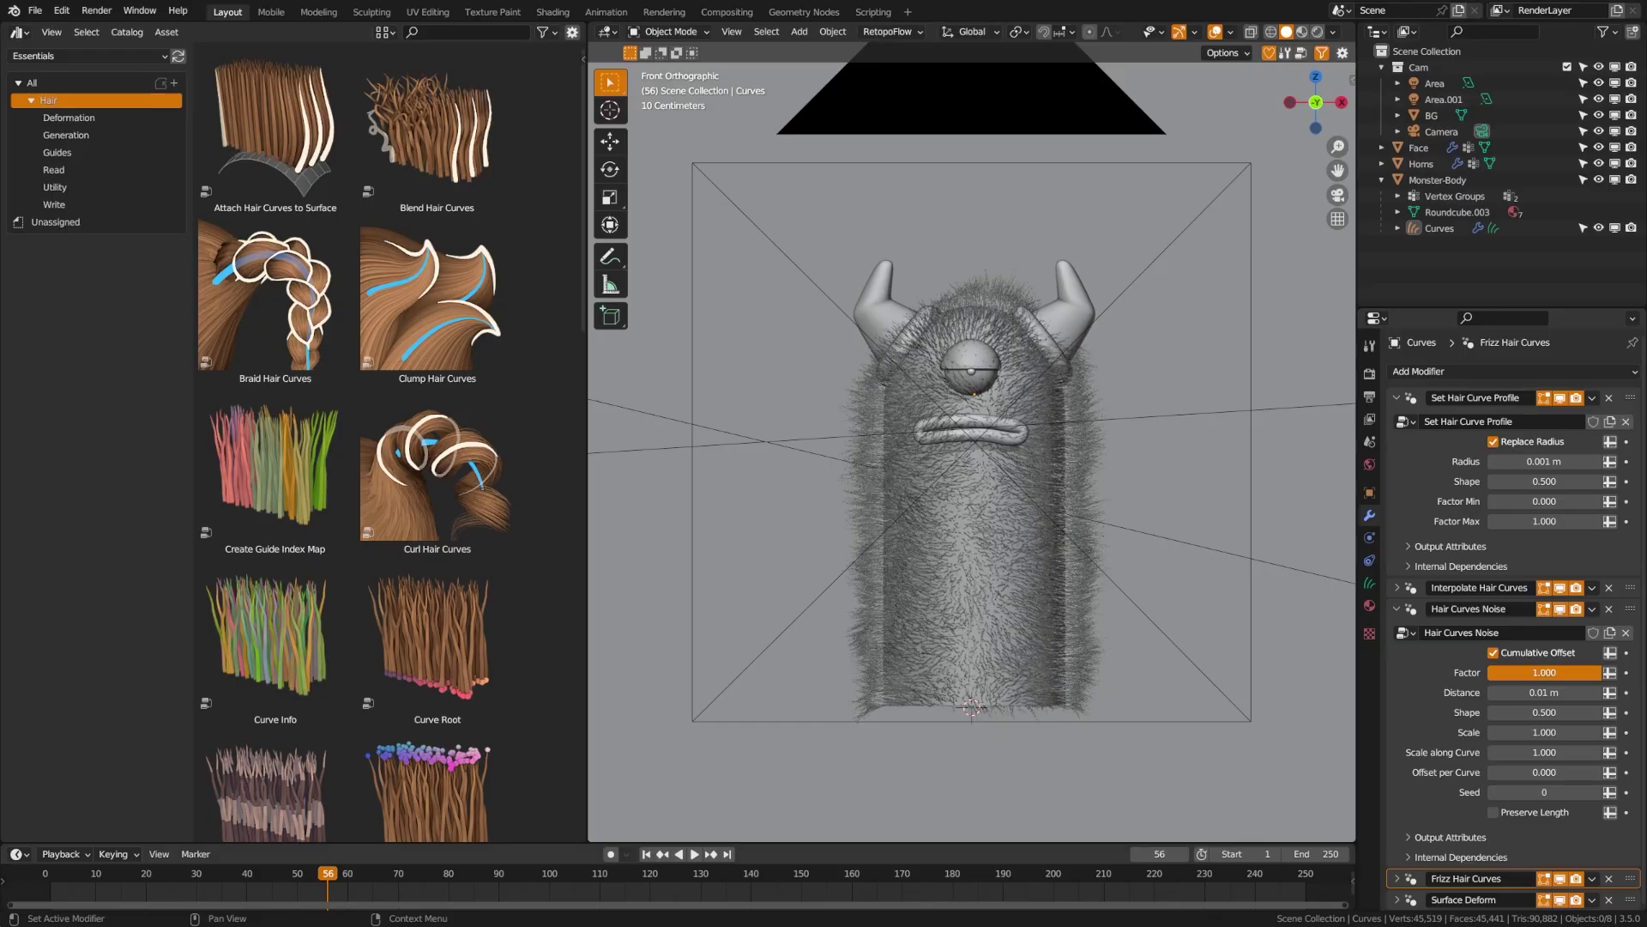
mouse_move(1545, 672)
mouse_down()
mouse_move(1492, 672)
mouse_move(1544, 672)
mouse_up()
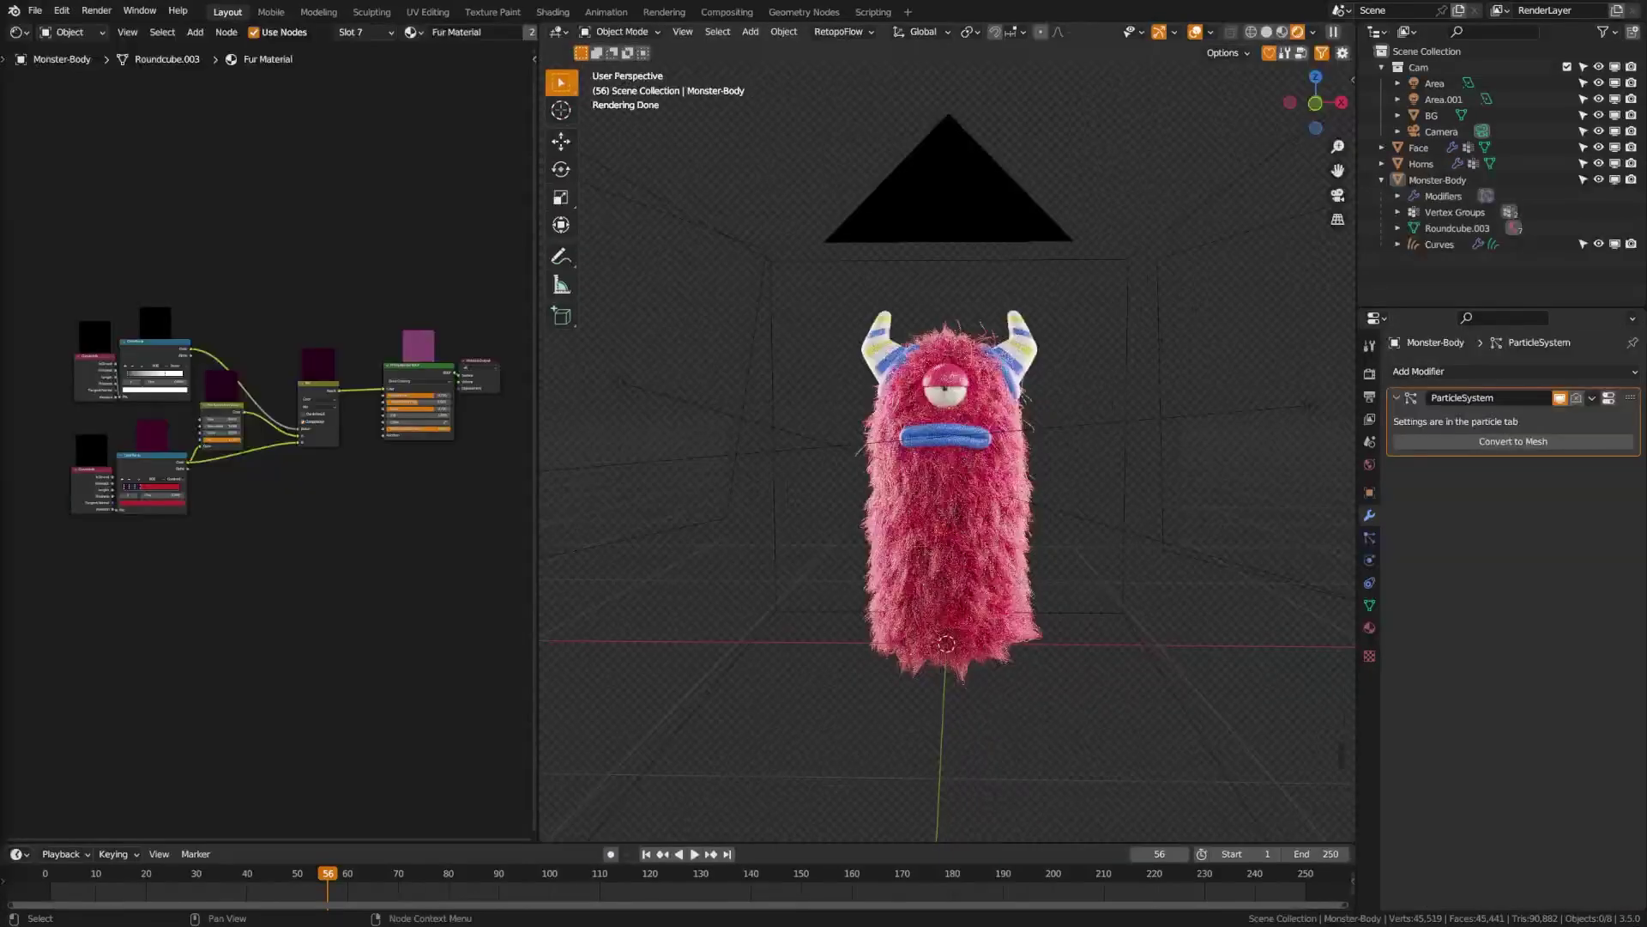
Inspect the finished fur monster up close from an angled view and widen the node editor area
scroll(962, 556, up, 3)
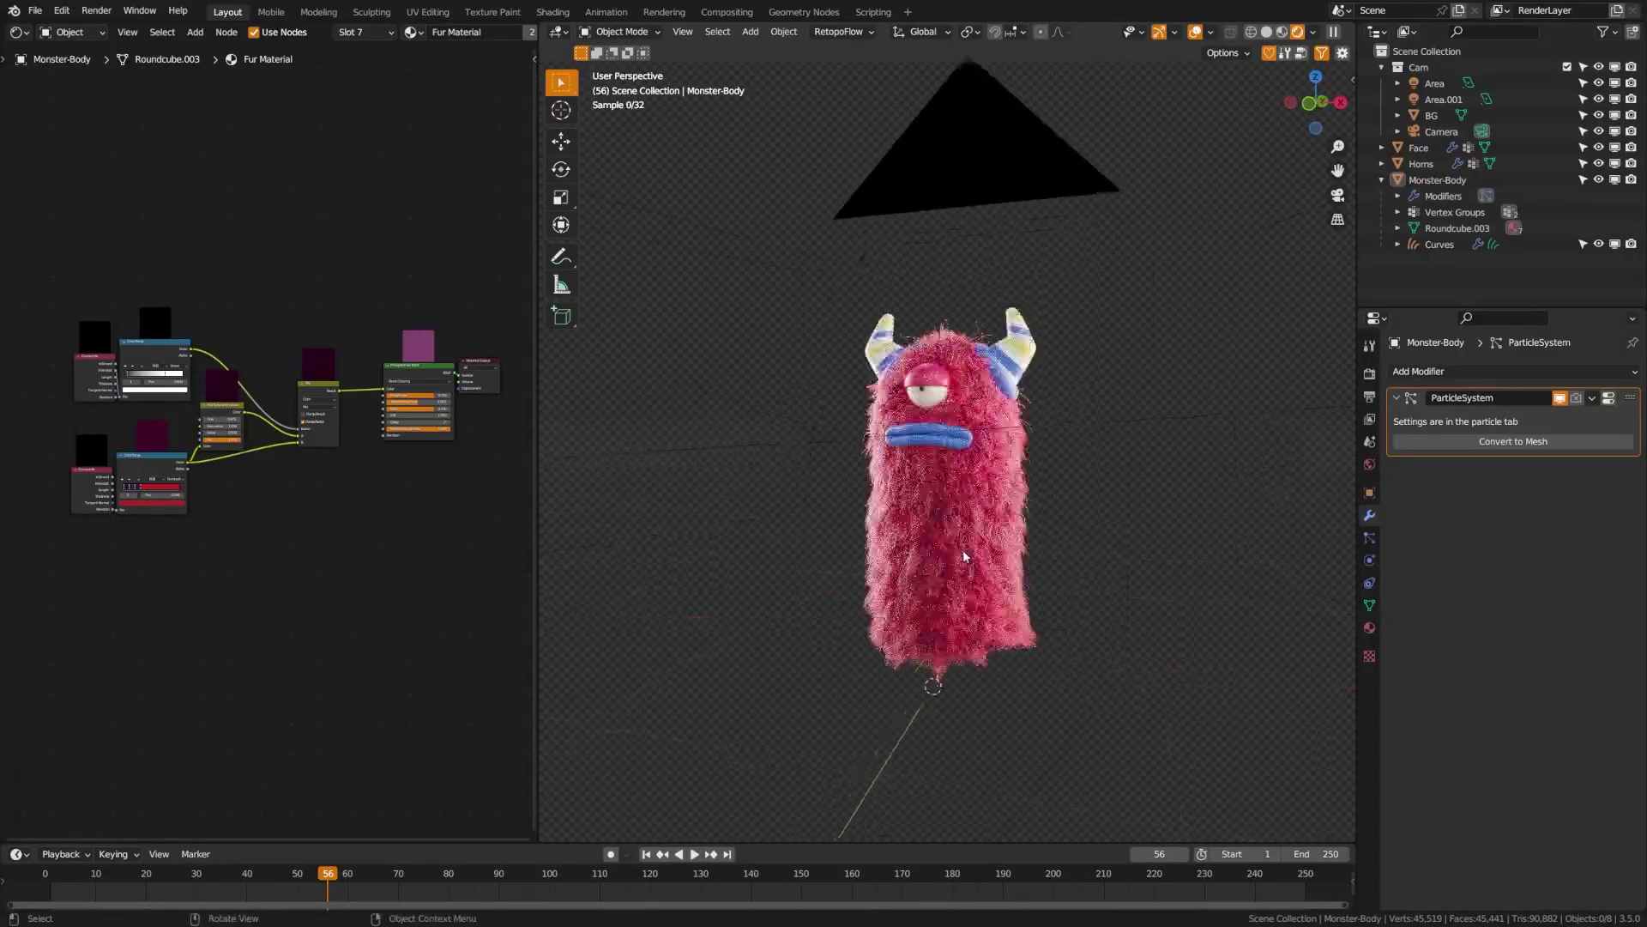
middle_drag(953, 580, 901, 620)
scroll(896, 620, up, 3)
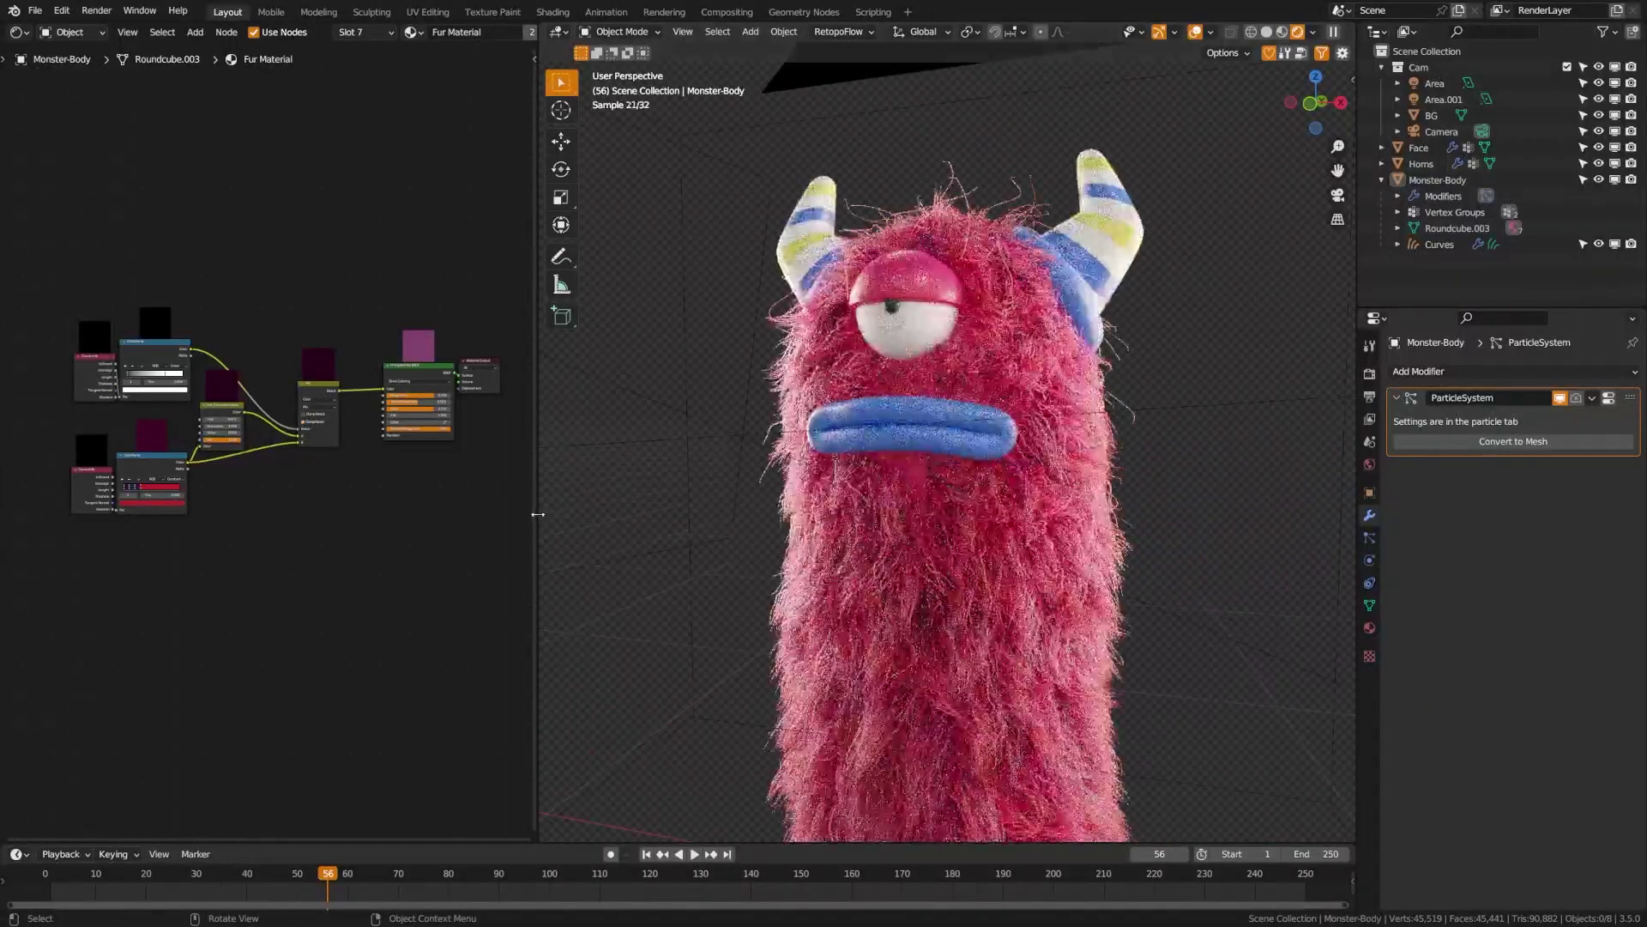
drag(538, 620, 586, 620)
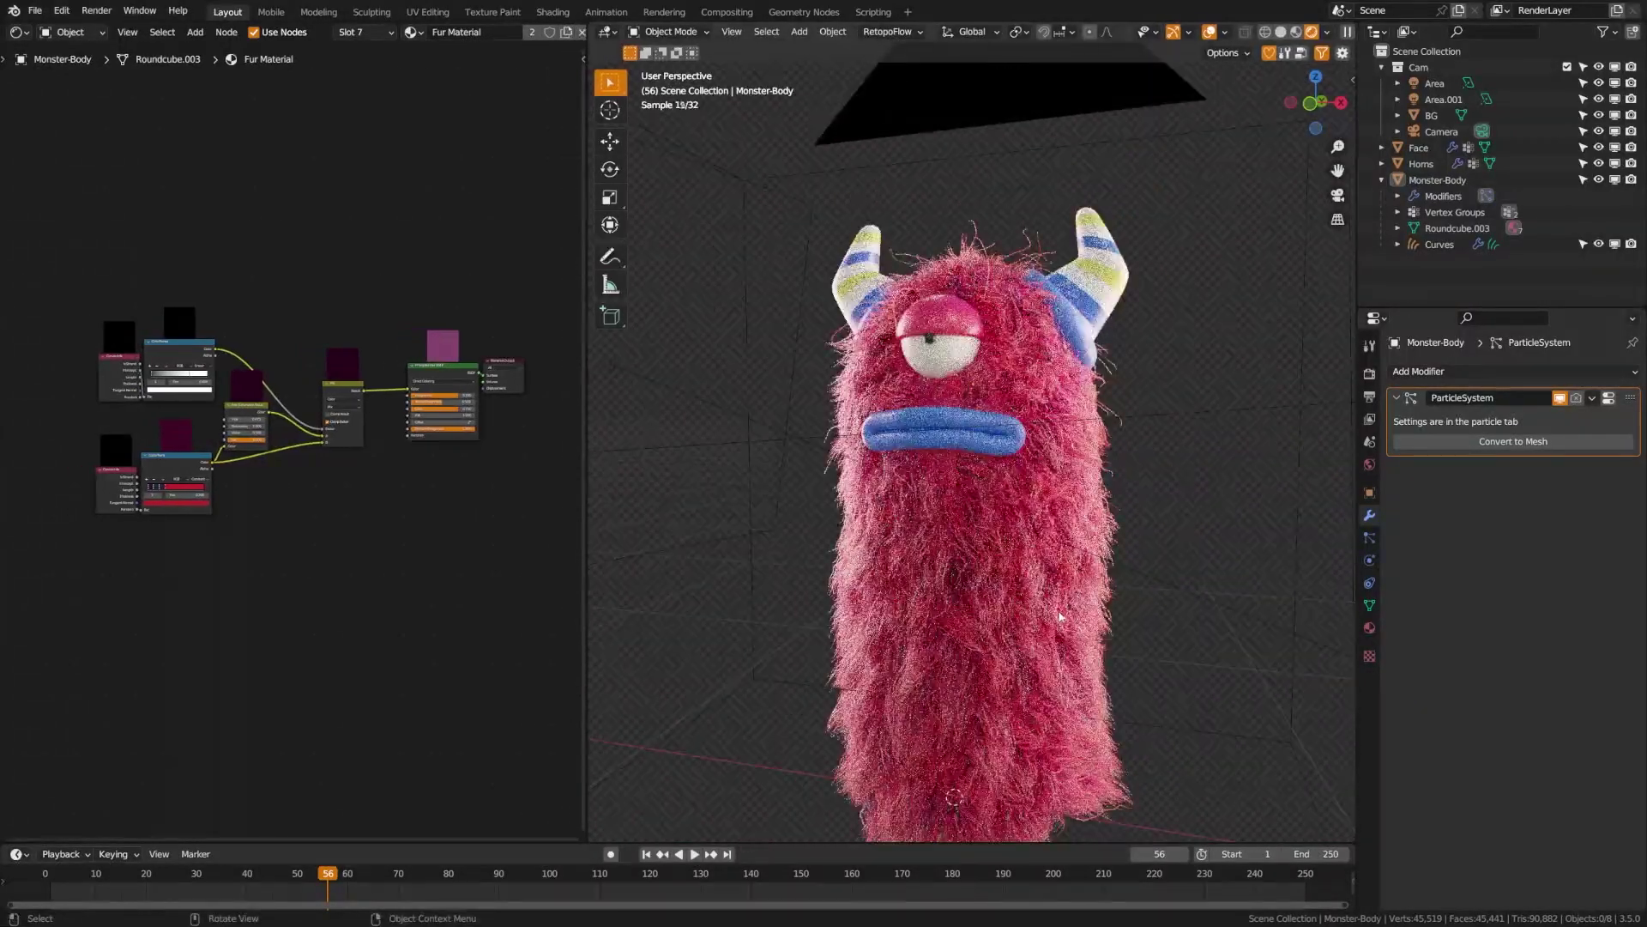
scroll(1061, 614, down, 3)
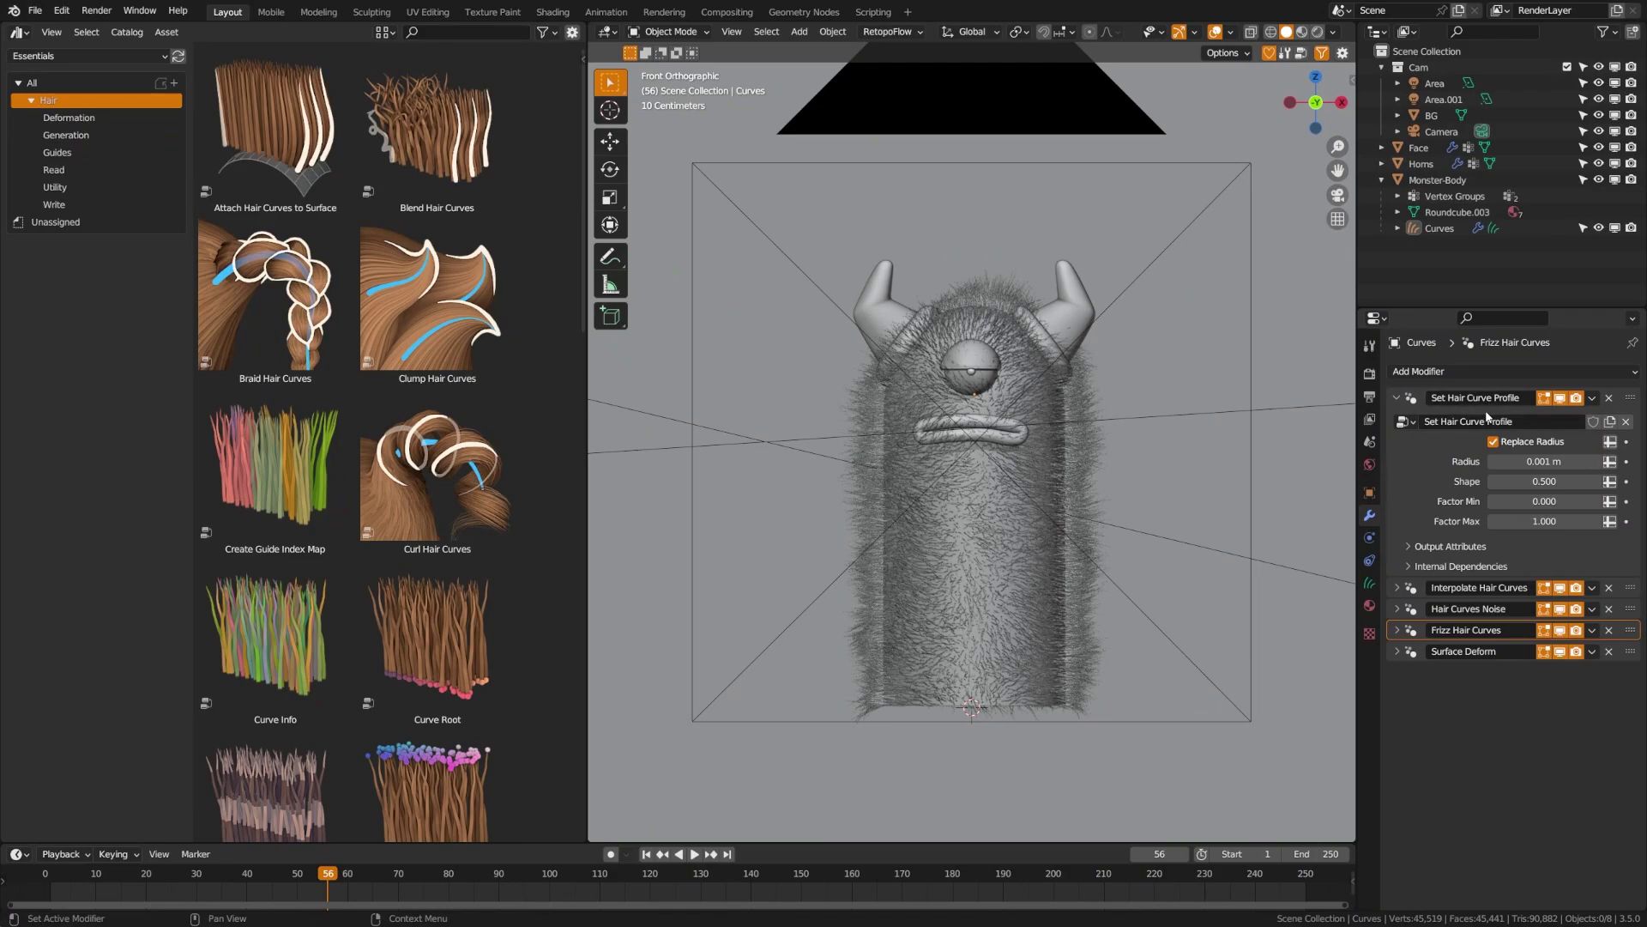
Hide the Interpolate Hair Curves, Hair Curves Noise, Frizz Hair Curves and Surface Deform modifiers in the viewport, and expand Surface Deform
drag(1562, 588, 1565, 657)
scroll(1114, 555, down, 1)
scroll(1114, 555, up, 4)
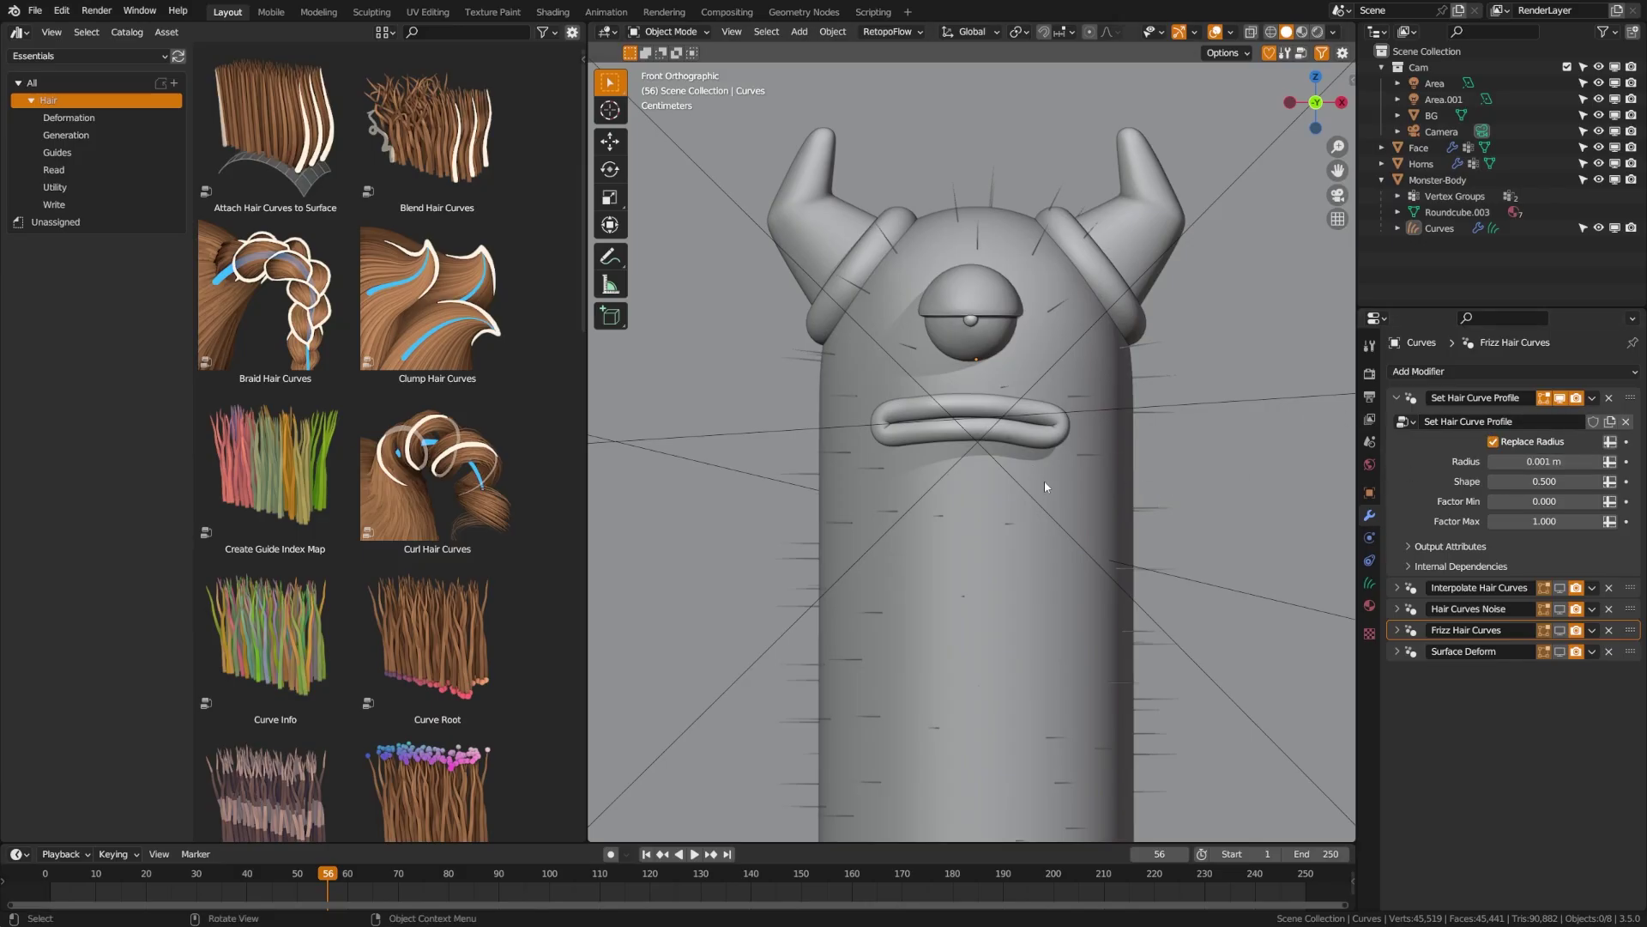
click(1560, 588)
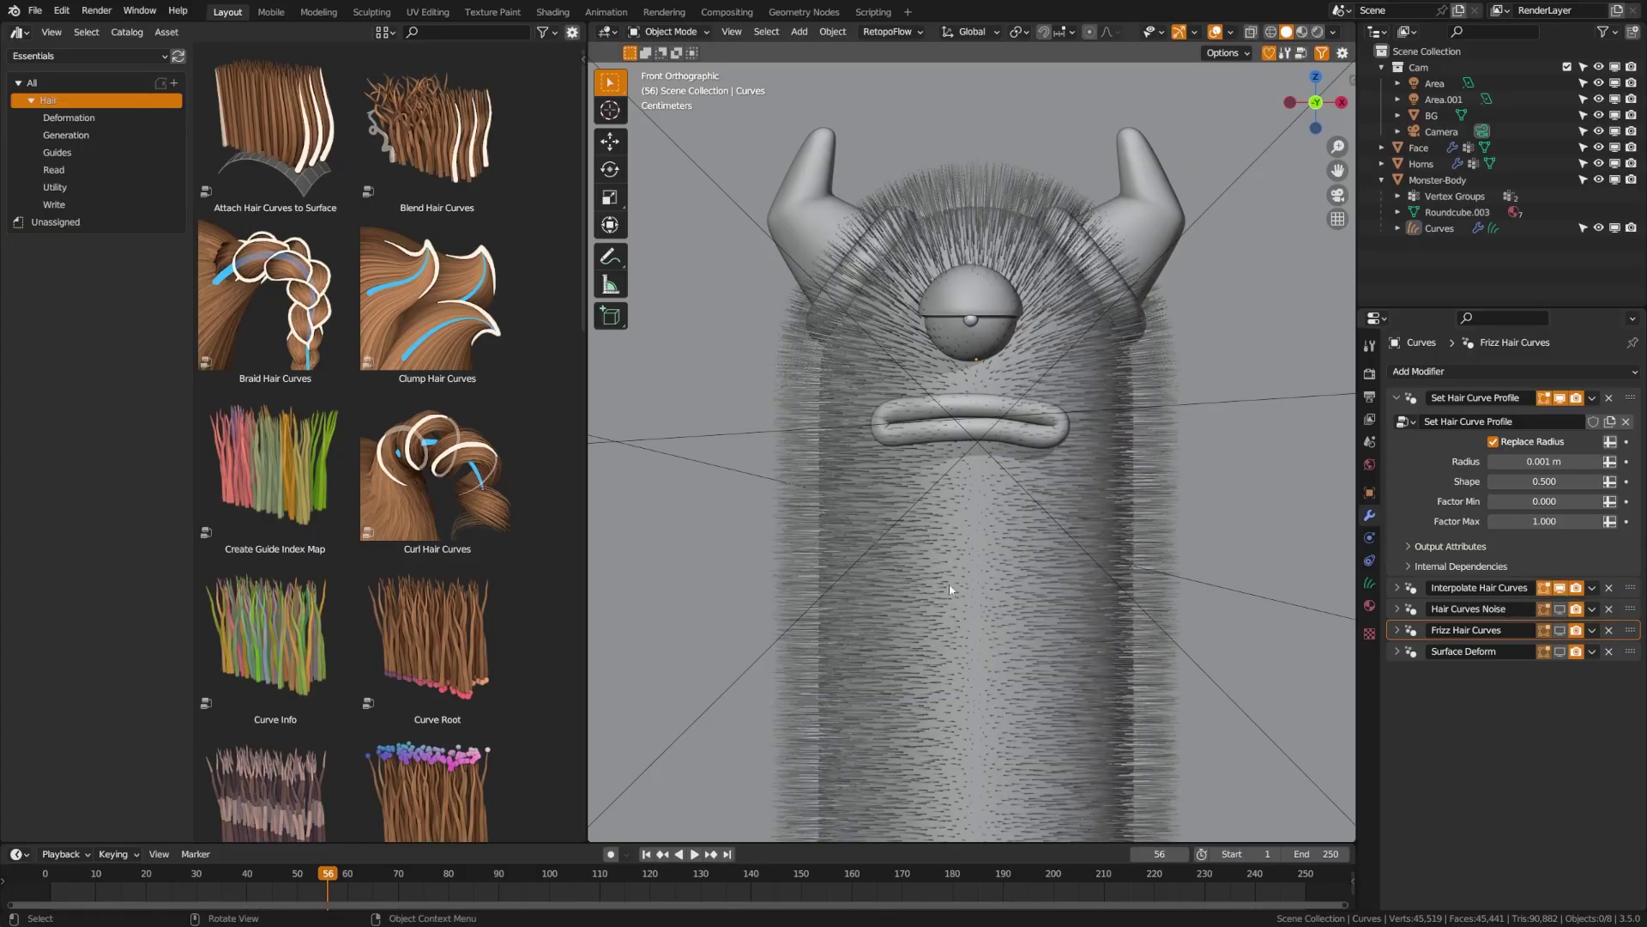
click(1560, 588)
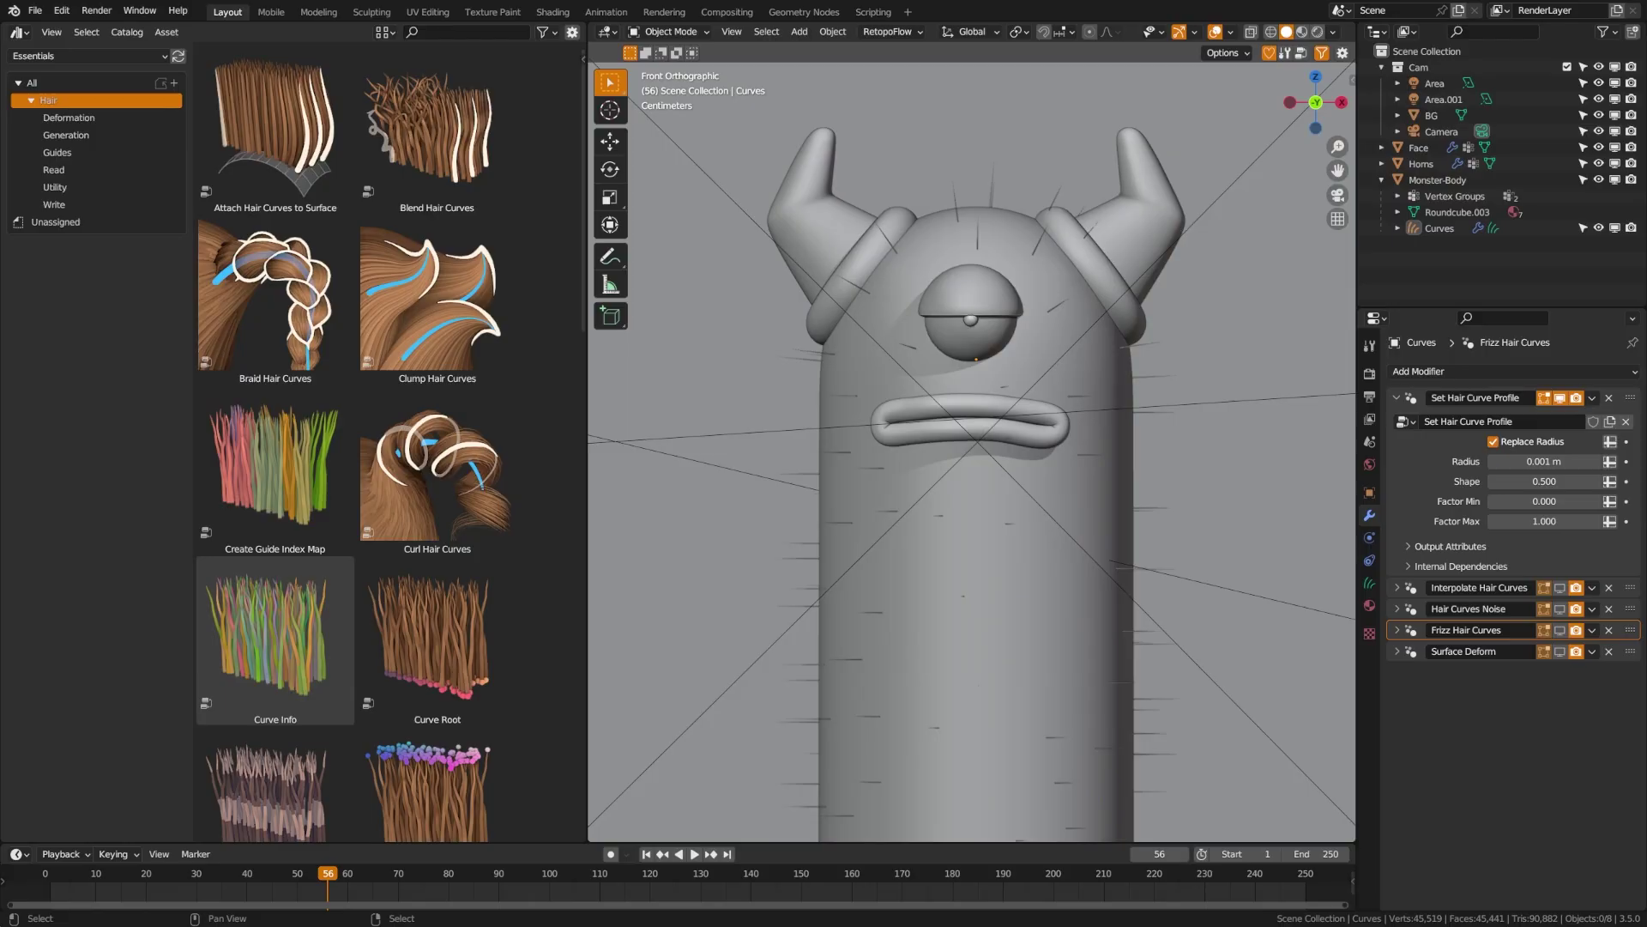
click(1397, 651)
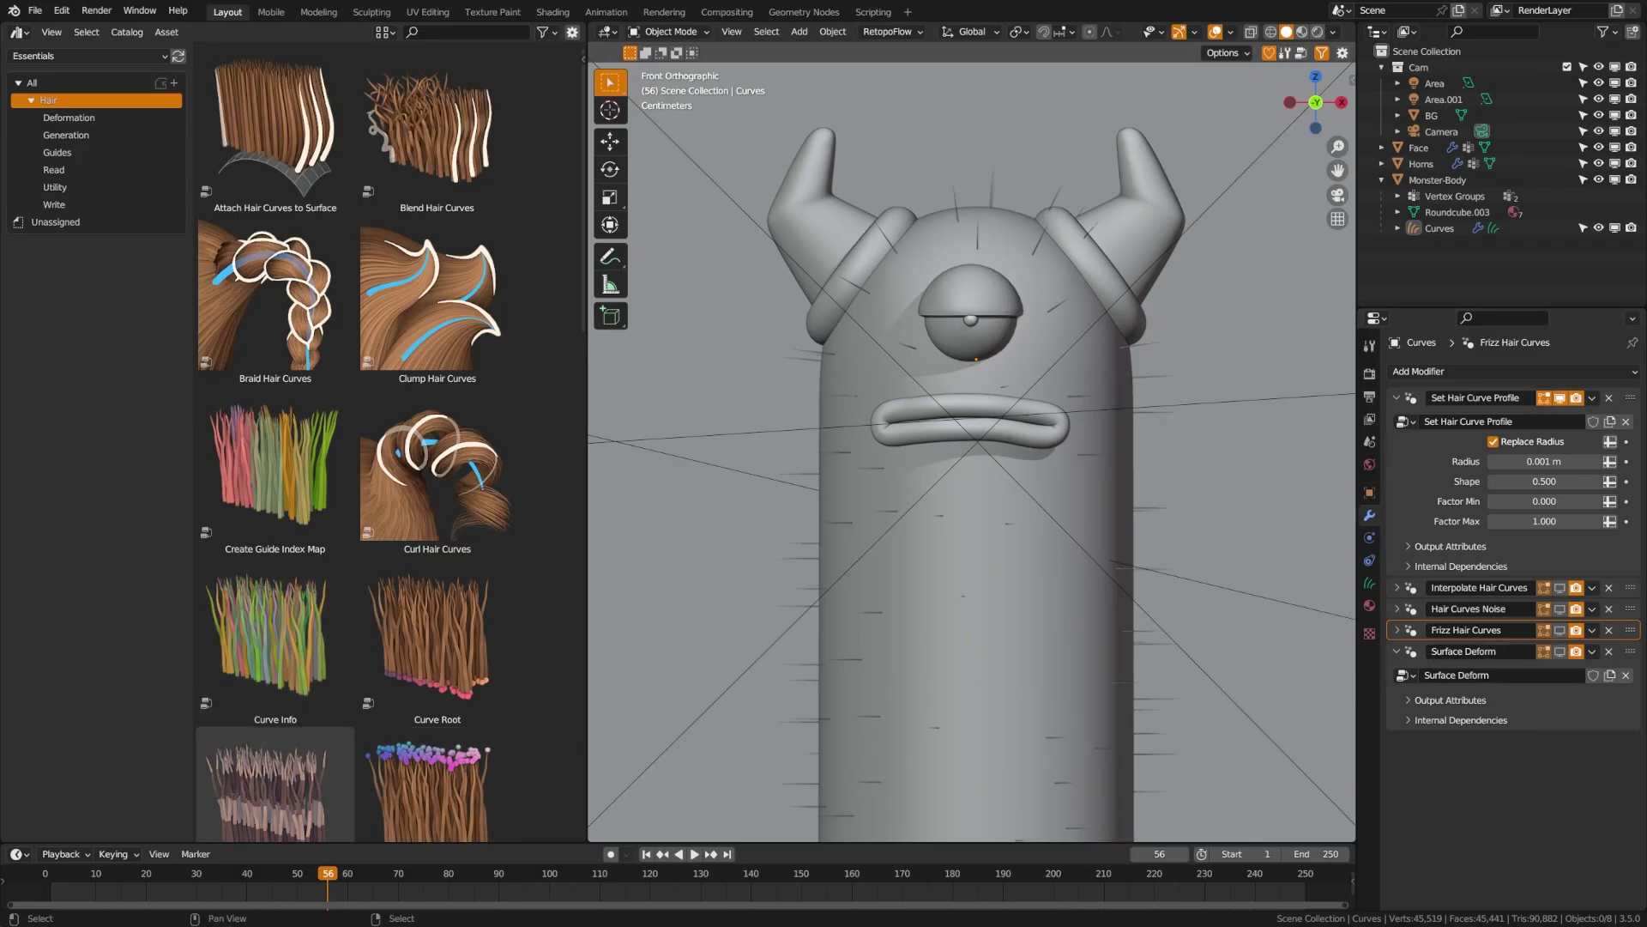
Expand only the Hair Curves Noise modifier and enable it in the viewport, keeping Interpolate Hair Curves hidden so only the guide hairs show
ctrl+click(1397, 608)
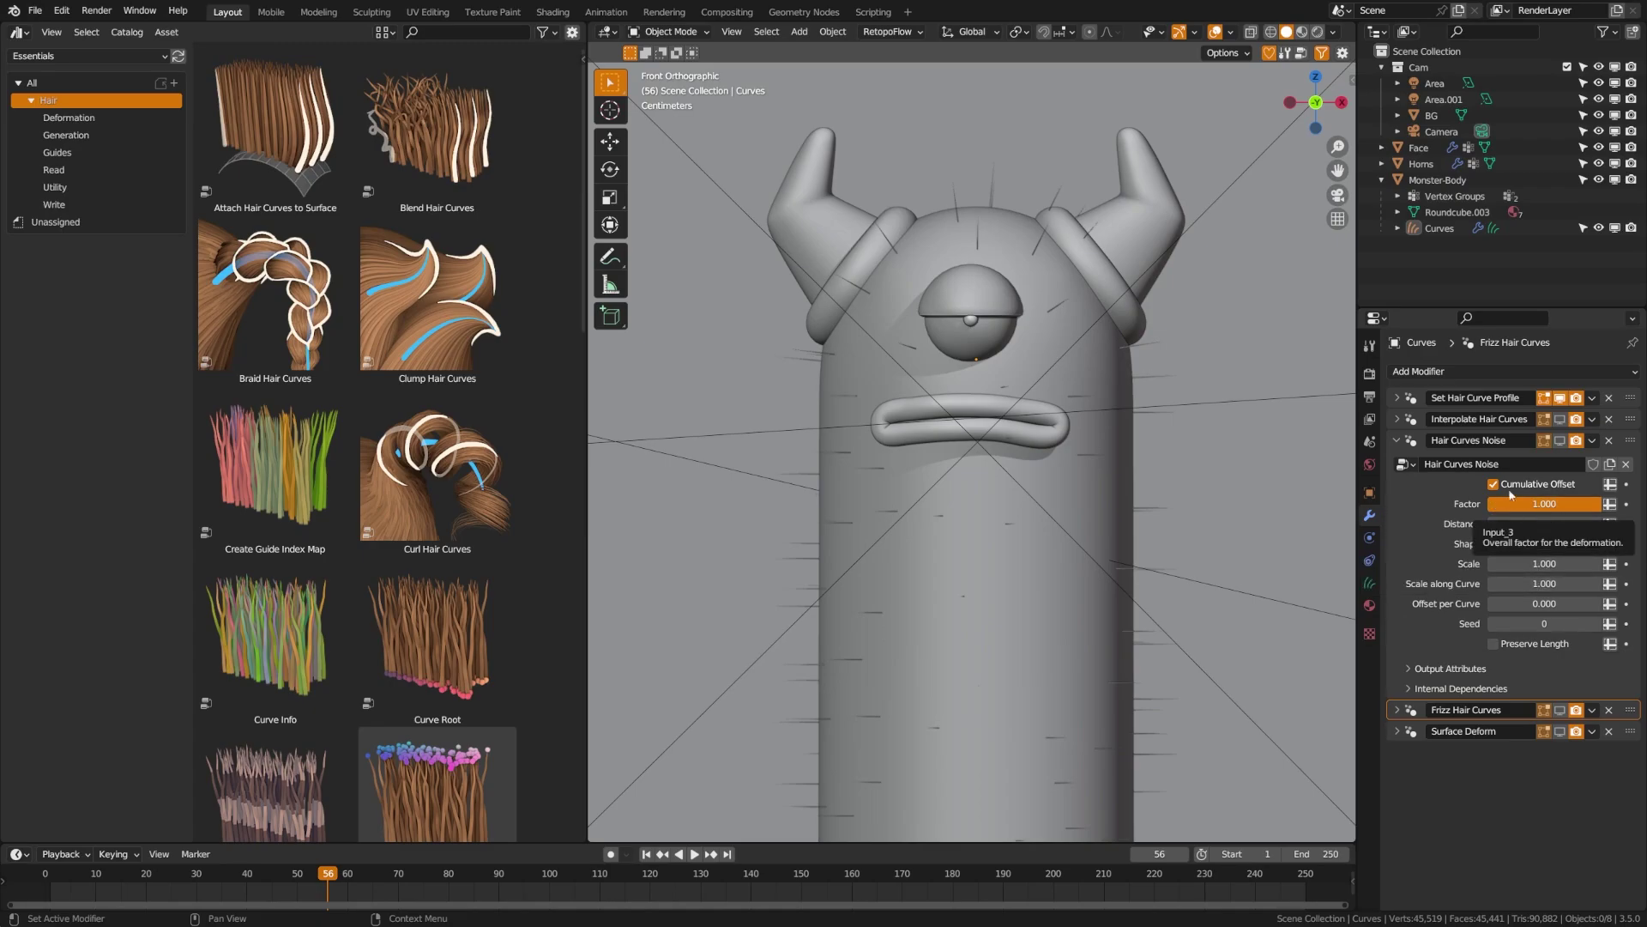
click(1559, 440)
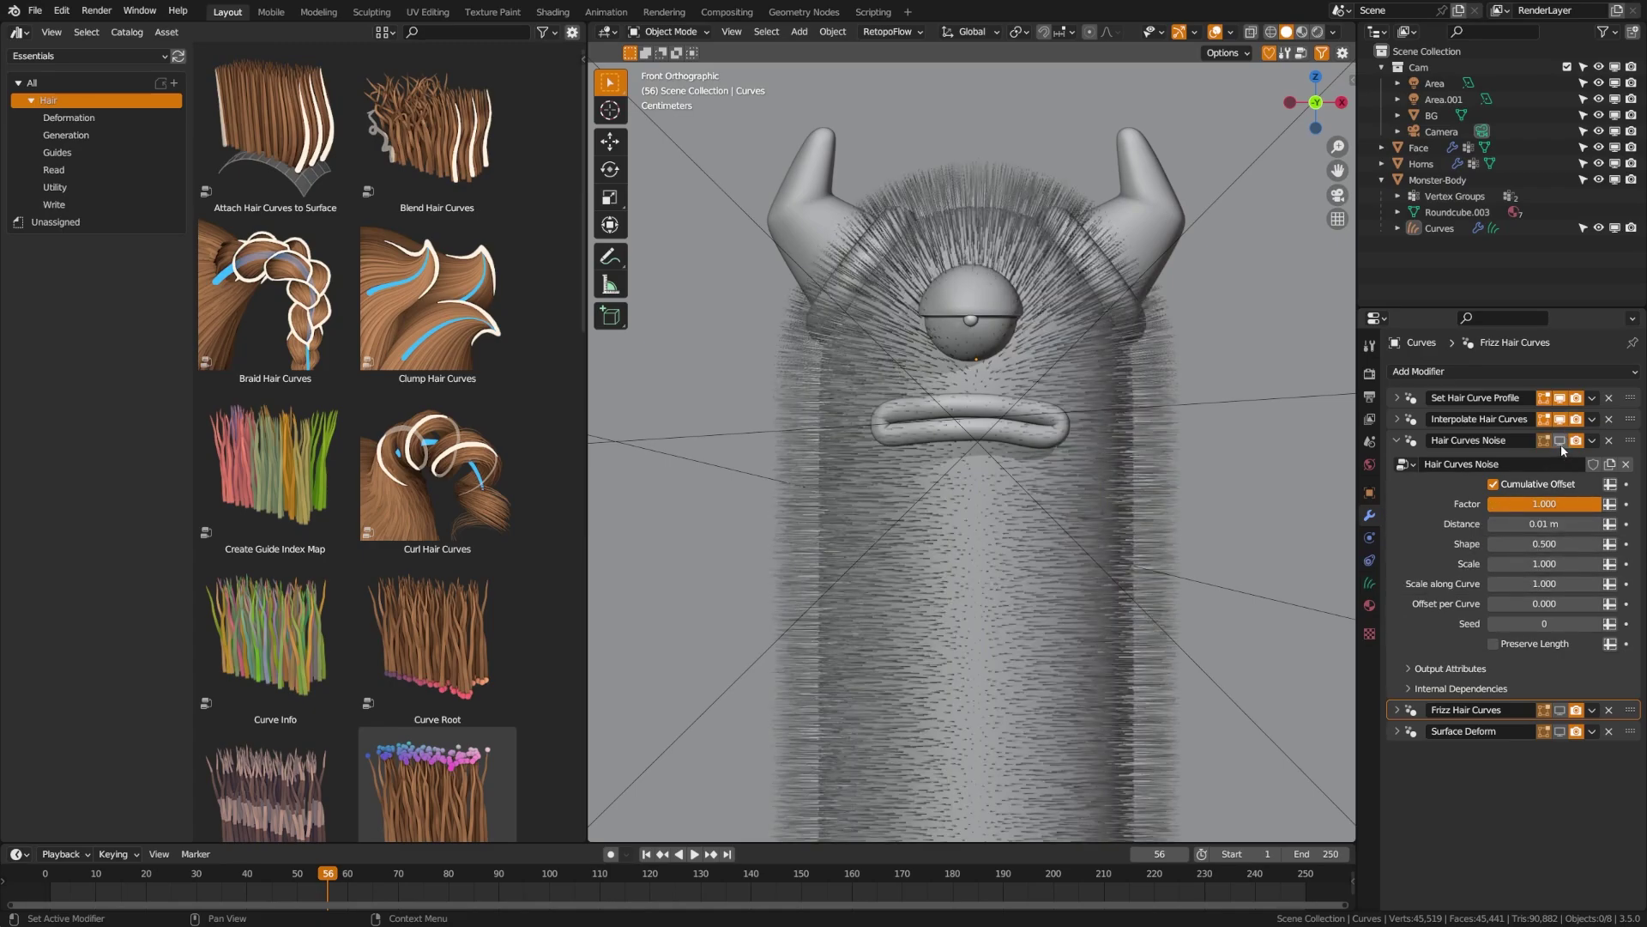
click(1559, 440)
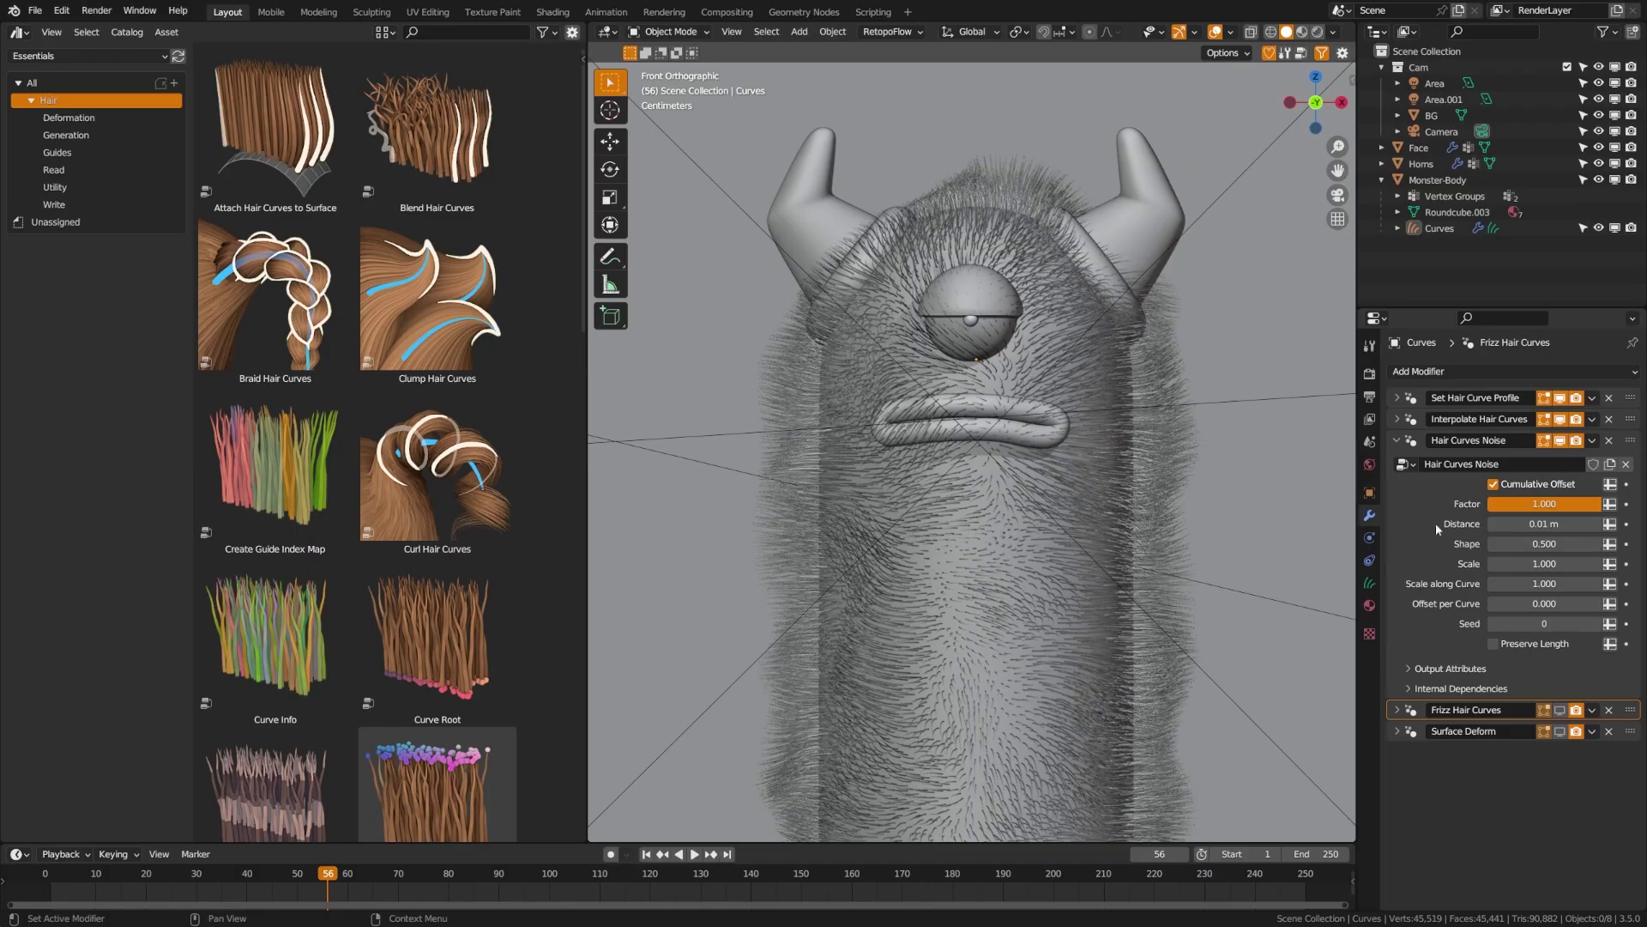
mouse_move(1582, 506)
mouse_down()
mouse_move(1480, 506)
mouse_move(1595, 506)
mouse_up()
click(1561, 420)
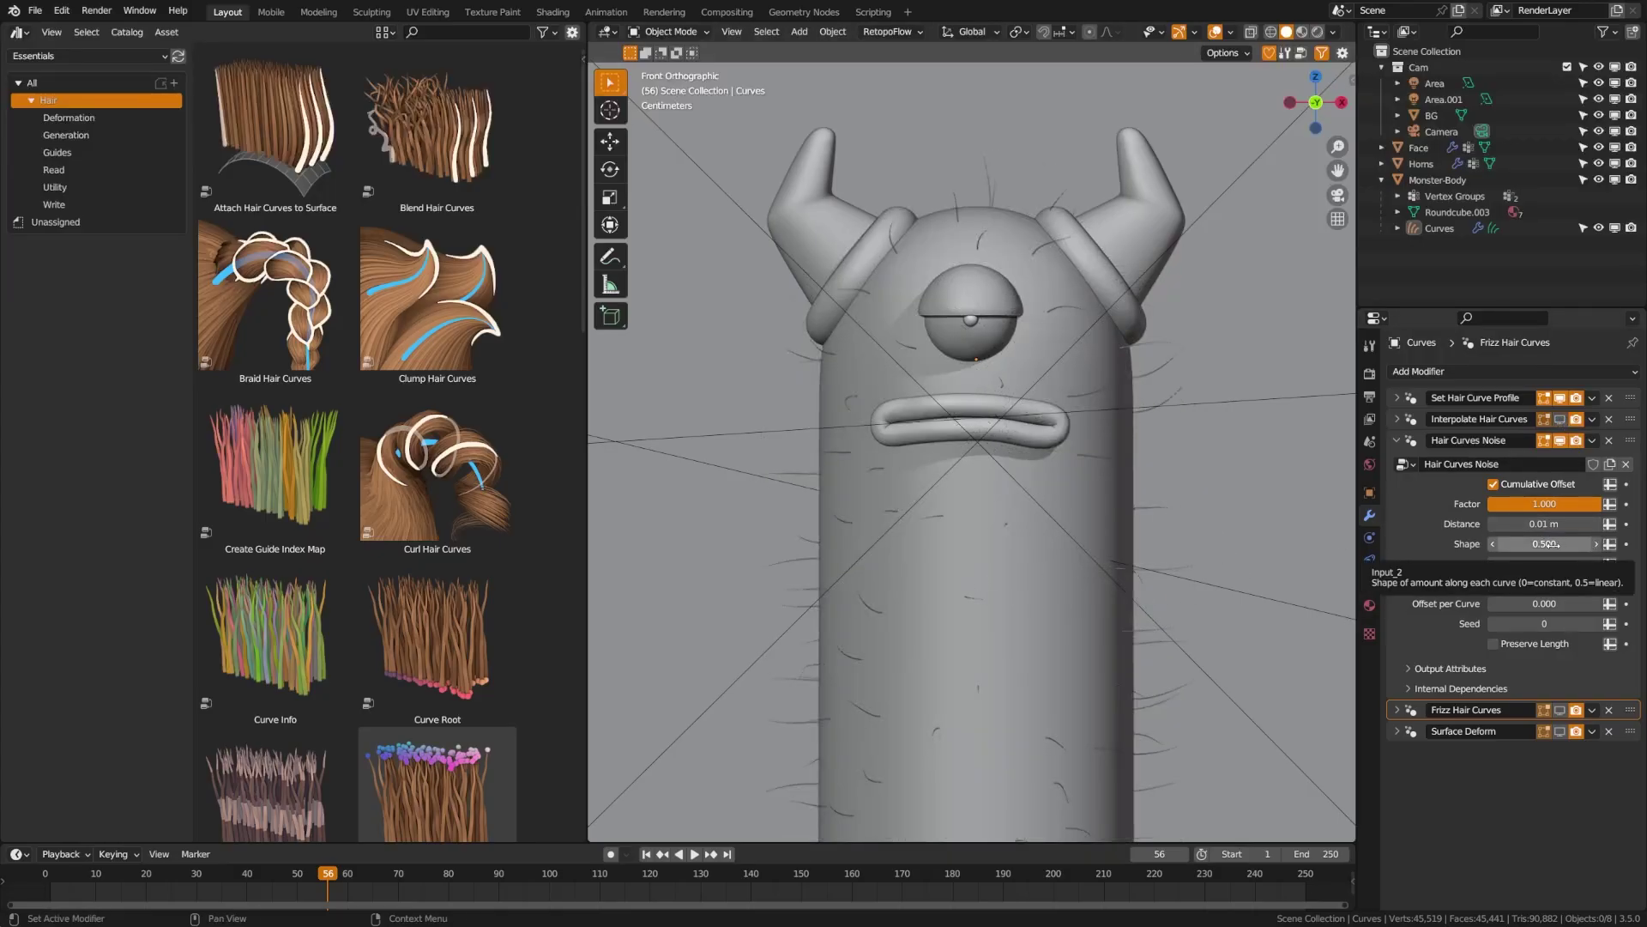
Try negative Shape values down to about -0.69 on the Hair Curves Noise modifier and reset Shape to its default
drag(1544, 544, 1435, 544)
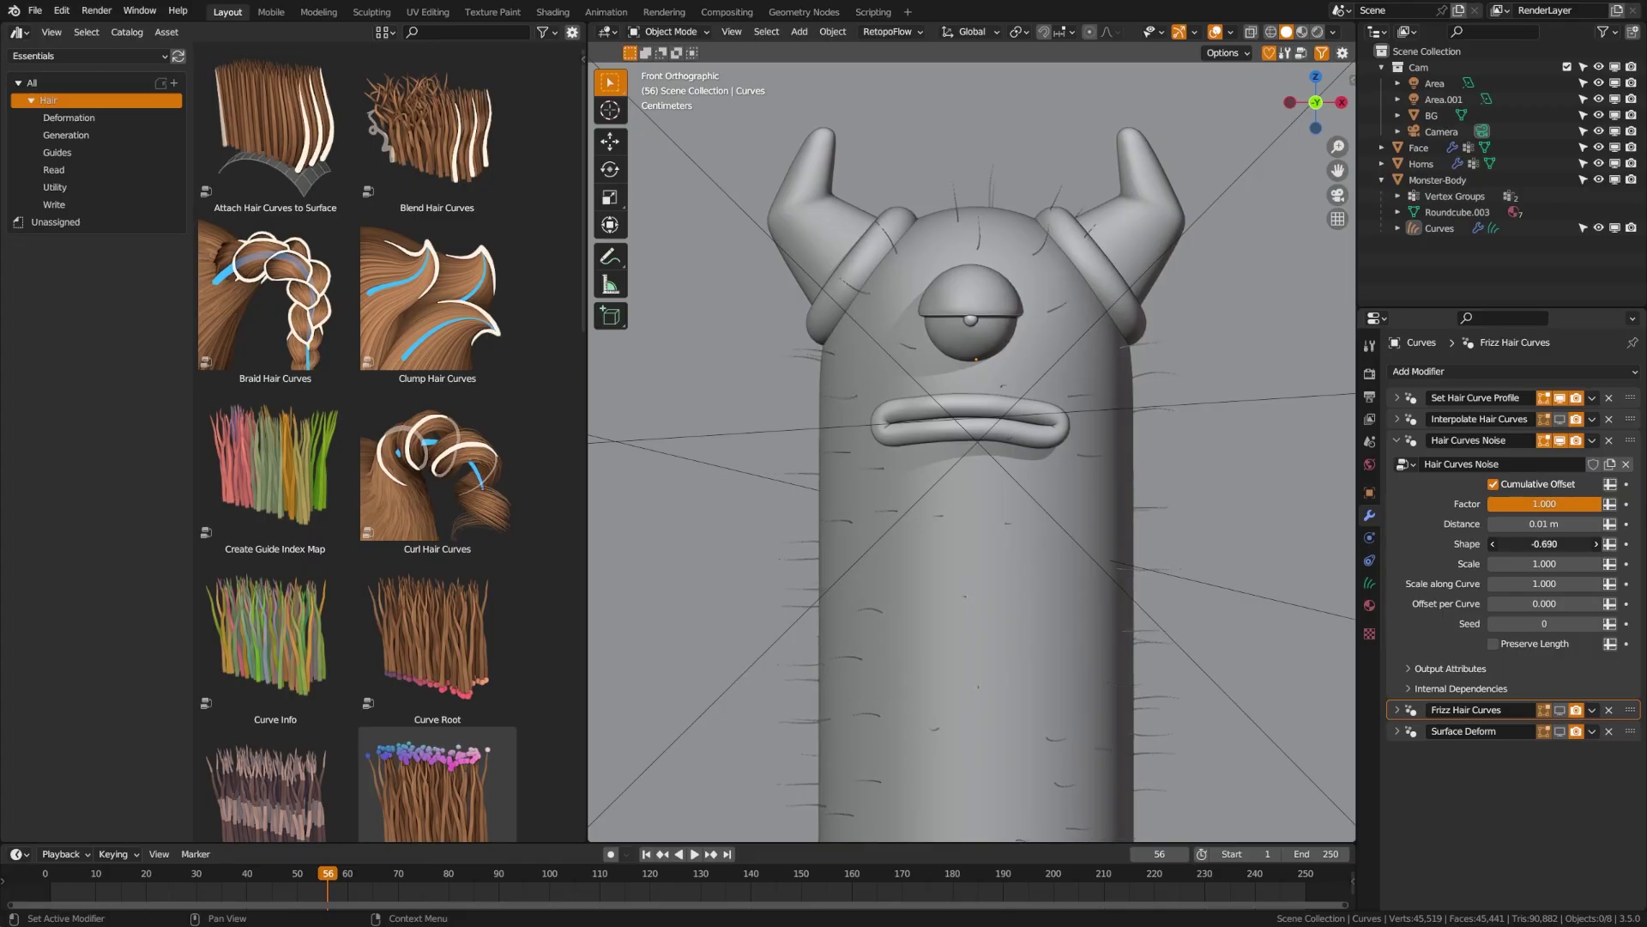
drag(1545, 544, 1553, 544)
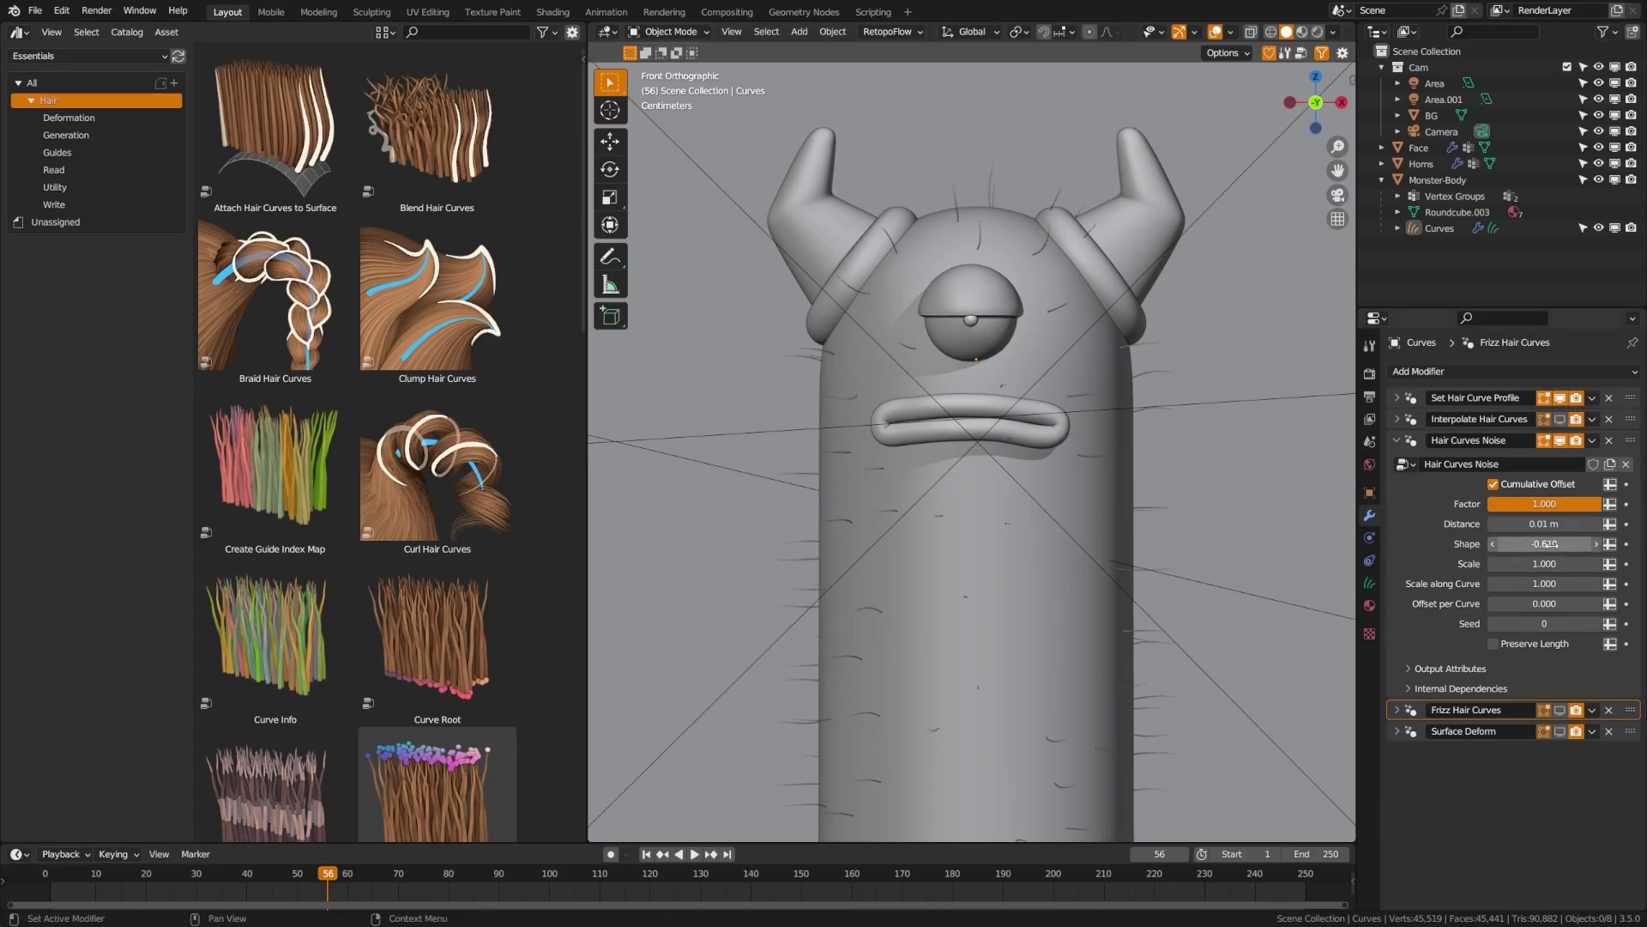
key(BackSpace)
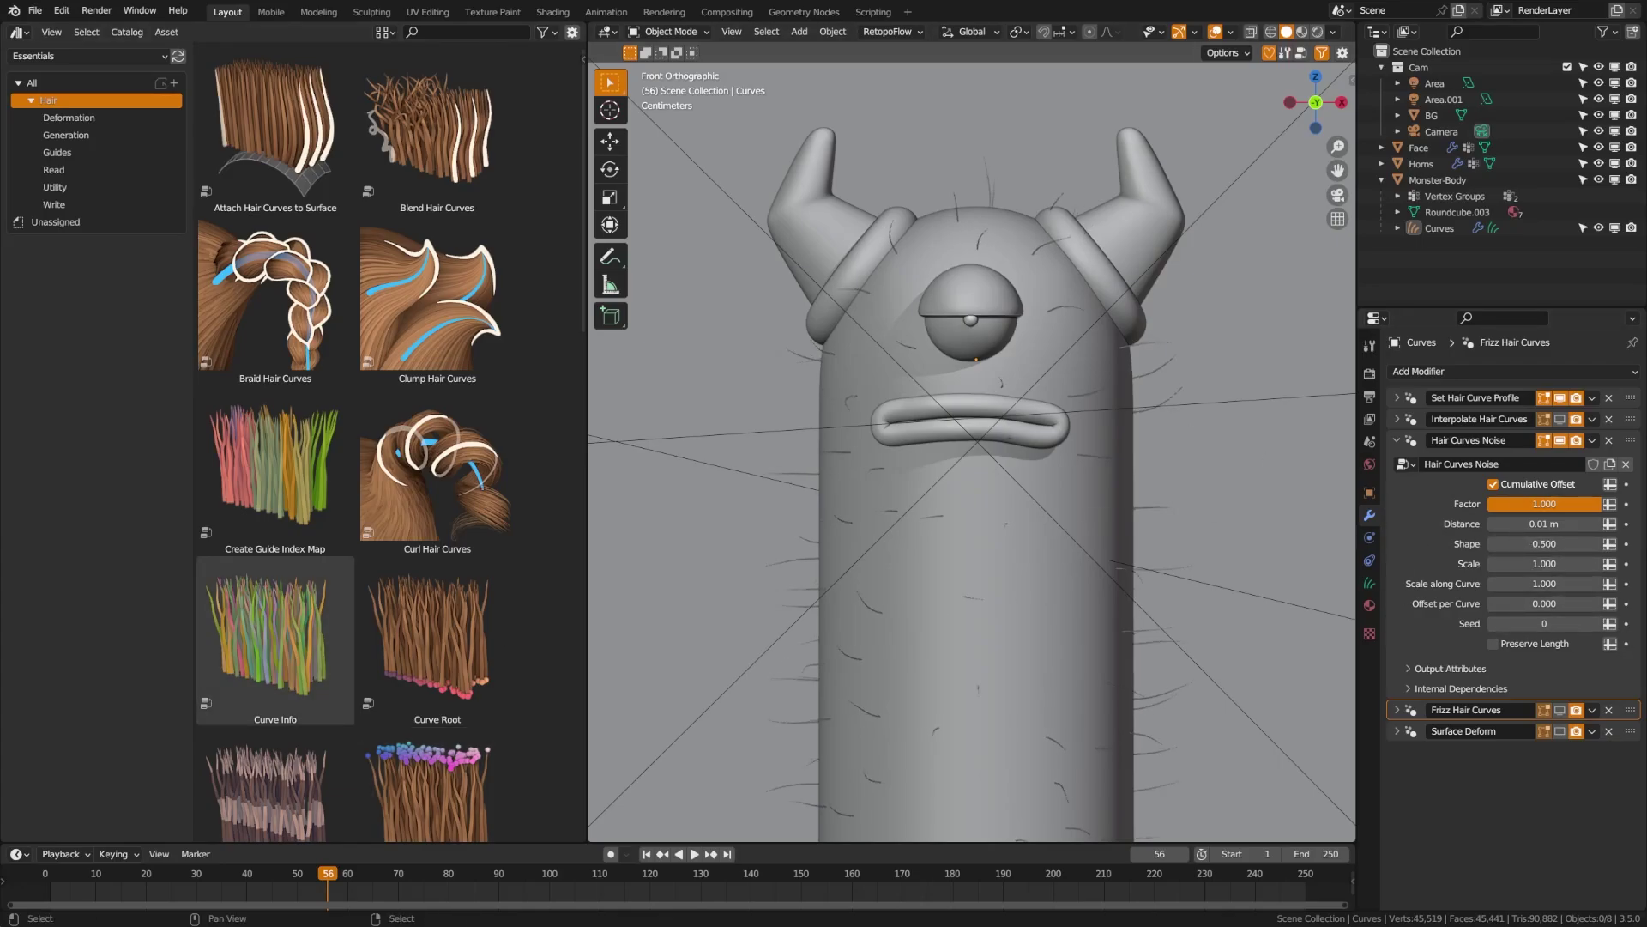
Drive the Factor of the Frizz Hair Curves modifier with the Hair attribute
ctrl+click(1397, 710)
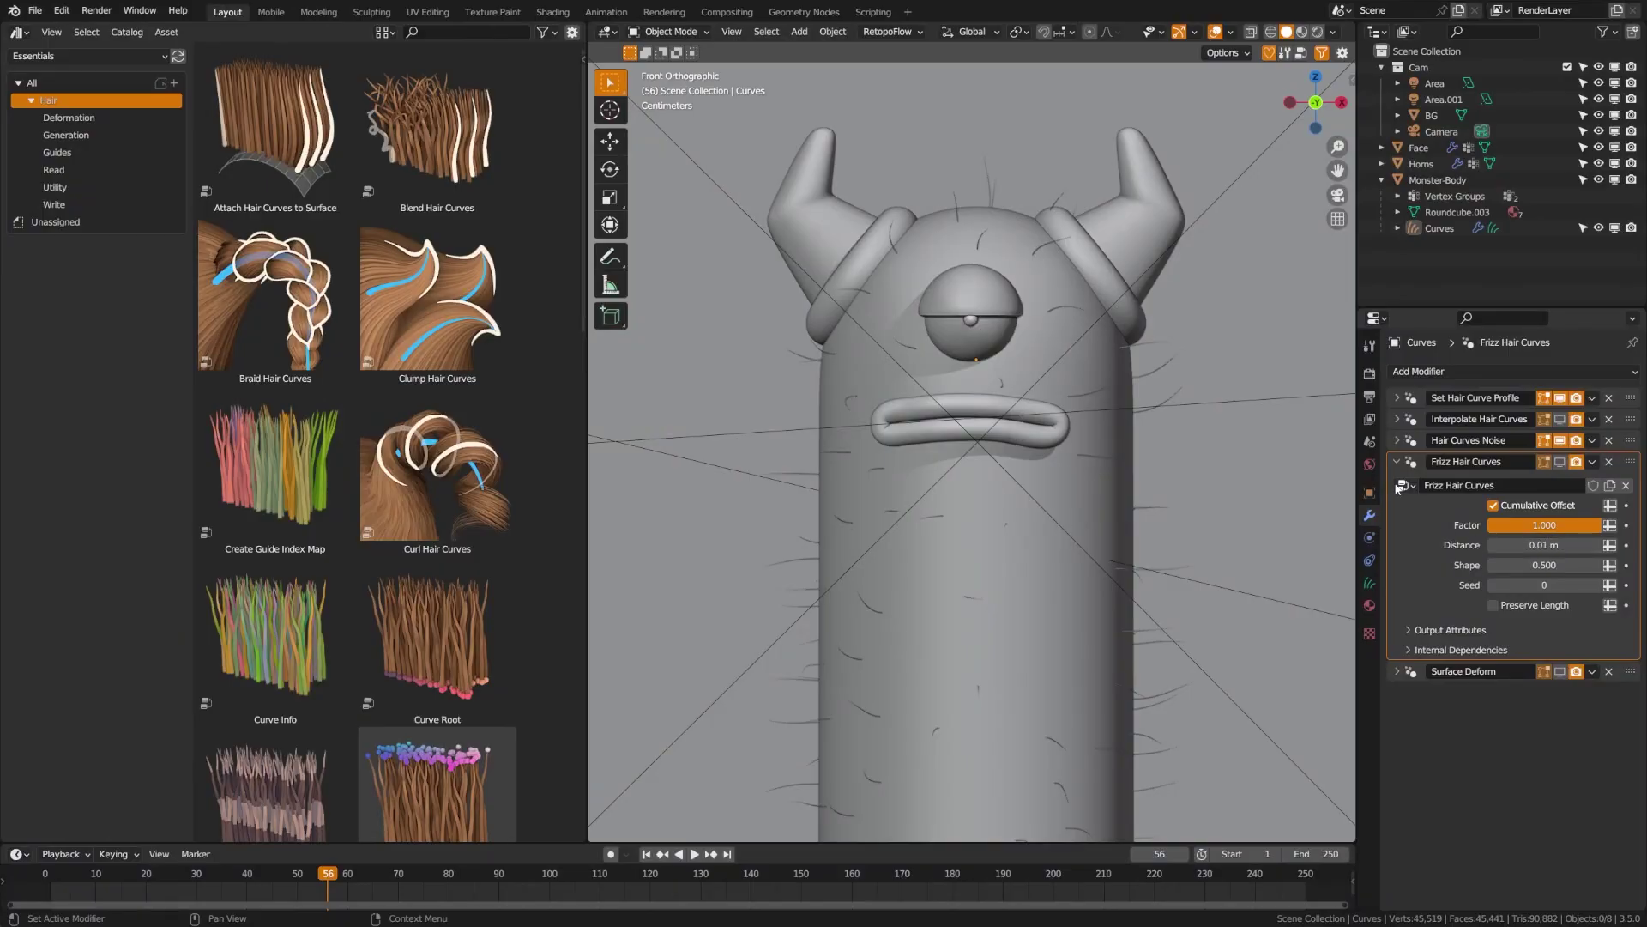
click(1611, 527)
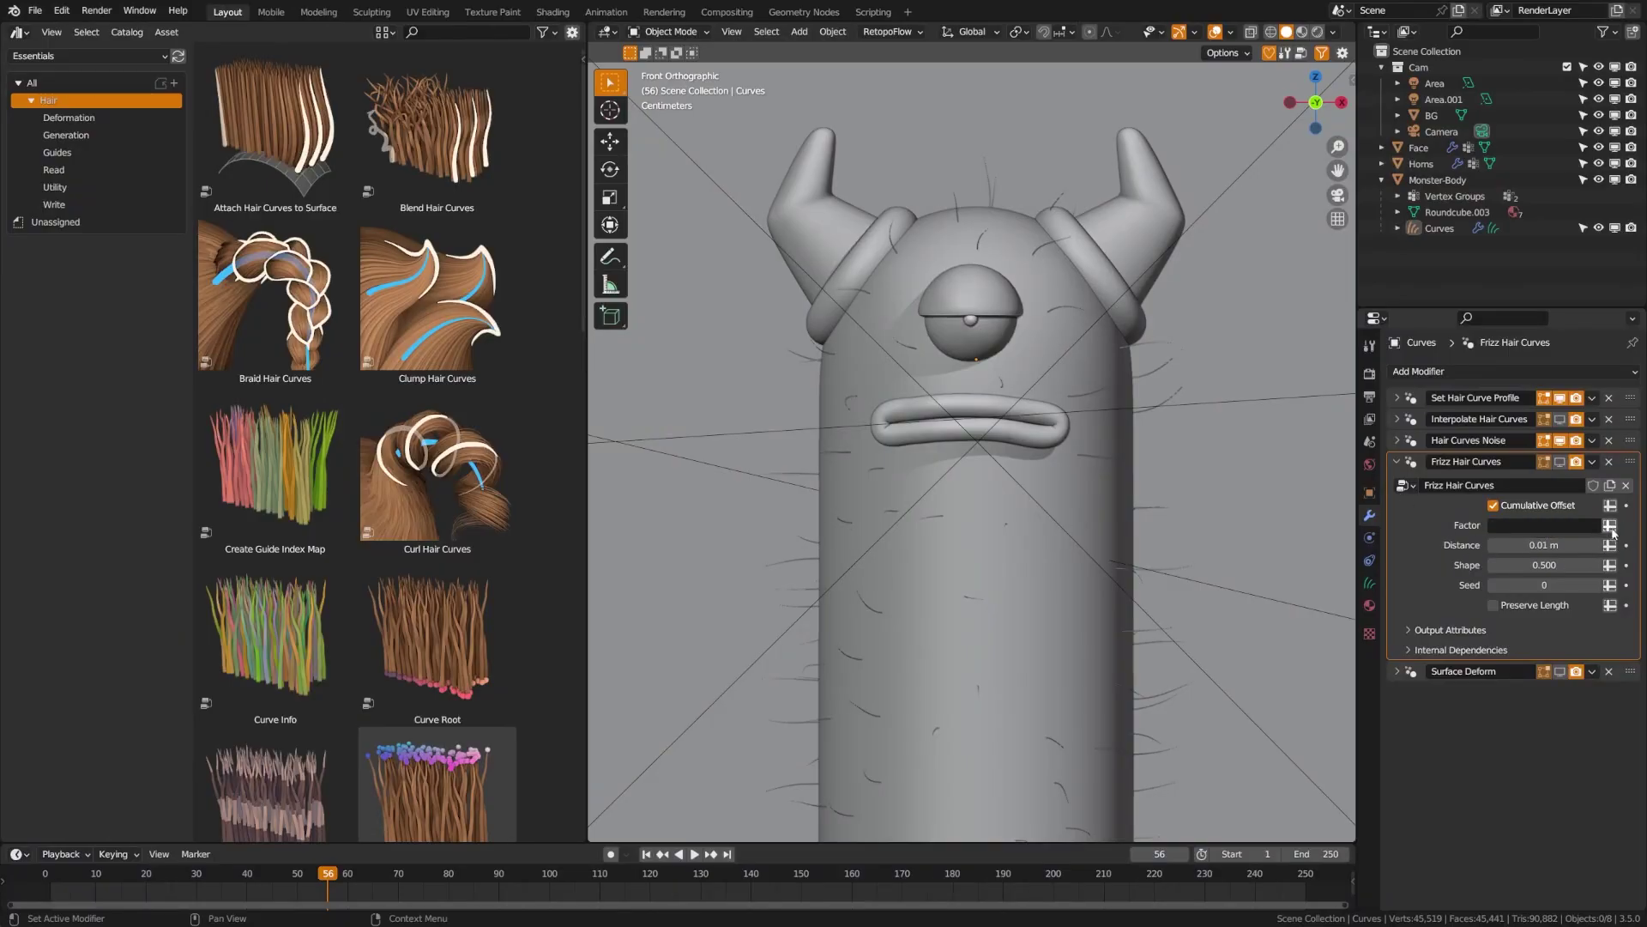
click(1519, 525)
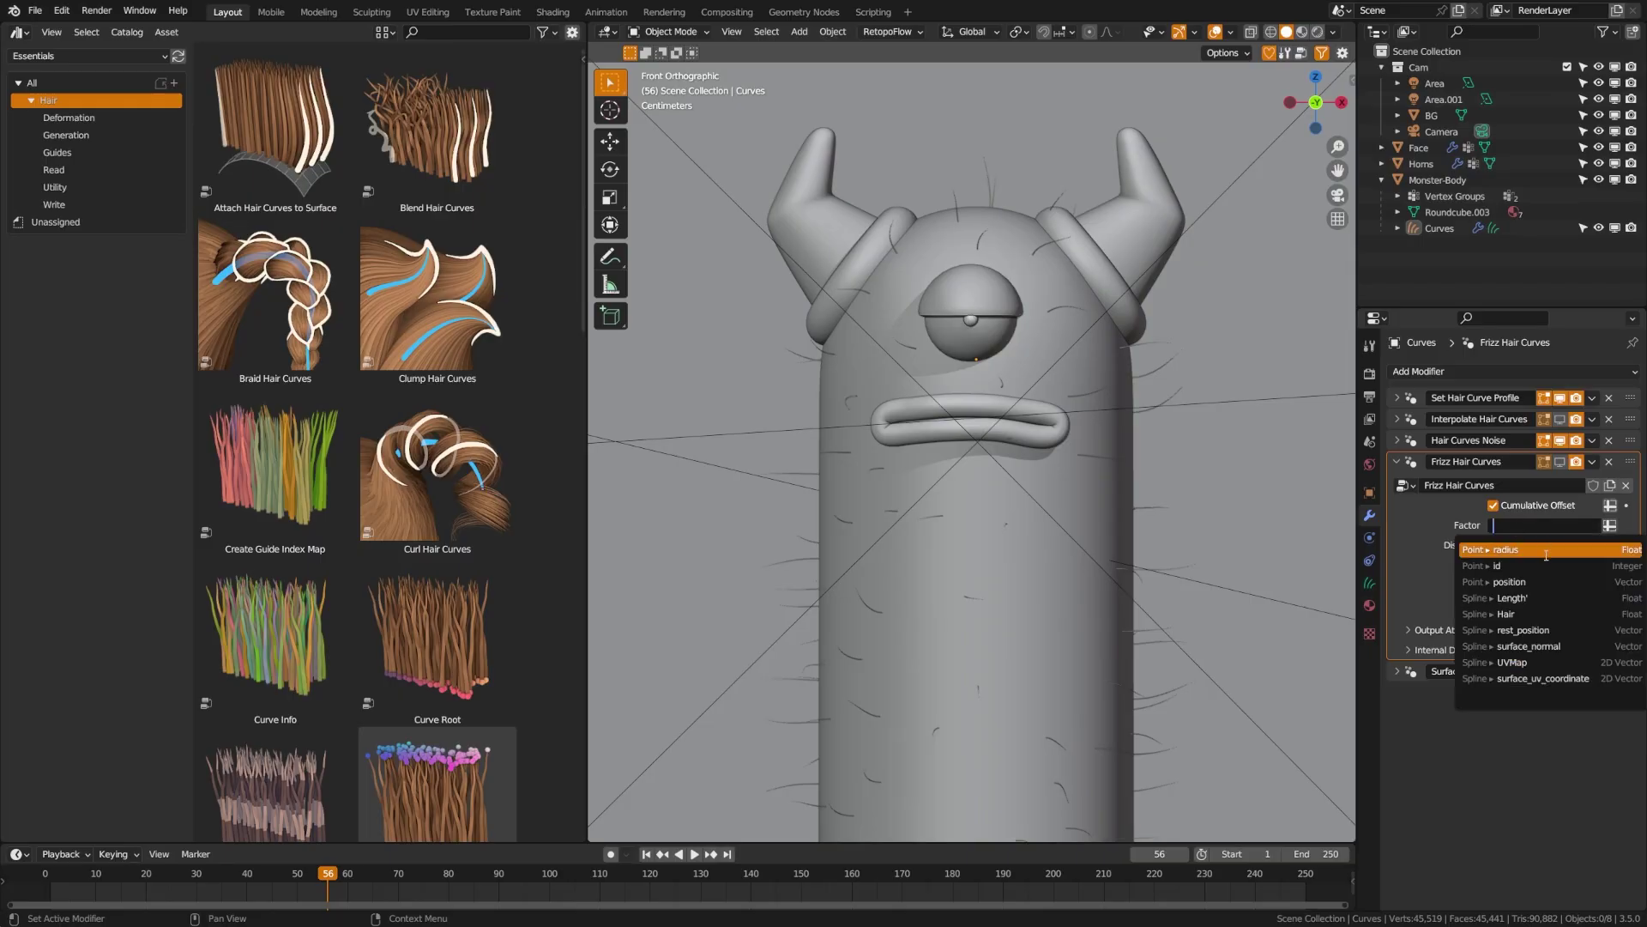
click(1519, 615)
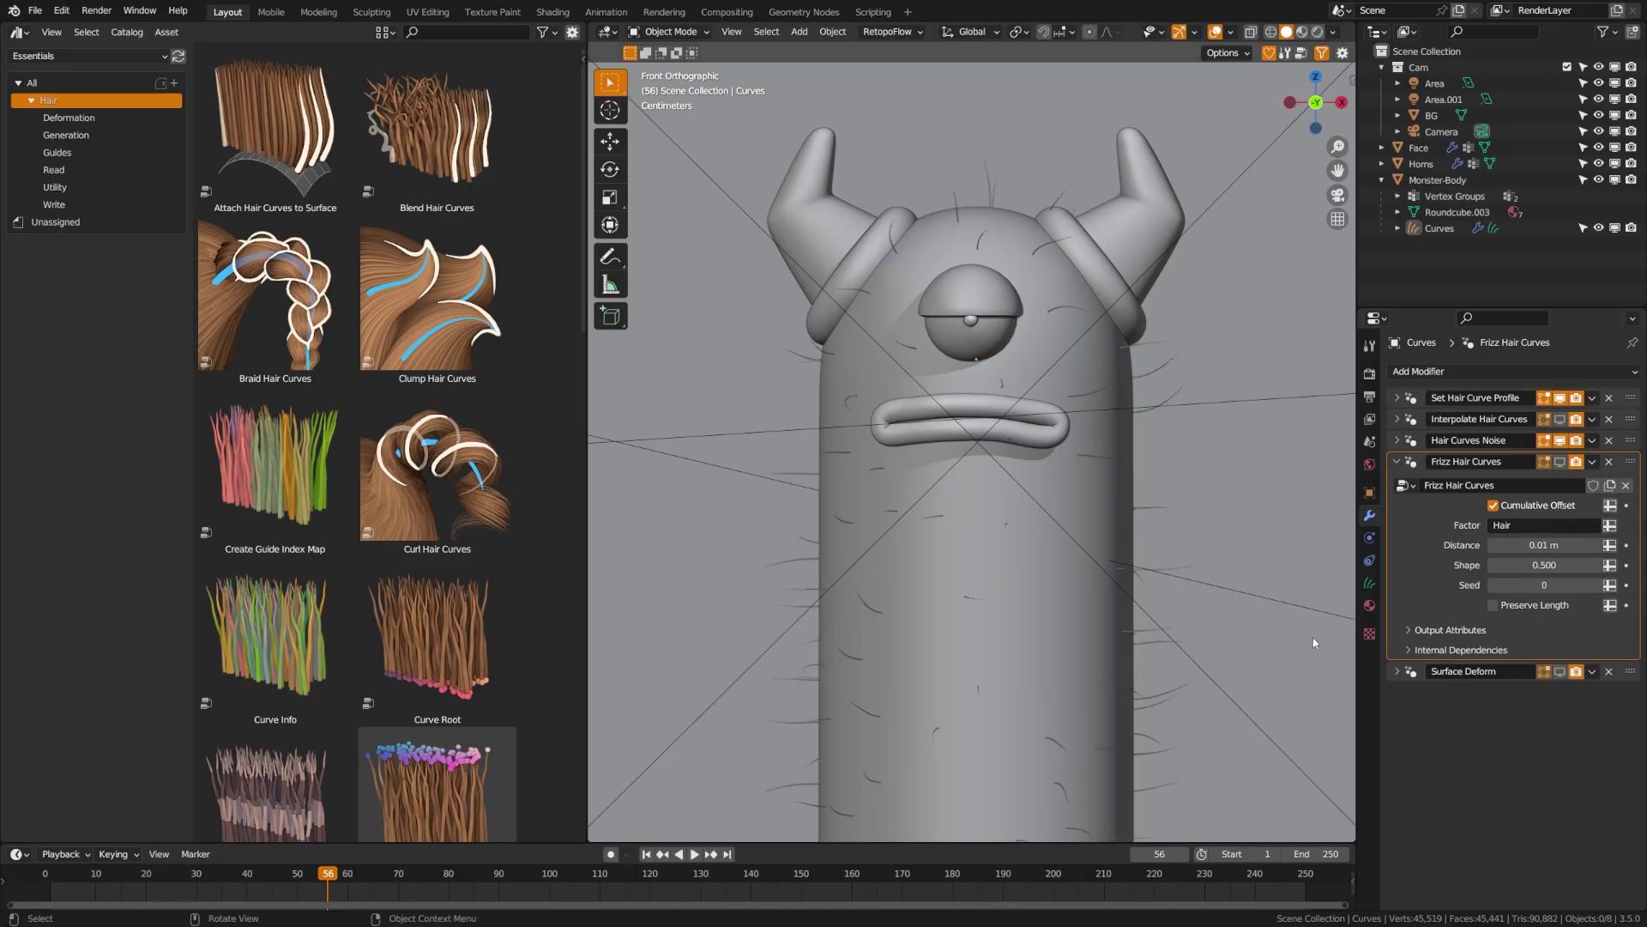
click(1138, 613)
Locate the fur's Curves object under Monster-Body in the scene hierarchy and select it
click(1370, 605)
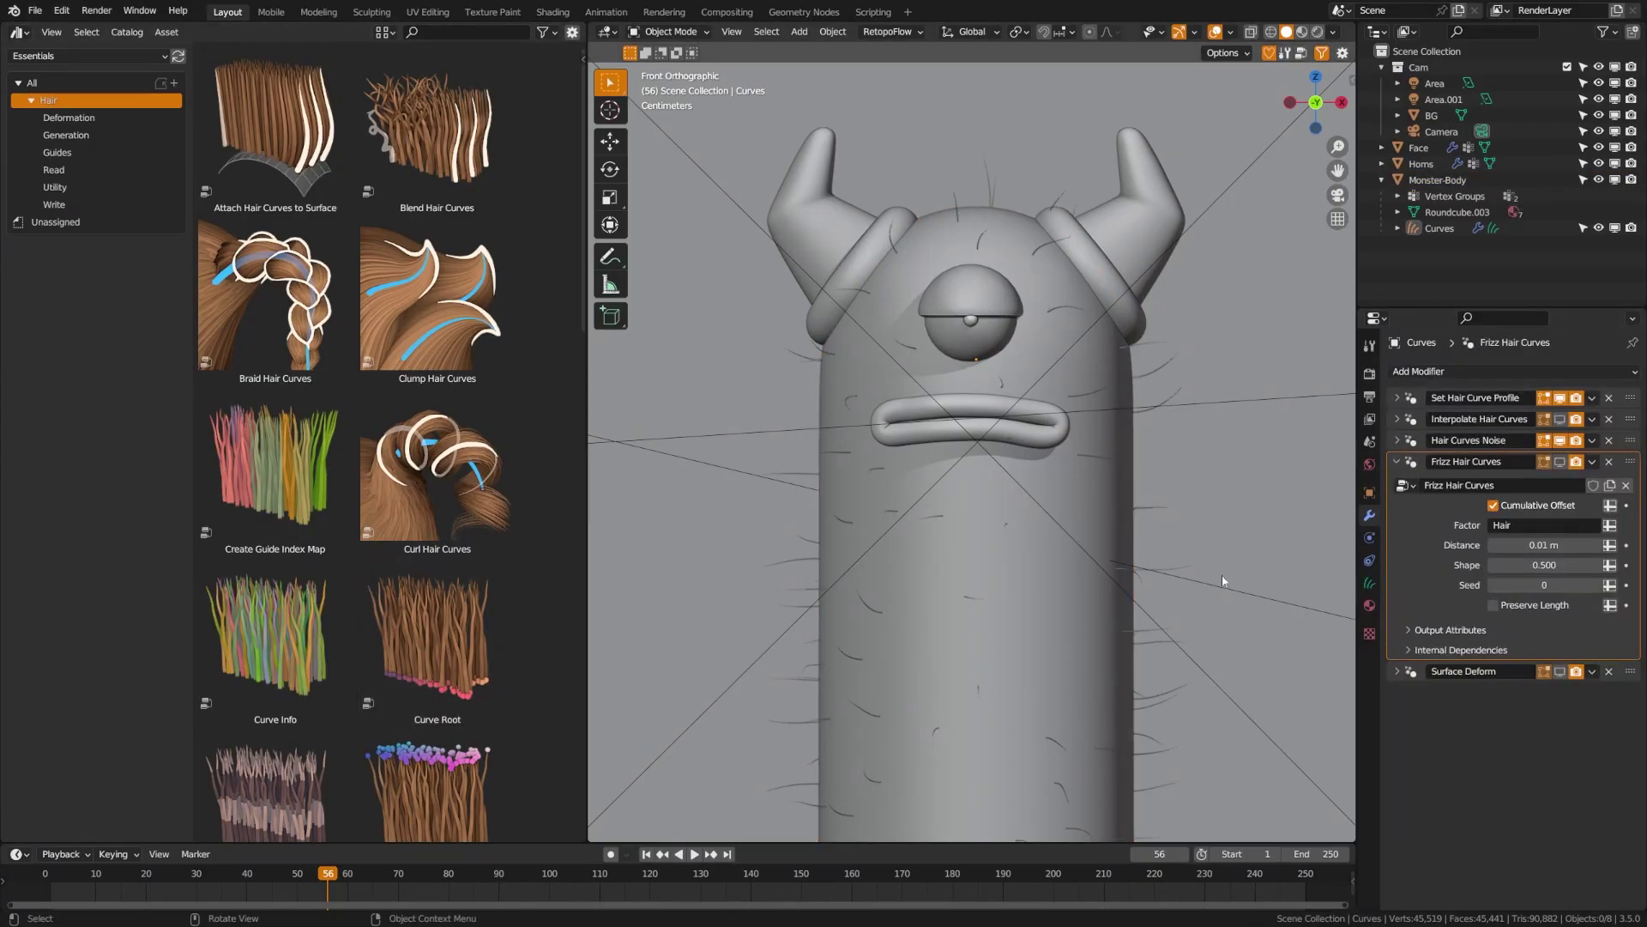
click(1102, 516)
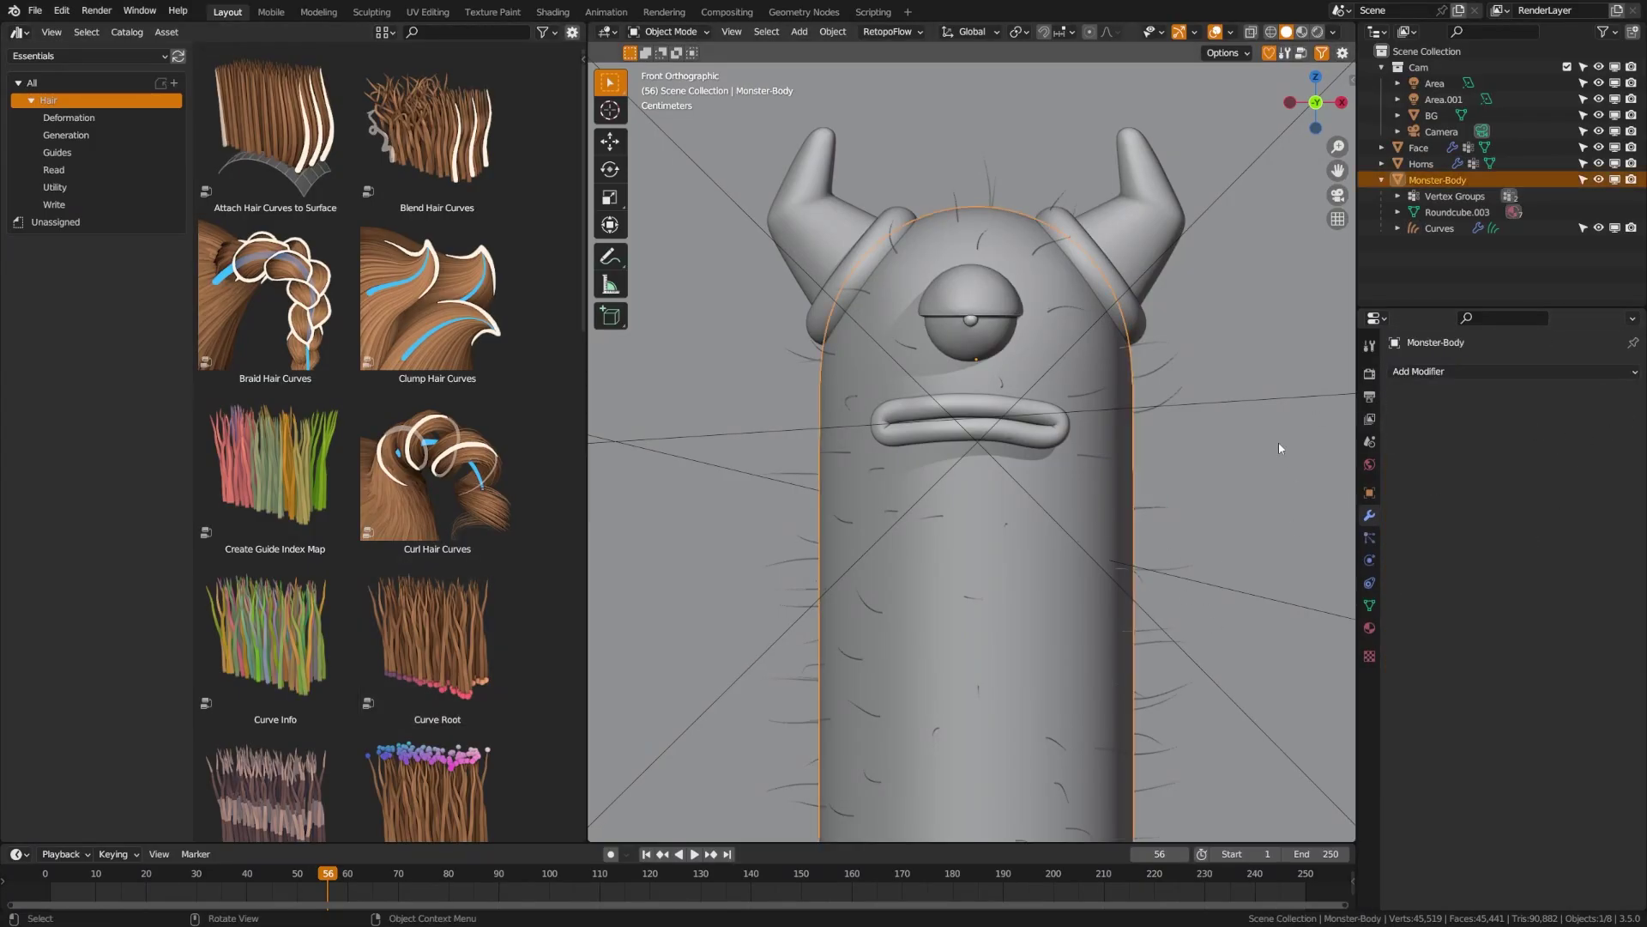
click(1443, 228)
click(1382, 180)
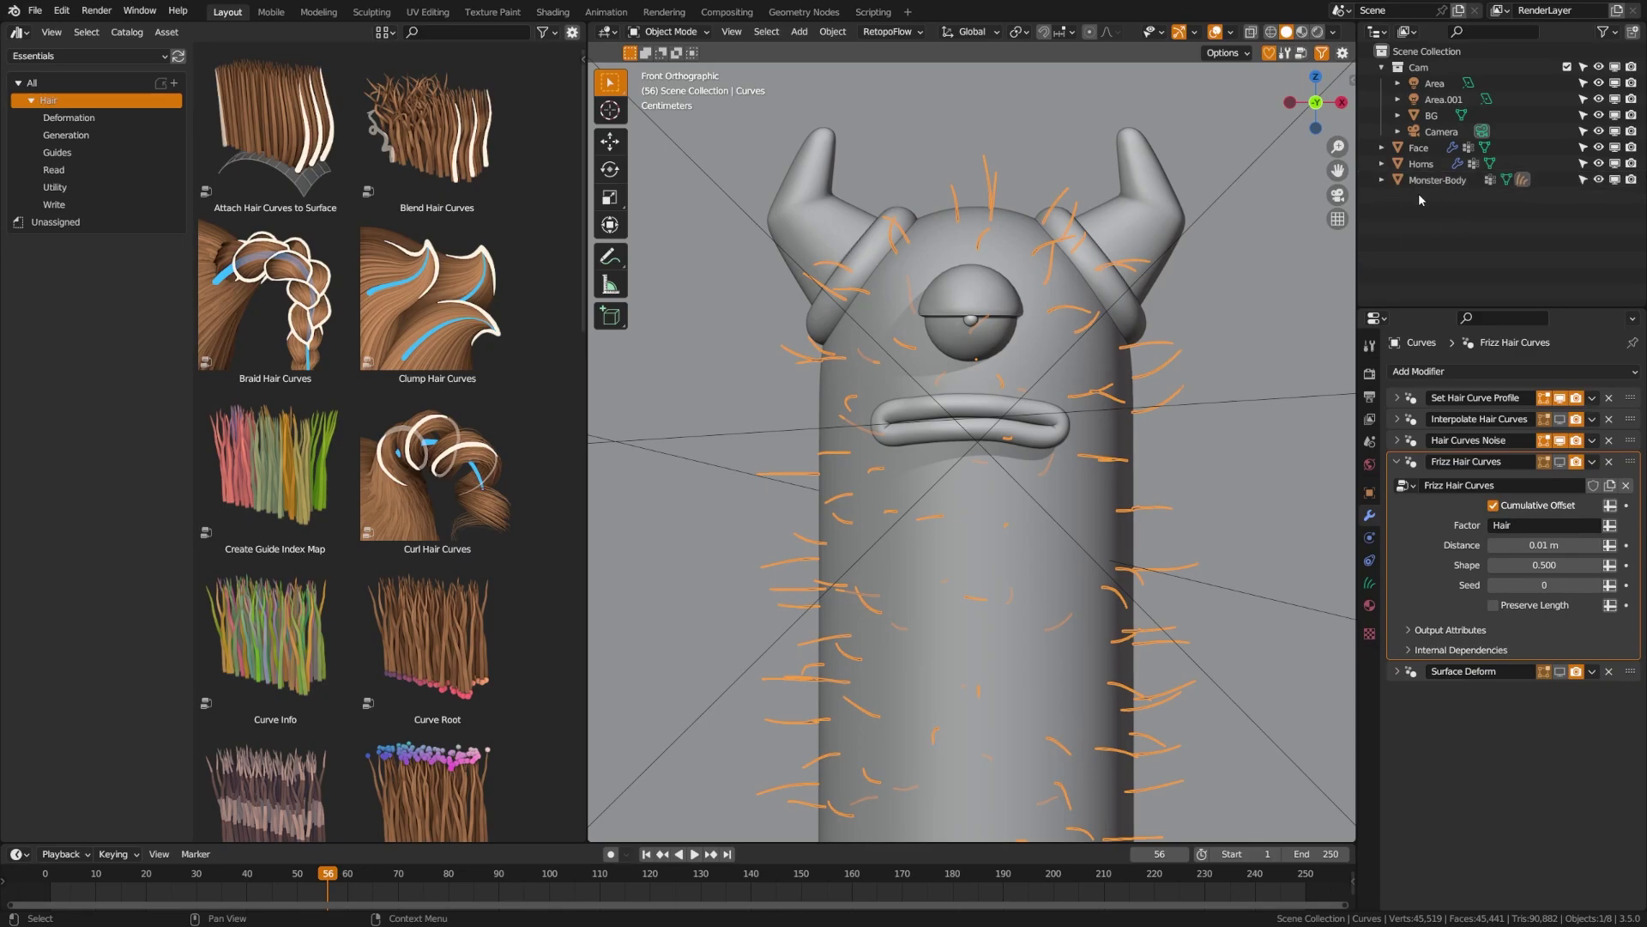
click(1382, 180)
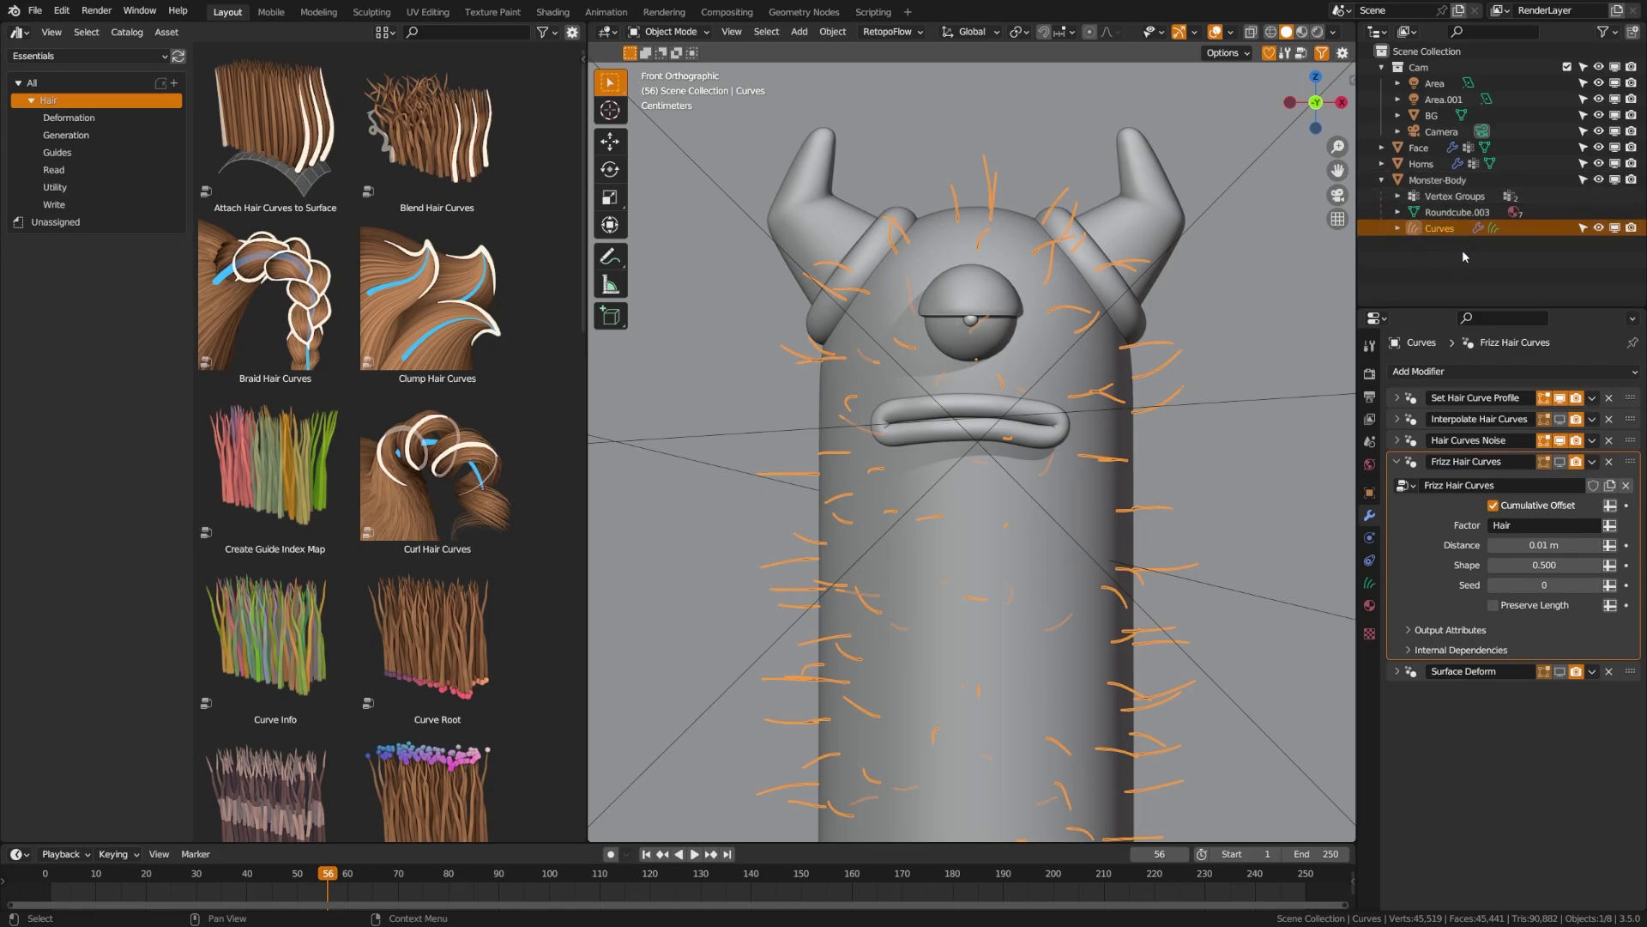
Hide the Hair Curves Noise modifier in the viewport and look over the Set Hair Curve Profile settings
click(1396, 462)
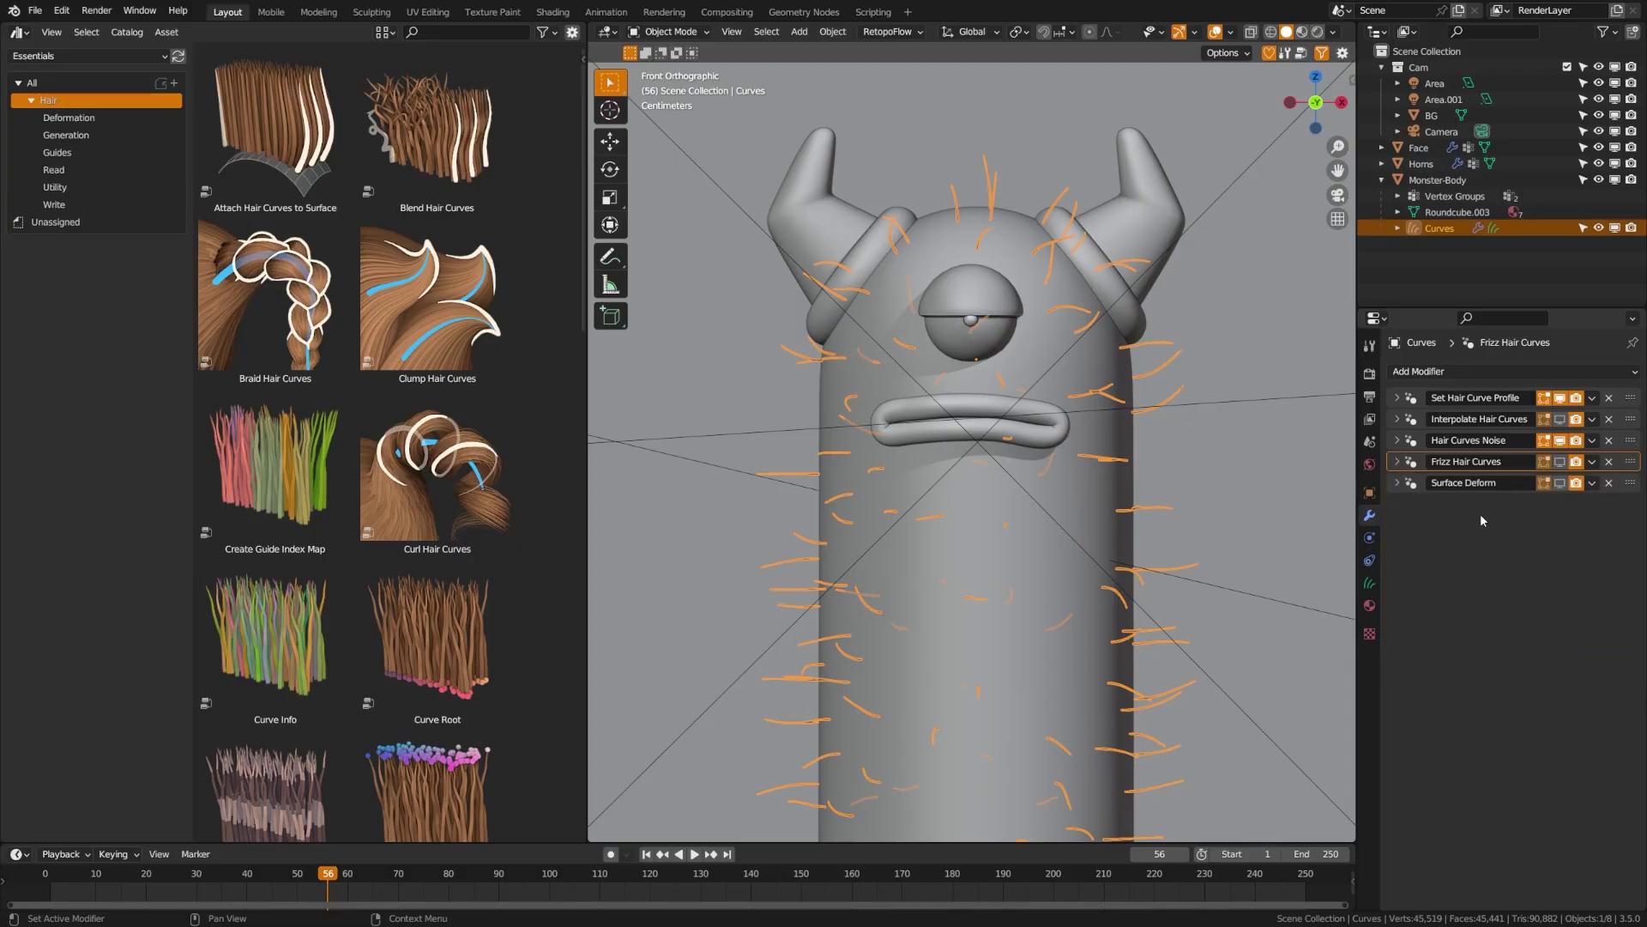
click(1561, 440)
click(1396, 398)
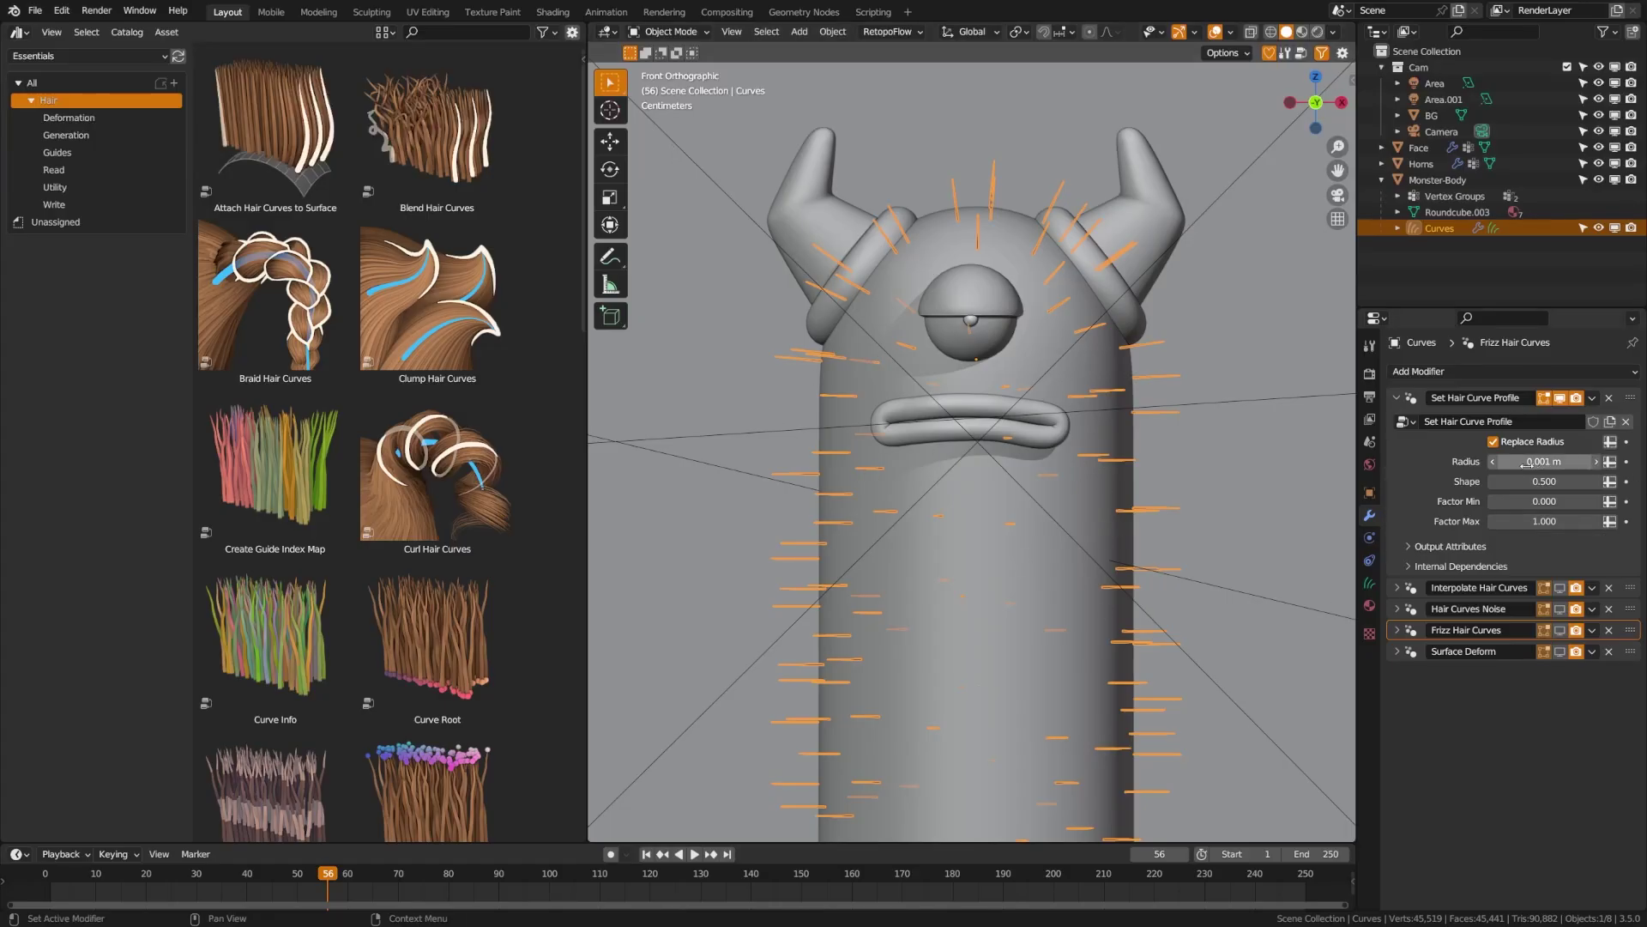
mouse_move(1527, 464)
mouse_down()
mouse_move(1596, 463)
mouse_move(1526, 463)
mouse_up()
click(1397, 398)
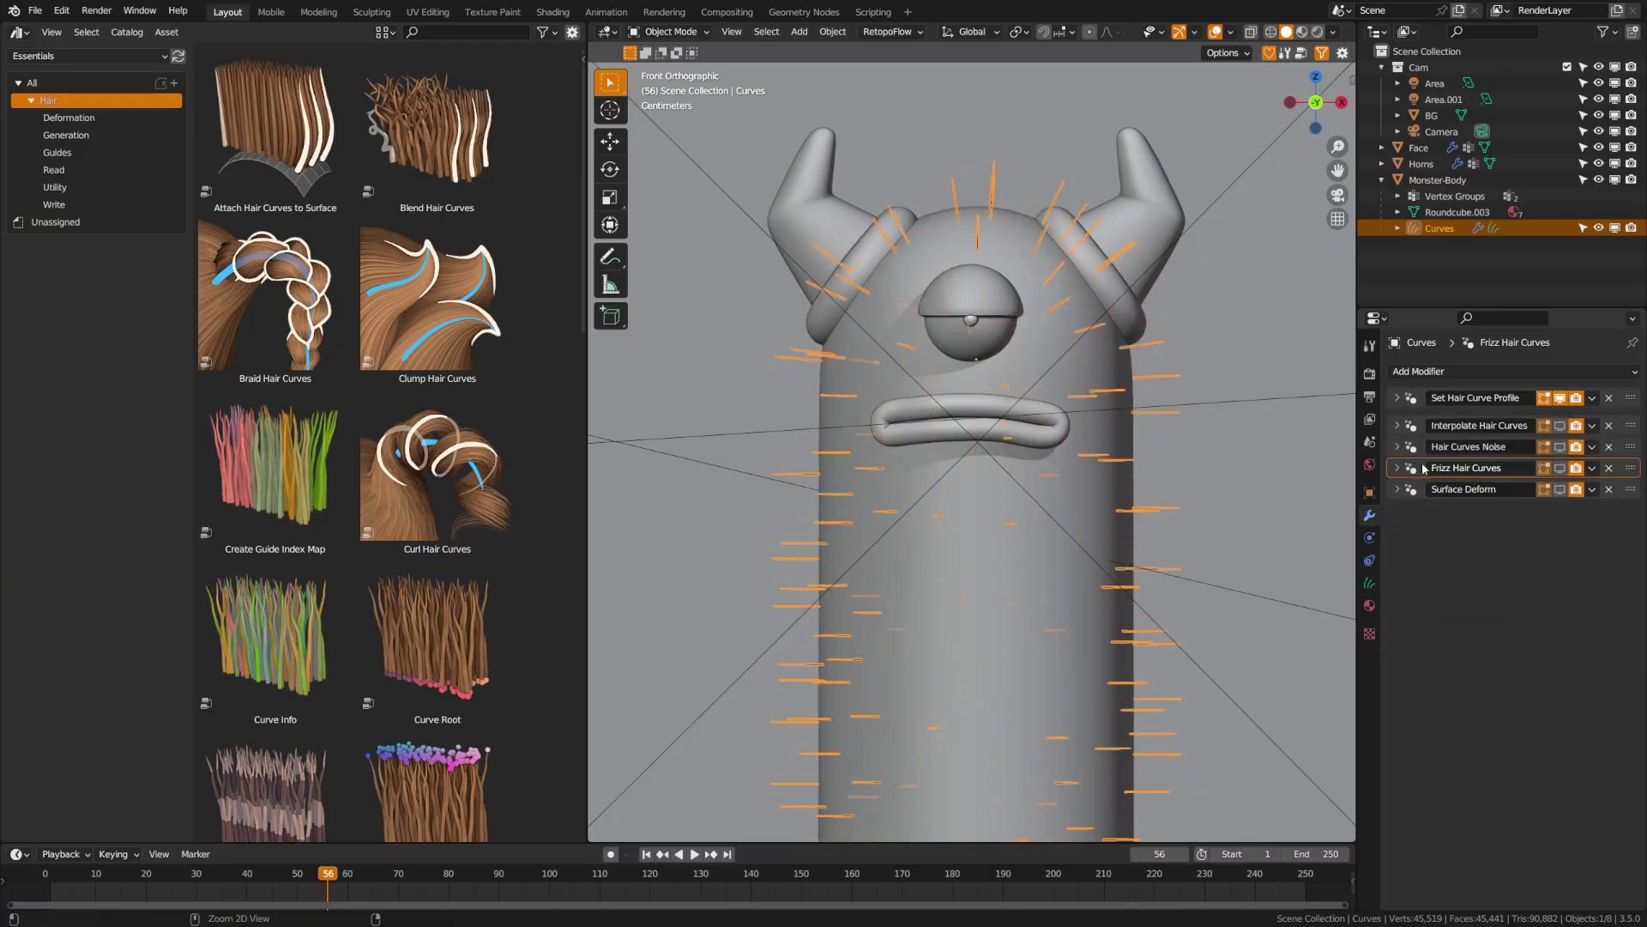
Check the Strand and Strip viewport display shapes for curves in the render settings
click(1369, 374)
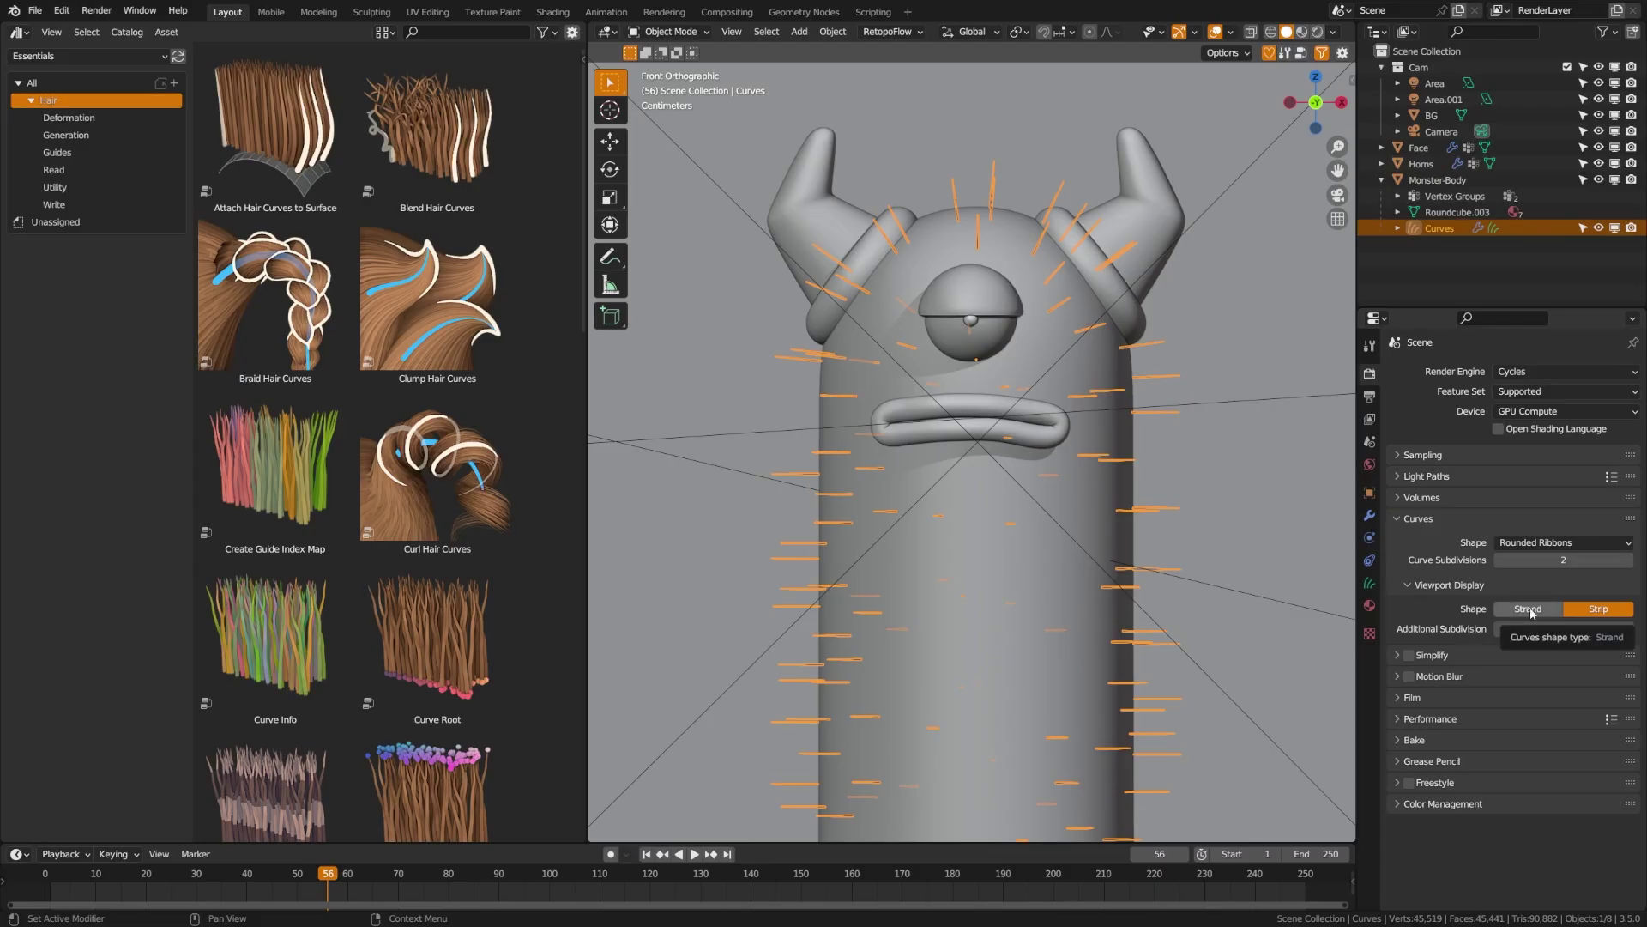
click(1369, 515)
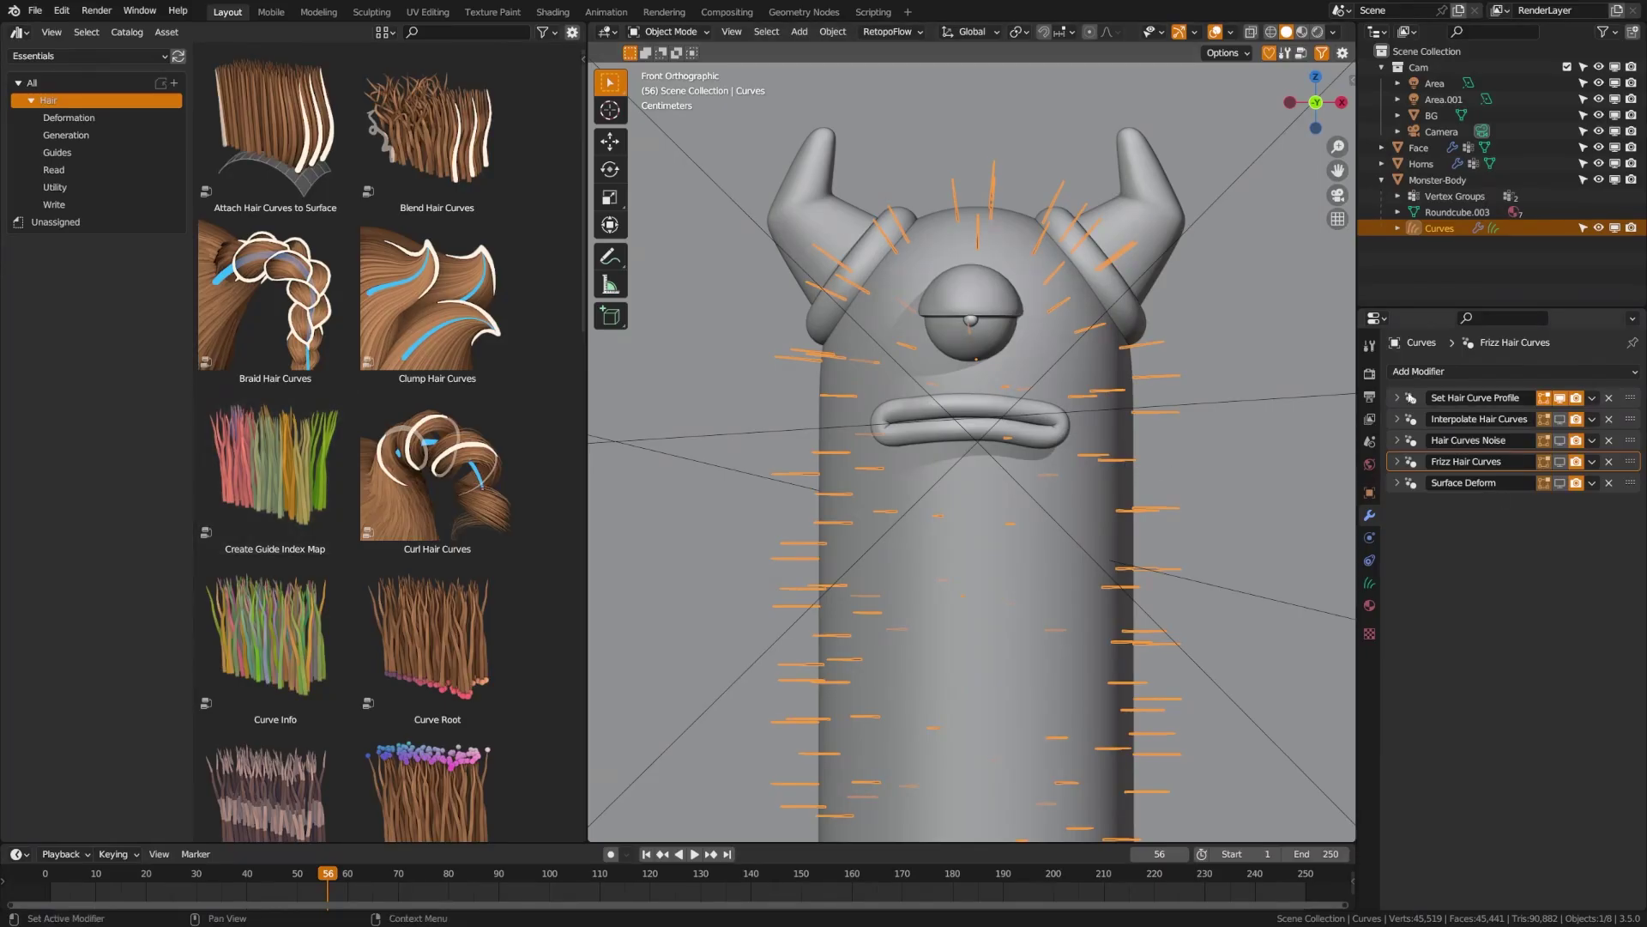
Set the Radius of the Set Hair Curve Profile modifier to 0.003 m
click(1397, 397)
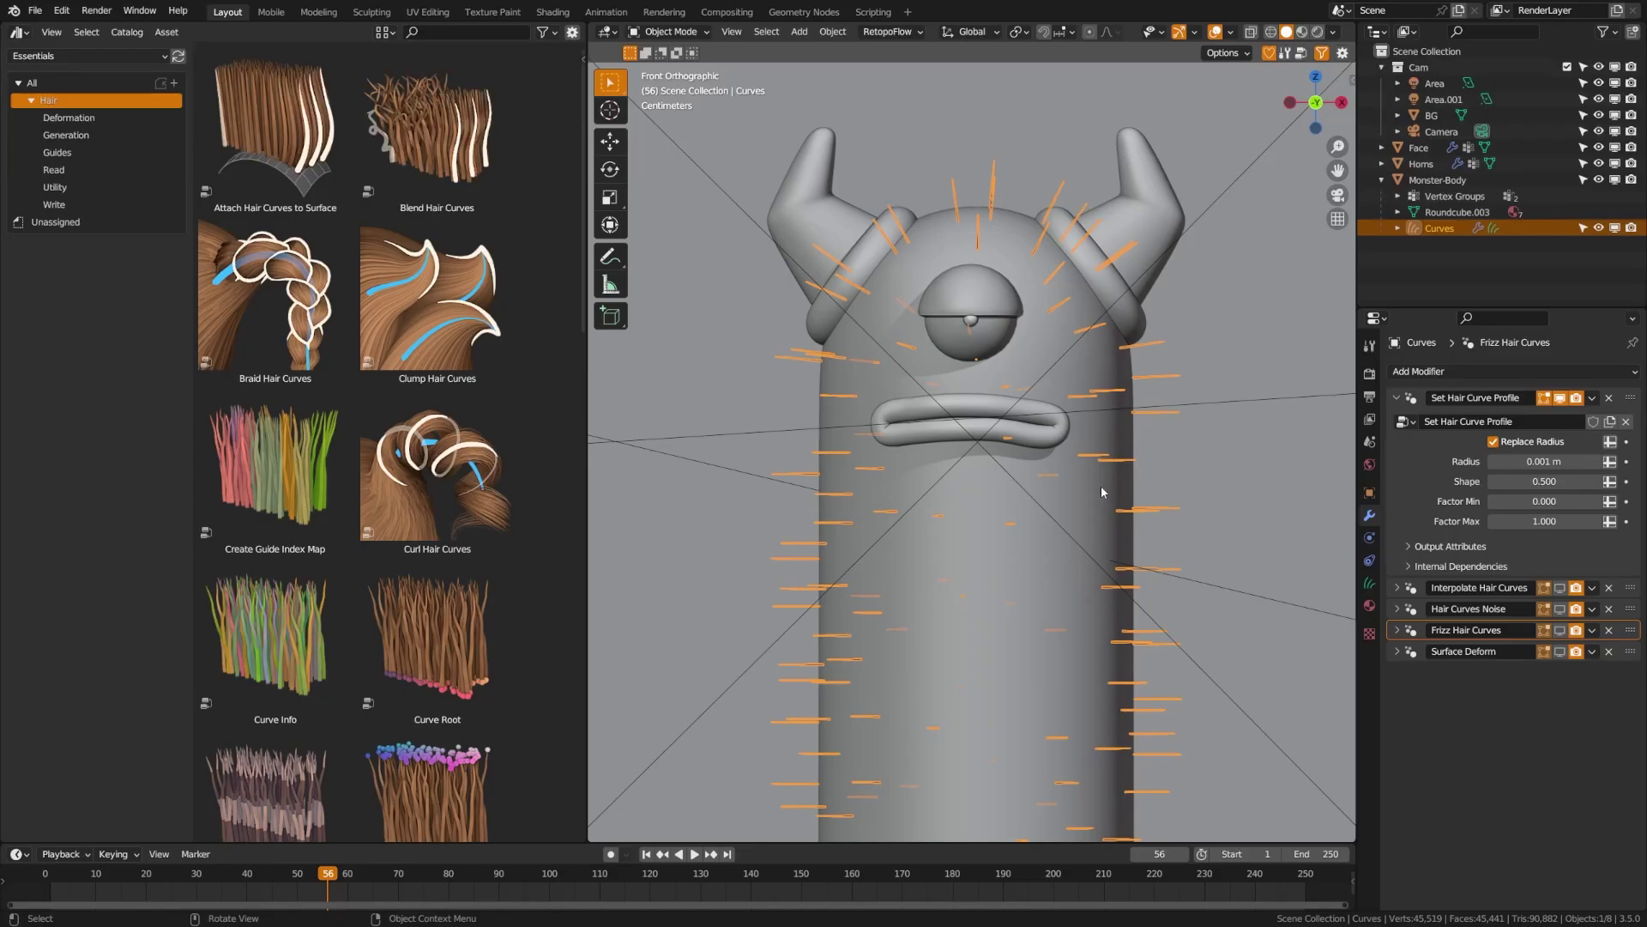
click(1520, 463)
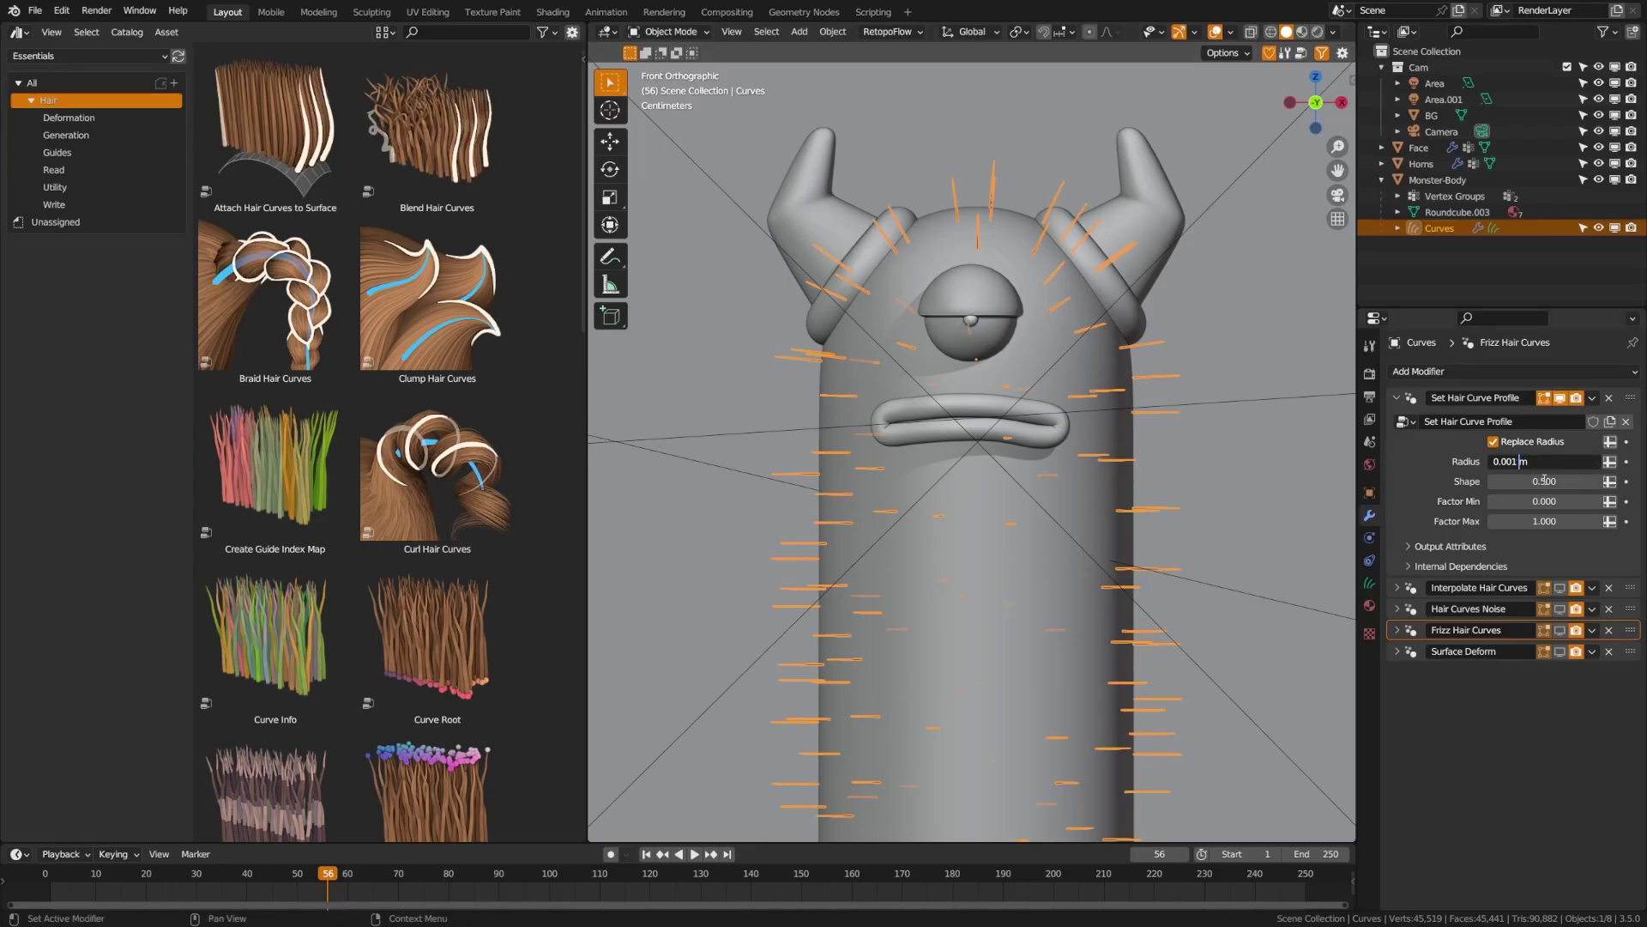
key(BackSpace)
text(3)
key(Return)
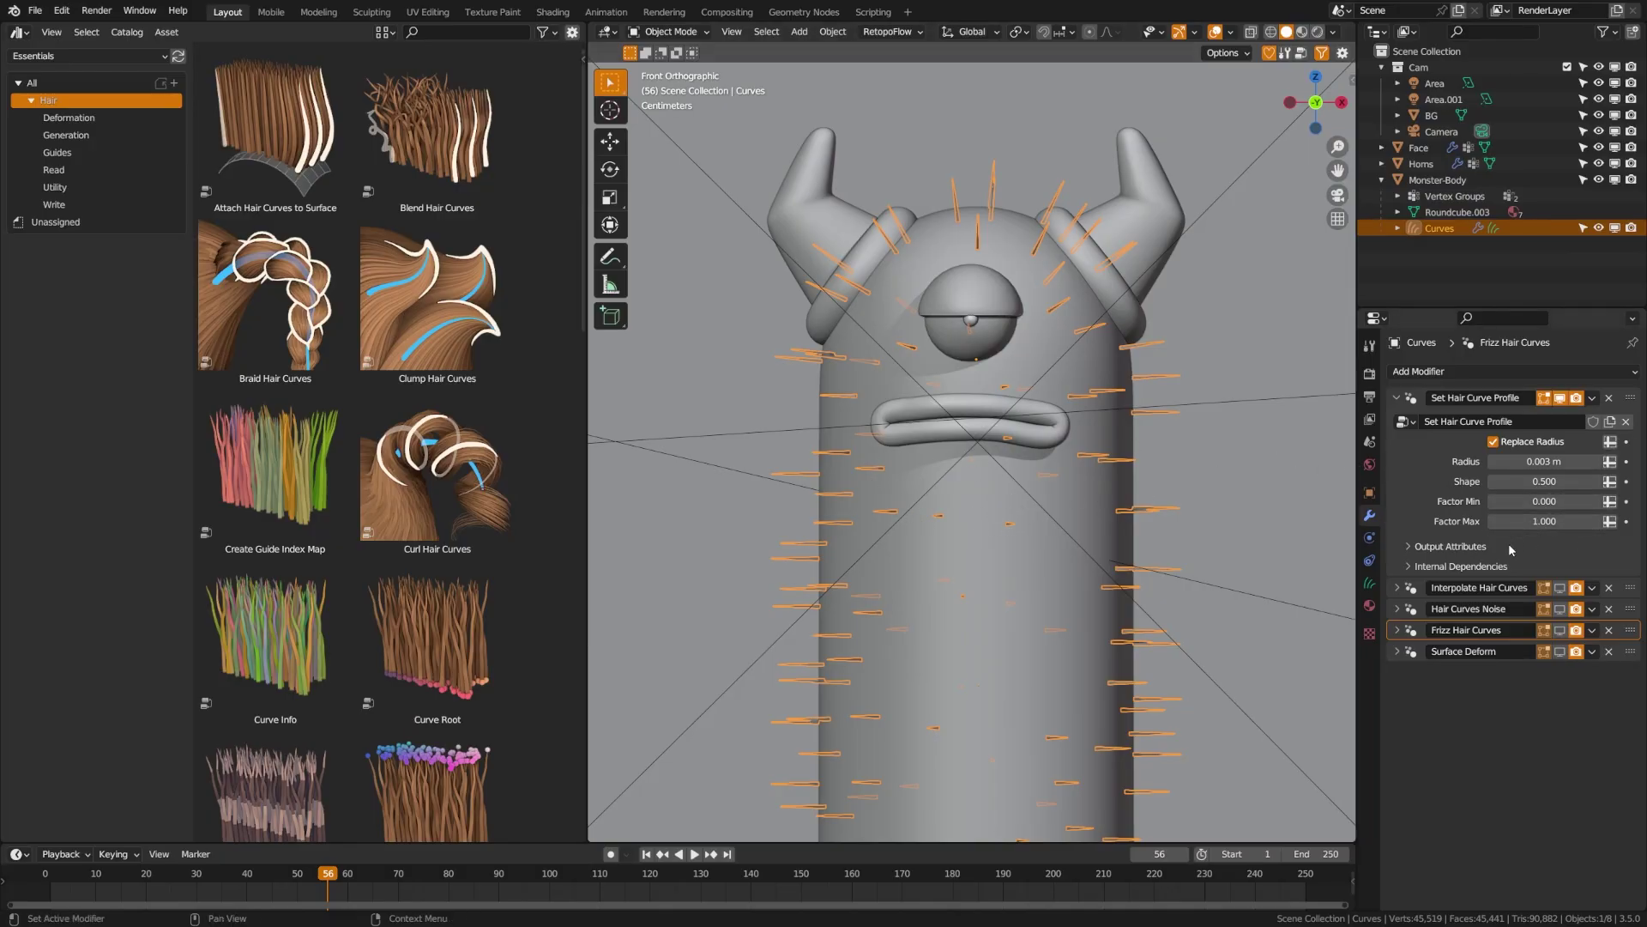
Try a Factor Max of 0.11 on the Set Hair Curve Profile modifier, settling on 0.75, with the hair tips in close view
scroll(1242, 538, up, 6)
shift+middle_drag(1243, 538, 1029, 415)
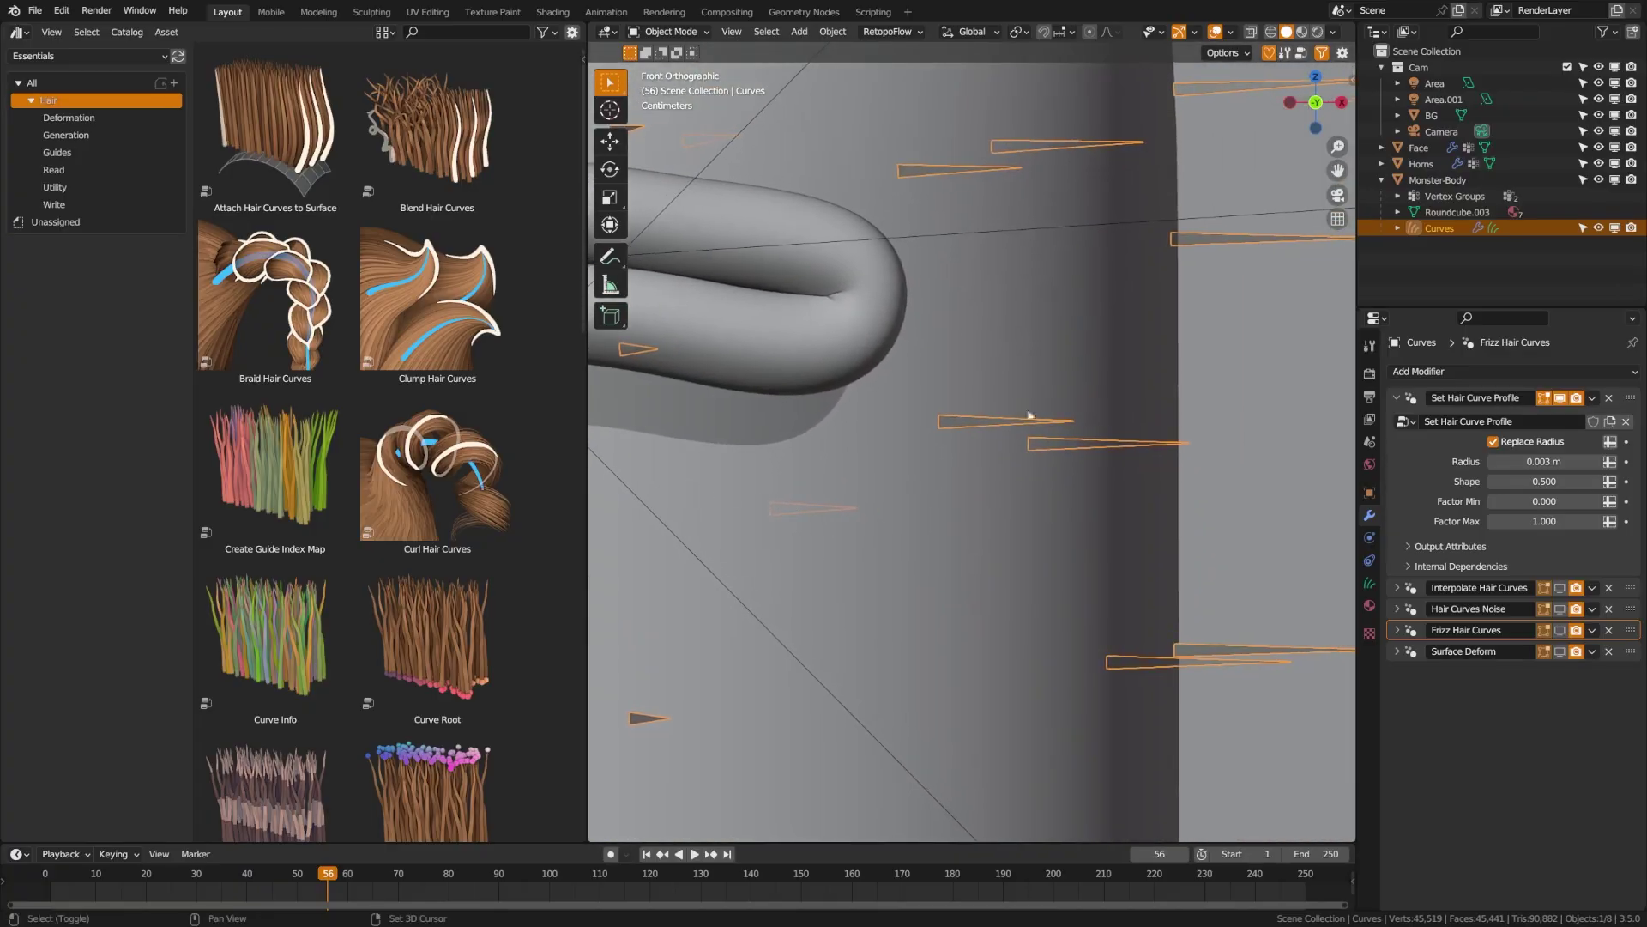
click(1545, 521)
text(0.11)
key(Return)
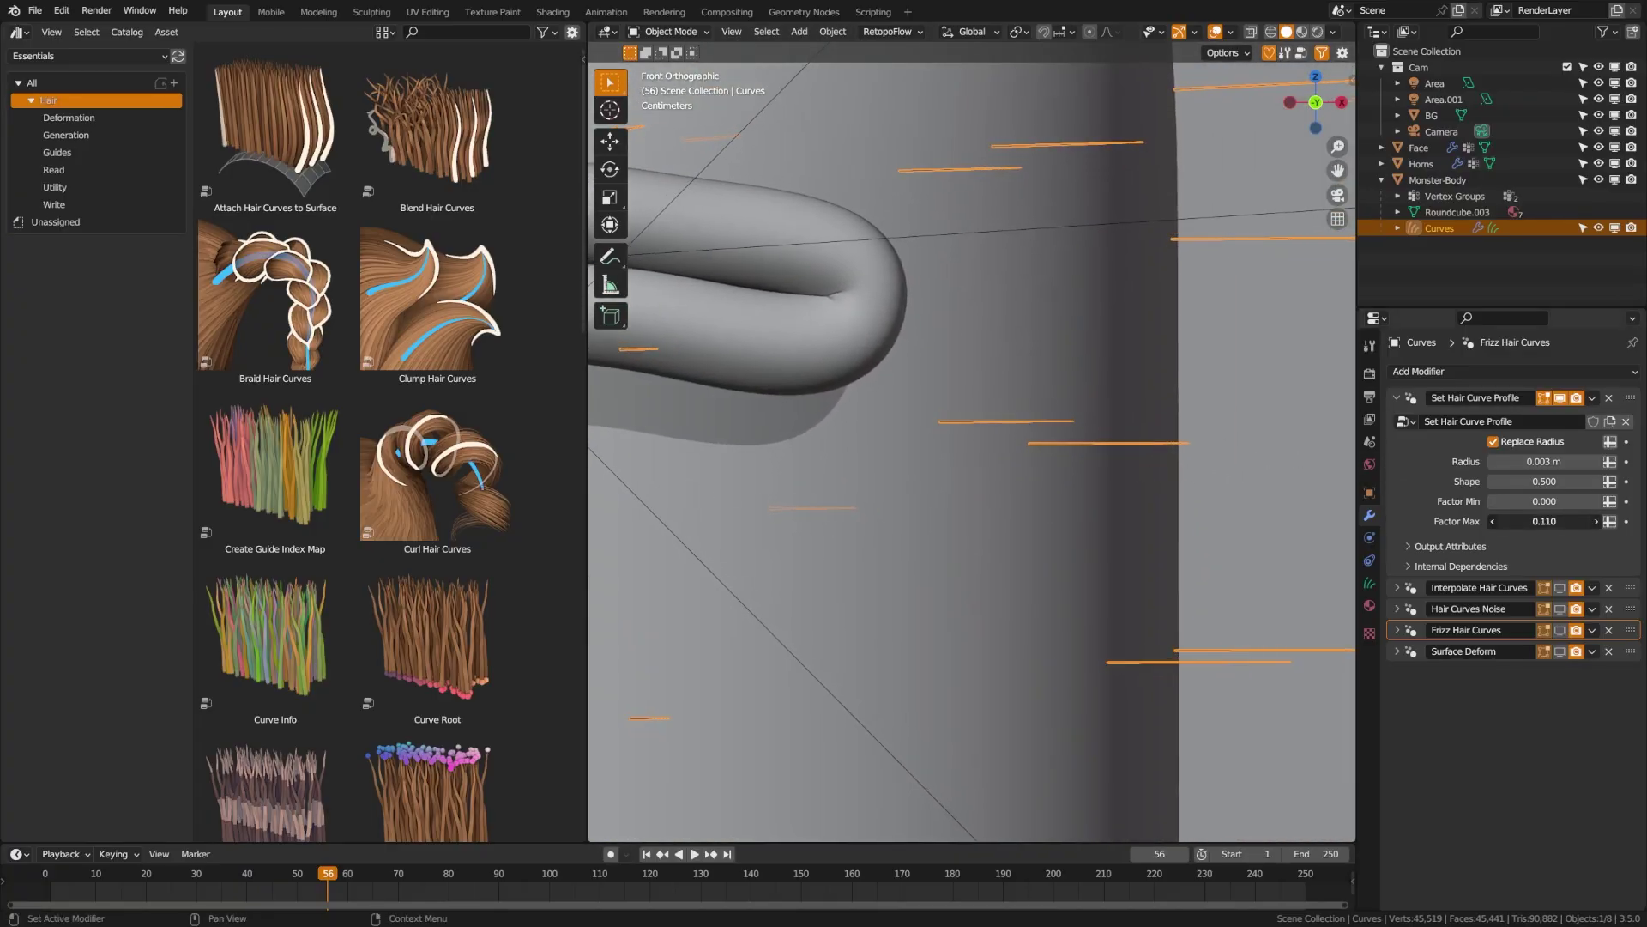
click(1563, 520)
text(.75)
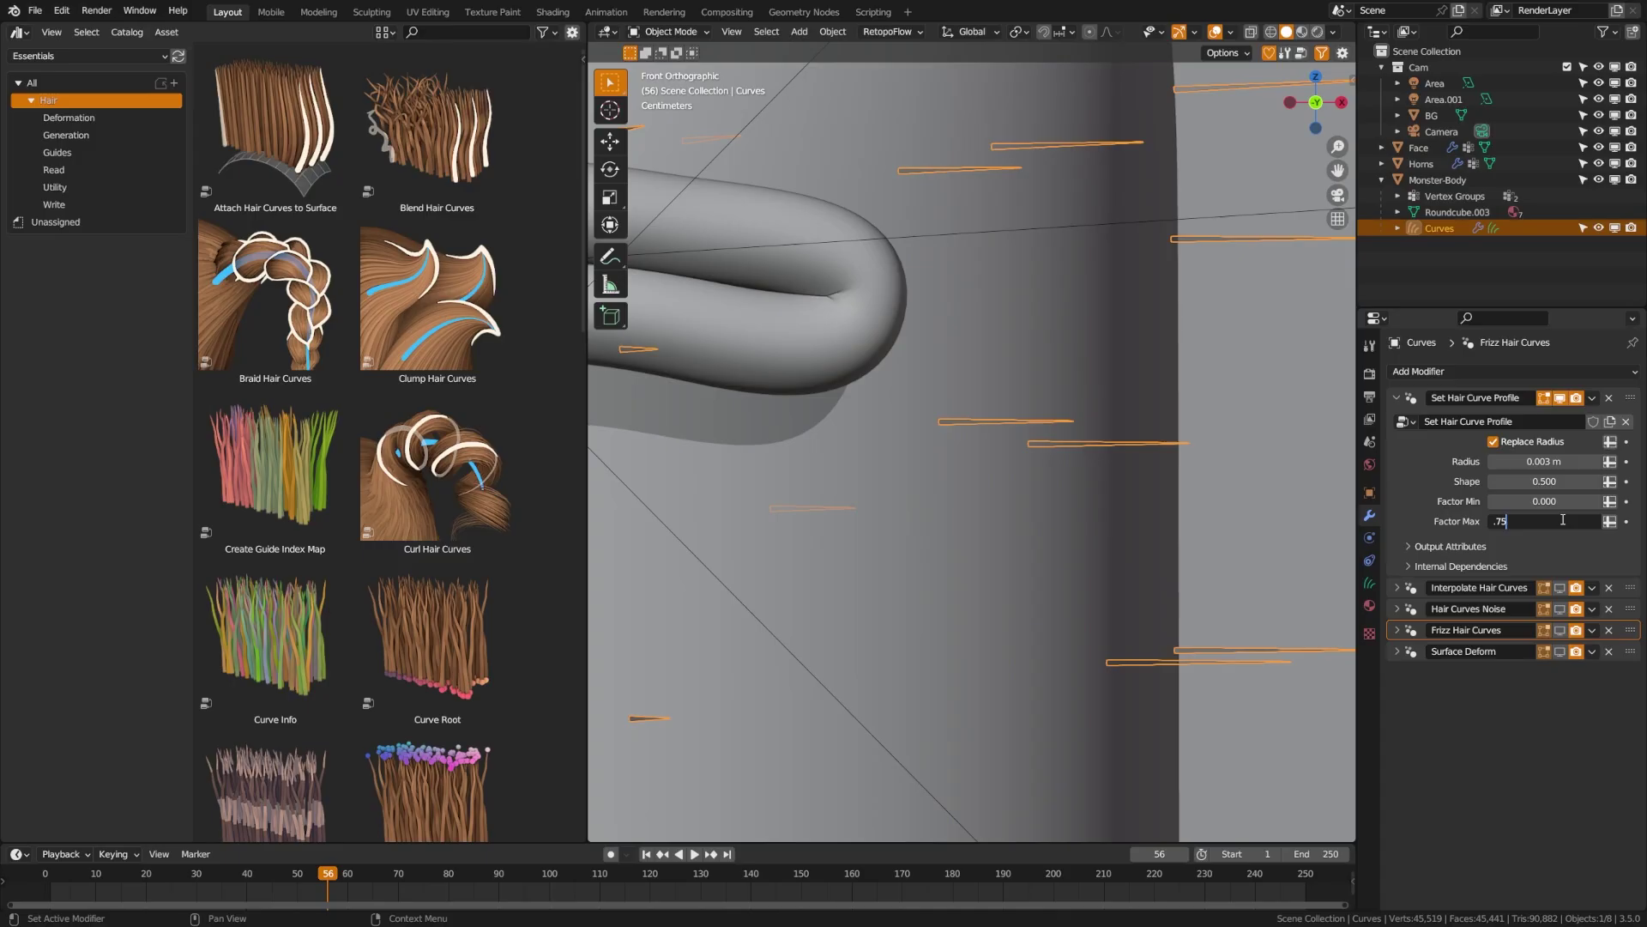
key(Return)
scroll(1222, 487, down, 3)
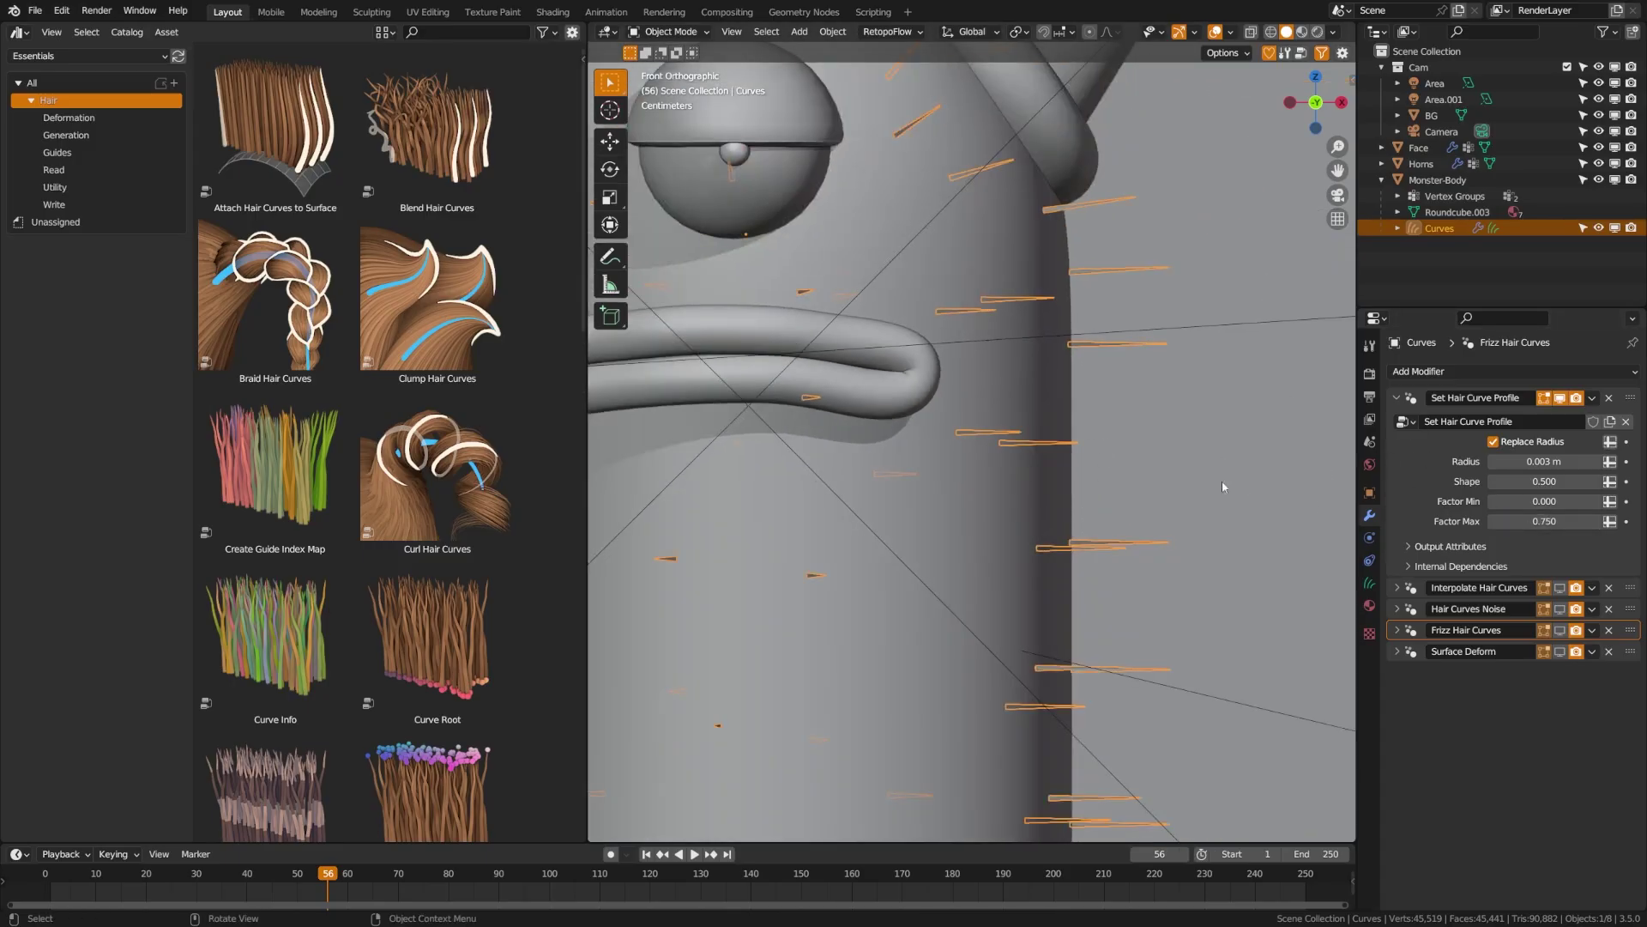
click(1140, 467)
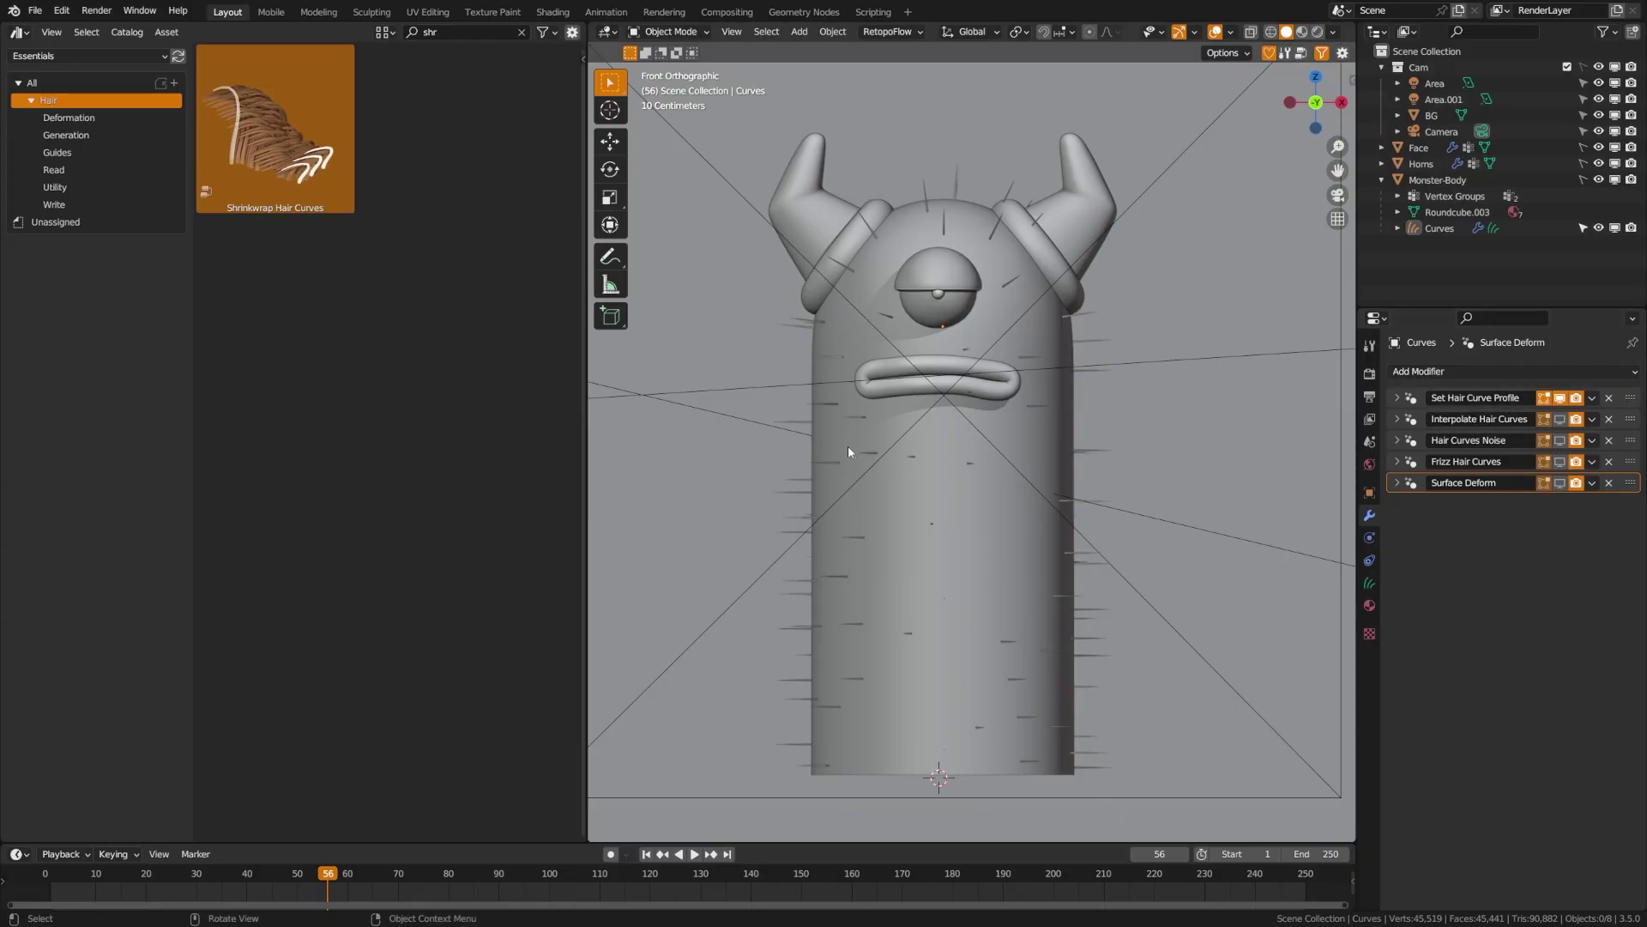
Comb the guide hairs downward along both sides and the front of the body in Sculpt Mode, and return to Object Mode
click(802, 429)
key(ctrl+Tab)
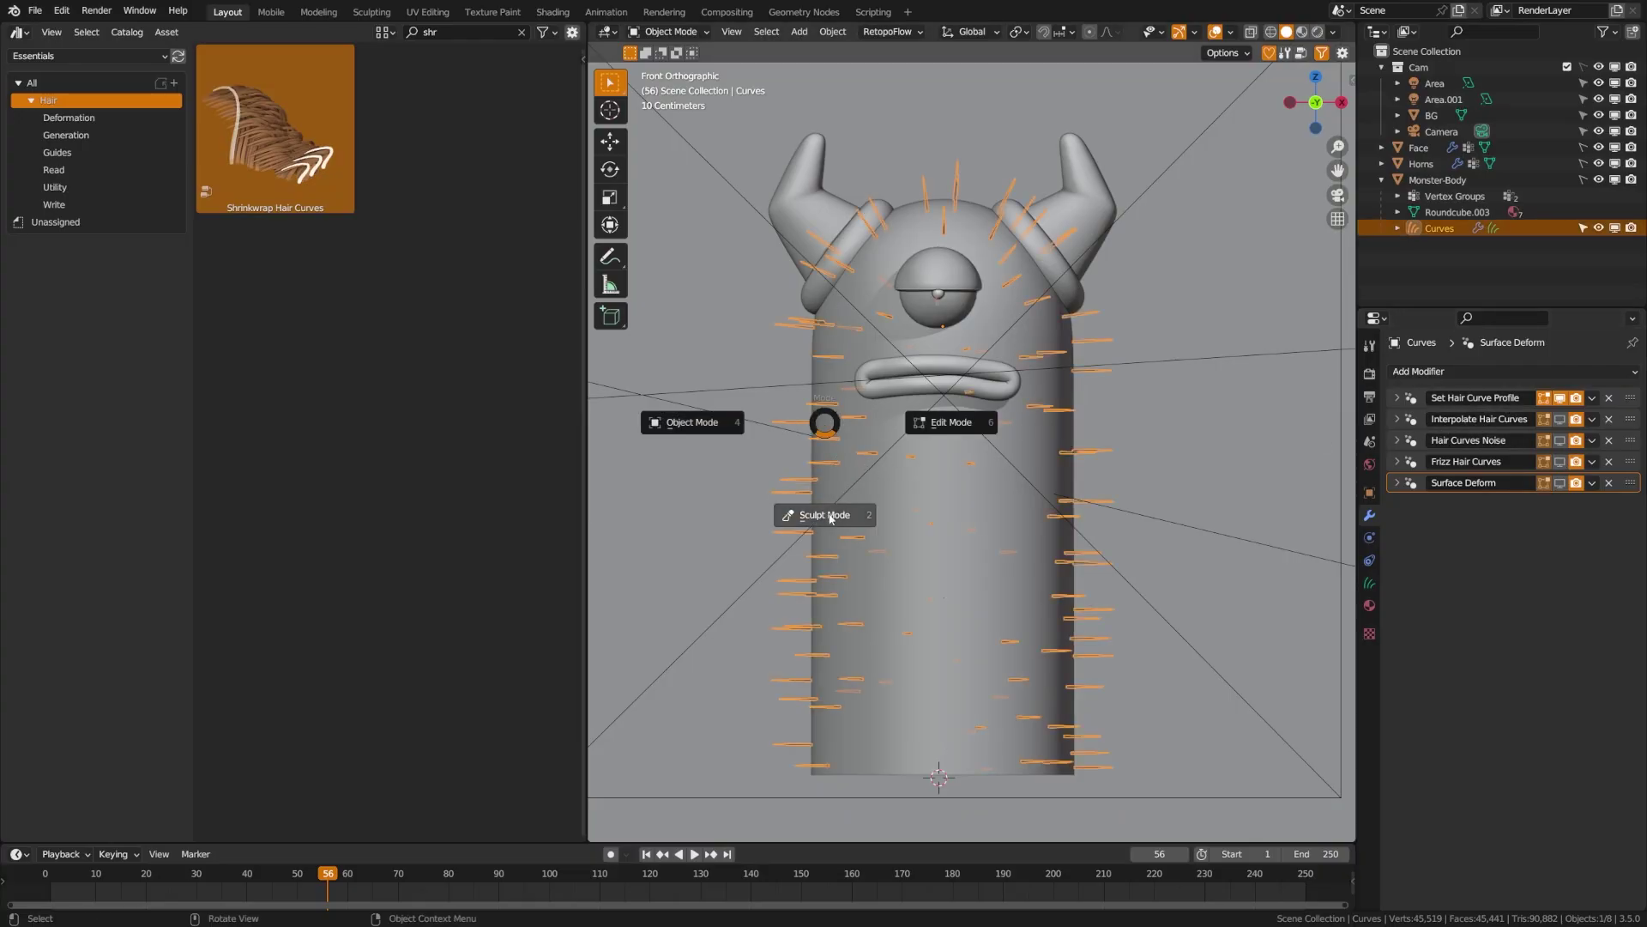
click(831, 517)
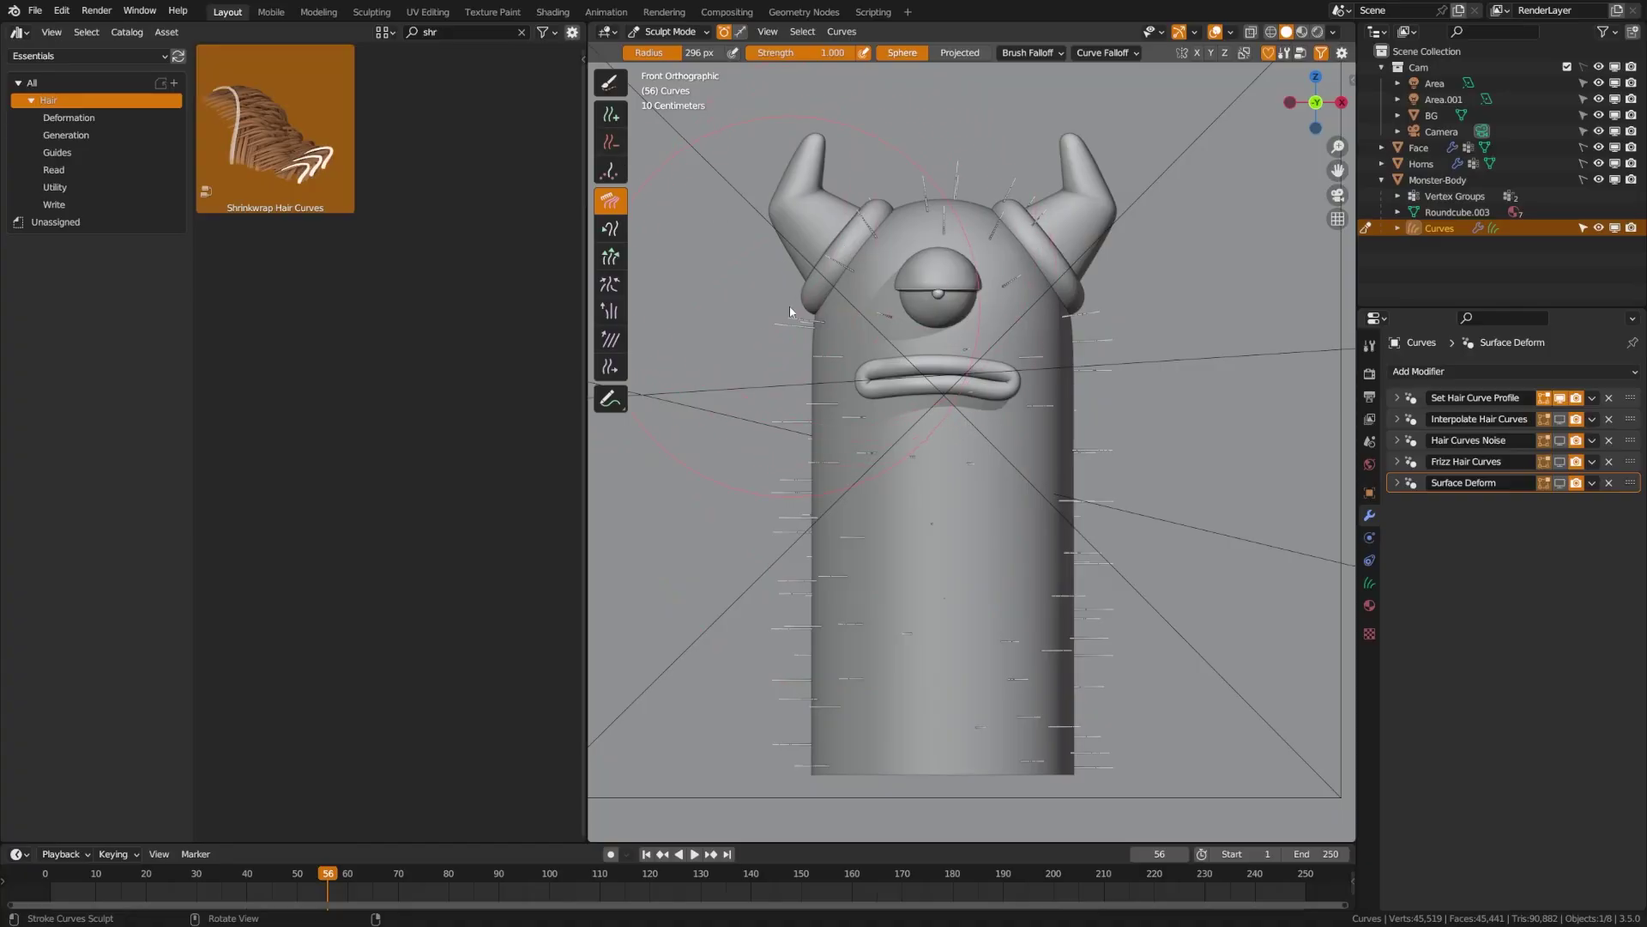
drag(790, 306, 795, 663)
mouse_move(1007, 172)
mouse_down()
mouse_move(1066, 295)
mouse_move(1068, 742)
mouse_up()
drag(929, 407, 899, 532)
key(ctrl+Tab)
click(711, 438)
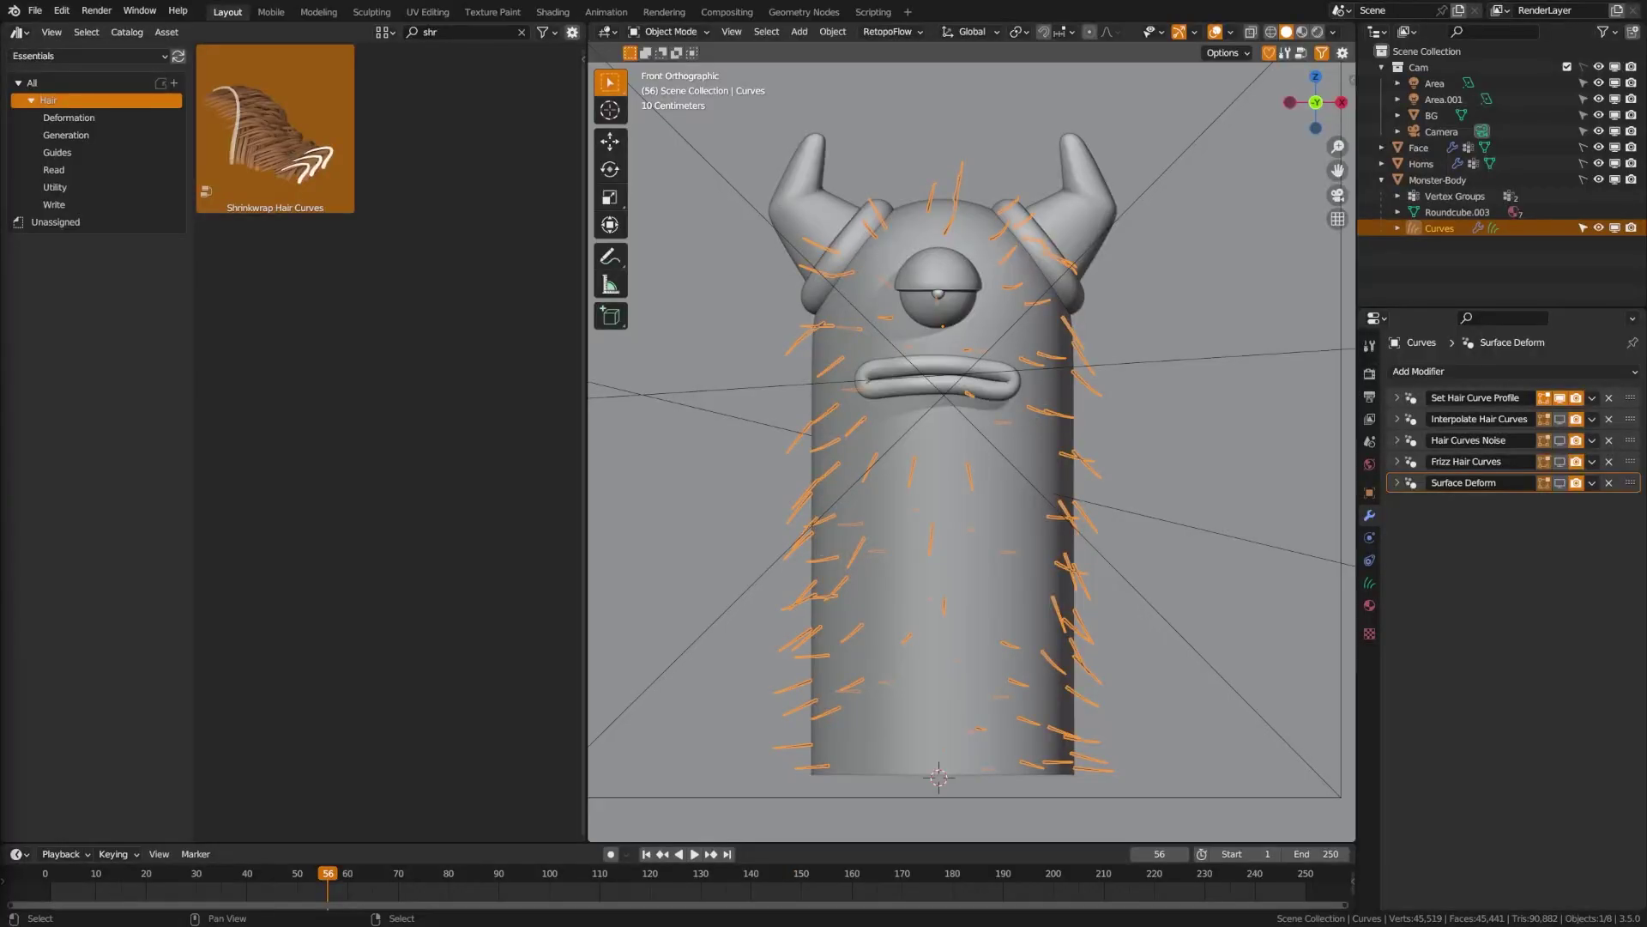
Enable the Interpolate Hair Curves modifier in the viewport and expand its settings with the fur deselected
click(1560, 419)
click(1036, 432)
click(1396, 419)
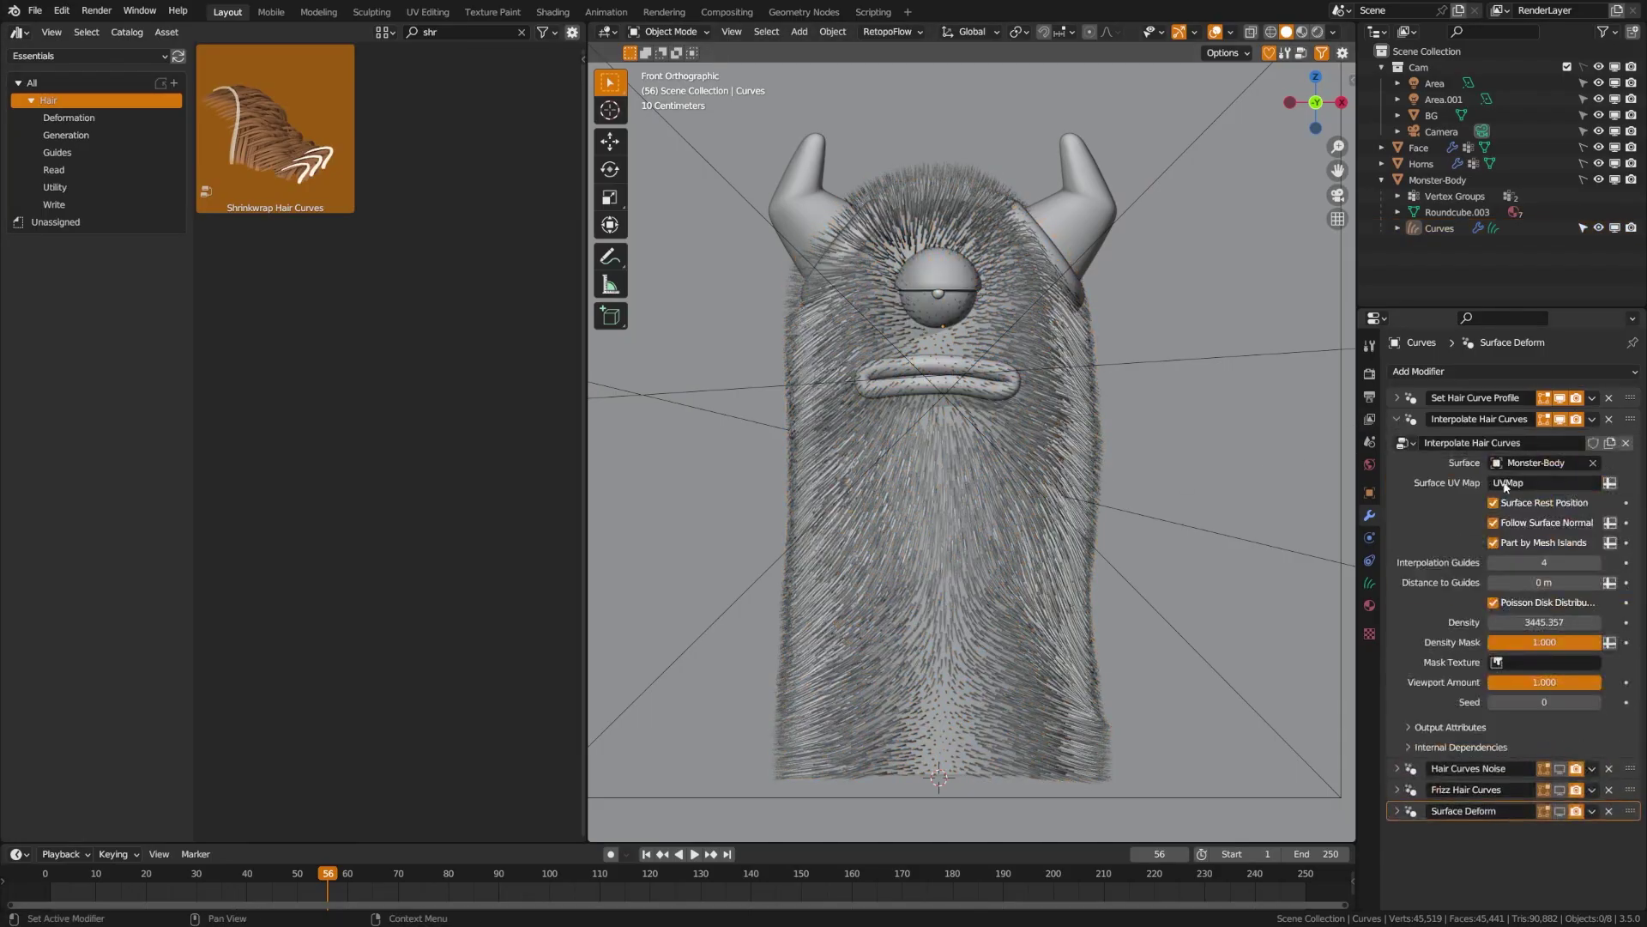
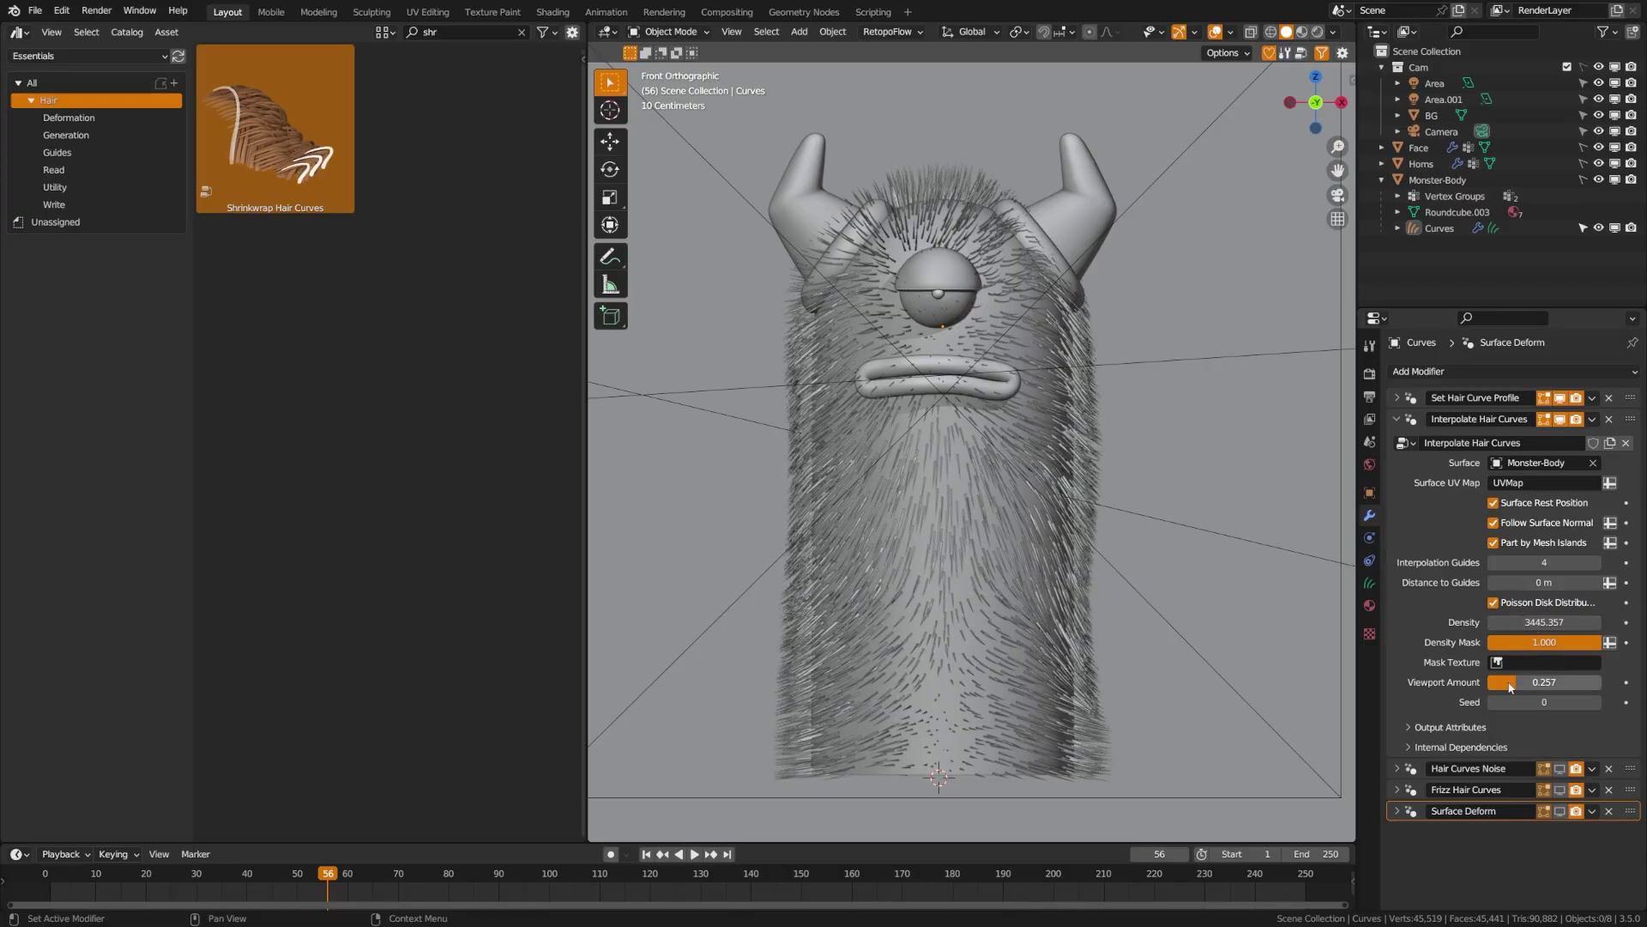
Bring the Viewport Amount of Interpolate Hair Curves back up to 1 and set its Density to 100000
drag(1535, 683, 1604, 686)
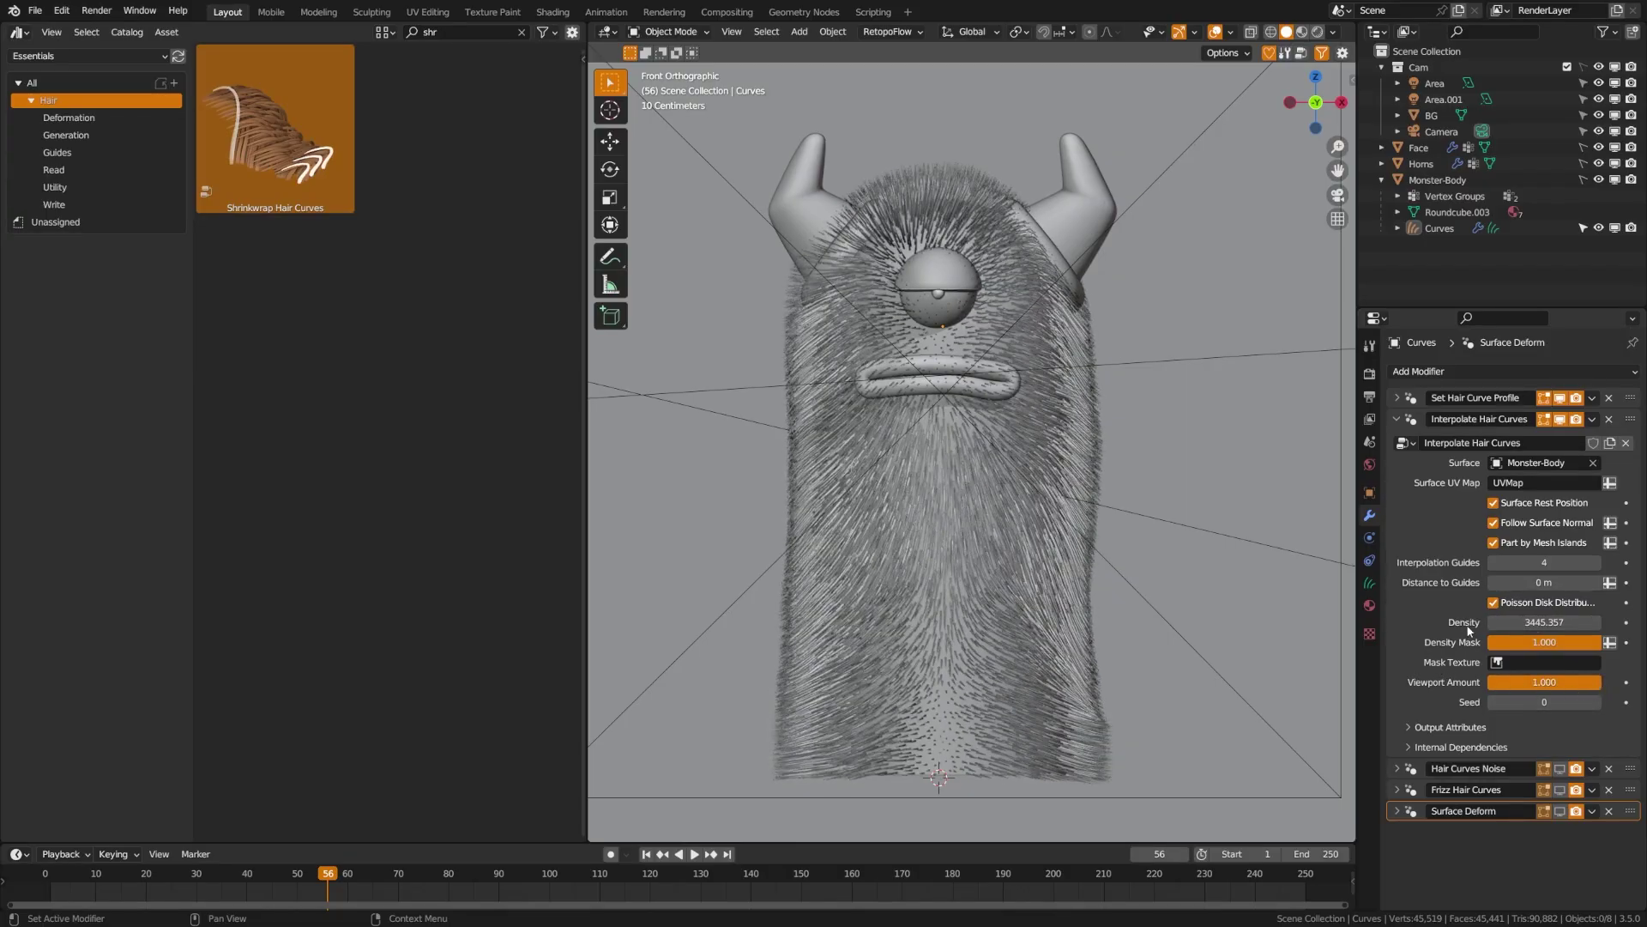
double_click(1527, 623)
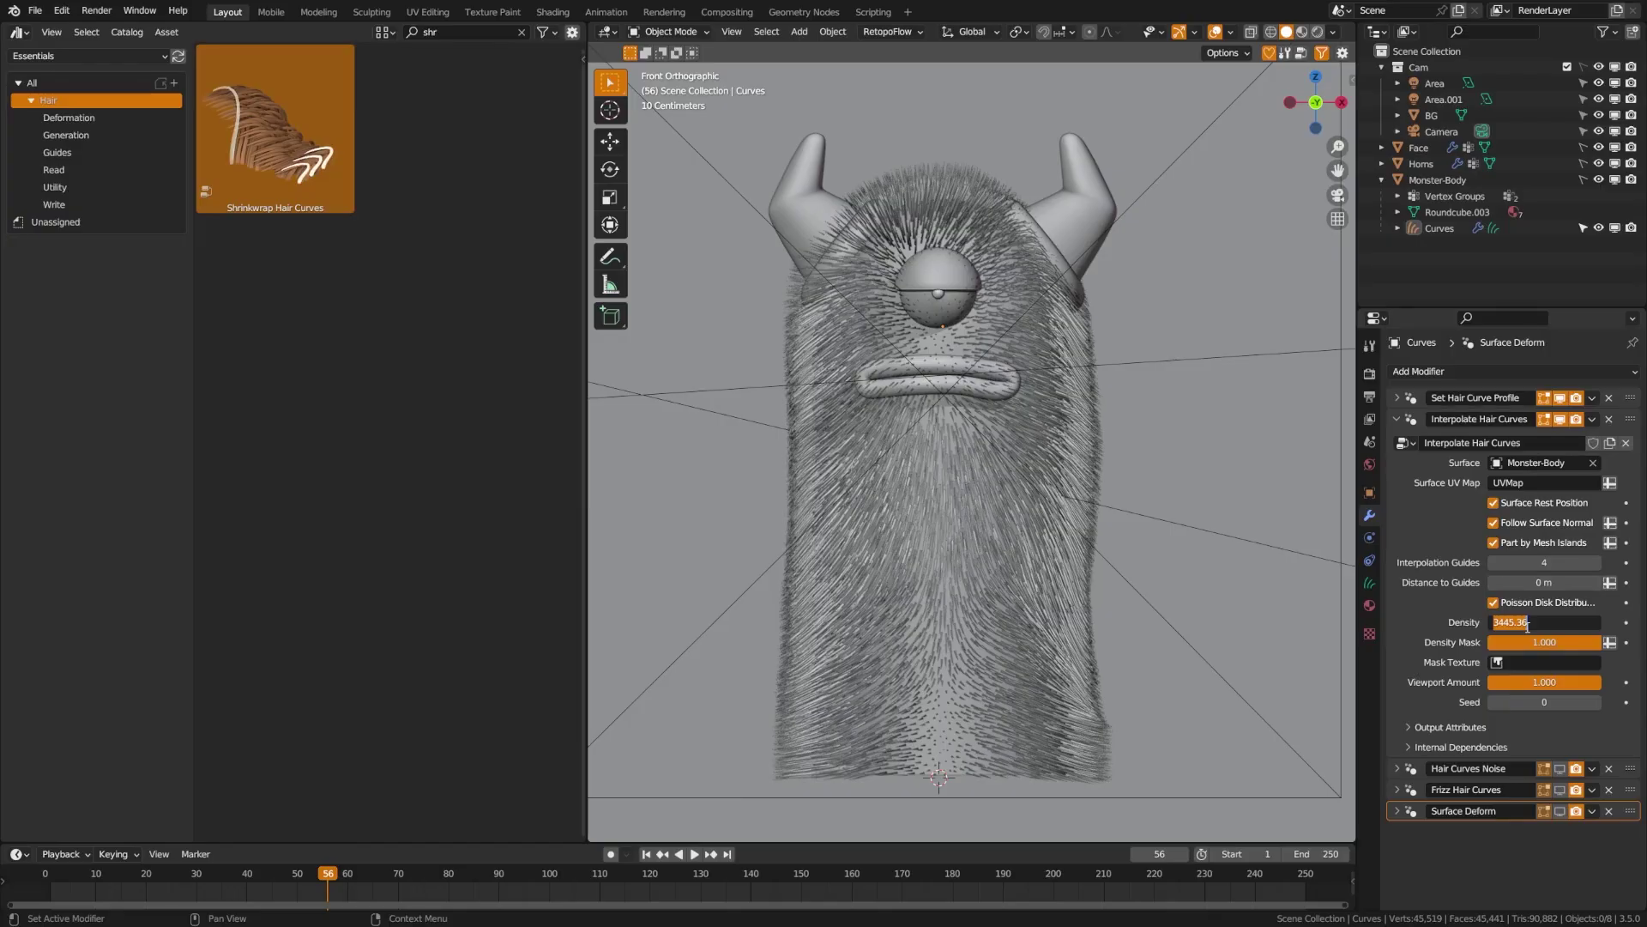
text(100000)
key(Return)
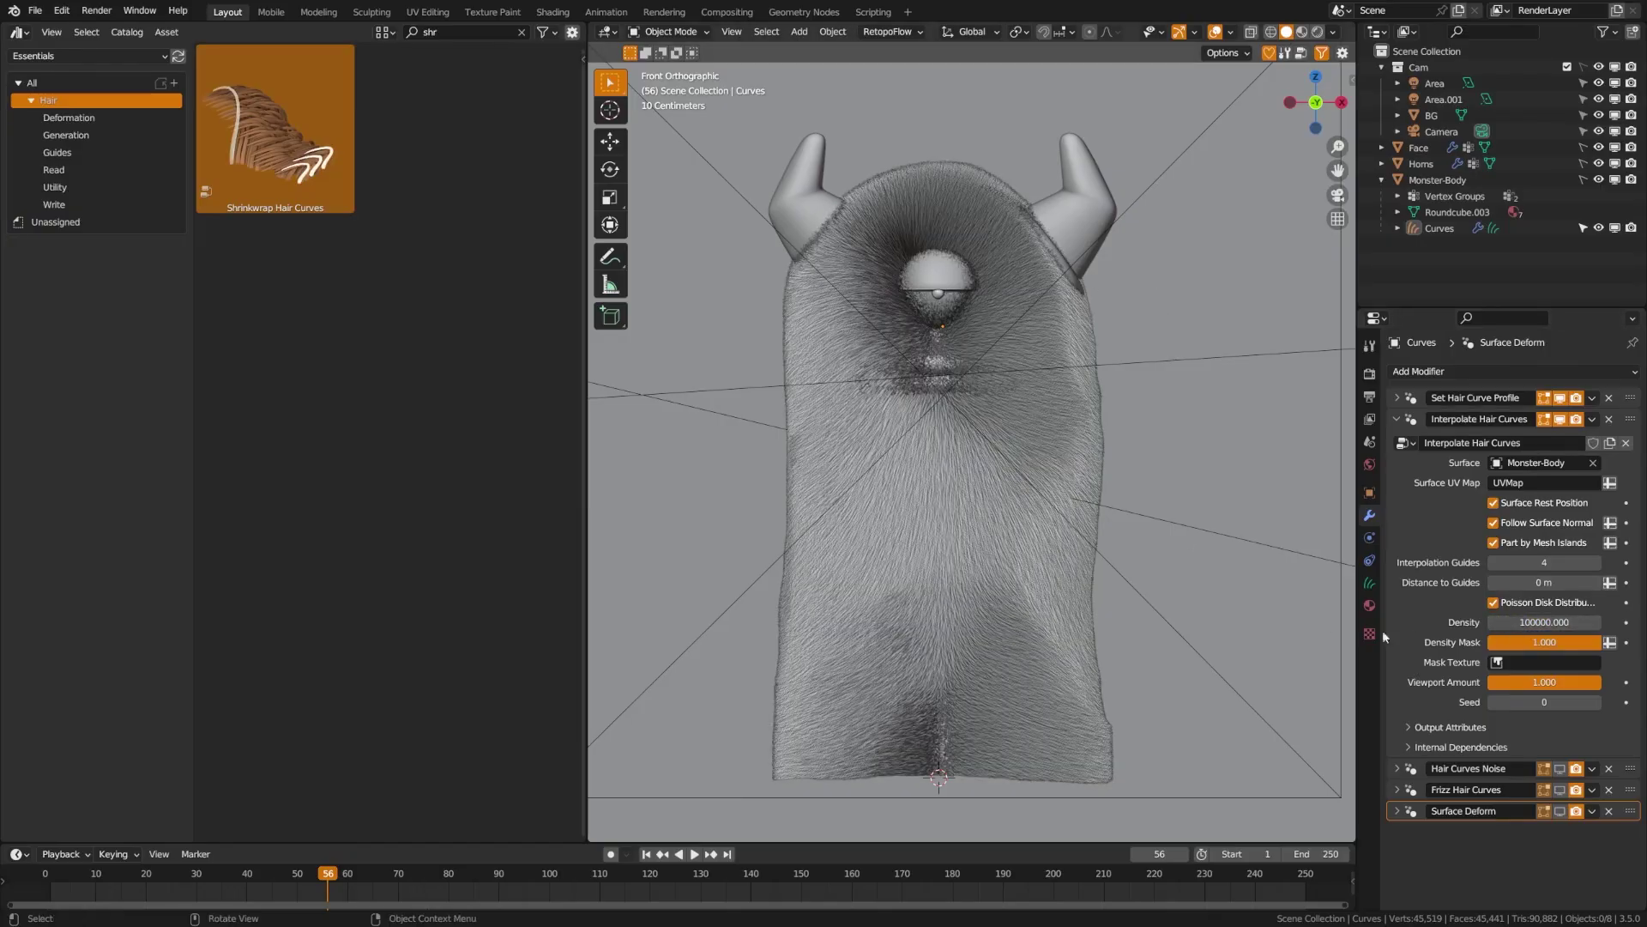
Lower the Viewport Amount of Interpolate Hair Curves to 0.1 and save the file
click(1541, 685)
text(0.1)
key(Return)
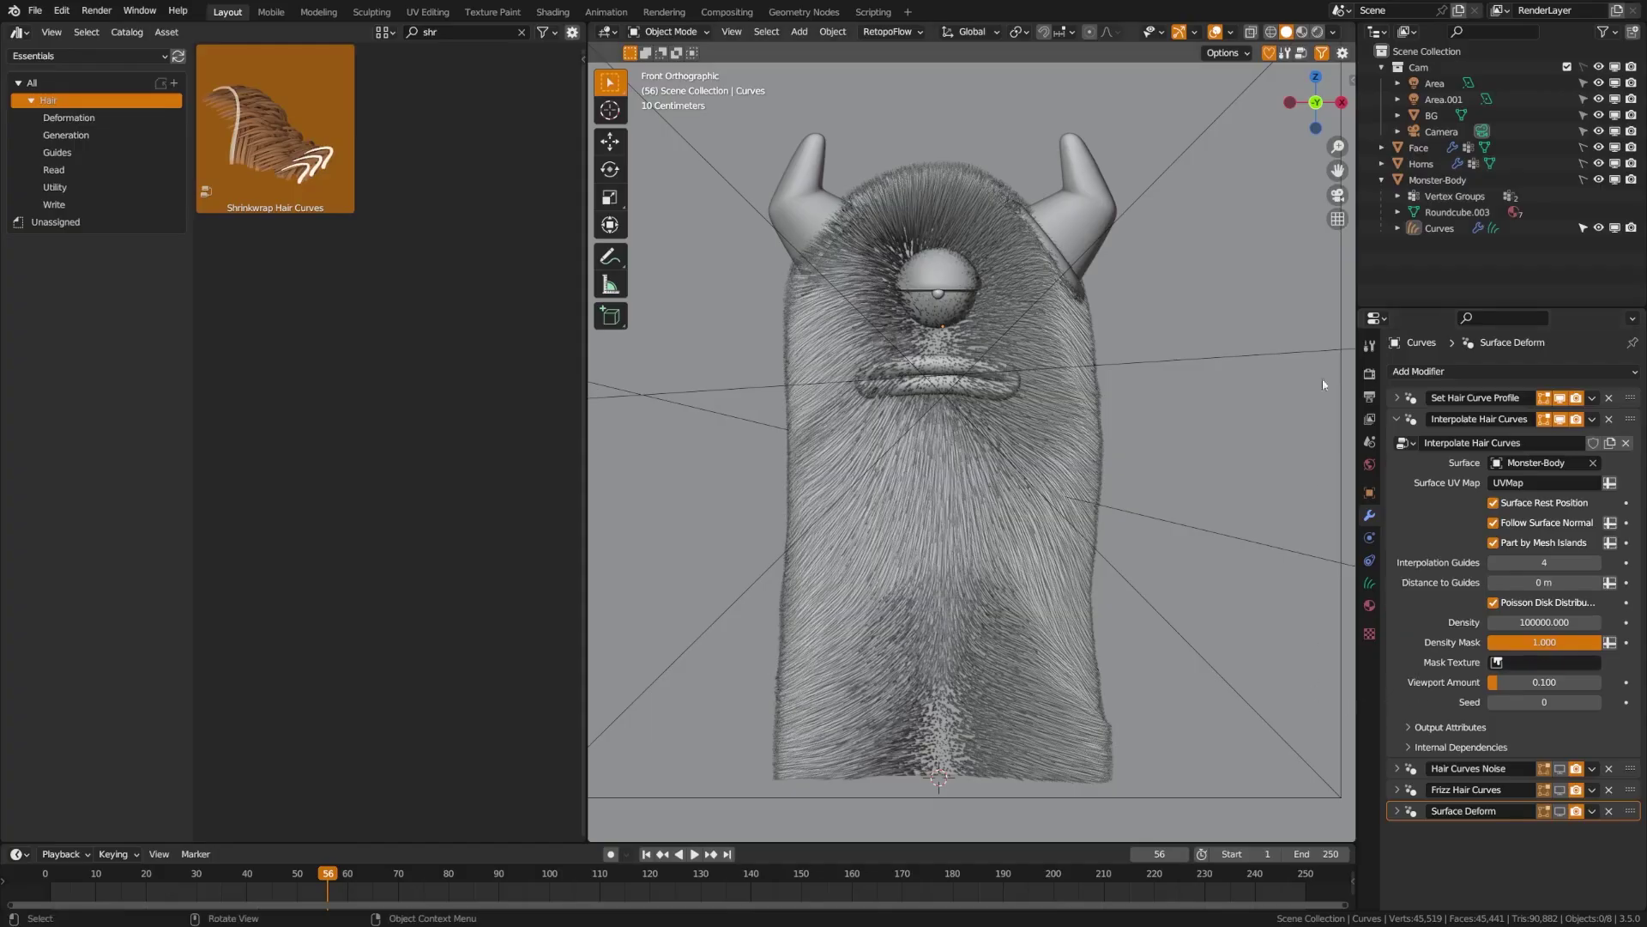
key(ctrl+s)
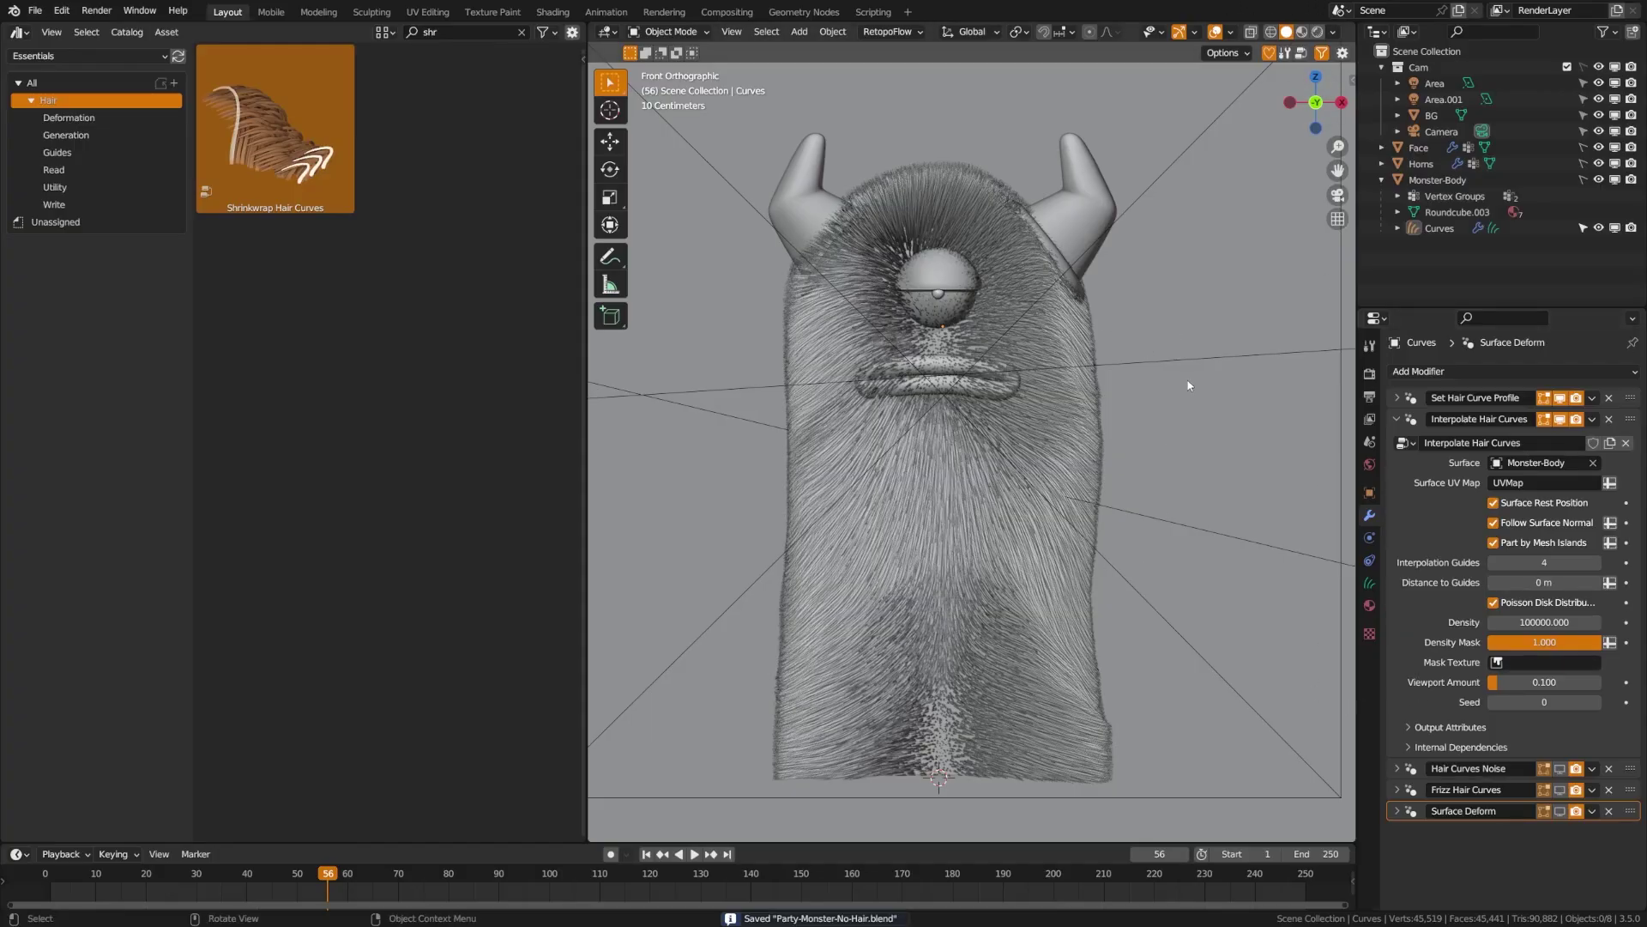
Drive the Density Mask of Interpolate Hair Curves with the Hair attribute and inspect the fur around the face
click(1609, 642)
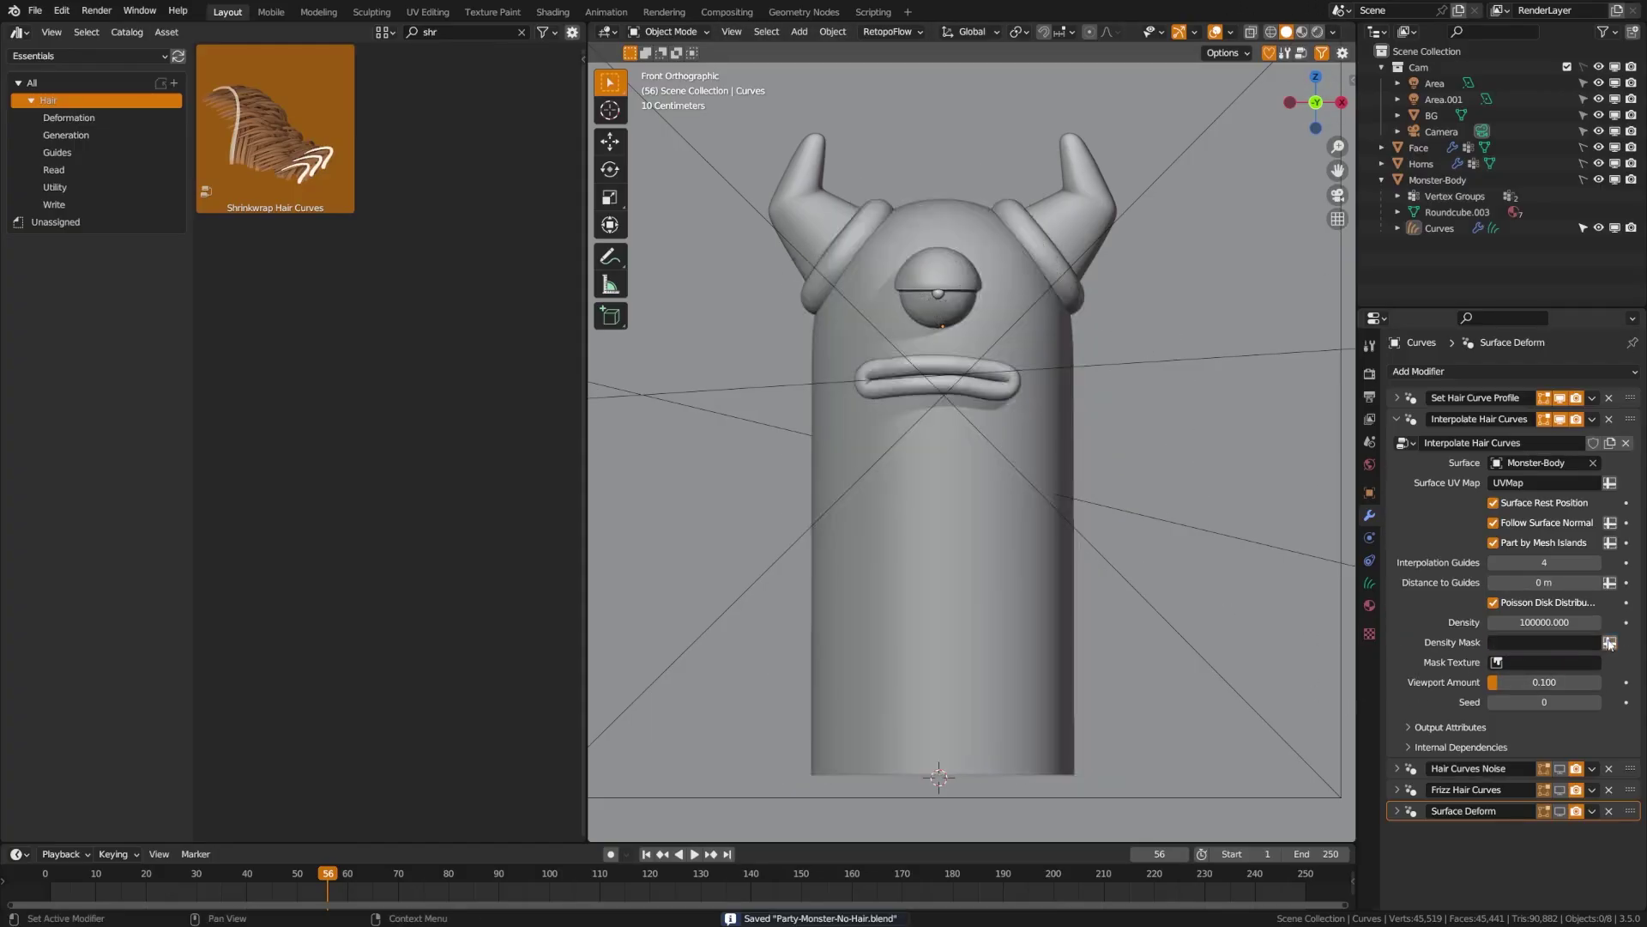
click(1540, 642)
click(1543, 727)
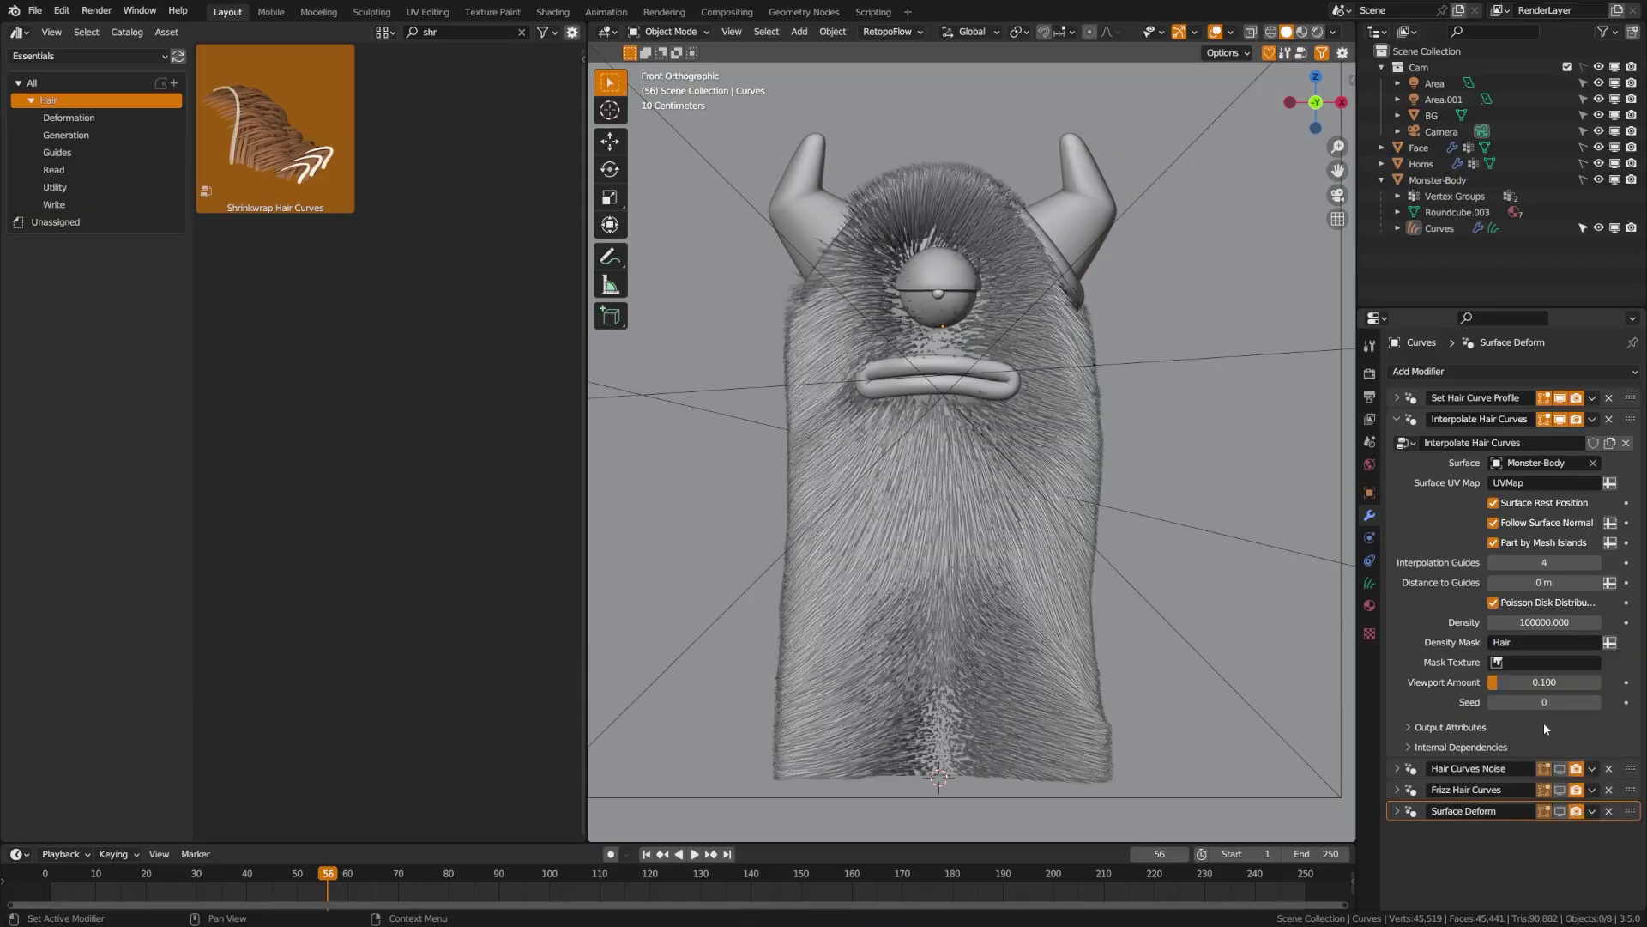
middle_drag(1113, 340, 1287, 549)
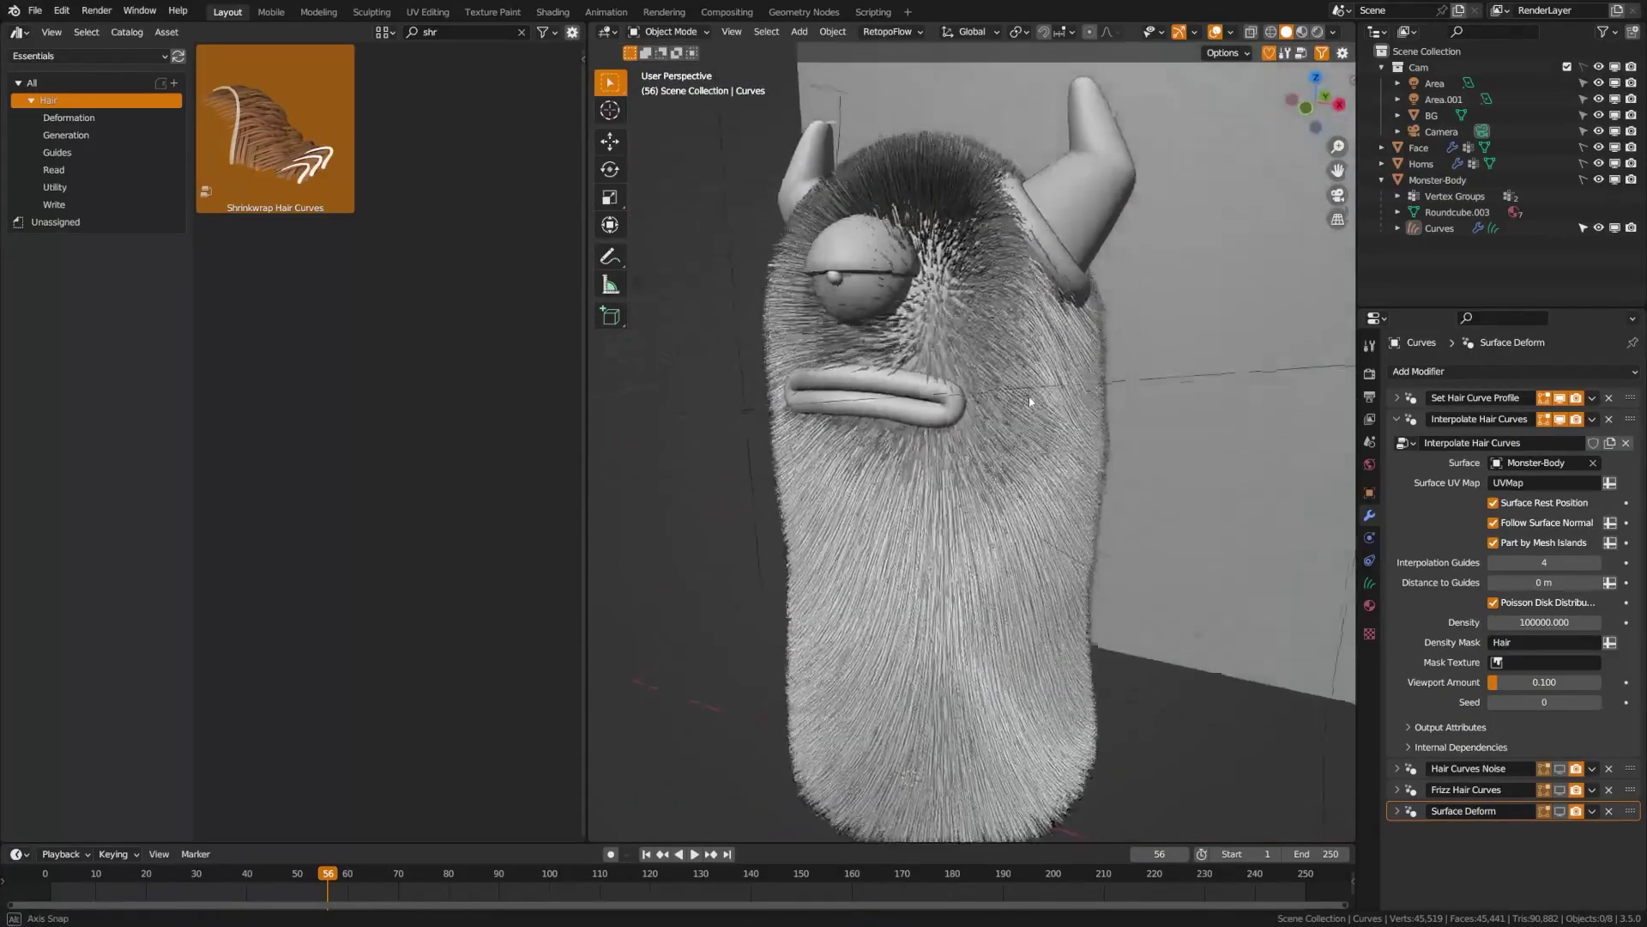
Select Monster-Body, show its vertex groups, and switch it to Weight Paint mode on the Hair group
click(1457, 180)
click(1369, 605)
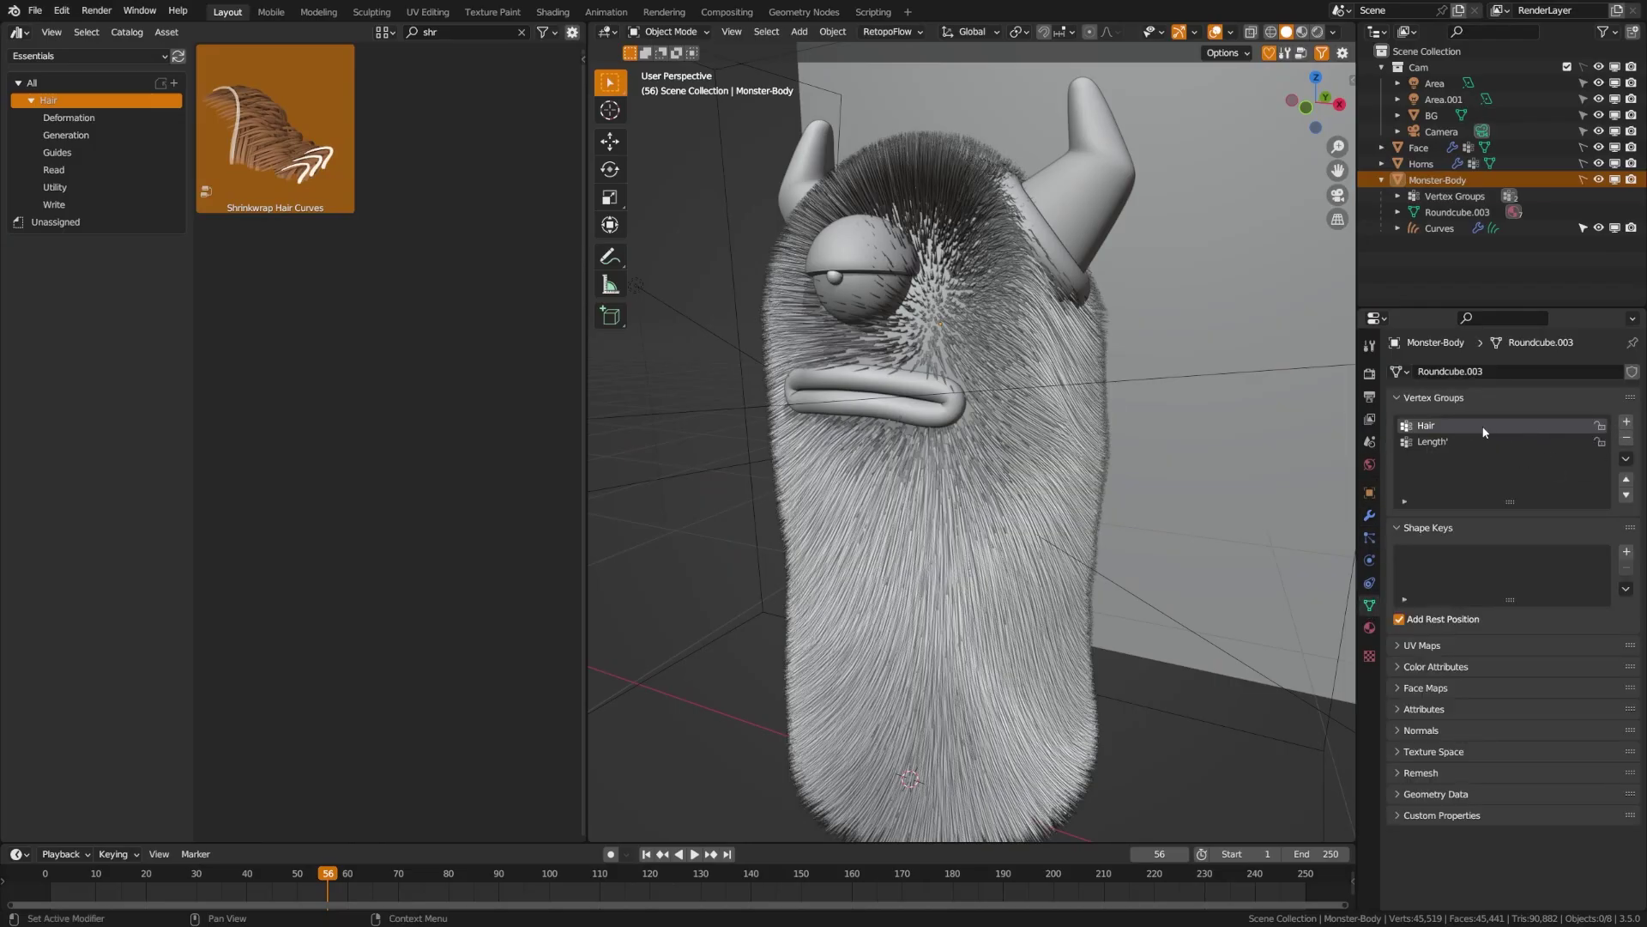
key(ctrl+Tab)
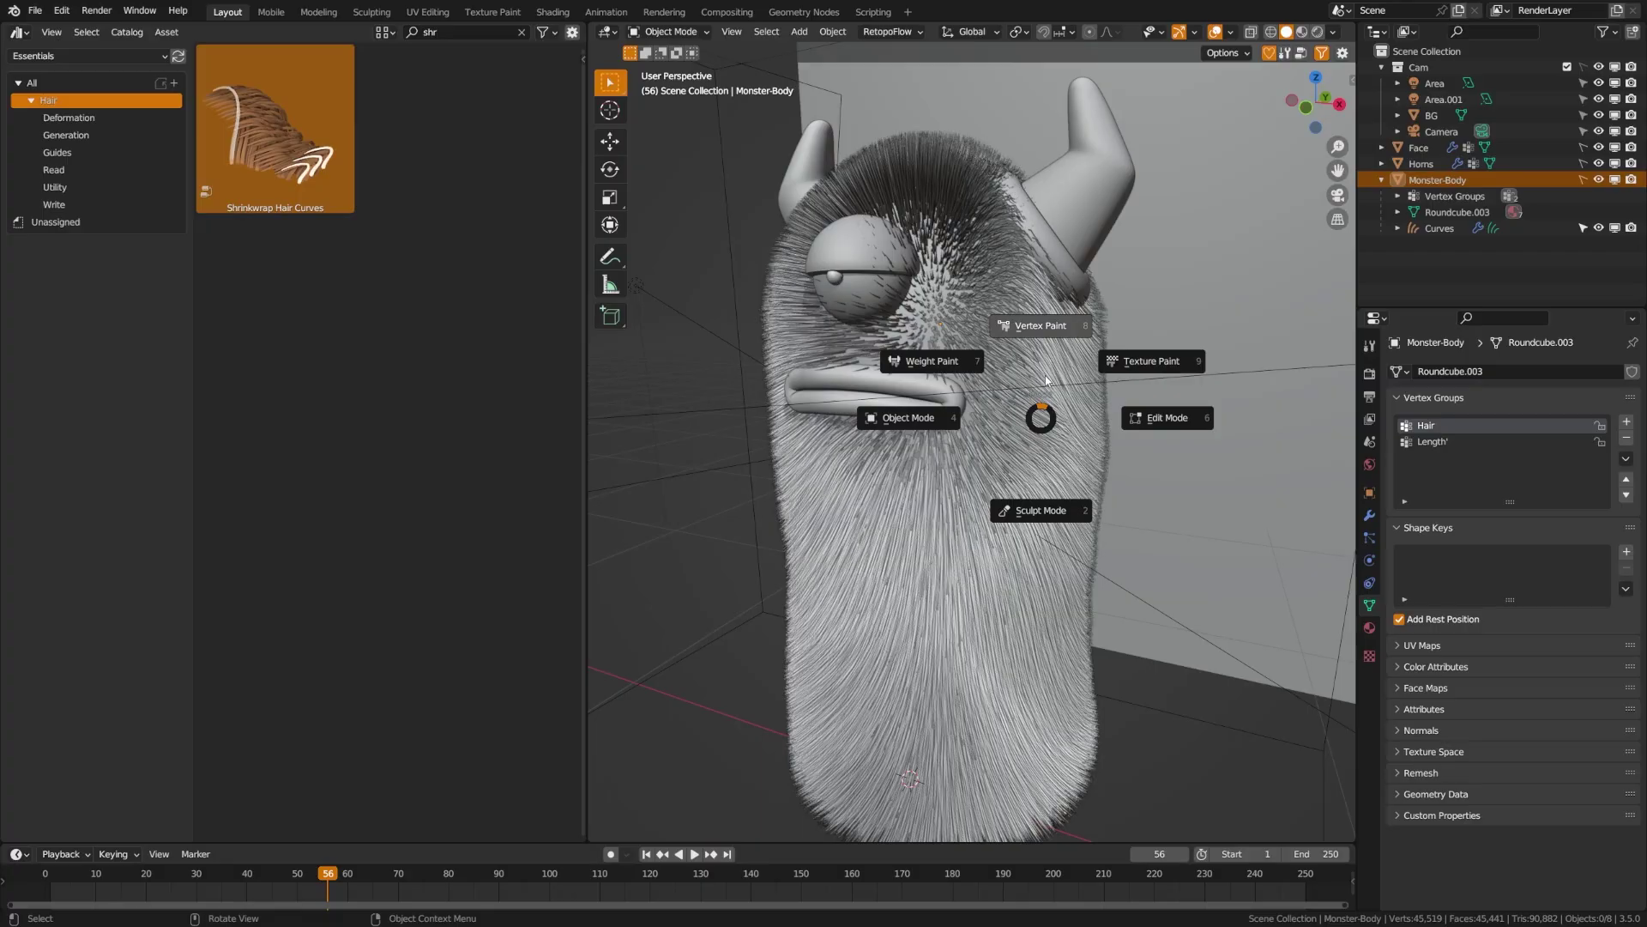
click(1041, 327)
key(ctrl+Tab)
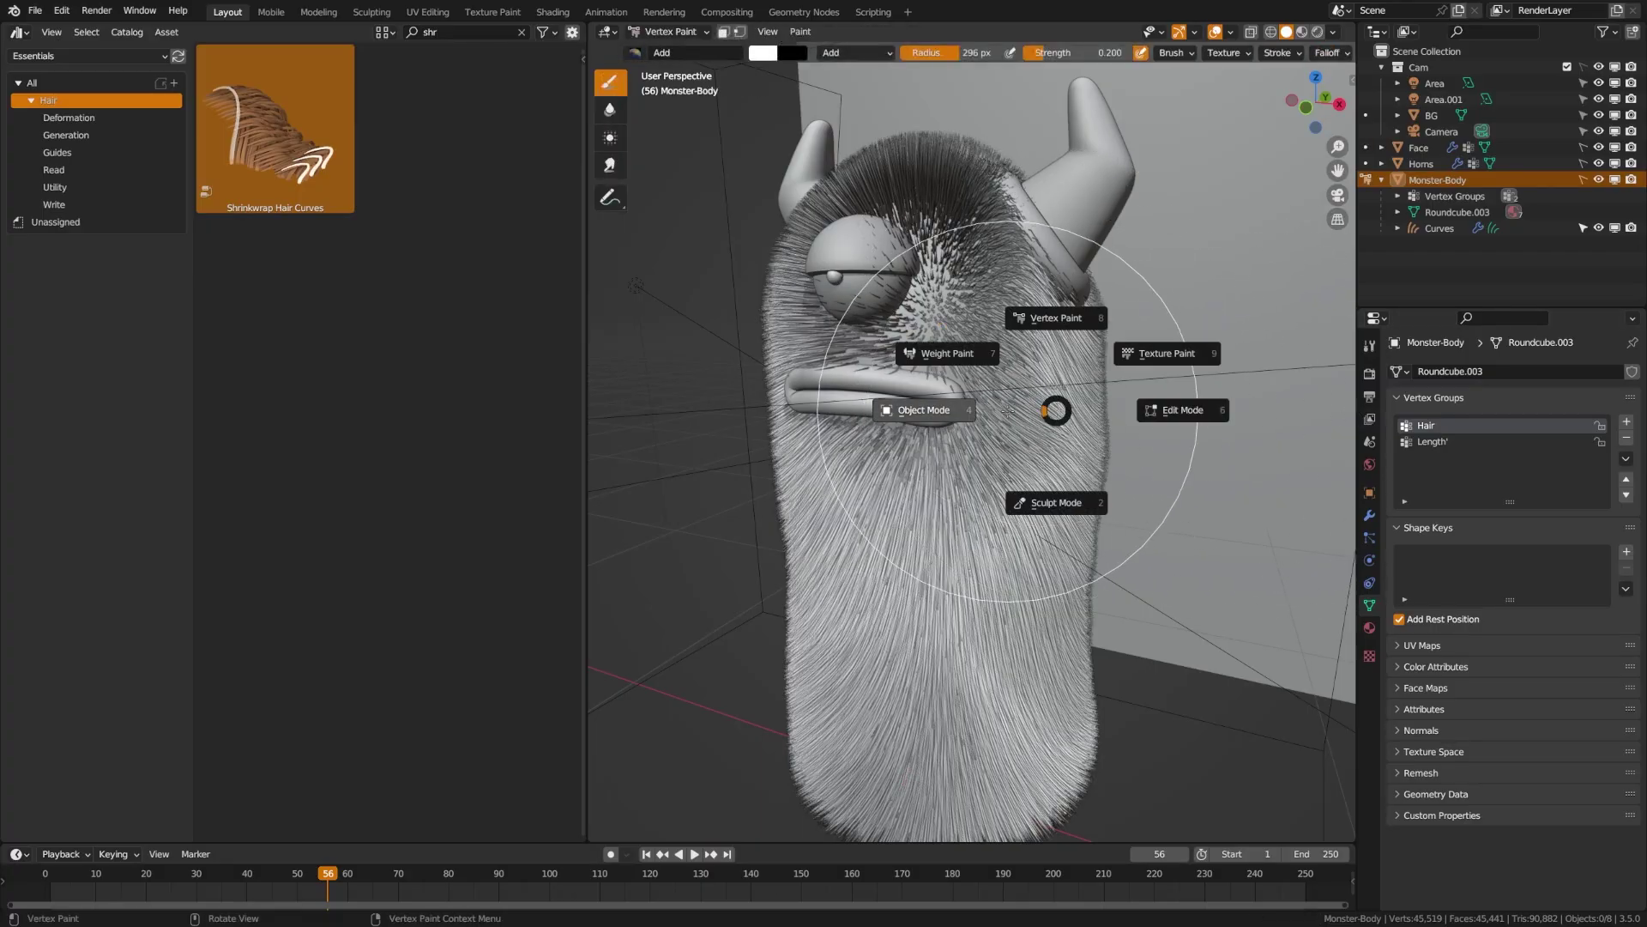
click(1022, 354)
middle_drag(1021, 353, 892, 404)
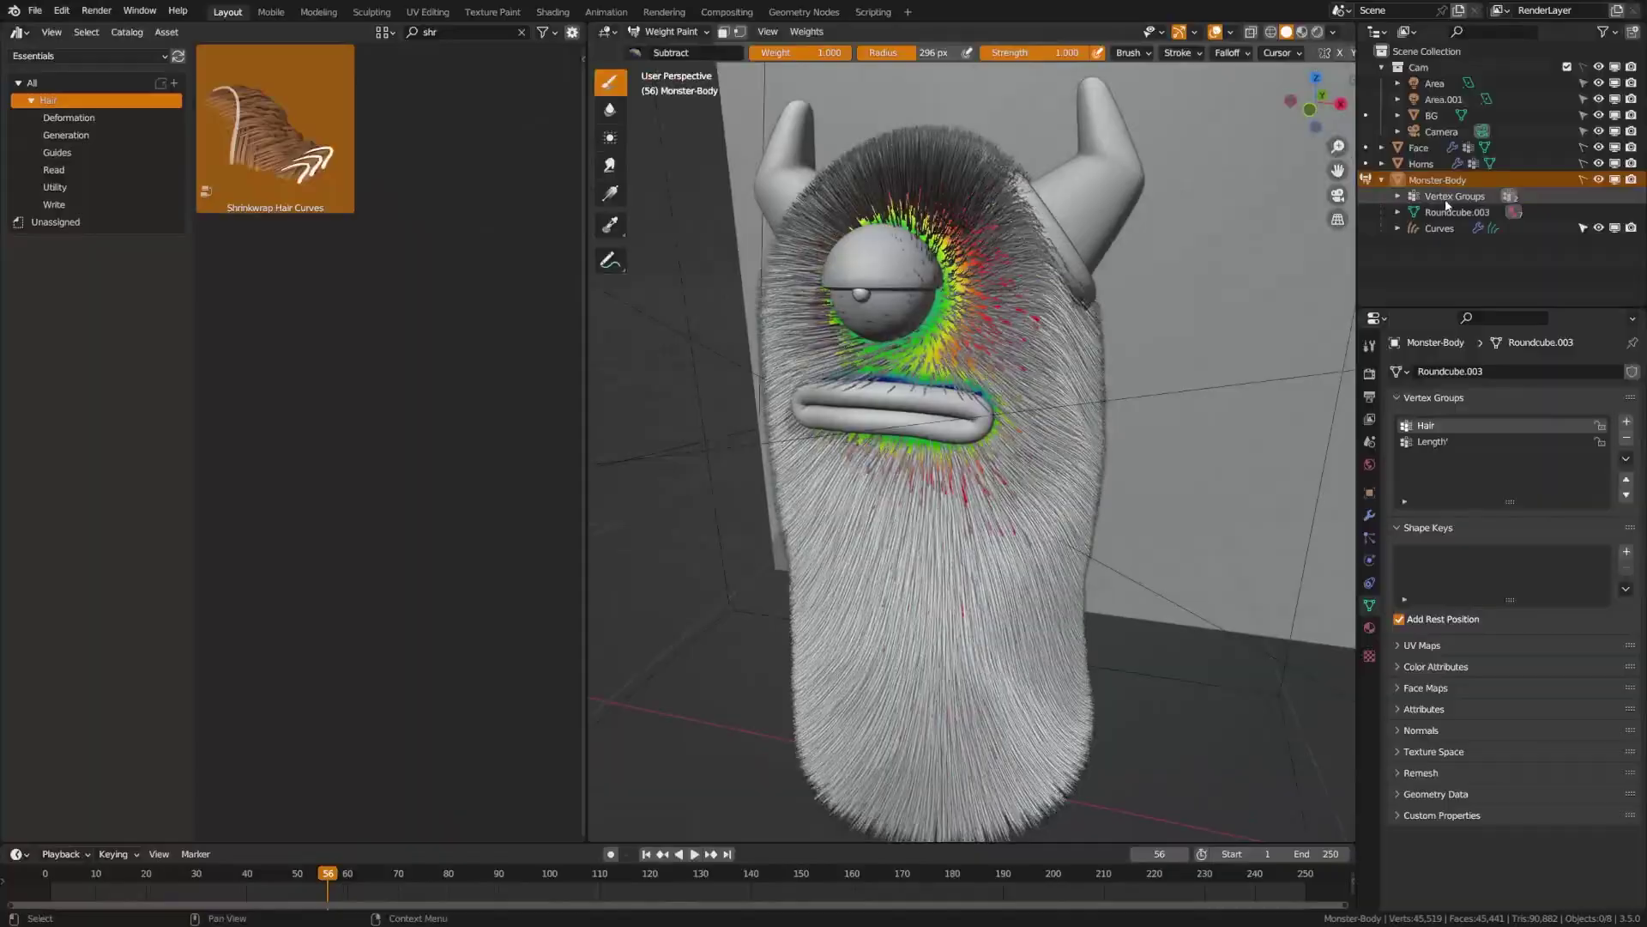
Hide the Curves object in the viewport and examine the Hair weights around the eye and mouth and the brush settings
click(1615, 228)
middle_drag(1029, 360, 984, 266)
middle_drag(938, 203, 754, 147)
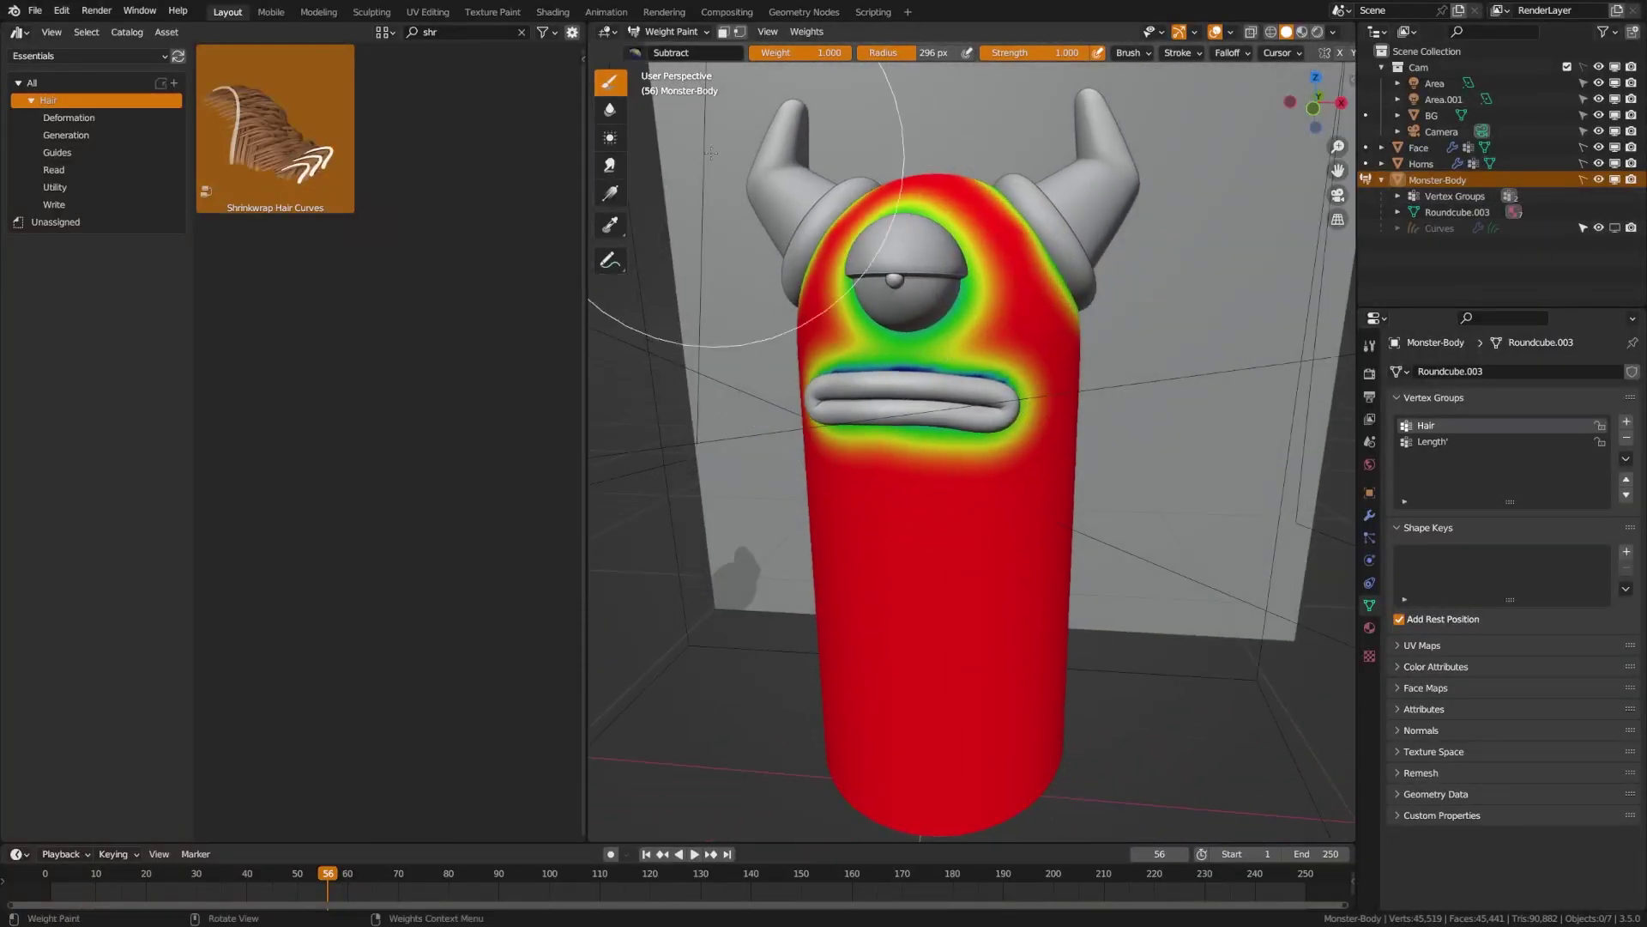
key(n)
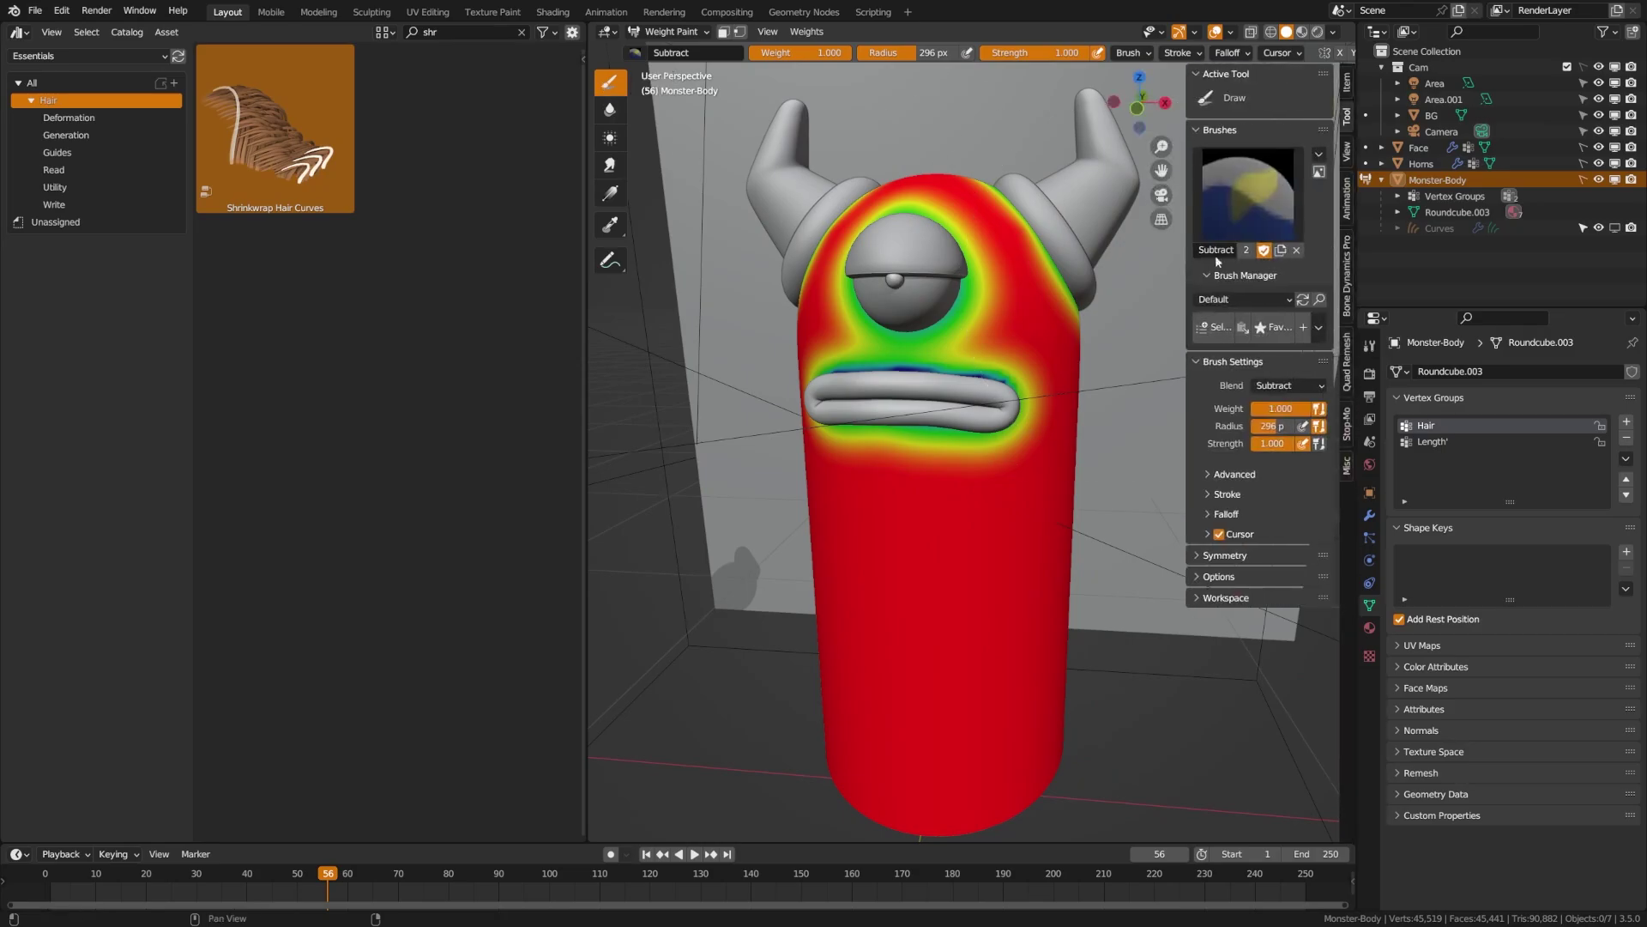
key(n)
Smooth the vertex weights of all groups with a factor of 0.5, raising the number of iterations
click(806, 32)
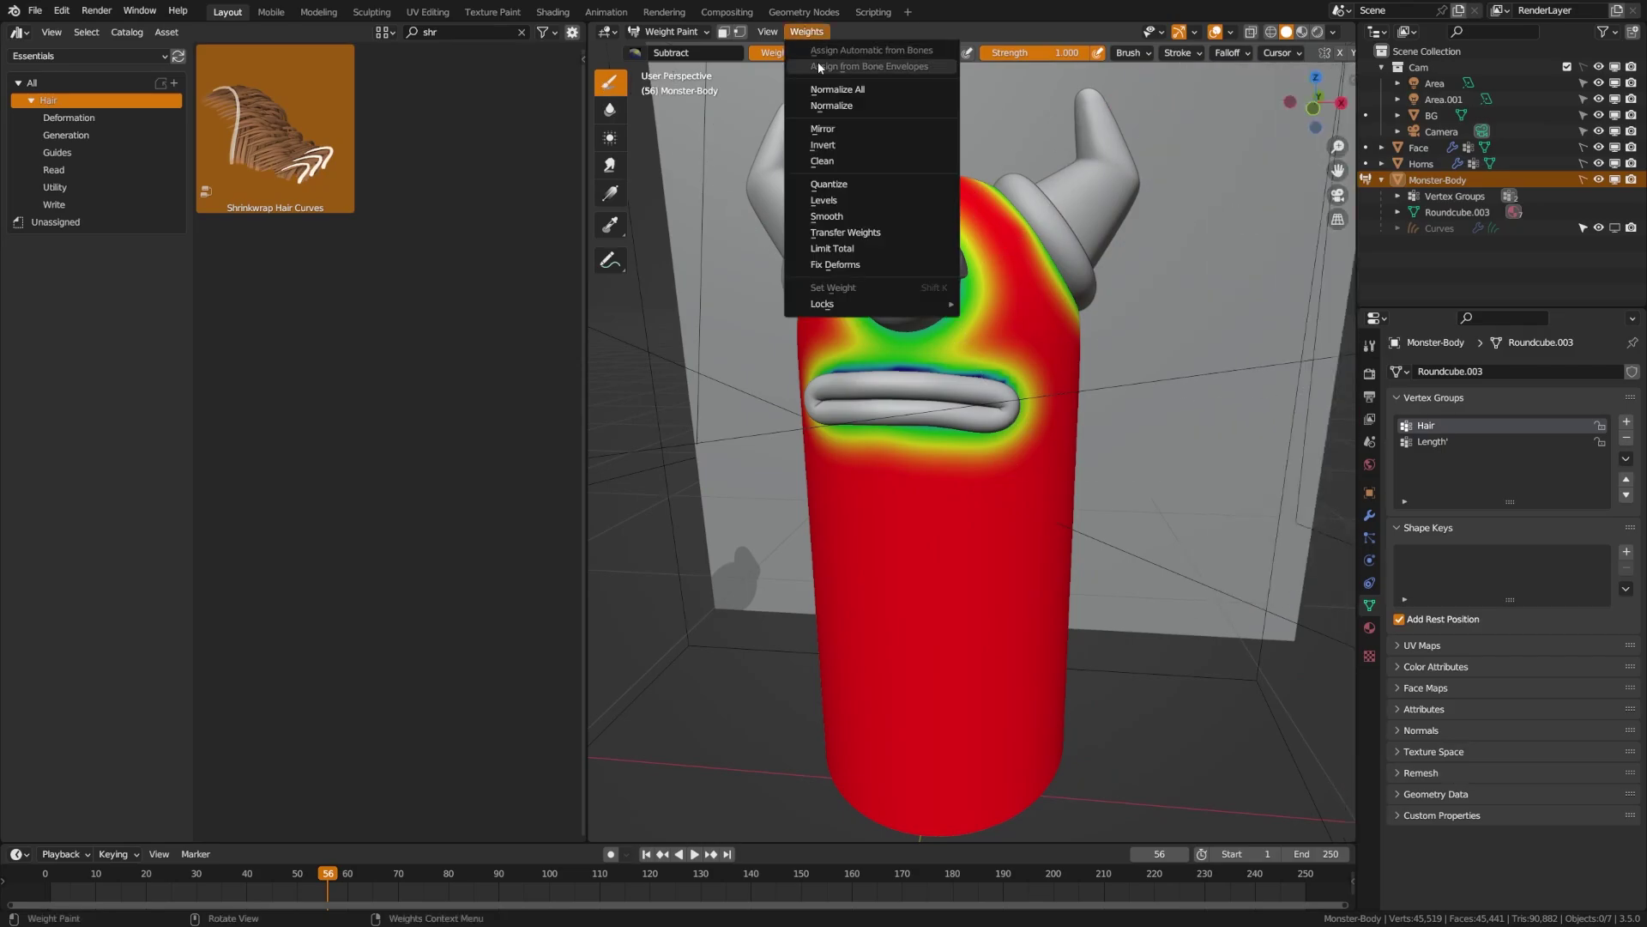
click(828, 216)
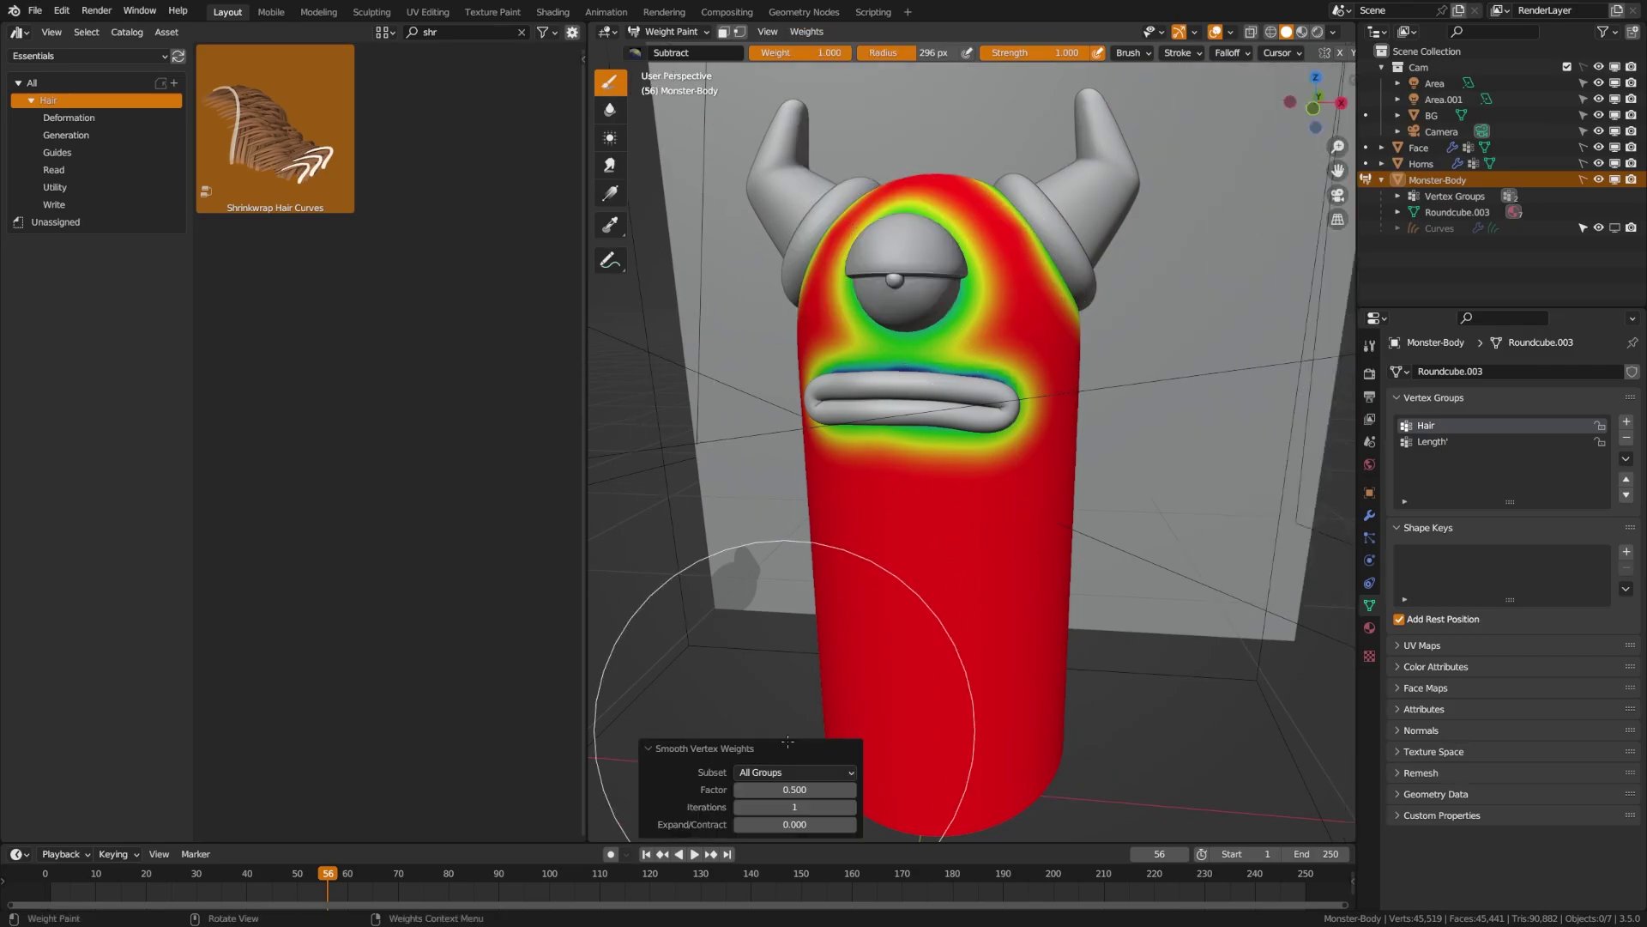
click(850, 807)
middle_drag(931, 617, 948, 495)
key(ctrl+Tab)
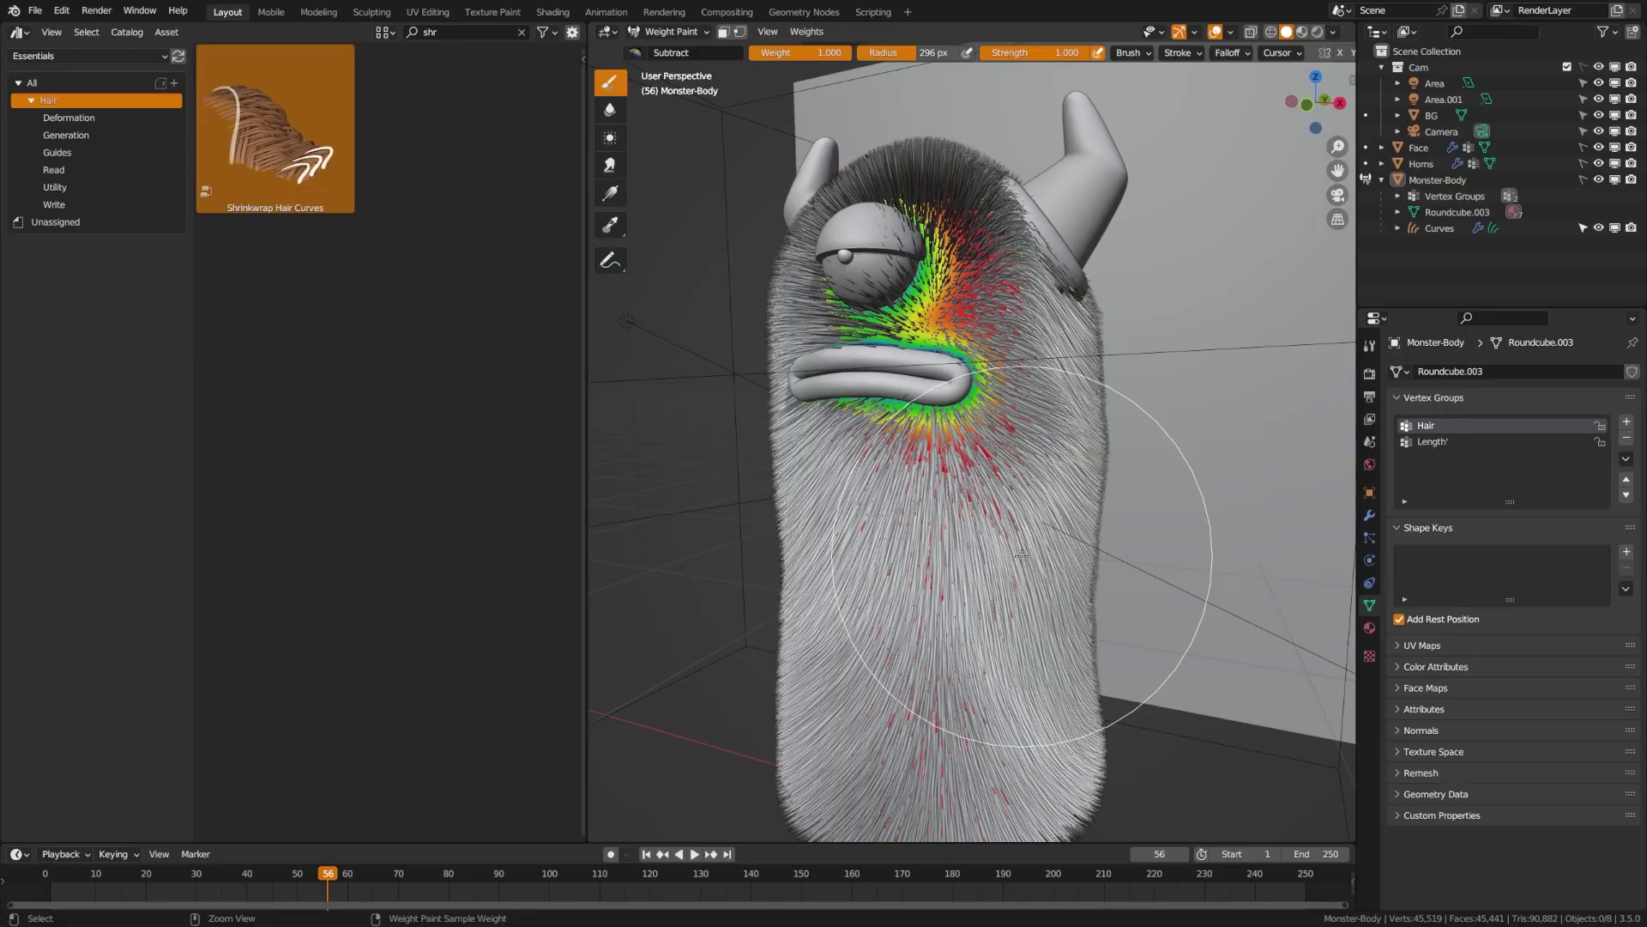
Return to Object Mode in front view, show the Curves object's modifiers and save the file
key(ctrl+Tab)
key(KP_1)
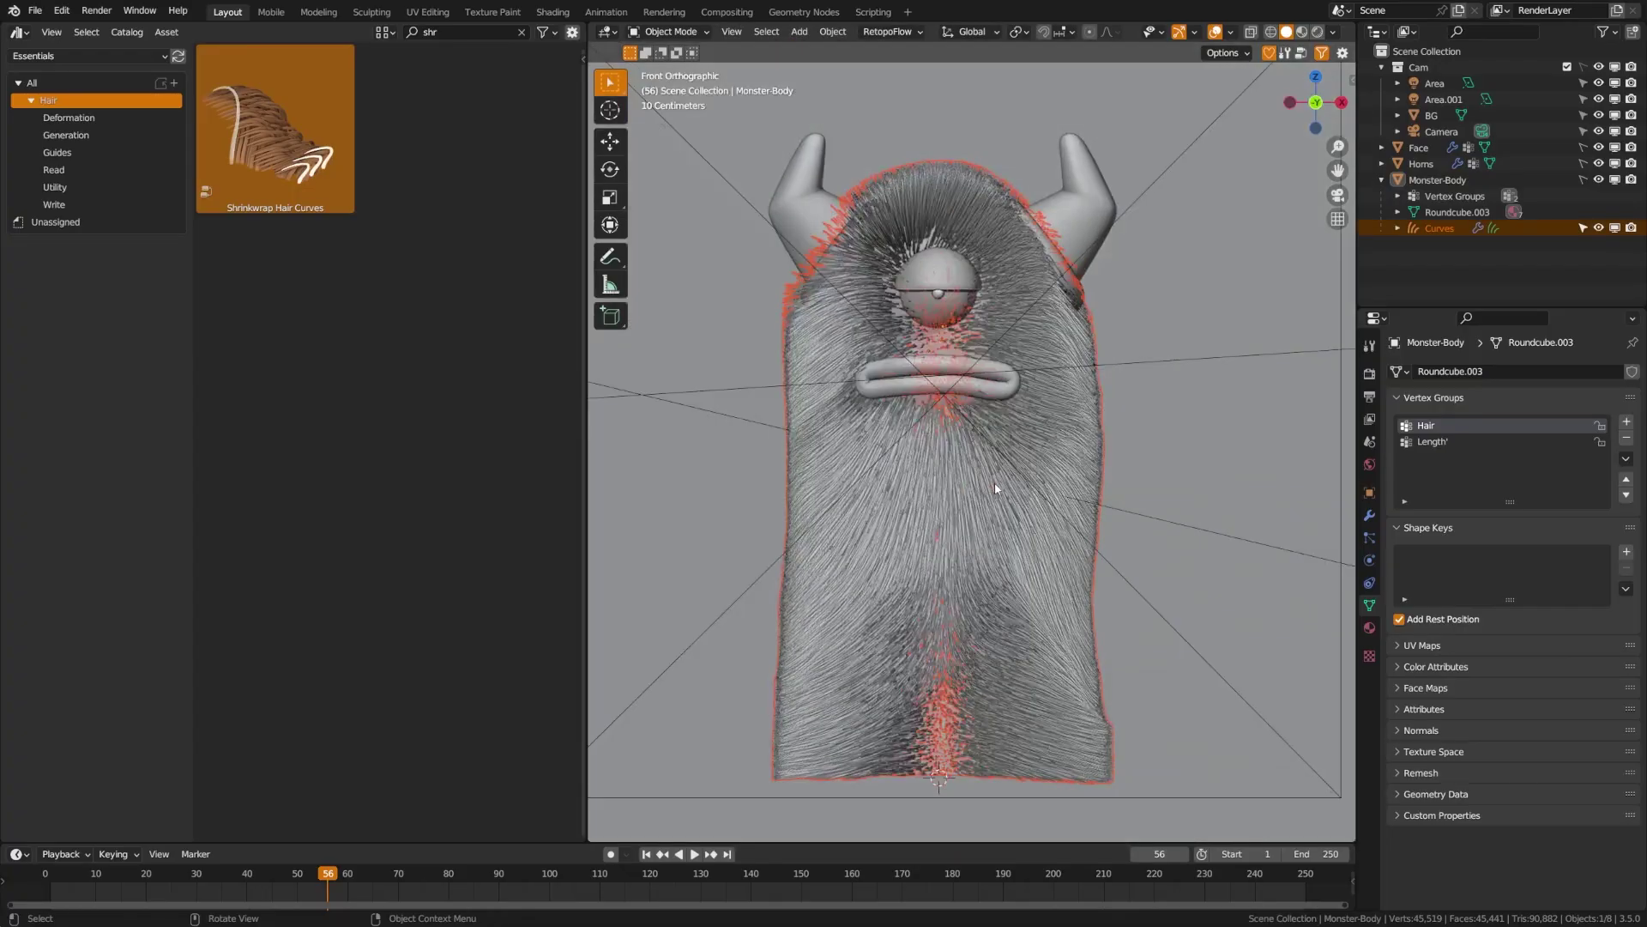
click(1369, 515)
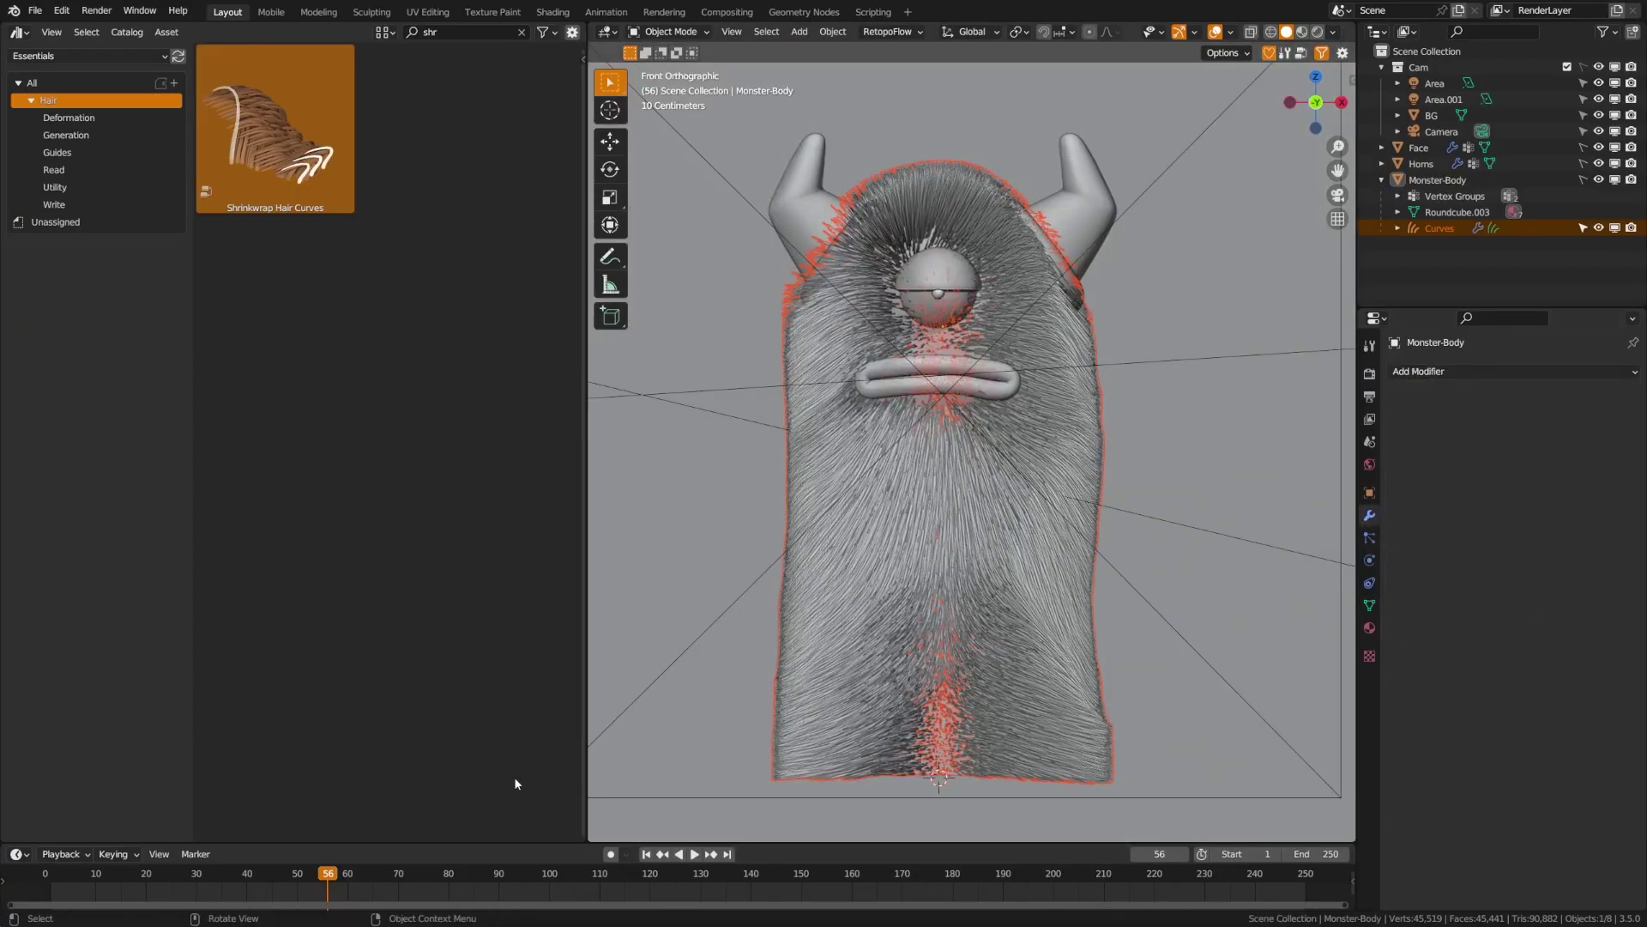
key(ctrl+s)
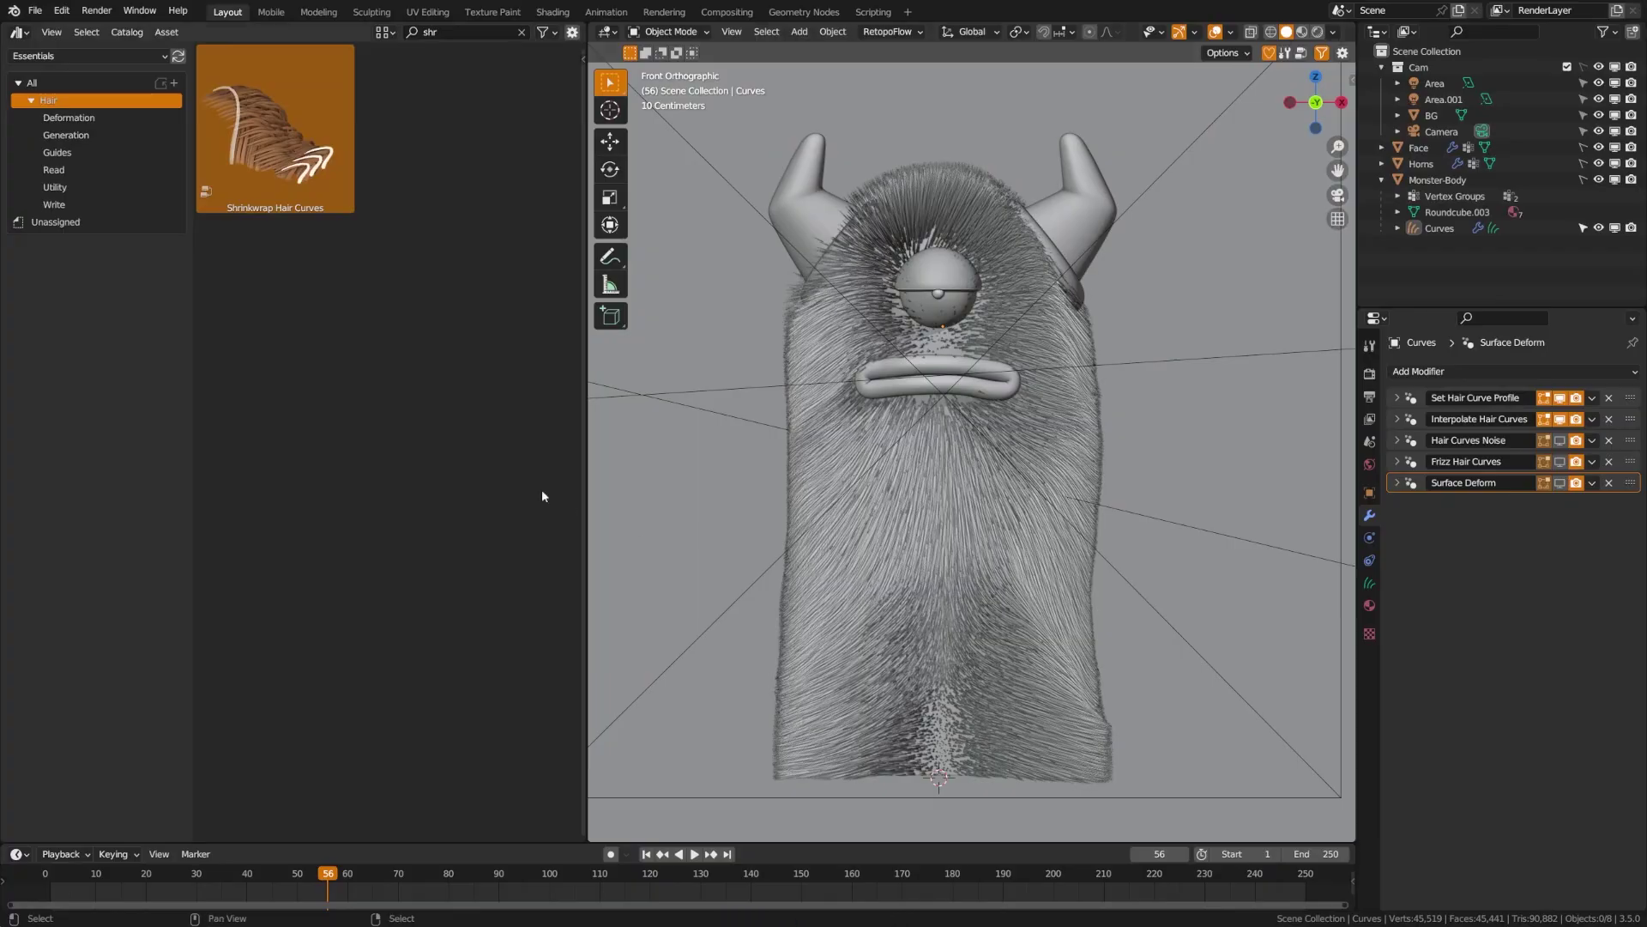
Add the Trim Hair Curves asset to the fur and place it directly after Interpolate Hair Curves in the modifier stack
click(441, 32)
text(trim)
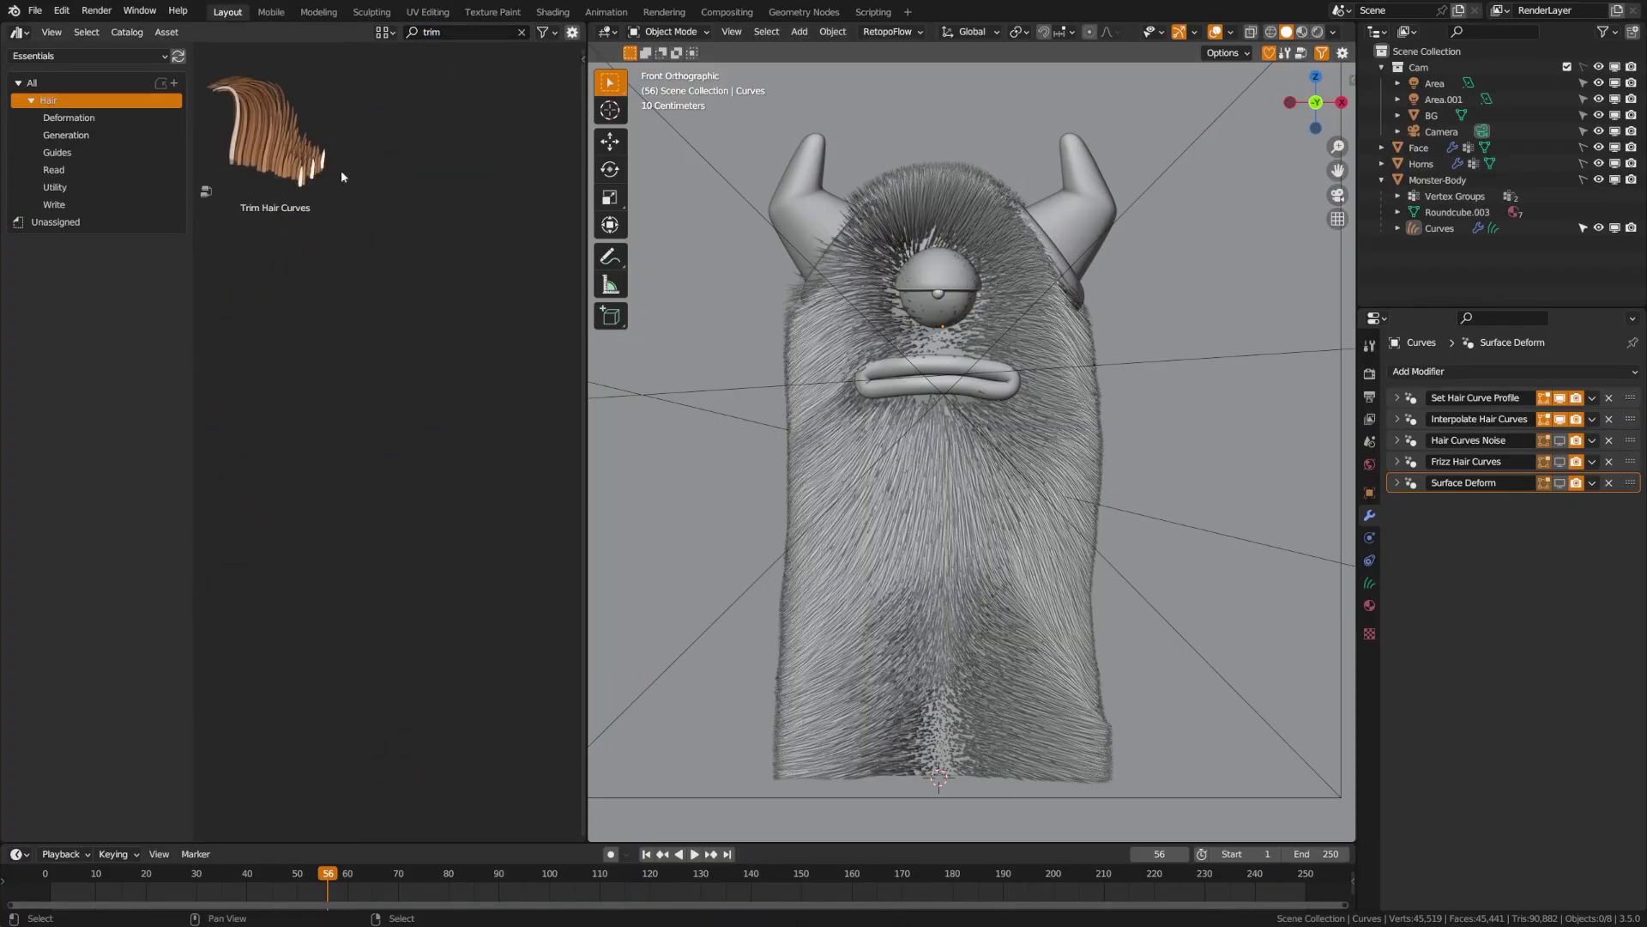
drag(342, 170, 978, 510)
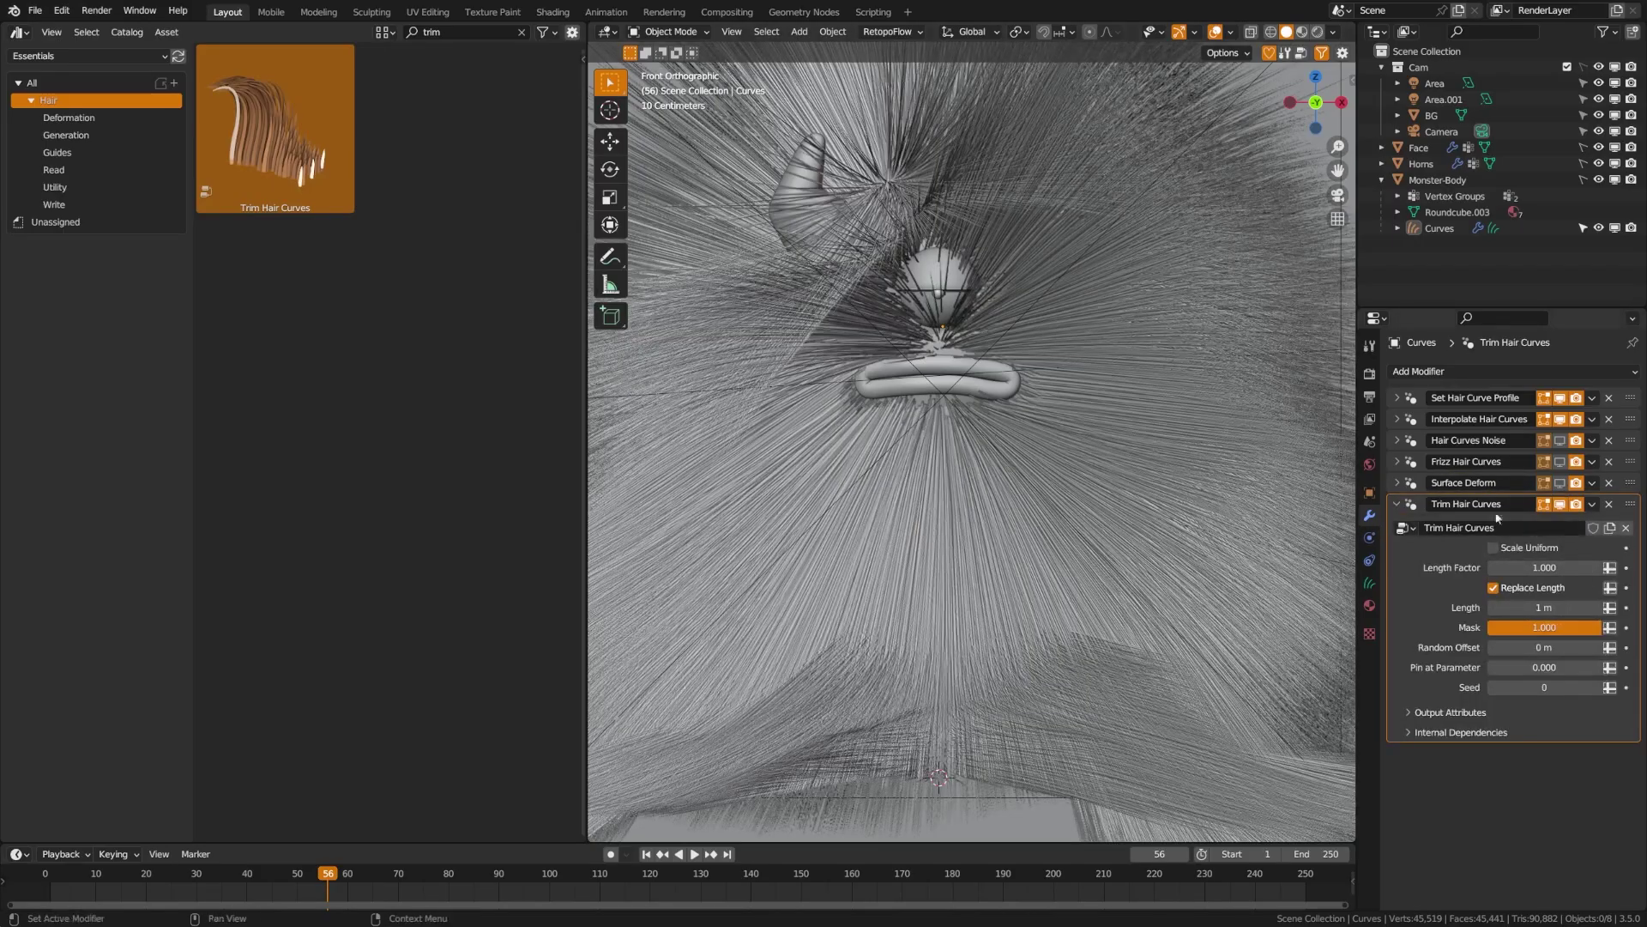
drag(1624, 508, 1624, 440)
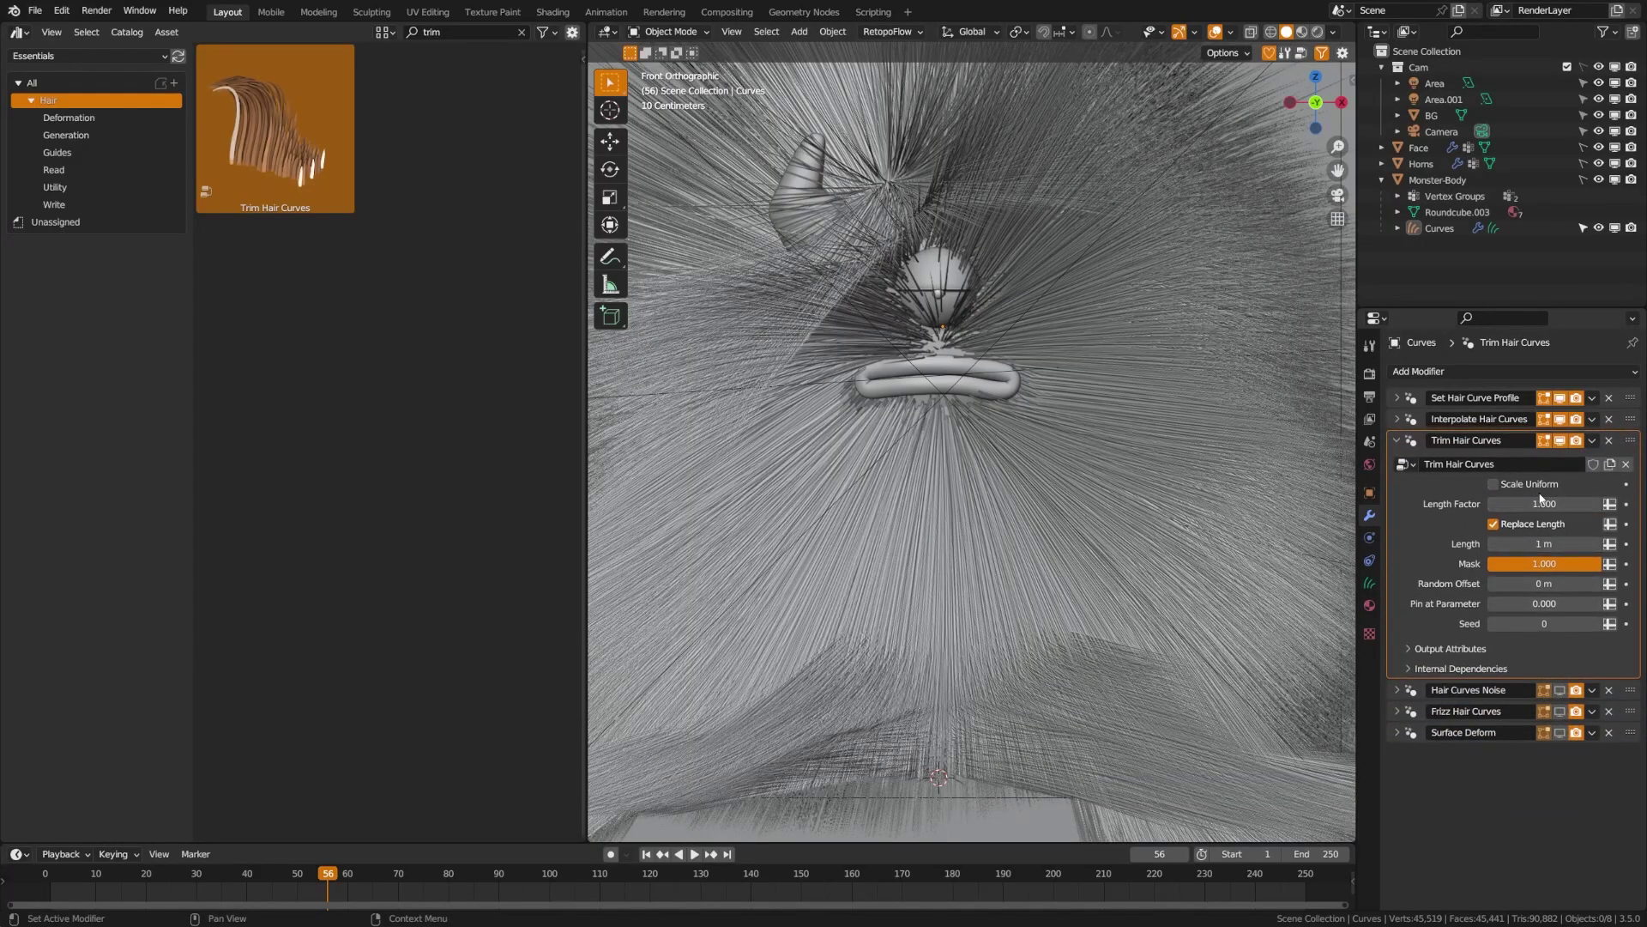
In Trim Hair Curves, enable Scale Uniform, set Length Factor to 0.25 and turn off Replace Length
click(1496, 485)
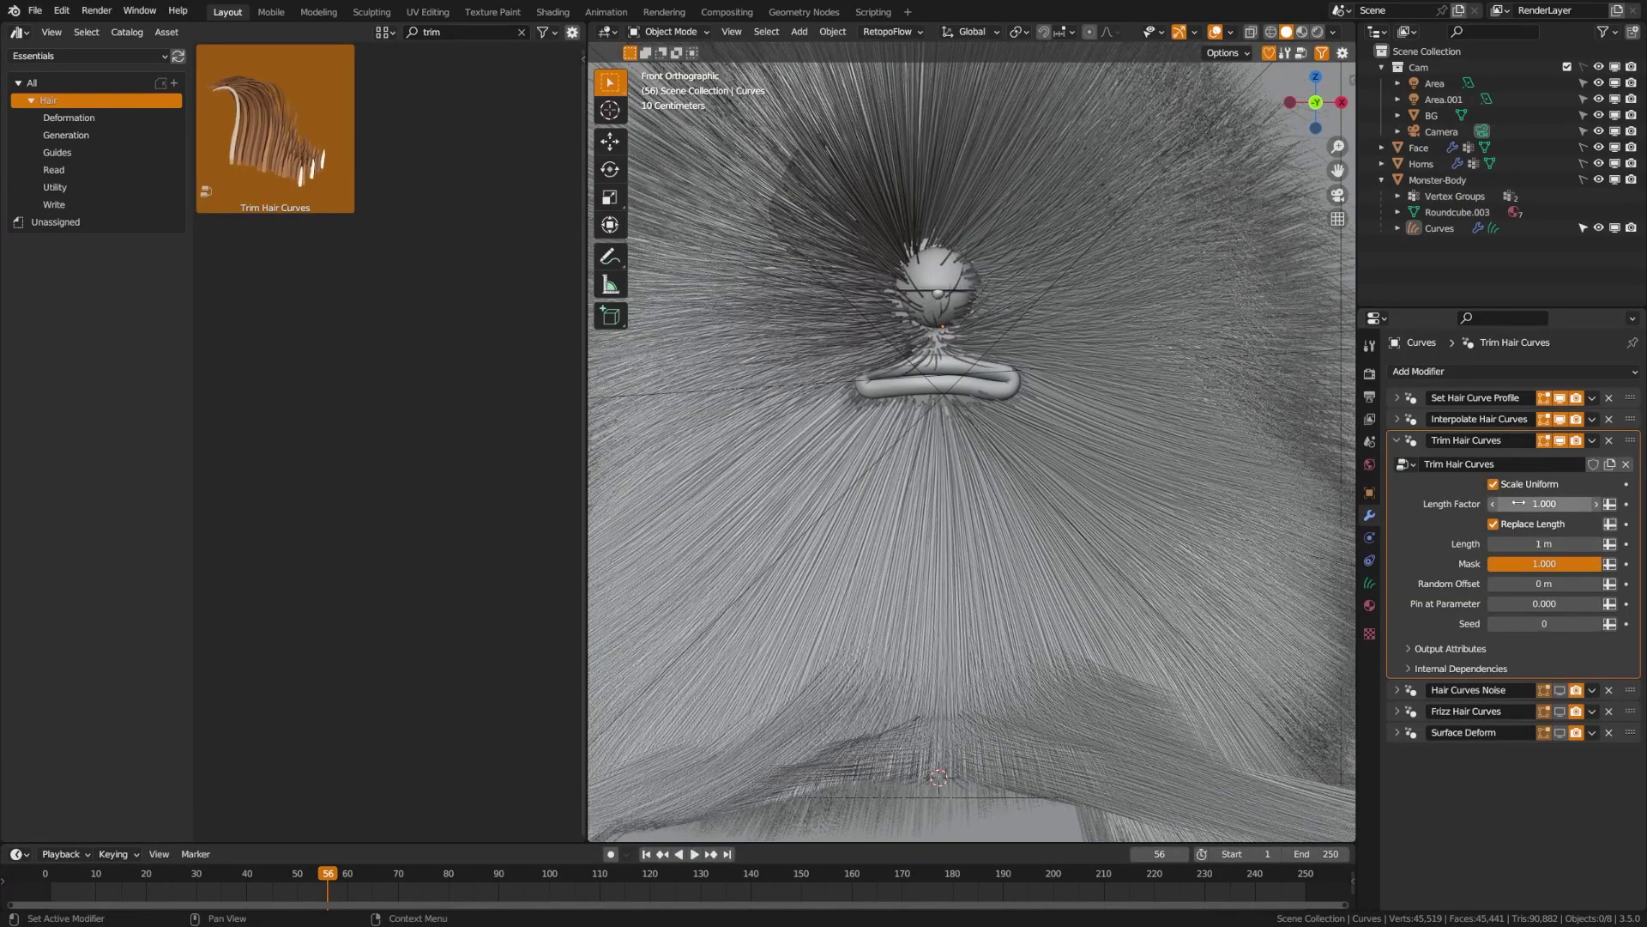
click(1546, 503)
text(.25)
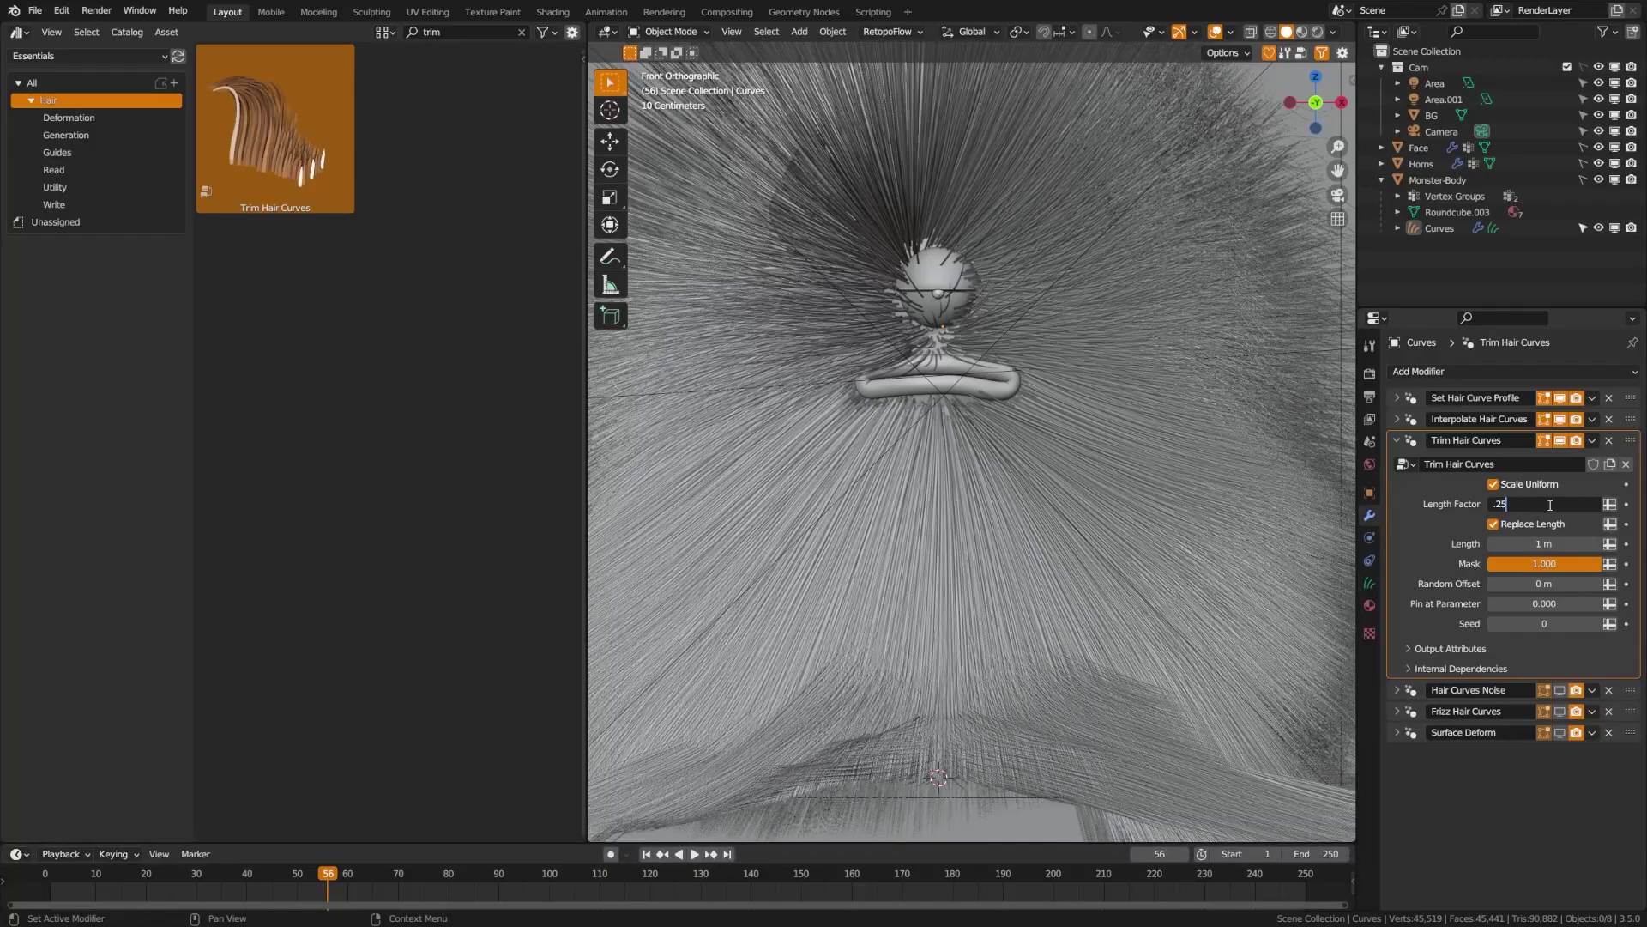
key(Return)
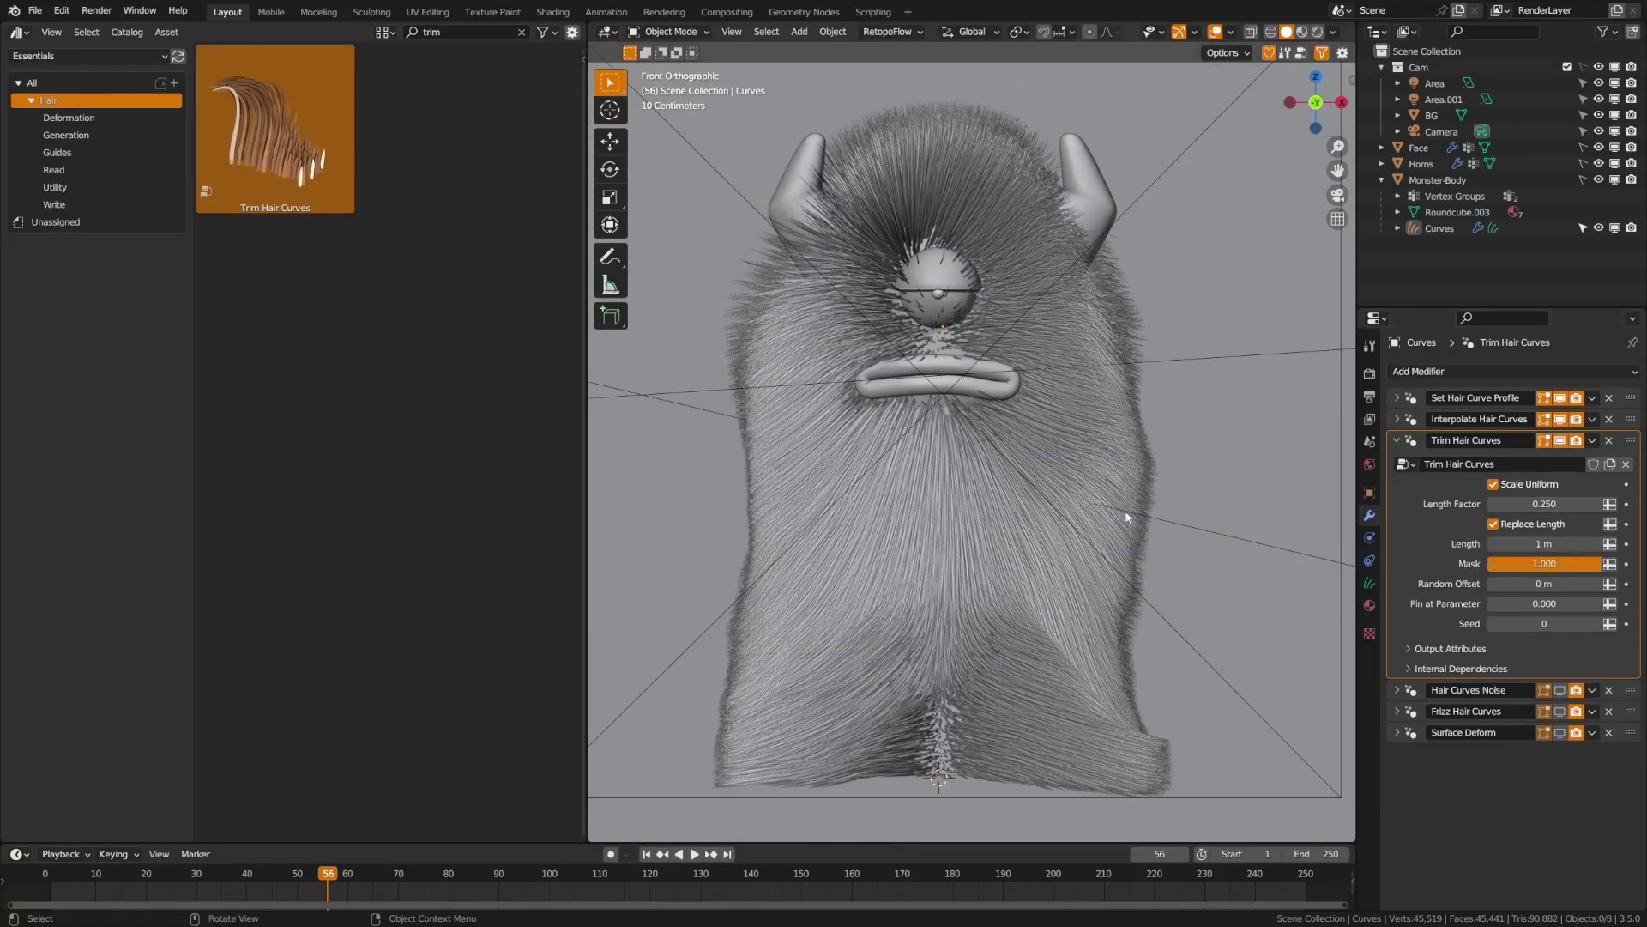
click(1493, 524)
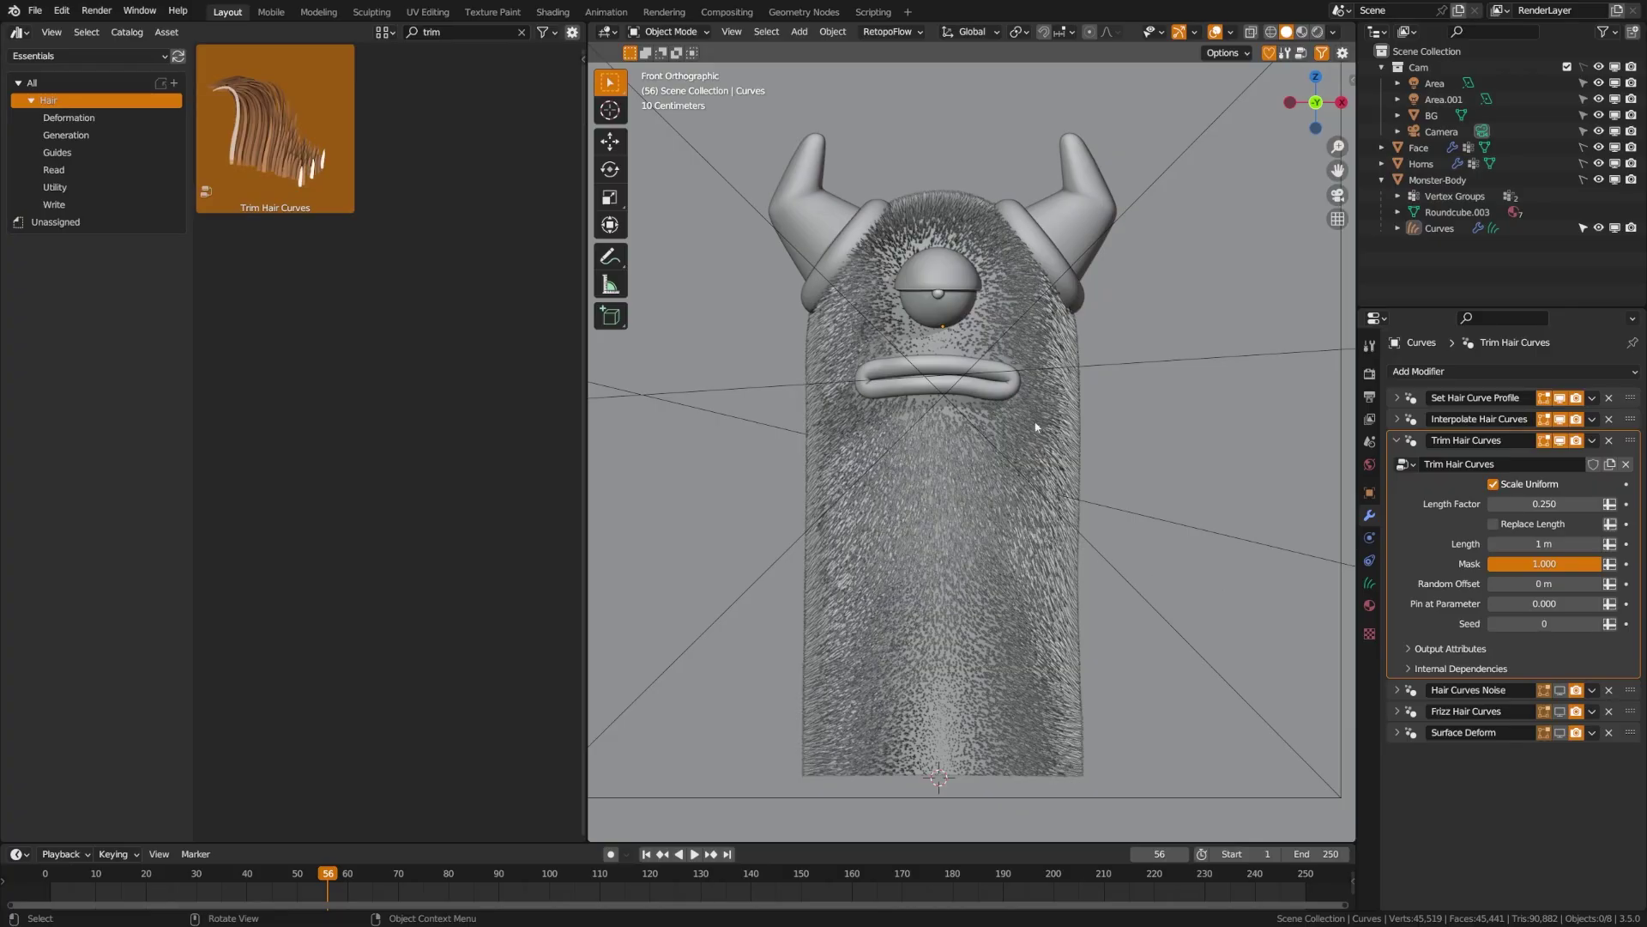
Copy Monster-Body's Hair vertex group and switch the body to Weight Paint mode on the copy
click(1510, 196)
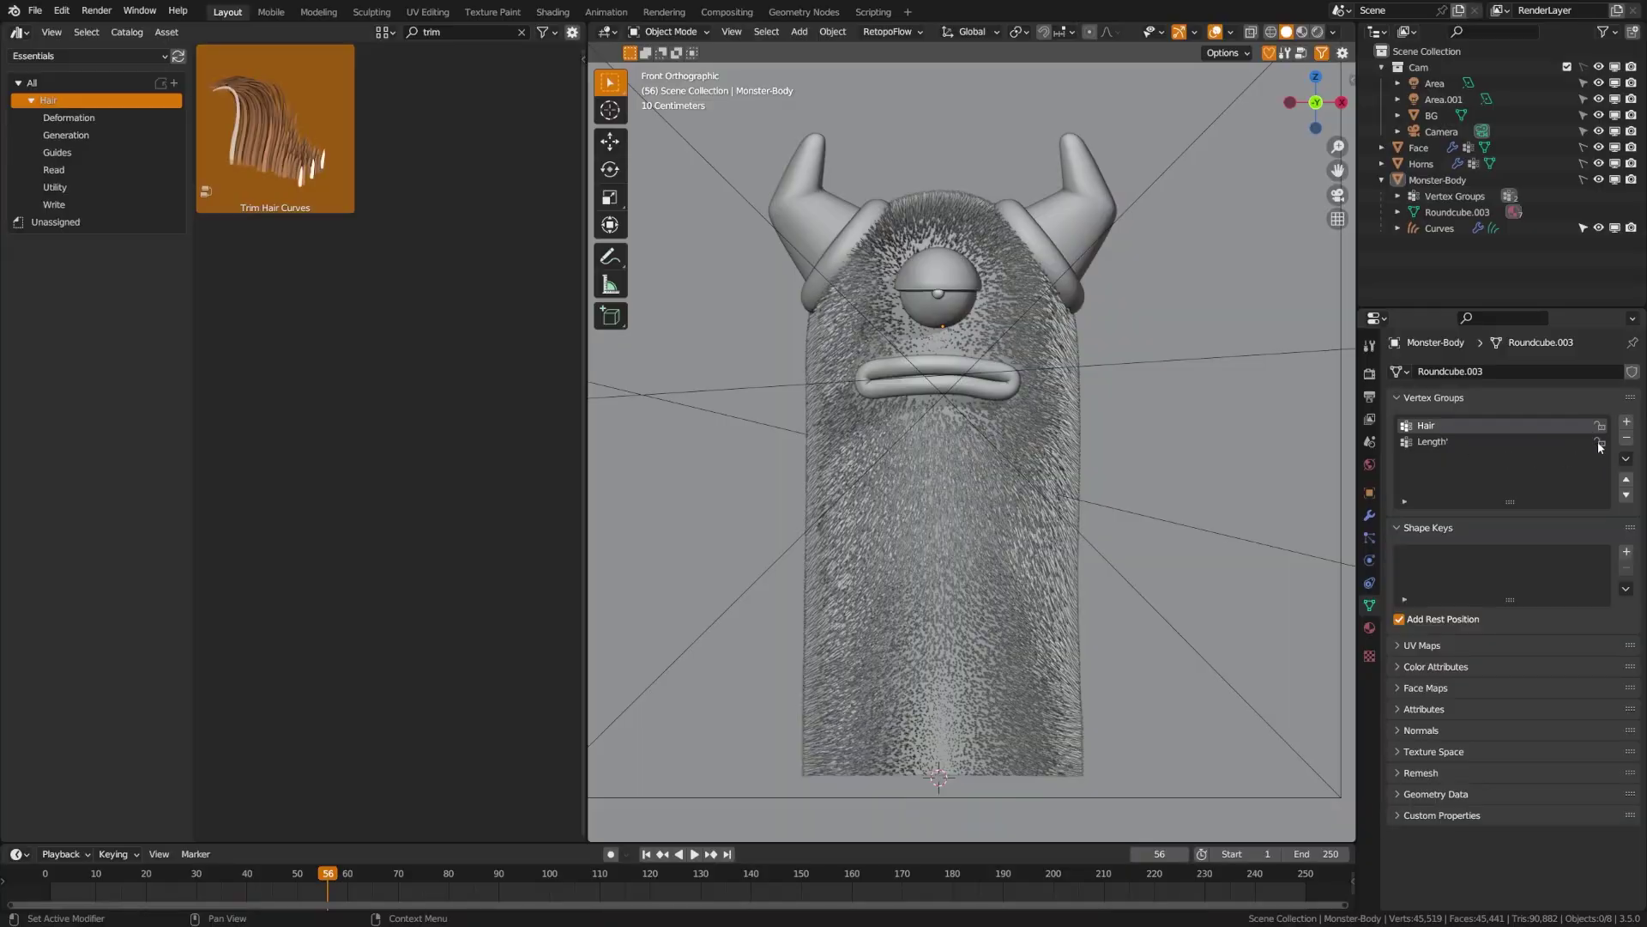
click(1626, 459)
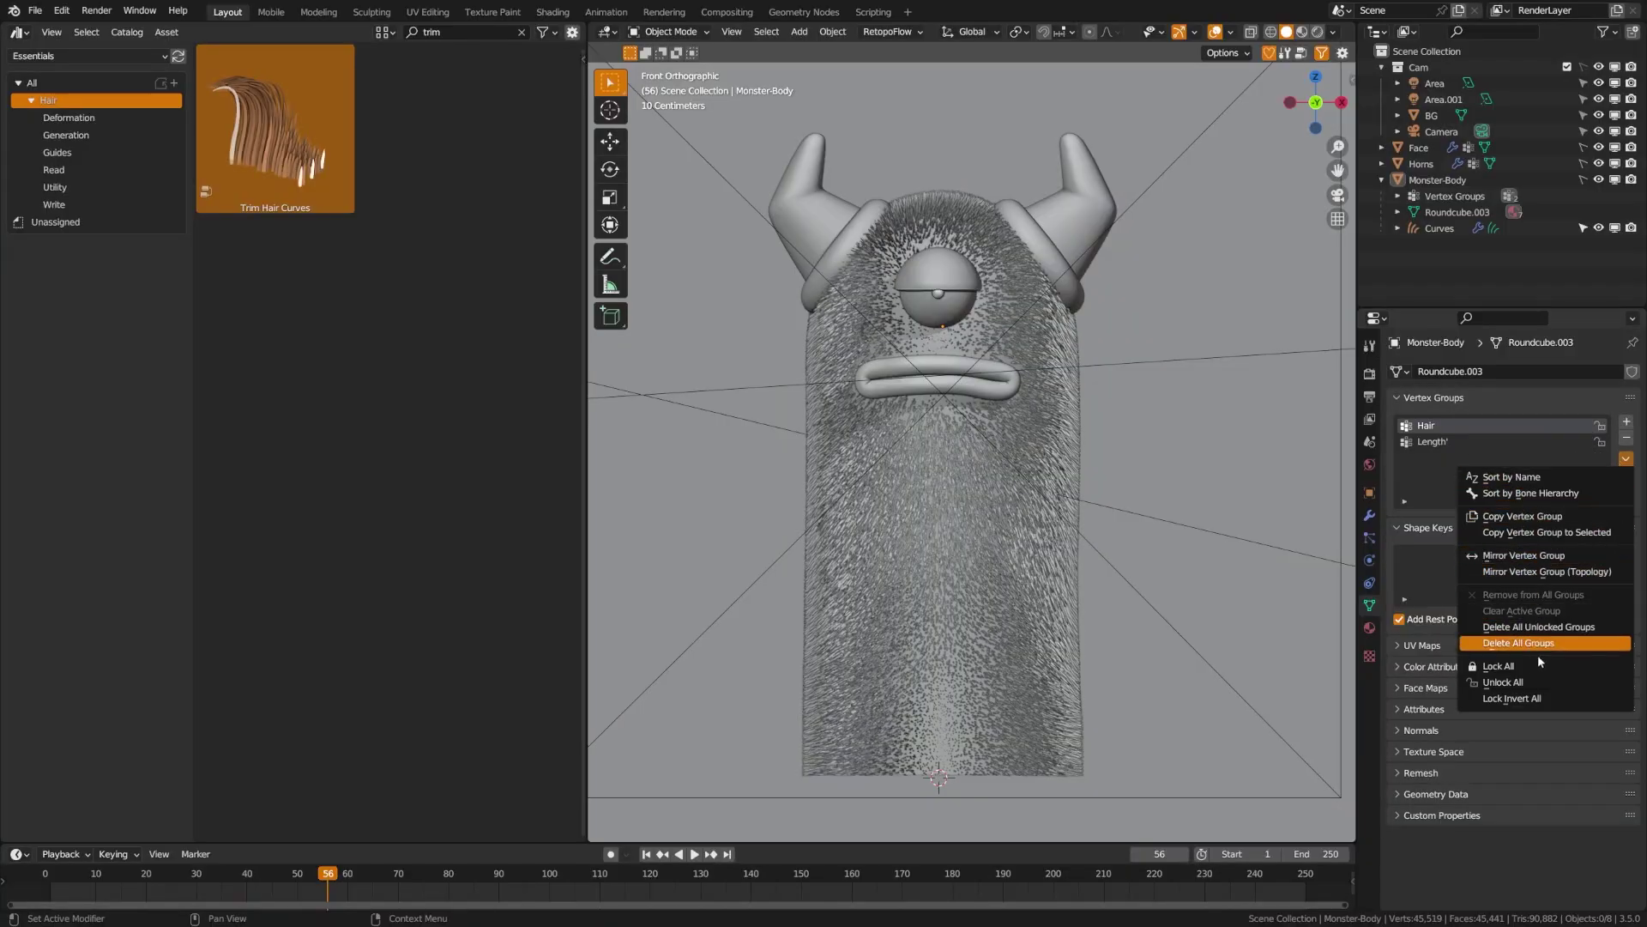
click(1530, 520)
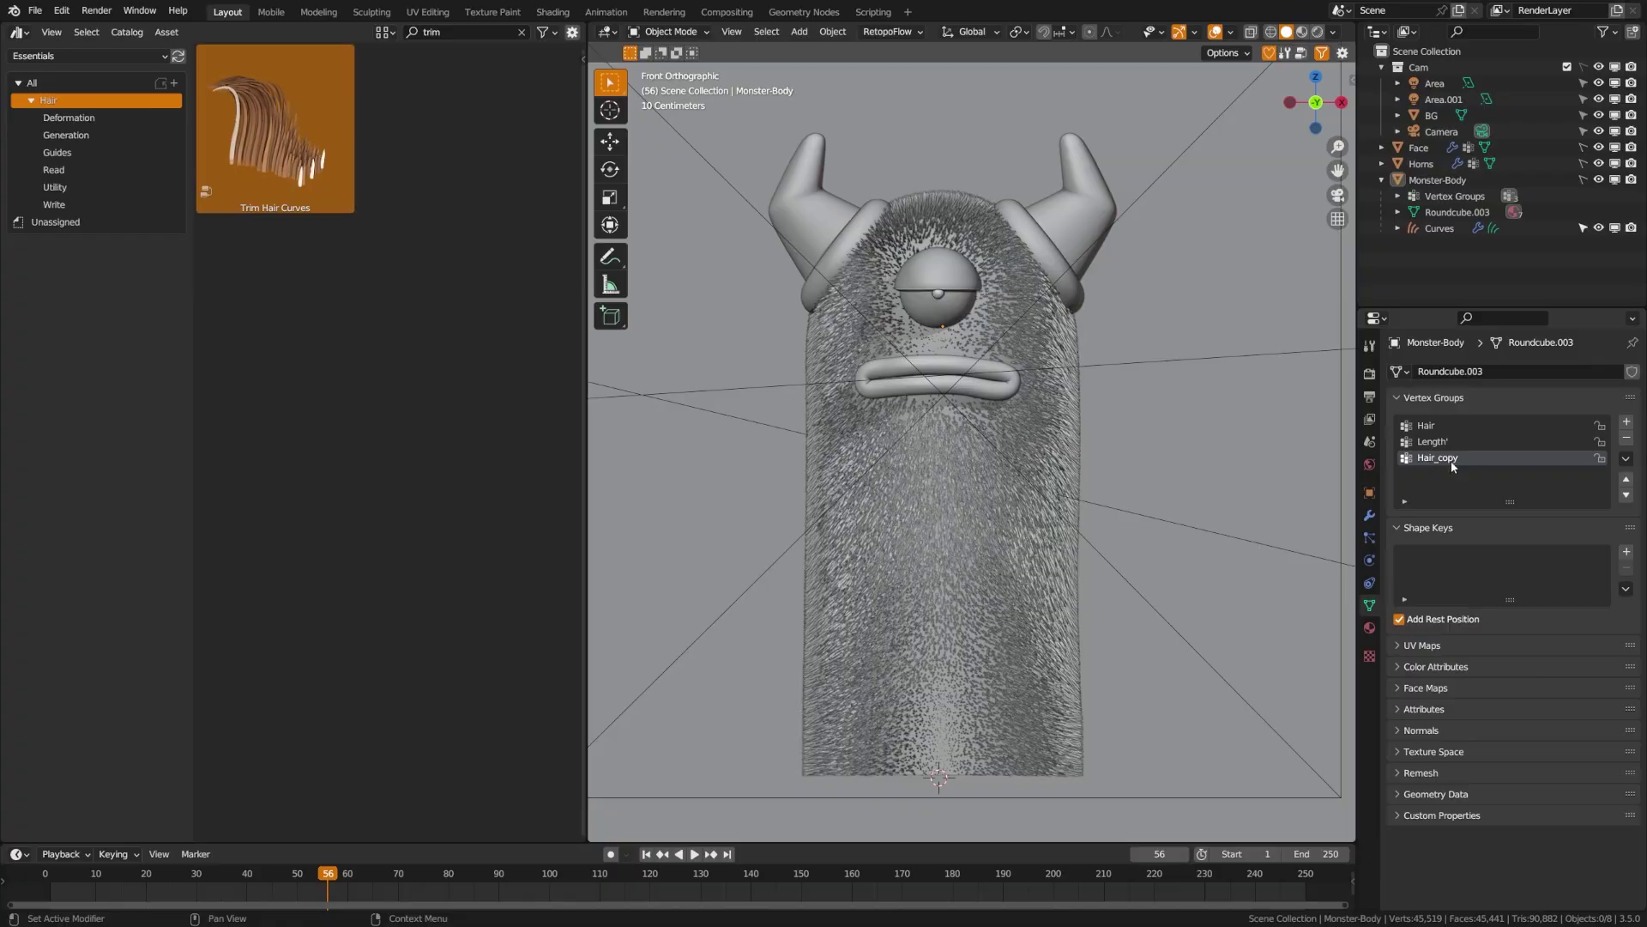
key(ctrl+Tab)
key(ctrl+Tab)
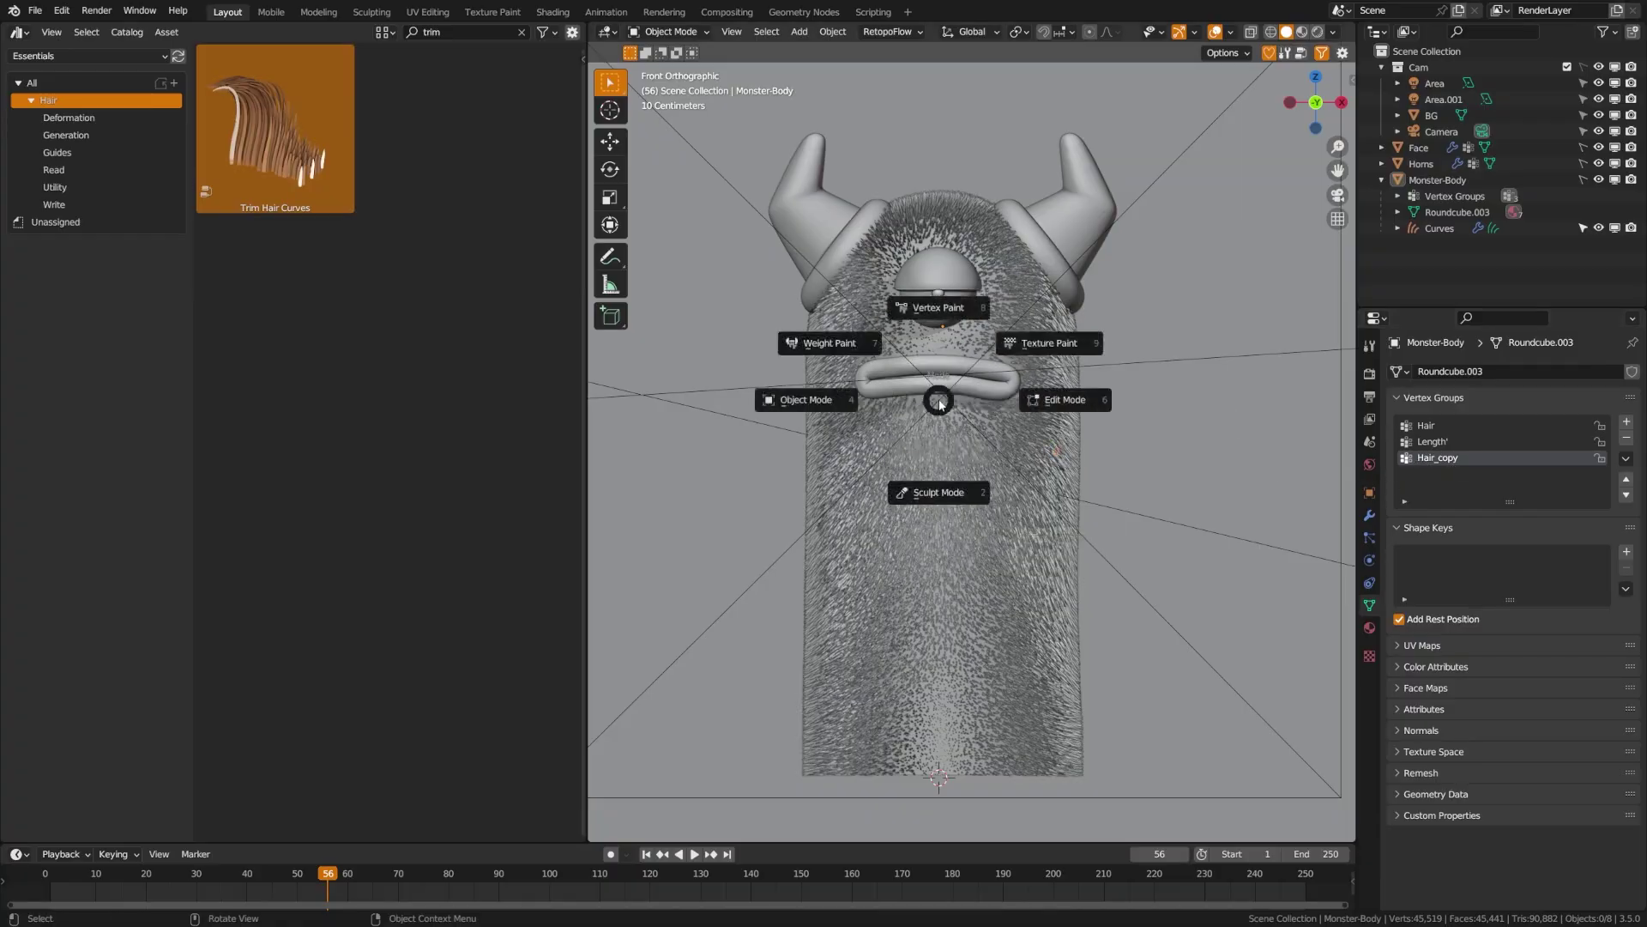
click(828, 342)
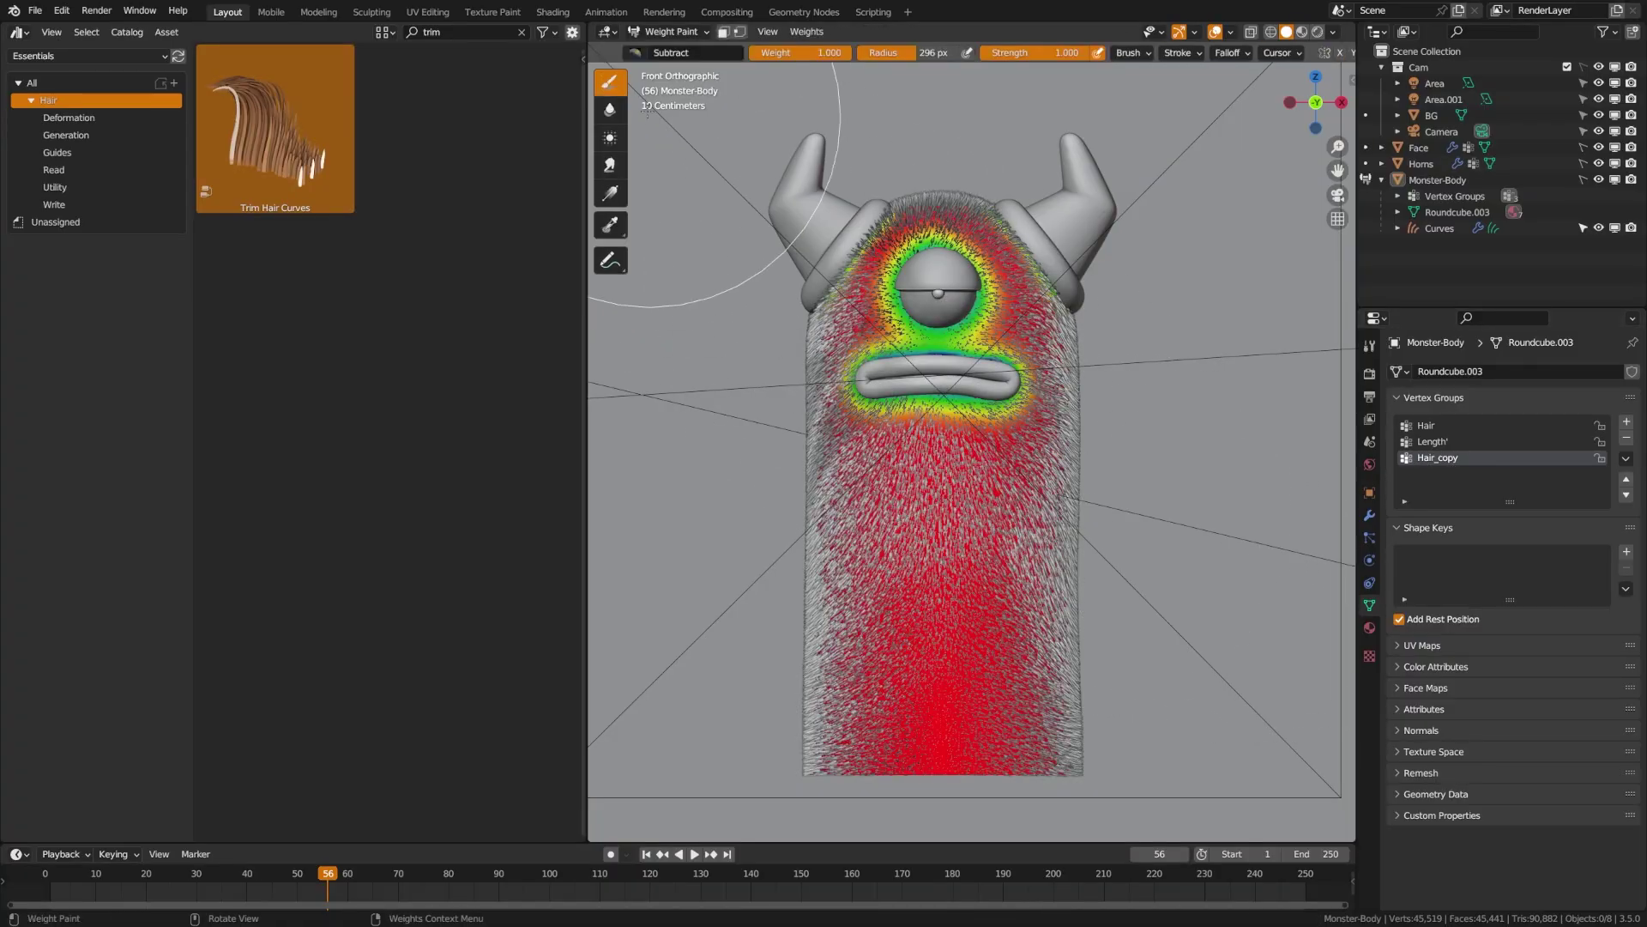
Invert the weights with the All Groups subset and examine the result around the eye and mouth
click(806, 31)
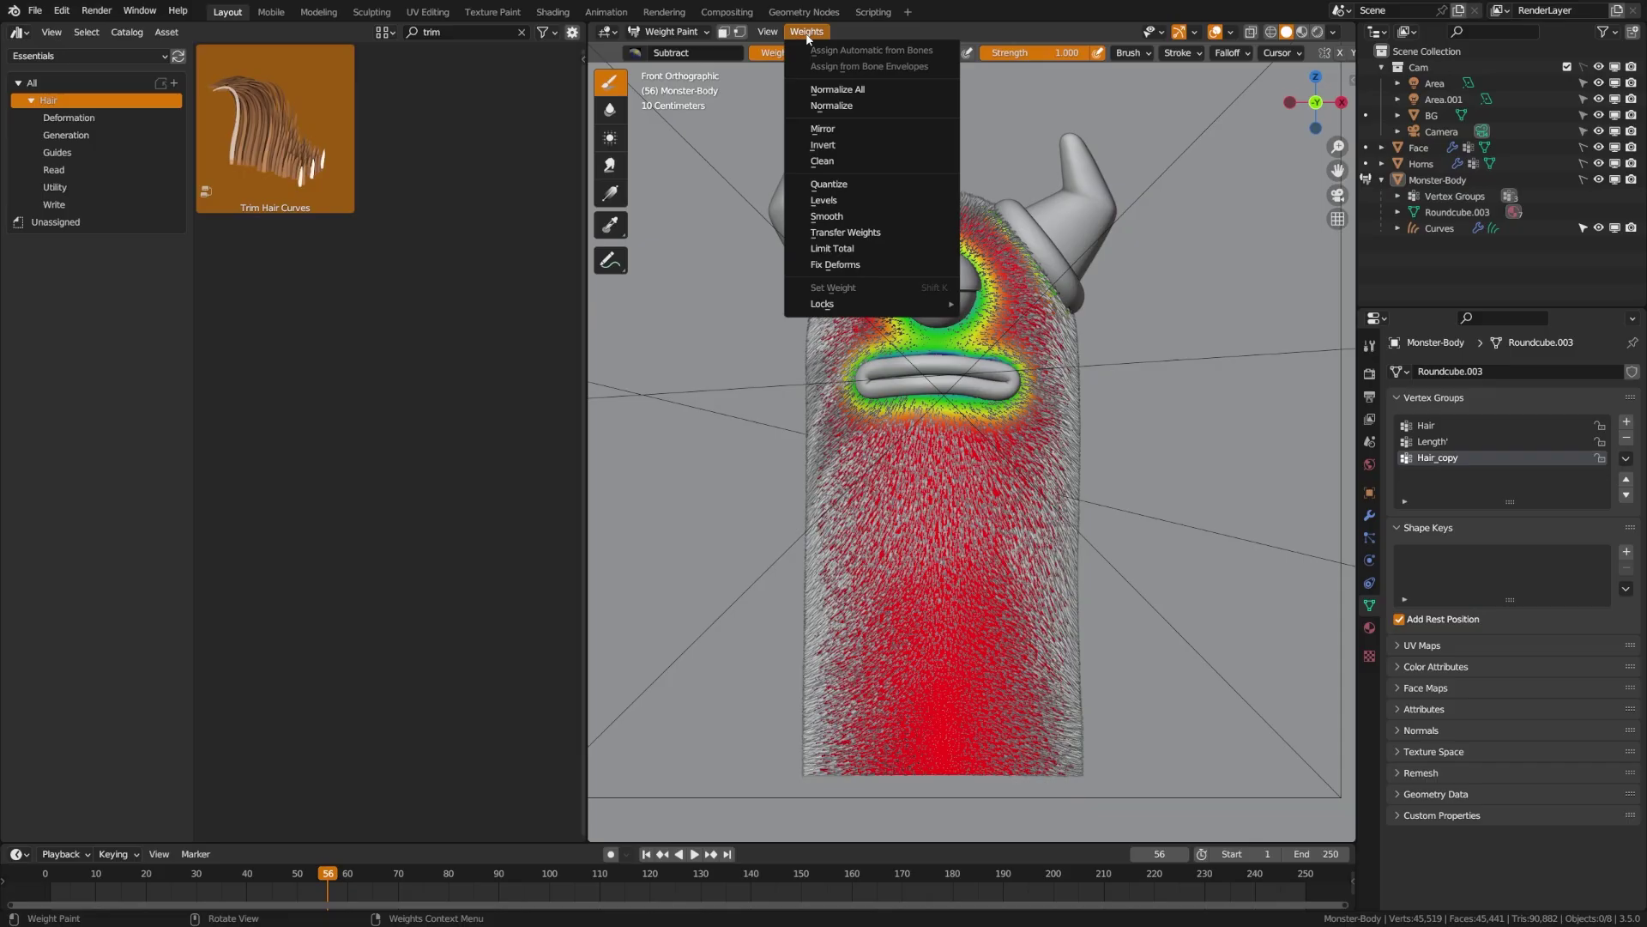
click(838, 134)
mouse_move(973, 220)
middle_down()
mouse_move(862, 319)
mouse_move(1283, 485)
middle_up()
mouse_move(1072, 407)
middle_down()
mouse_move(862, 352)
mouse_move(1004, 391)
middle_up()
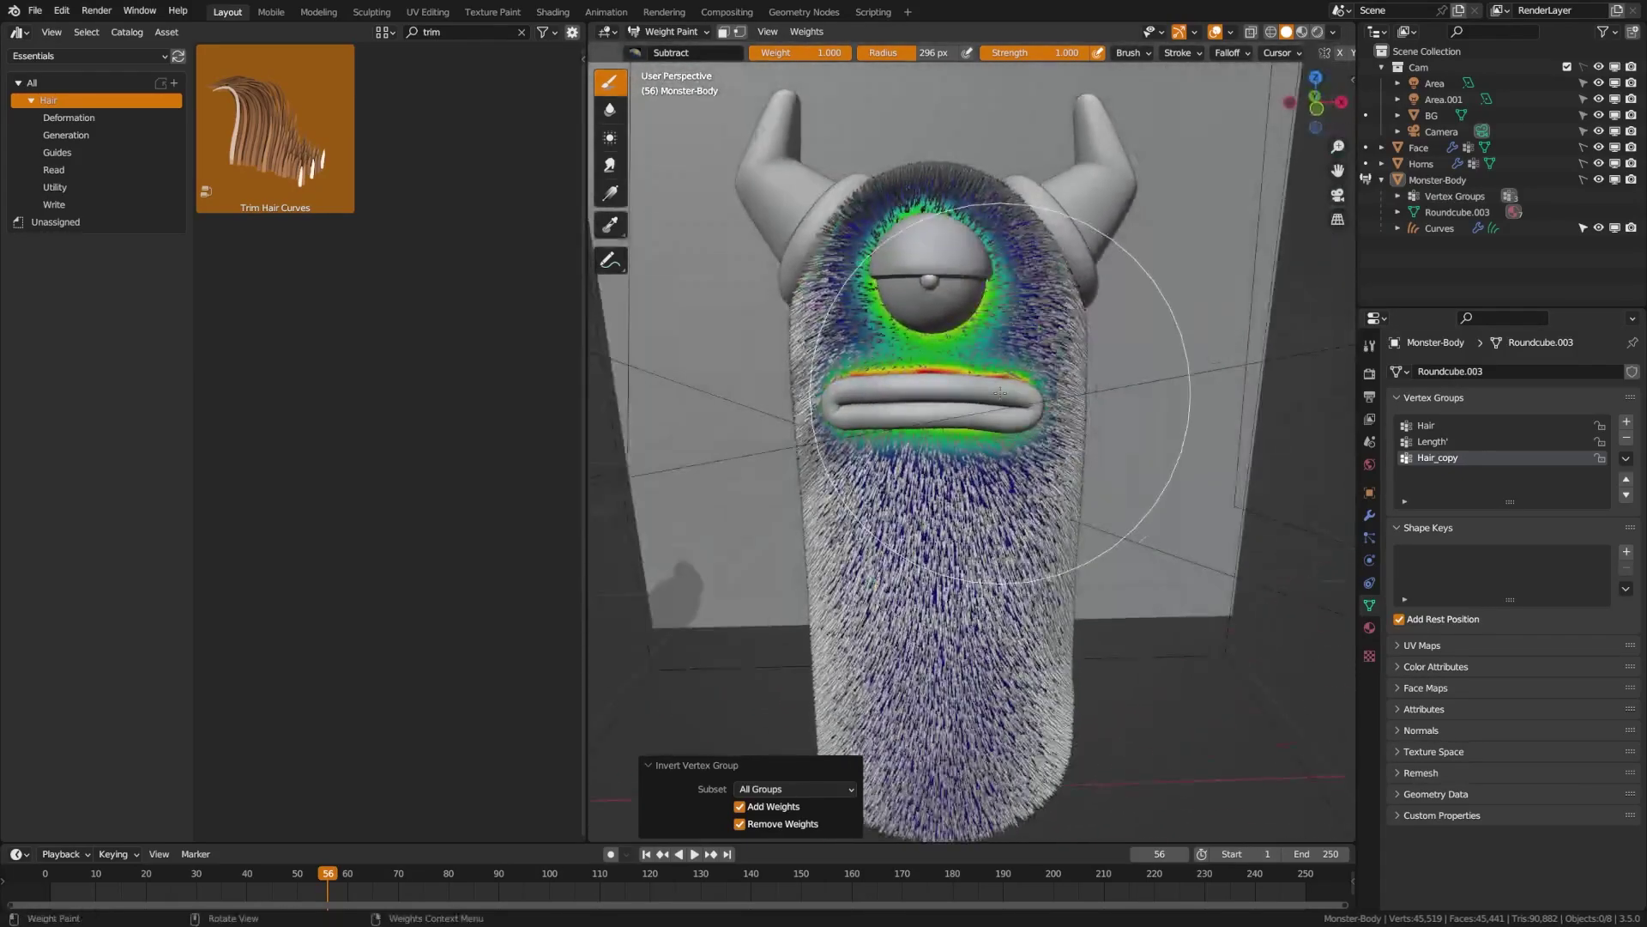
middle_drag(839, 369, 911, 400)
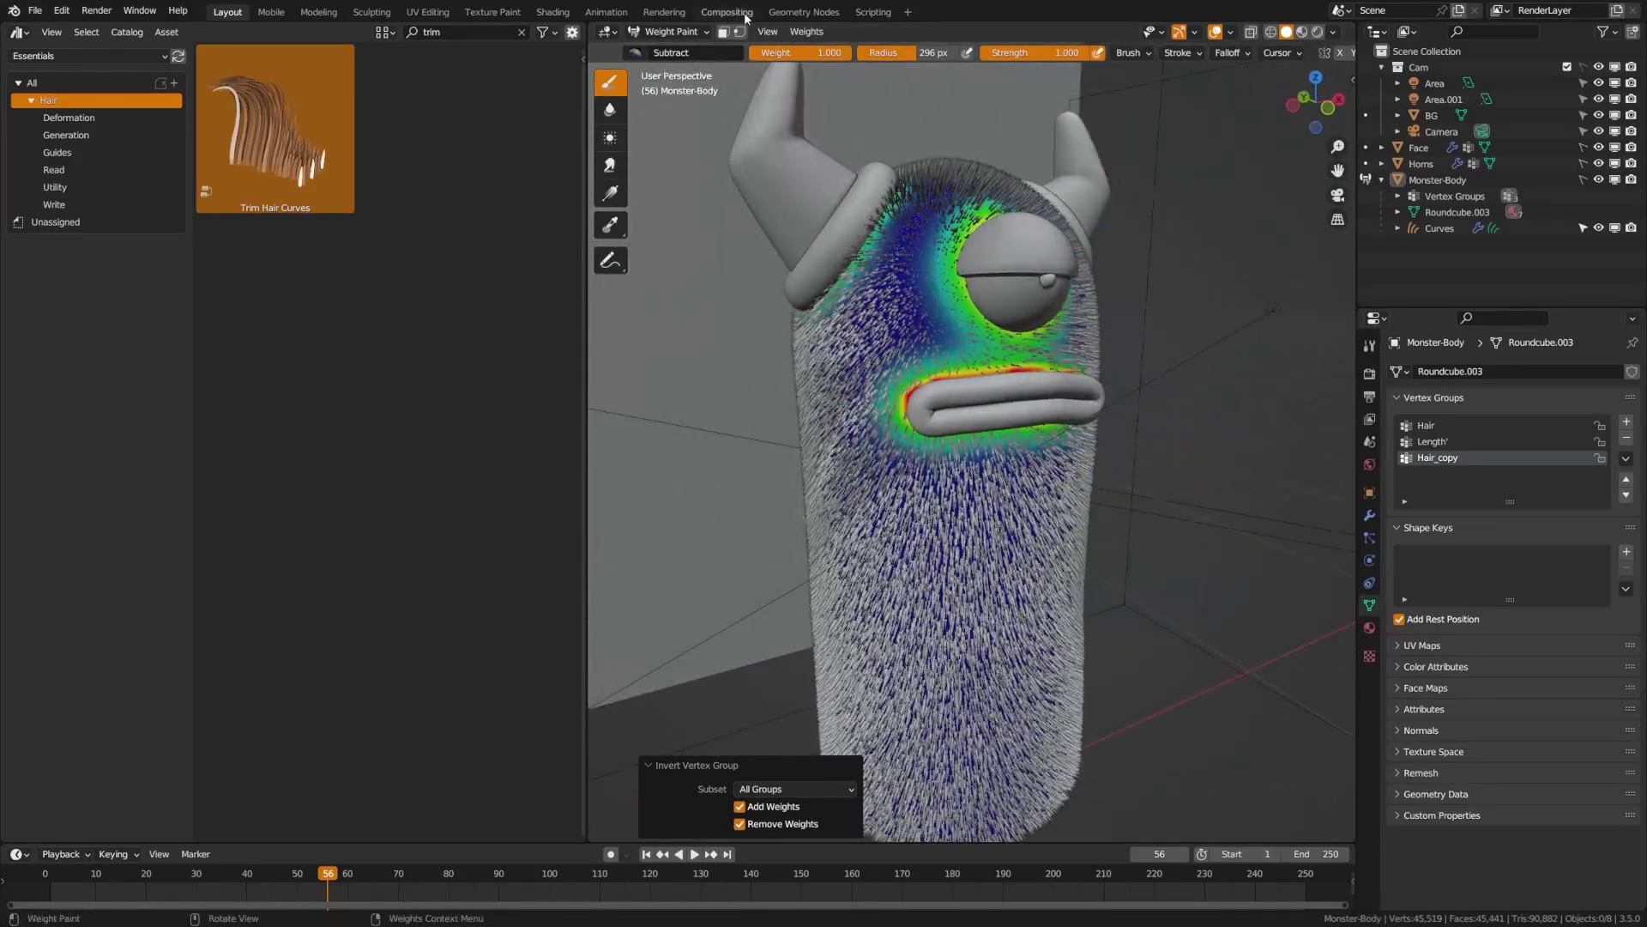
click(807, 32)
middle_drag(897, 377, 823, 378)
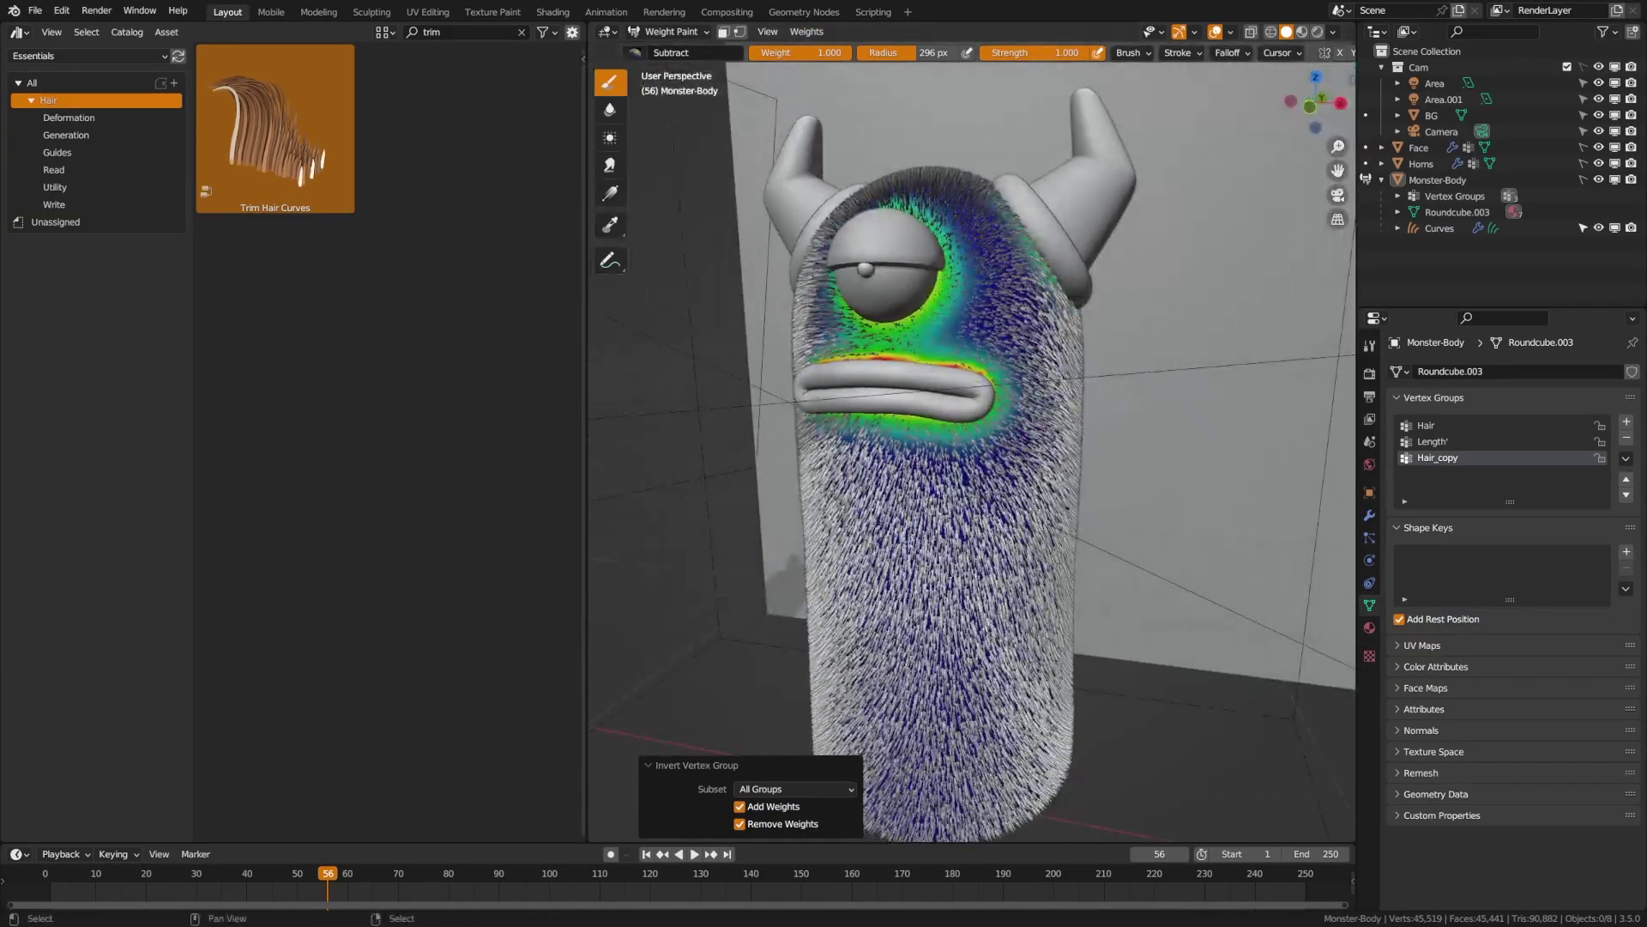
Return to Object Mode and show the modifiers of the Curves object
key(ctrl+Tab)
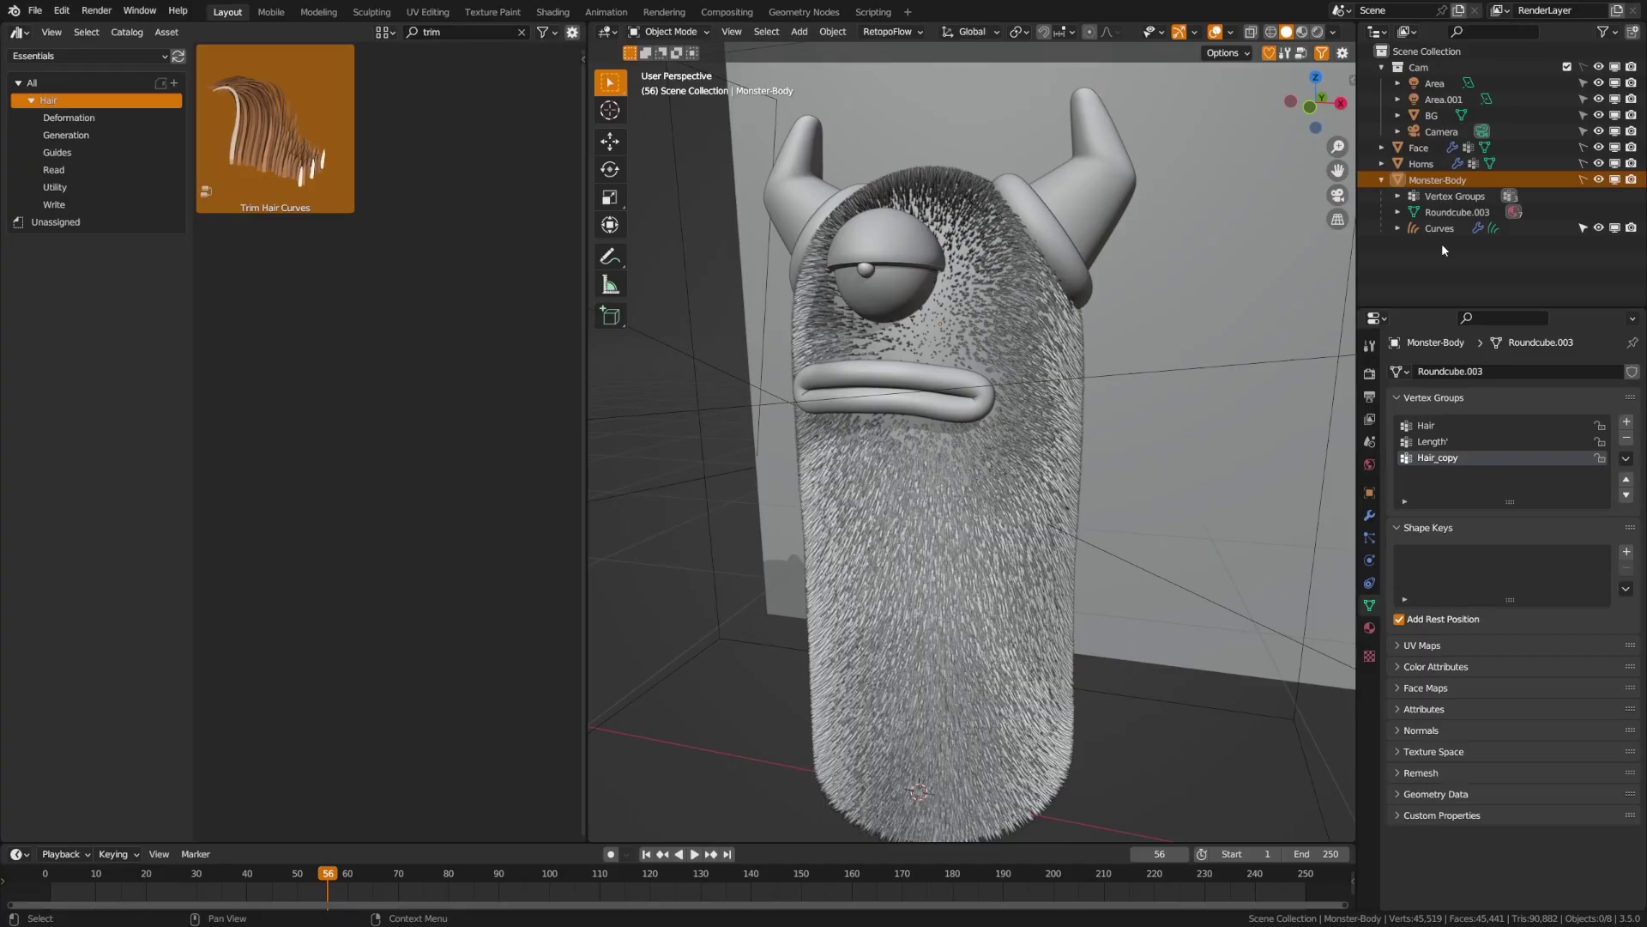
click(1439, 228)
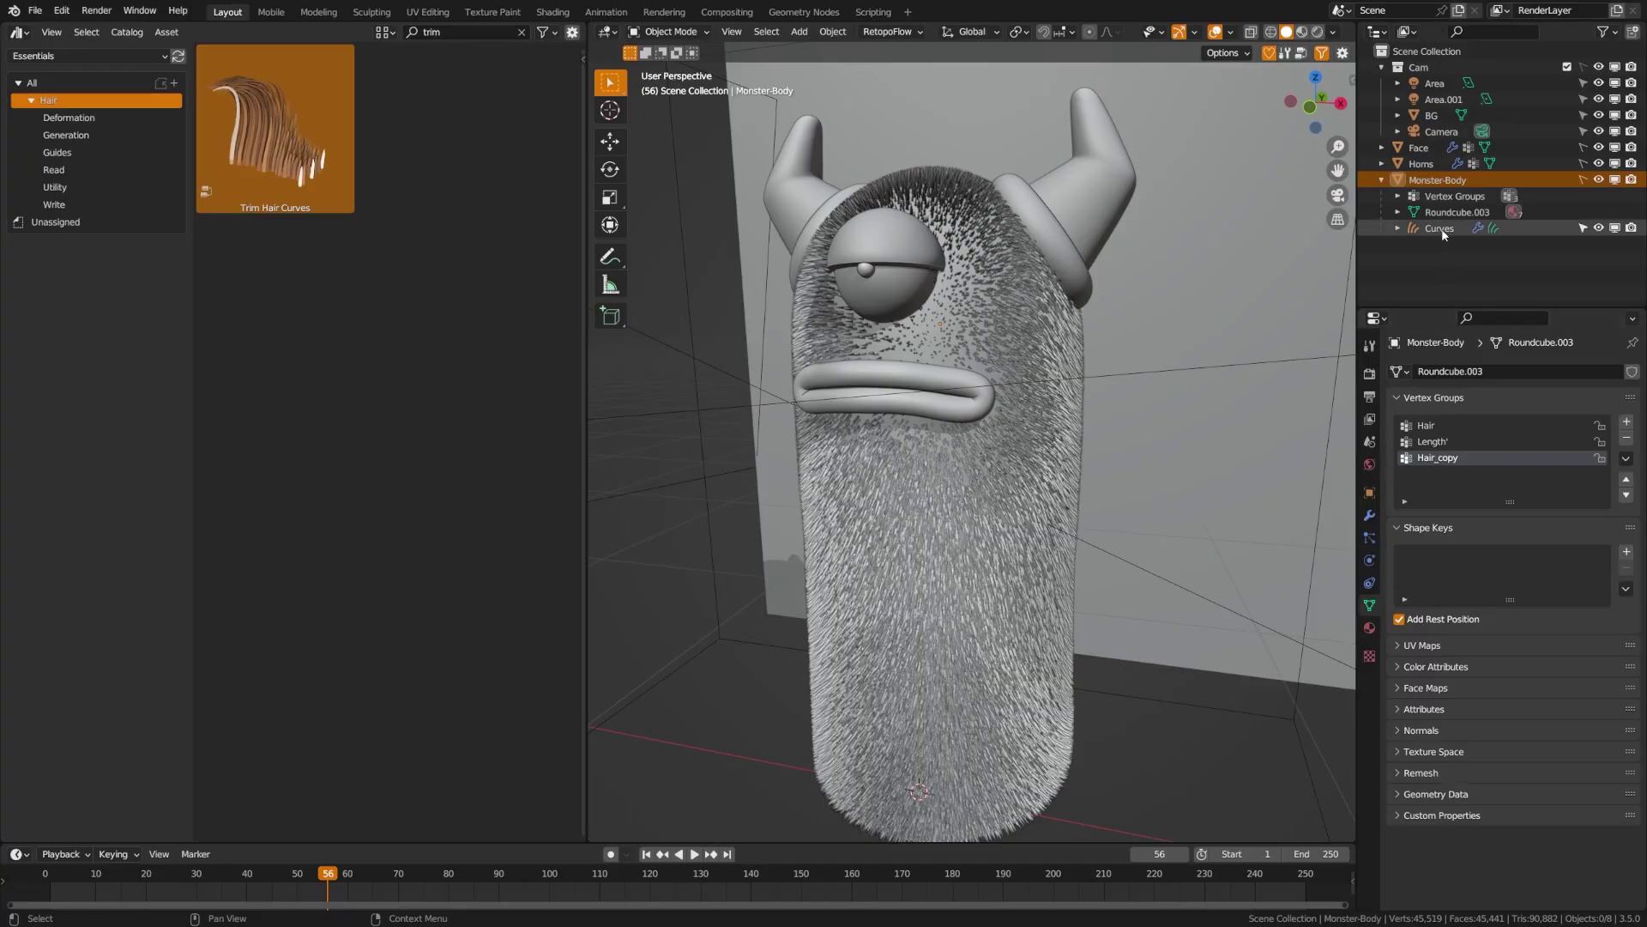
click(1371, 516)
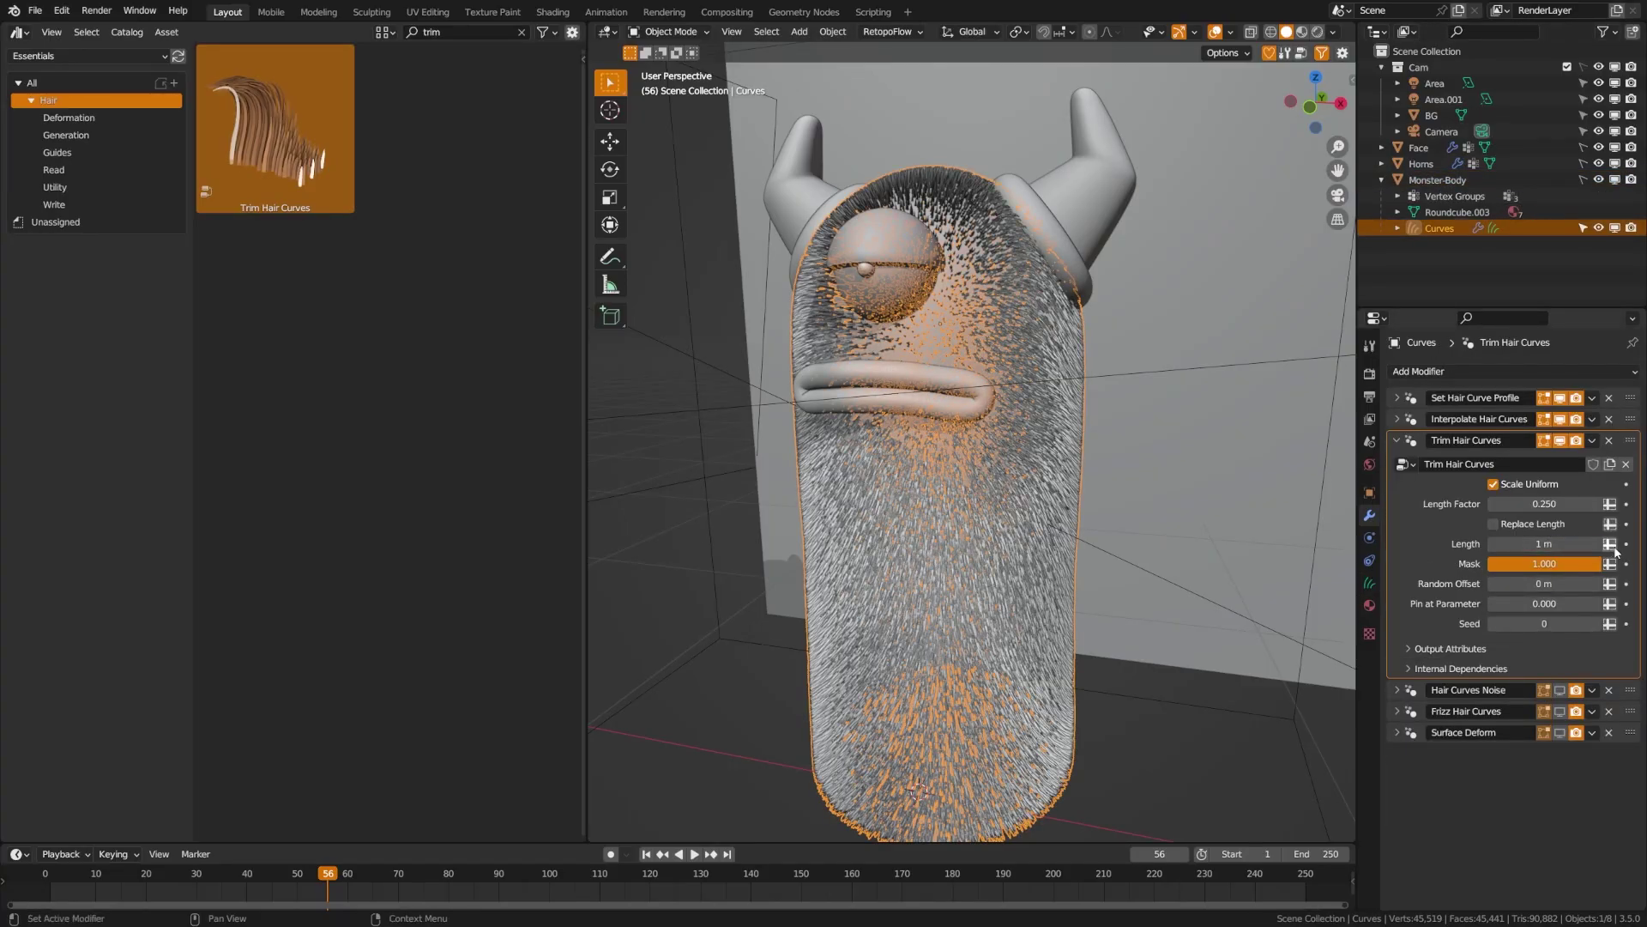
Drive the Mask of Trim Hair Curves with the Length' attribute, deselect the fur and inspect it from several sides
click(1610, 563)
click(1543, 565)
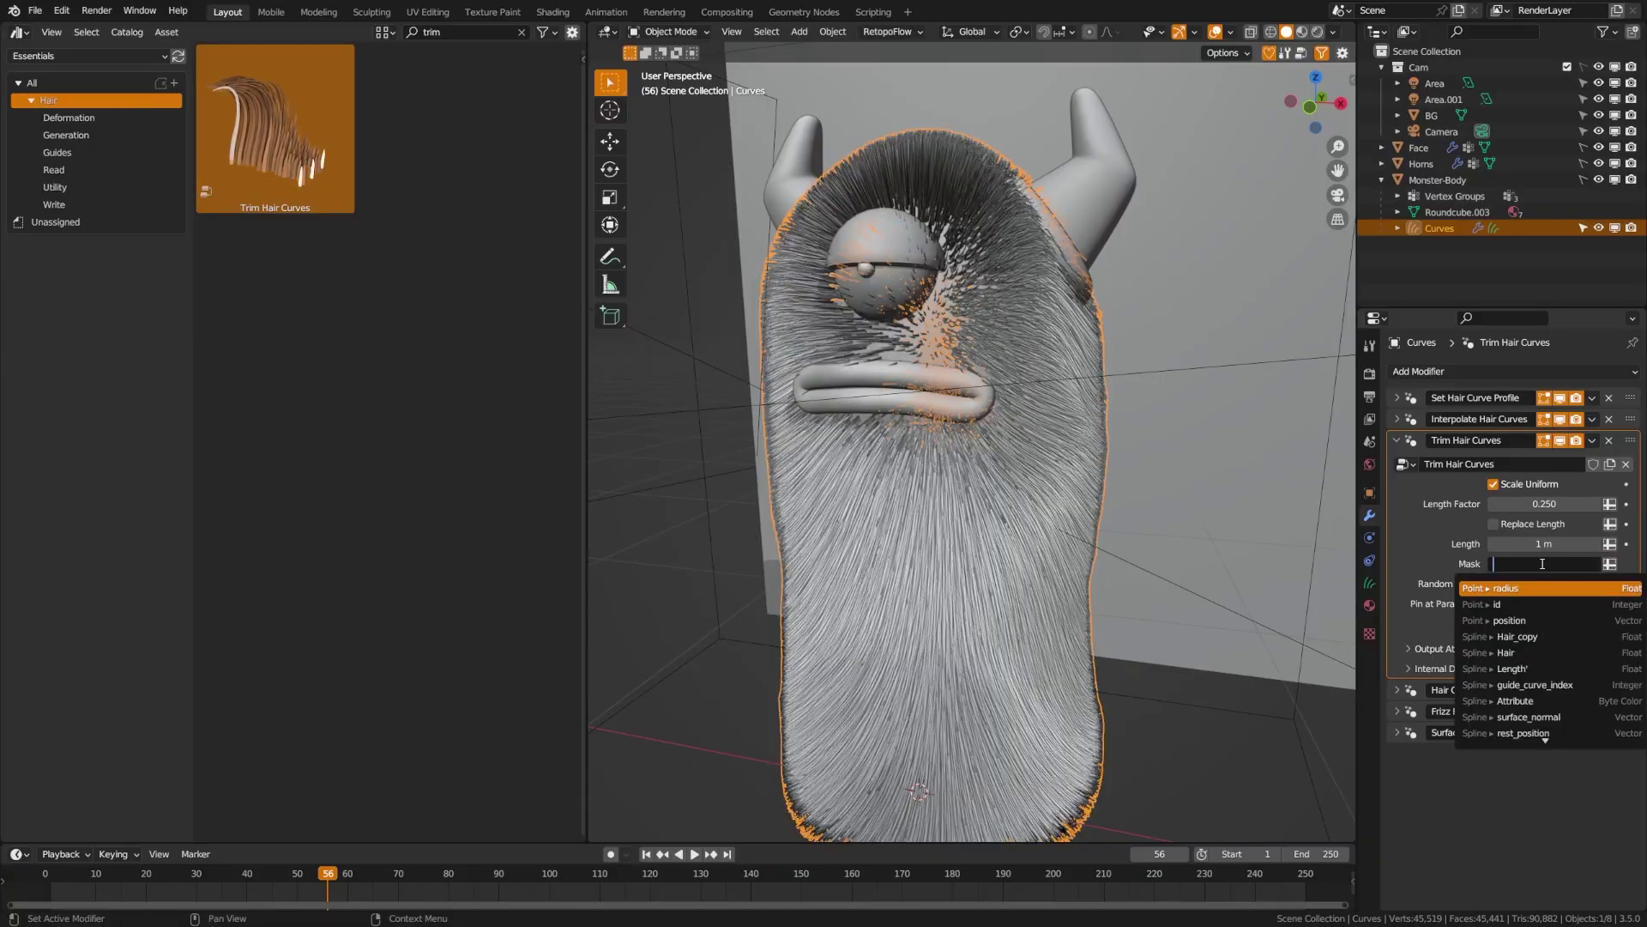
text(leng)
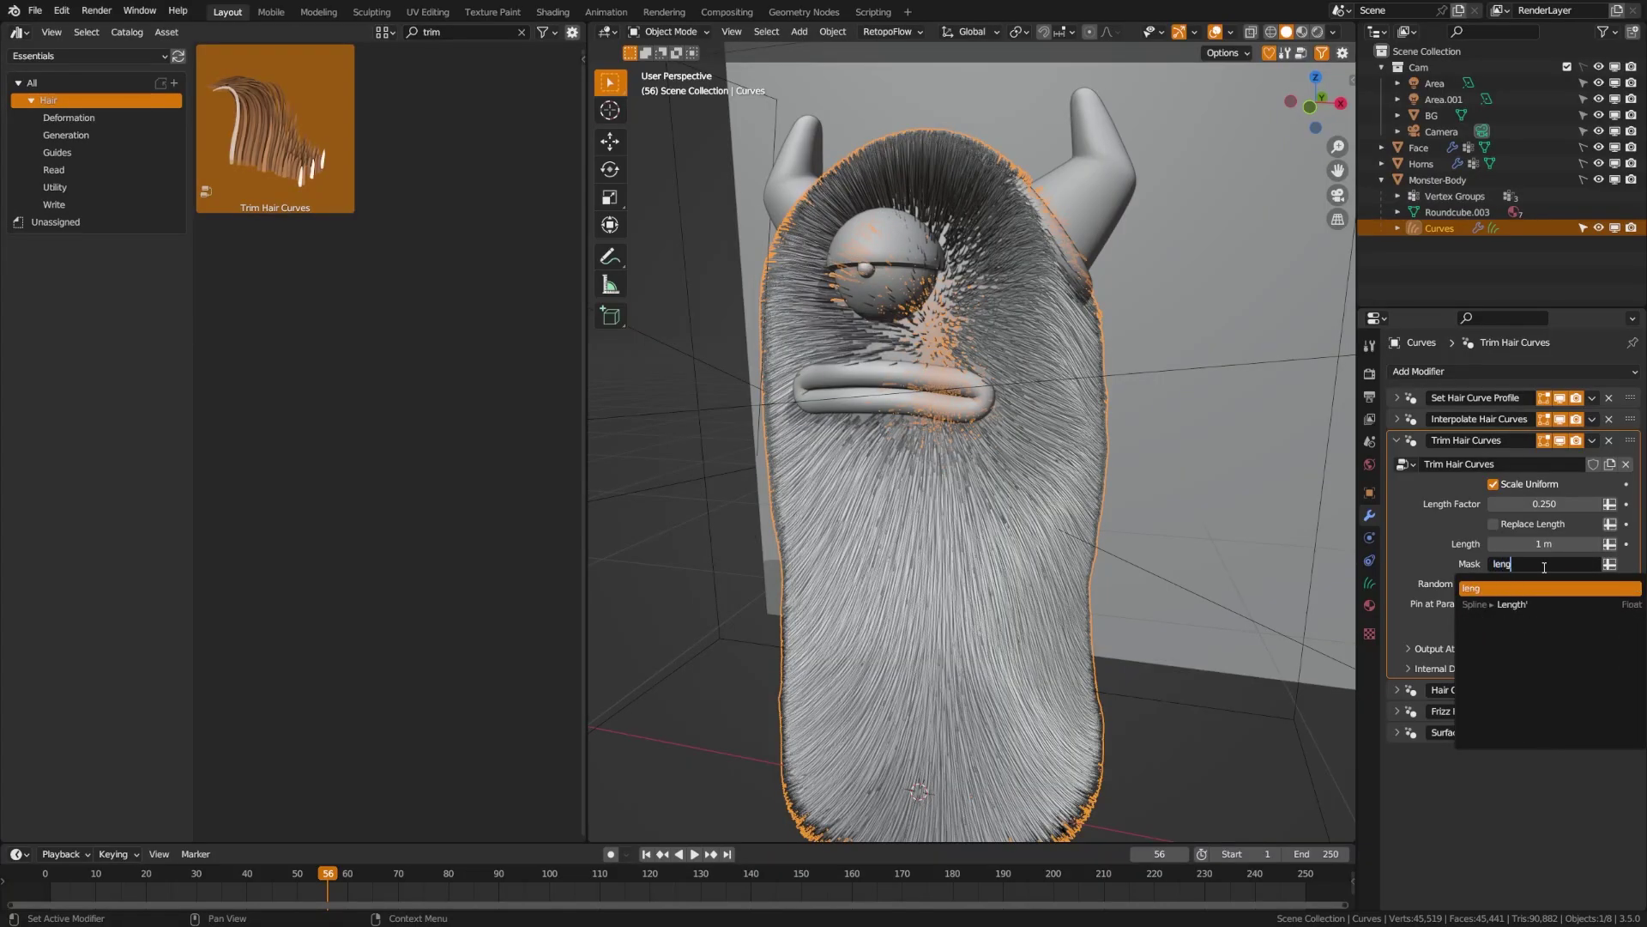
click(1512, 604)
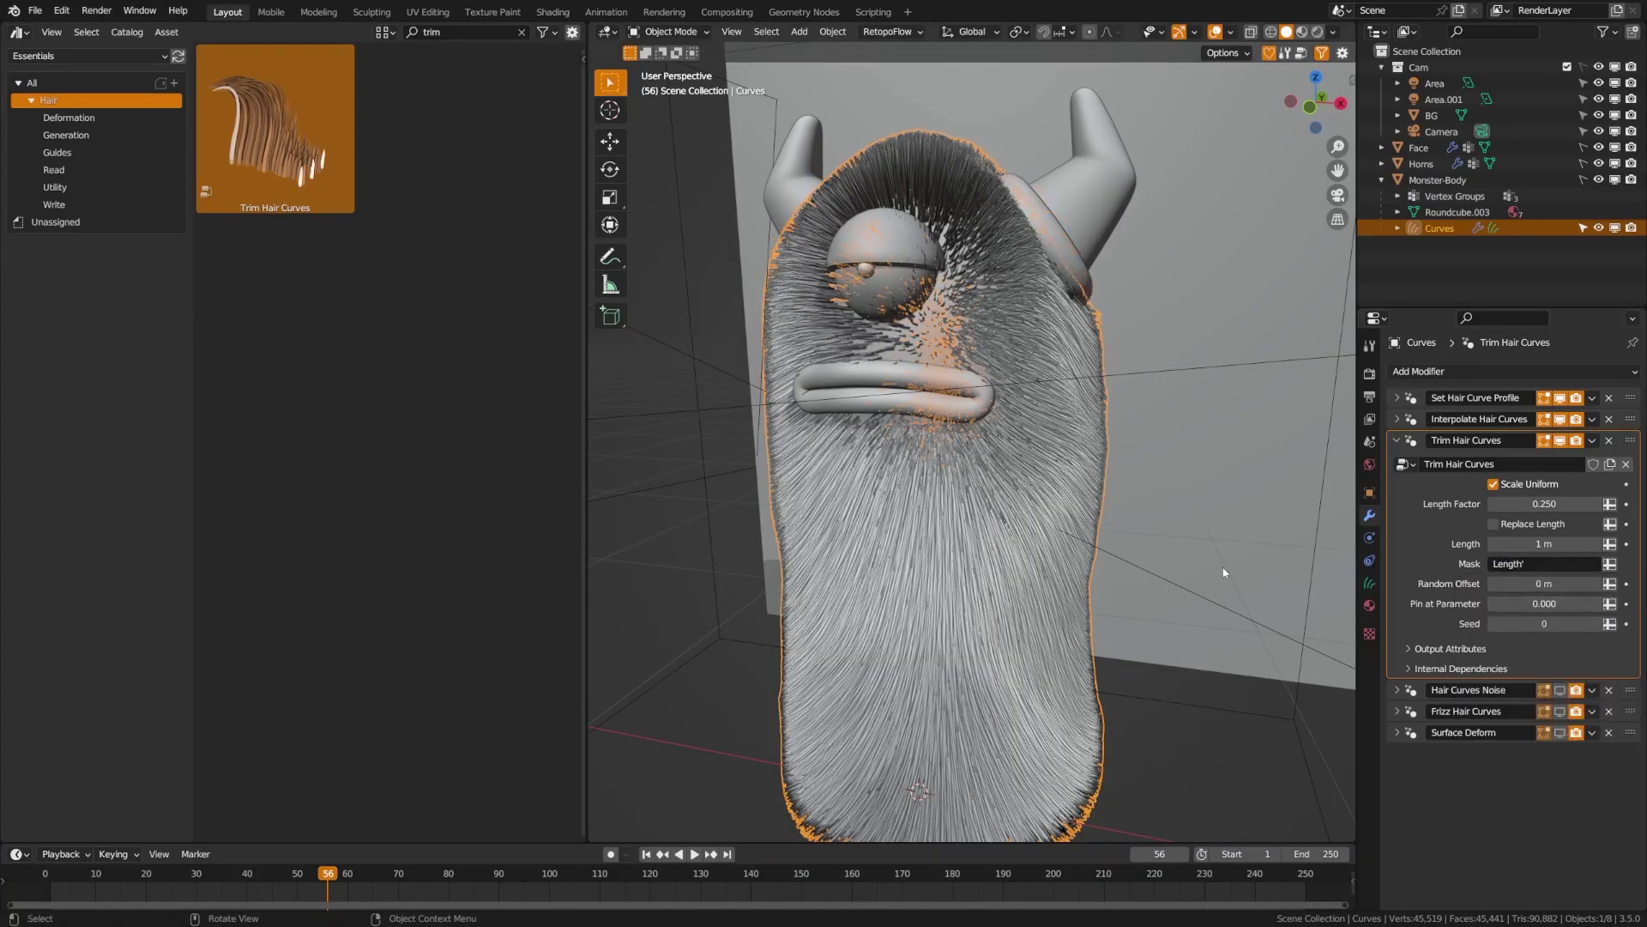
middle_drag(1141, 399, 1046, 404)
key(alt+a)
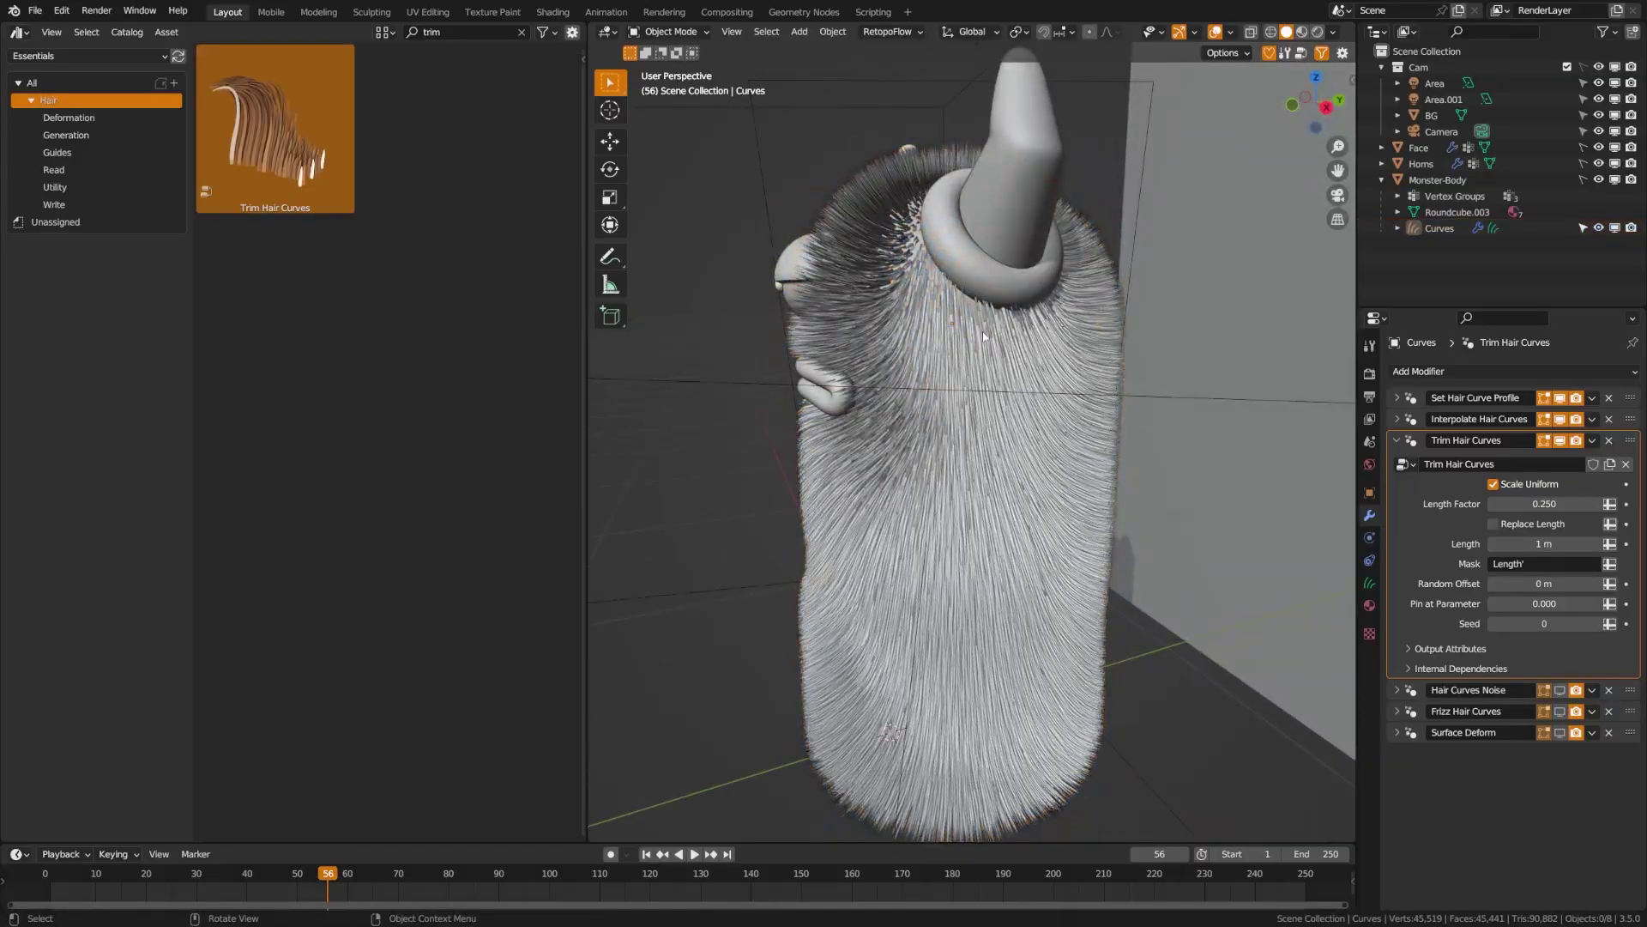
middle_drag(983, 336, 1121, 394)
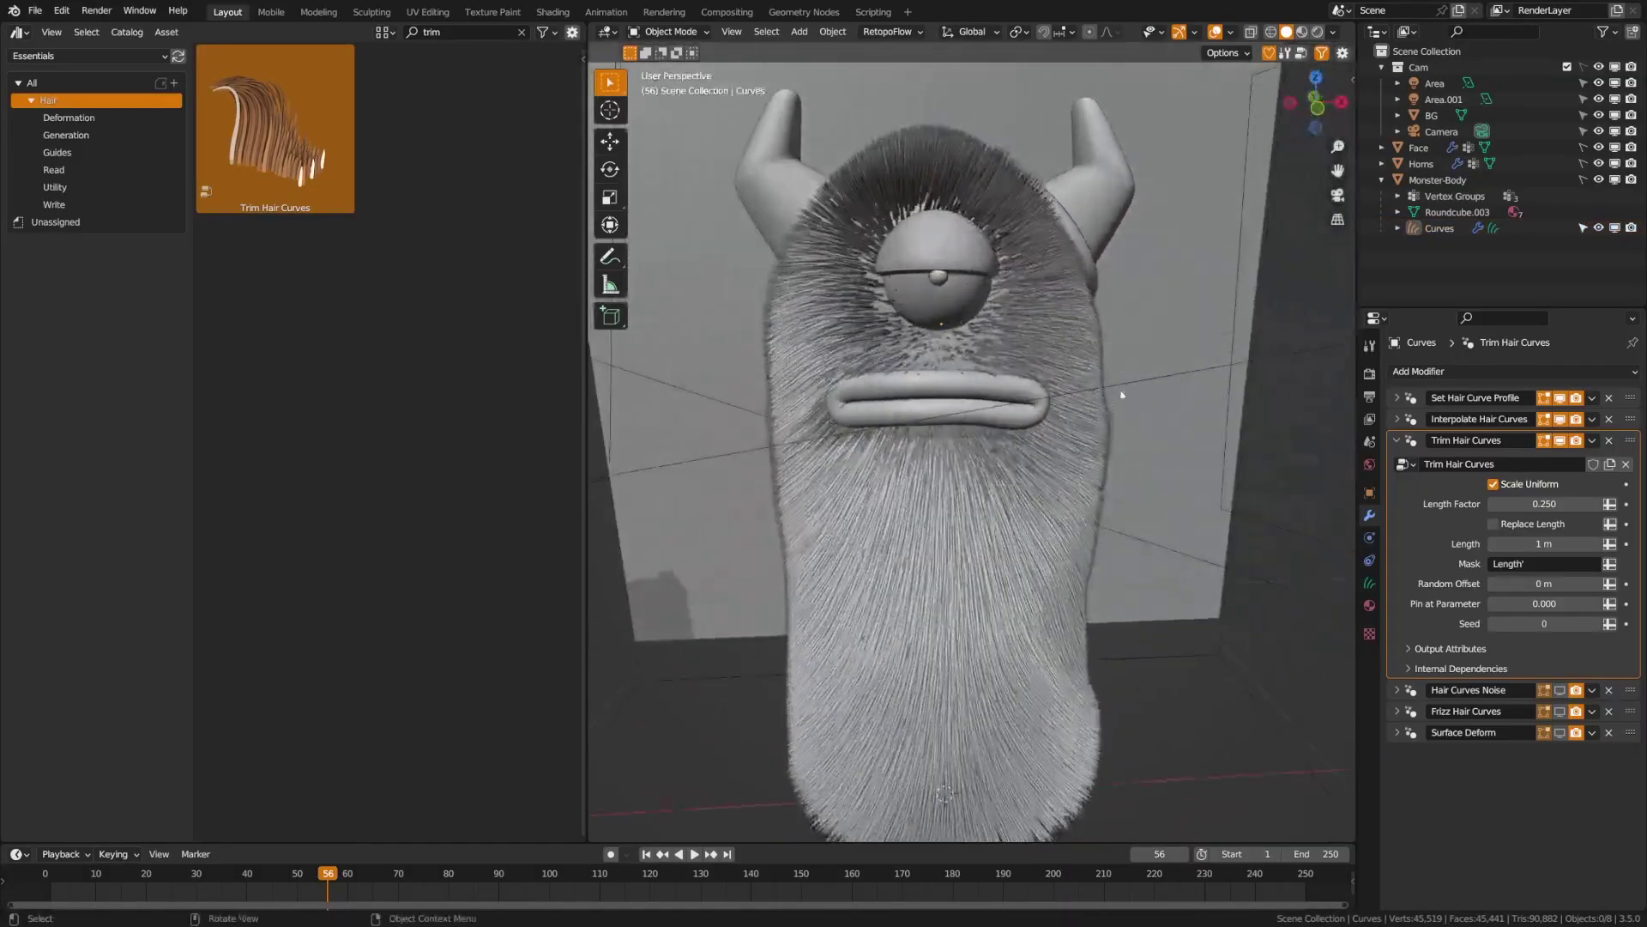
middle_drag(957, 398, 1018, 397)
key(shift)
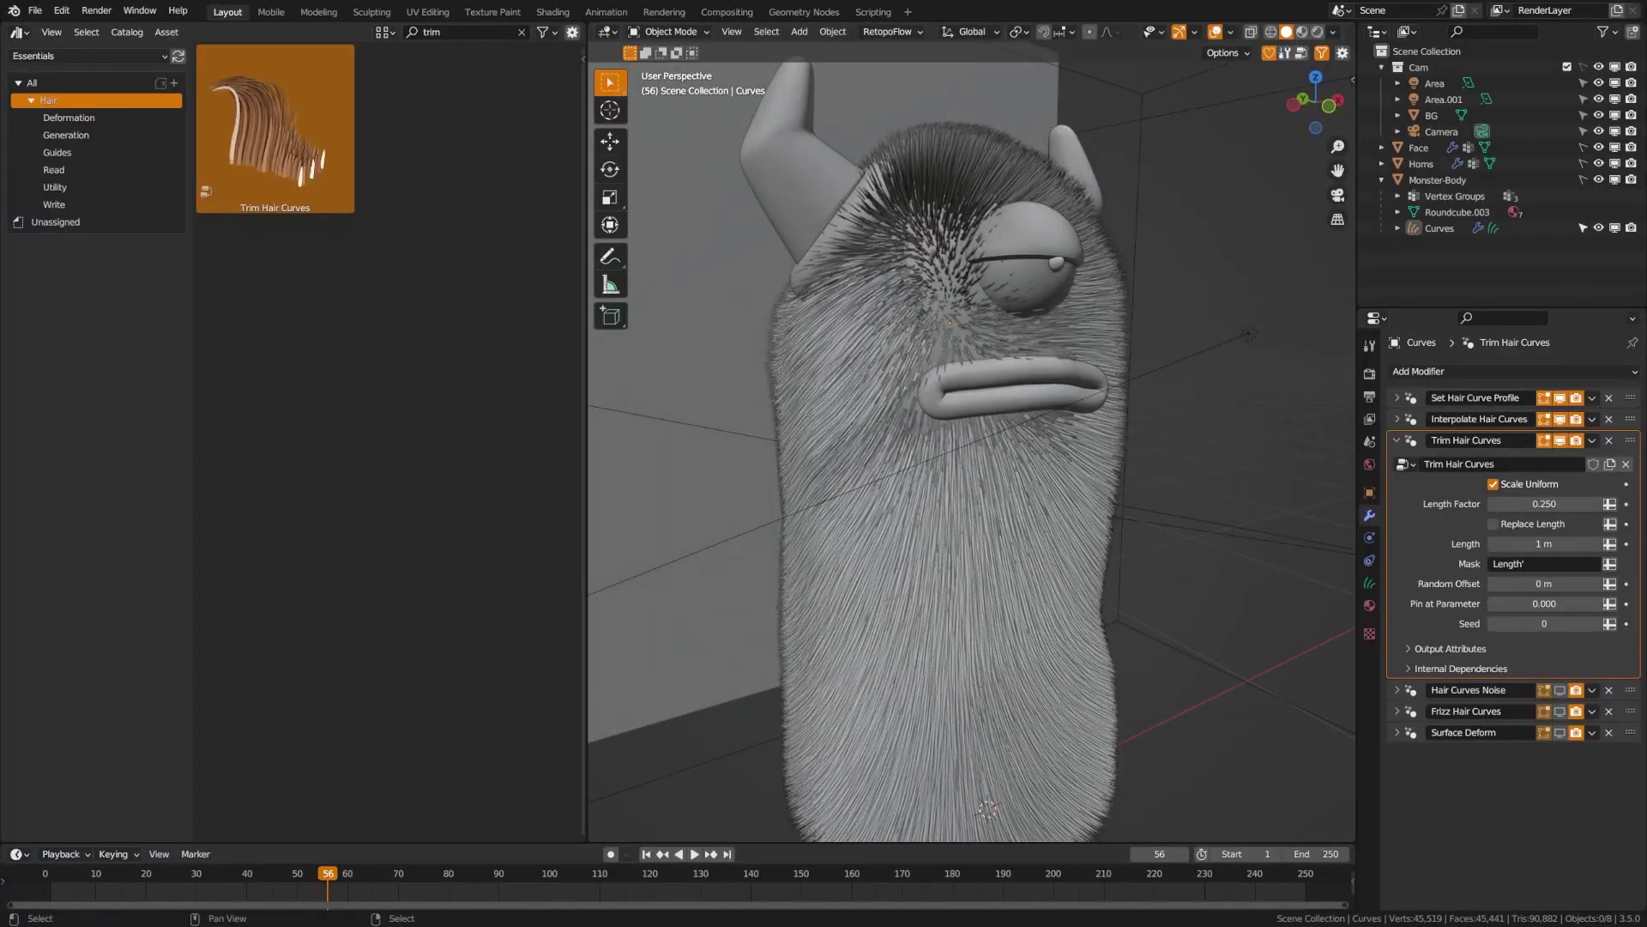
key(KP_1)
Expand Hair Curves Noise, enable it in the viewport, and try out its Factor, leaving it at 1
click(1397, 440)
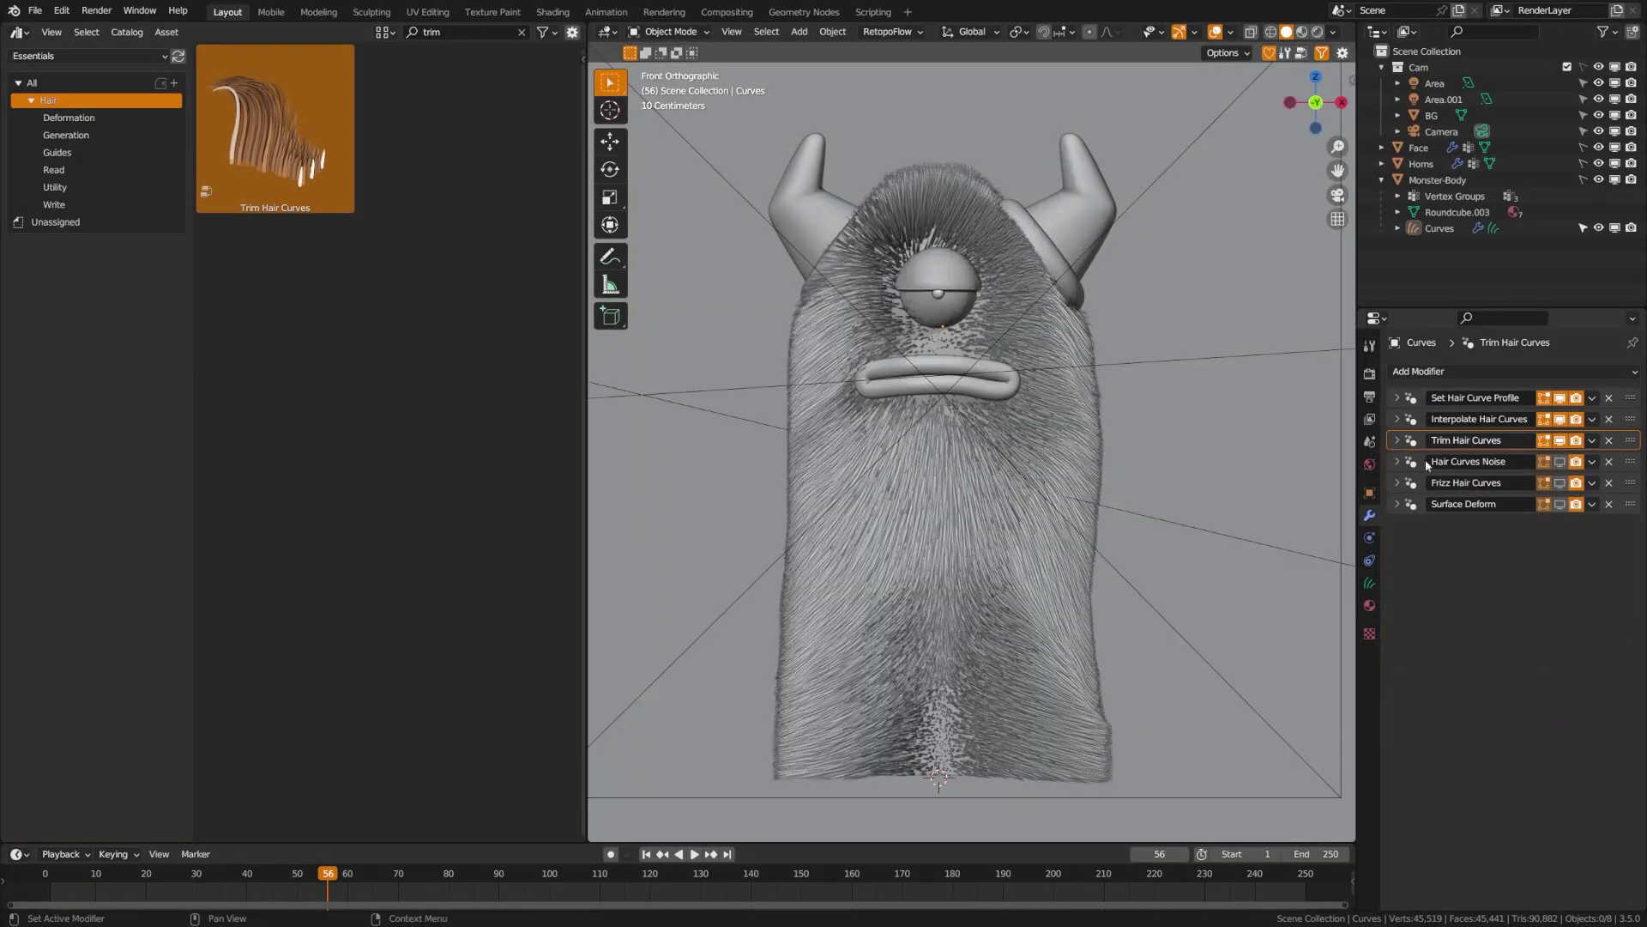
click(1397, 461)
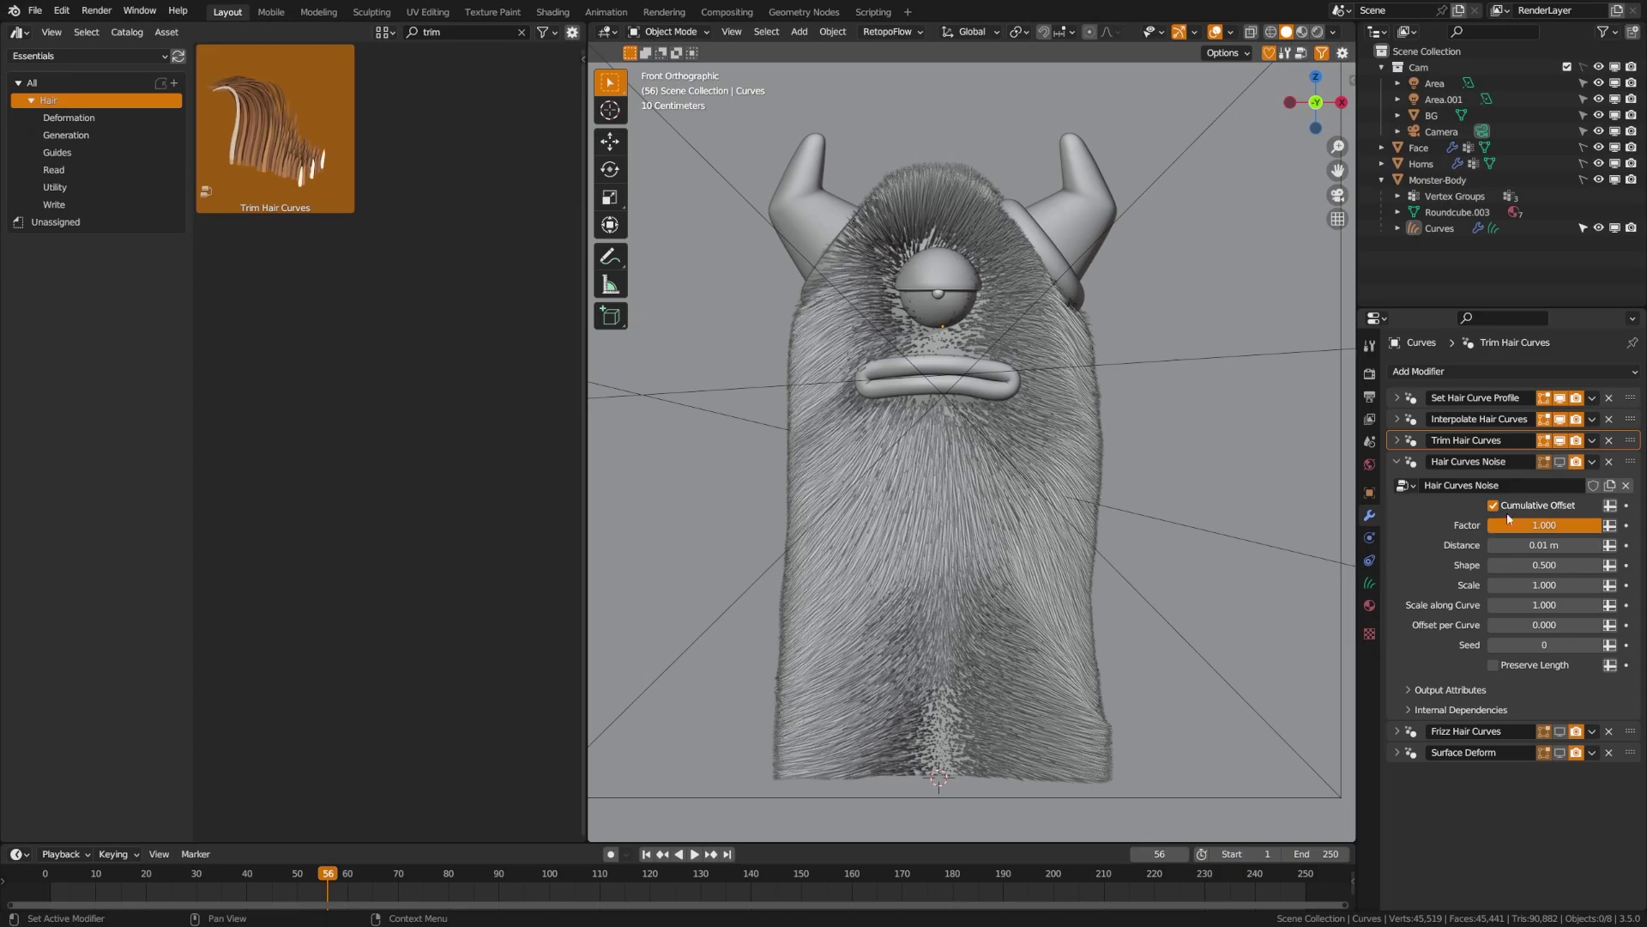
click(1560, 461)
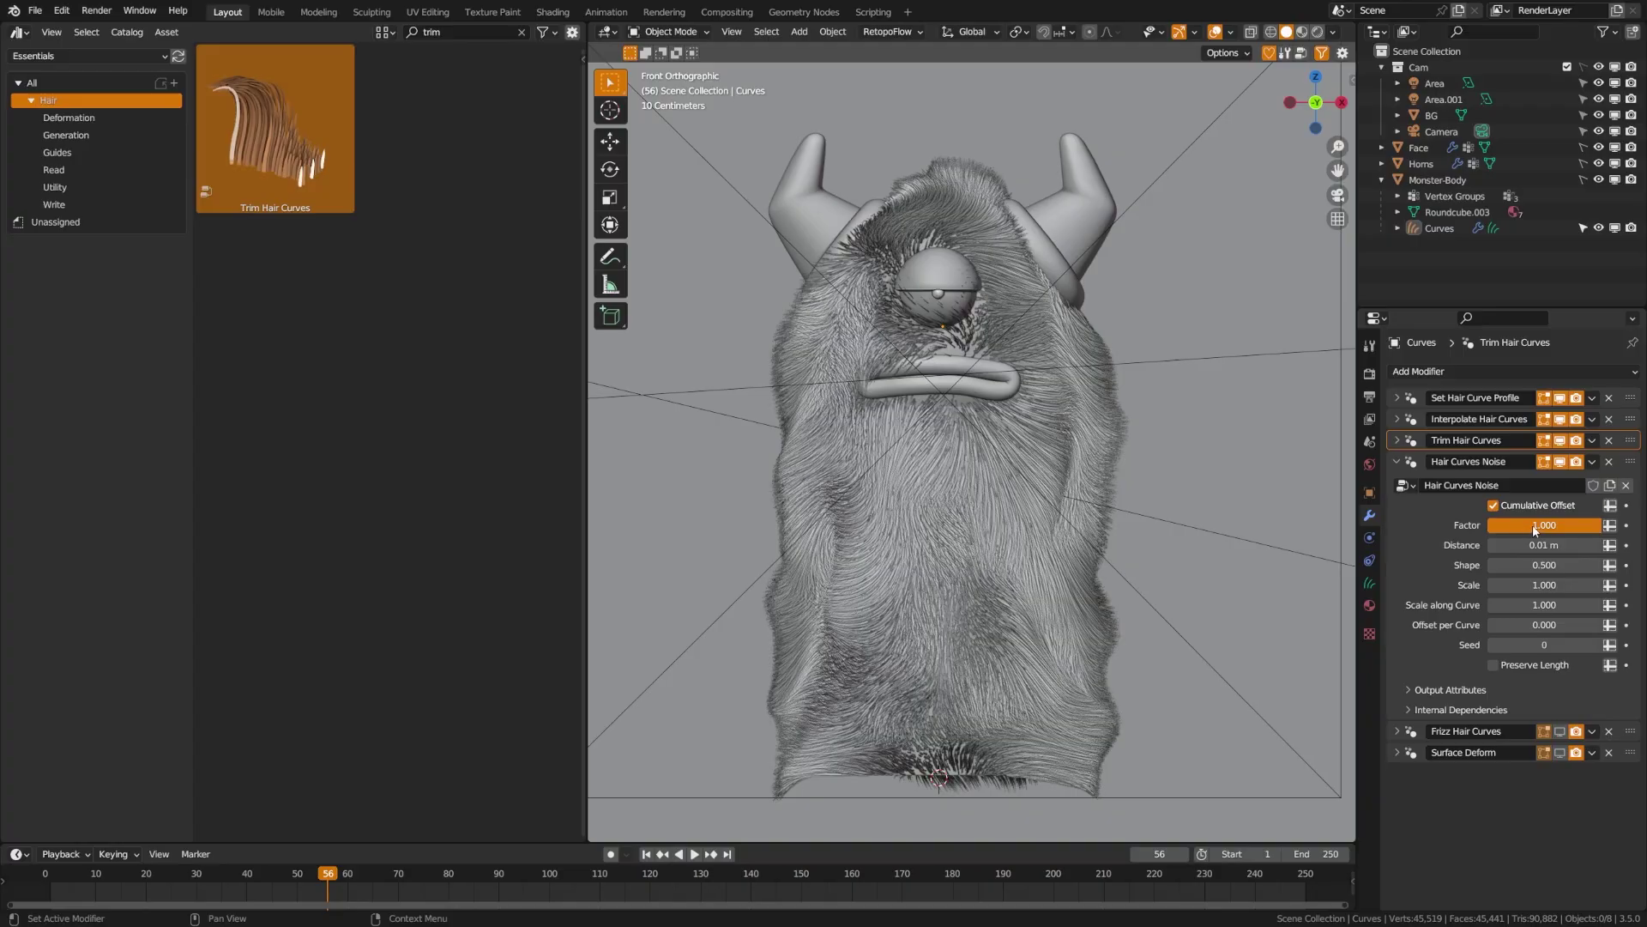
mouse_move(1545, 525)
mouse_down()
mouse_move(1510, 525)
mouse_move(1545, 525)
mouse_up()
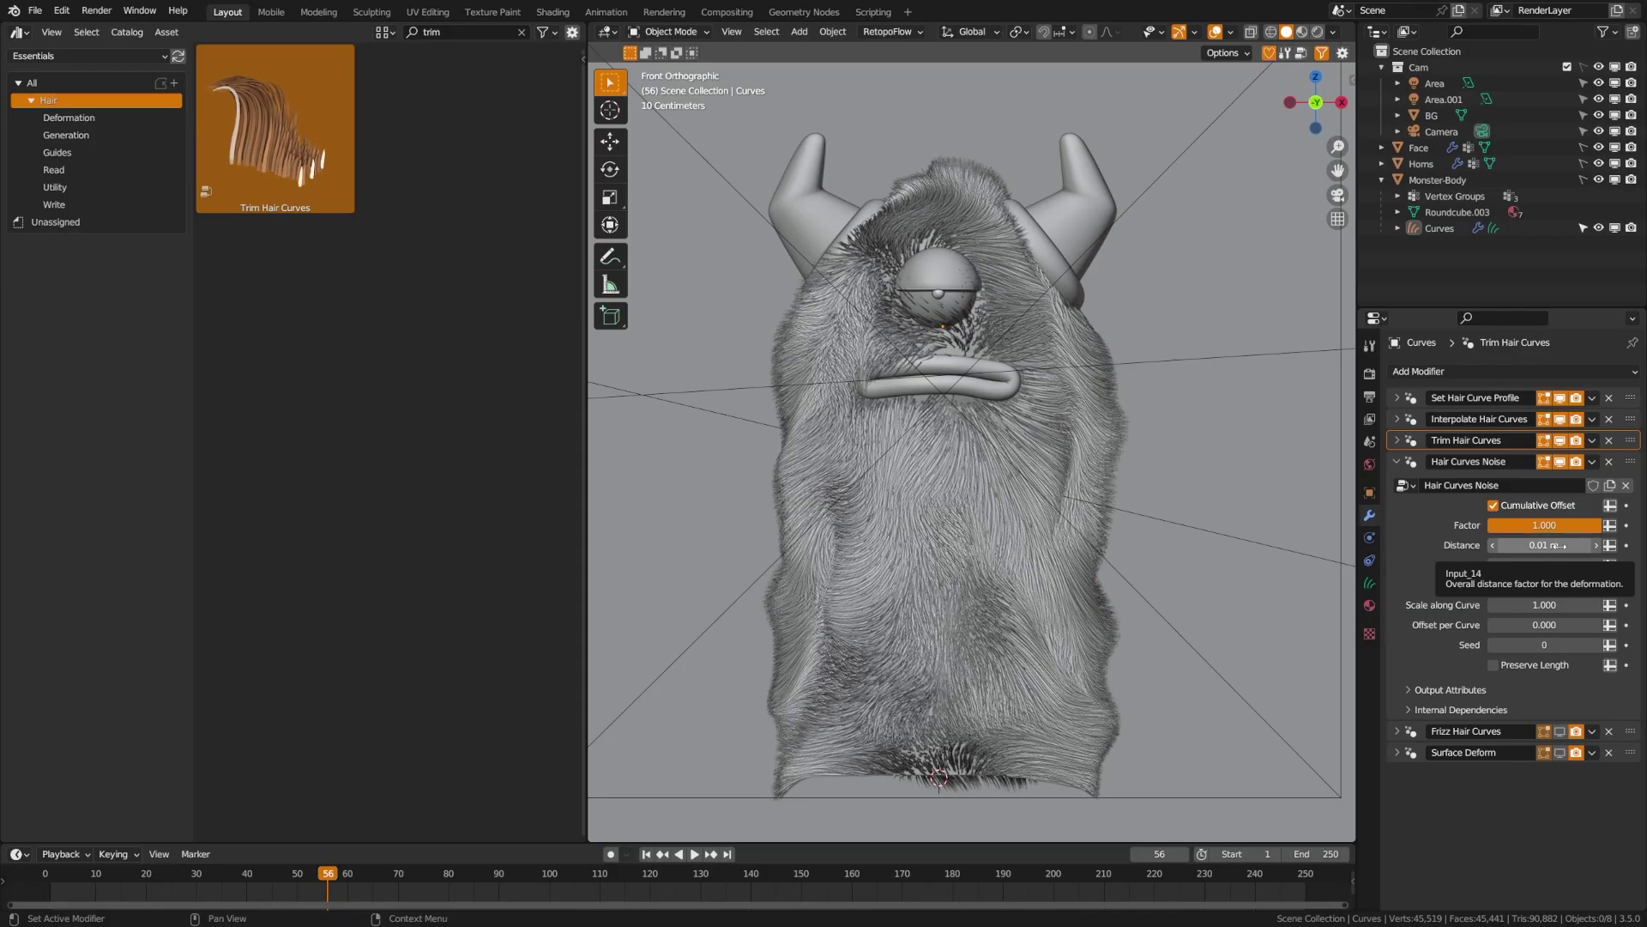
Set the Hair Curves Noise Distance to 0.005 m and its Scale to 3
click(1556, 545)
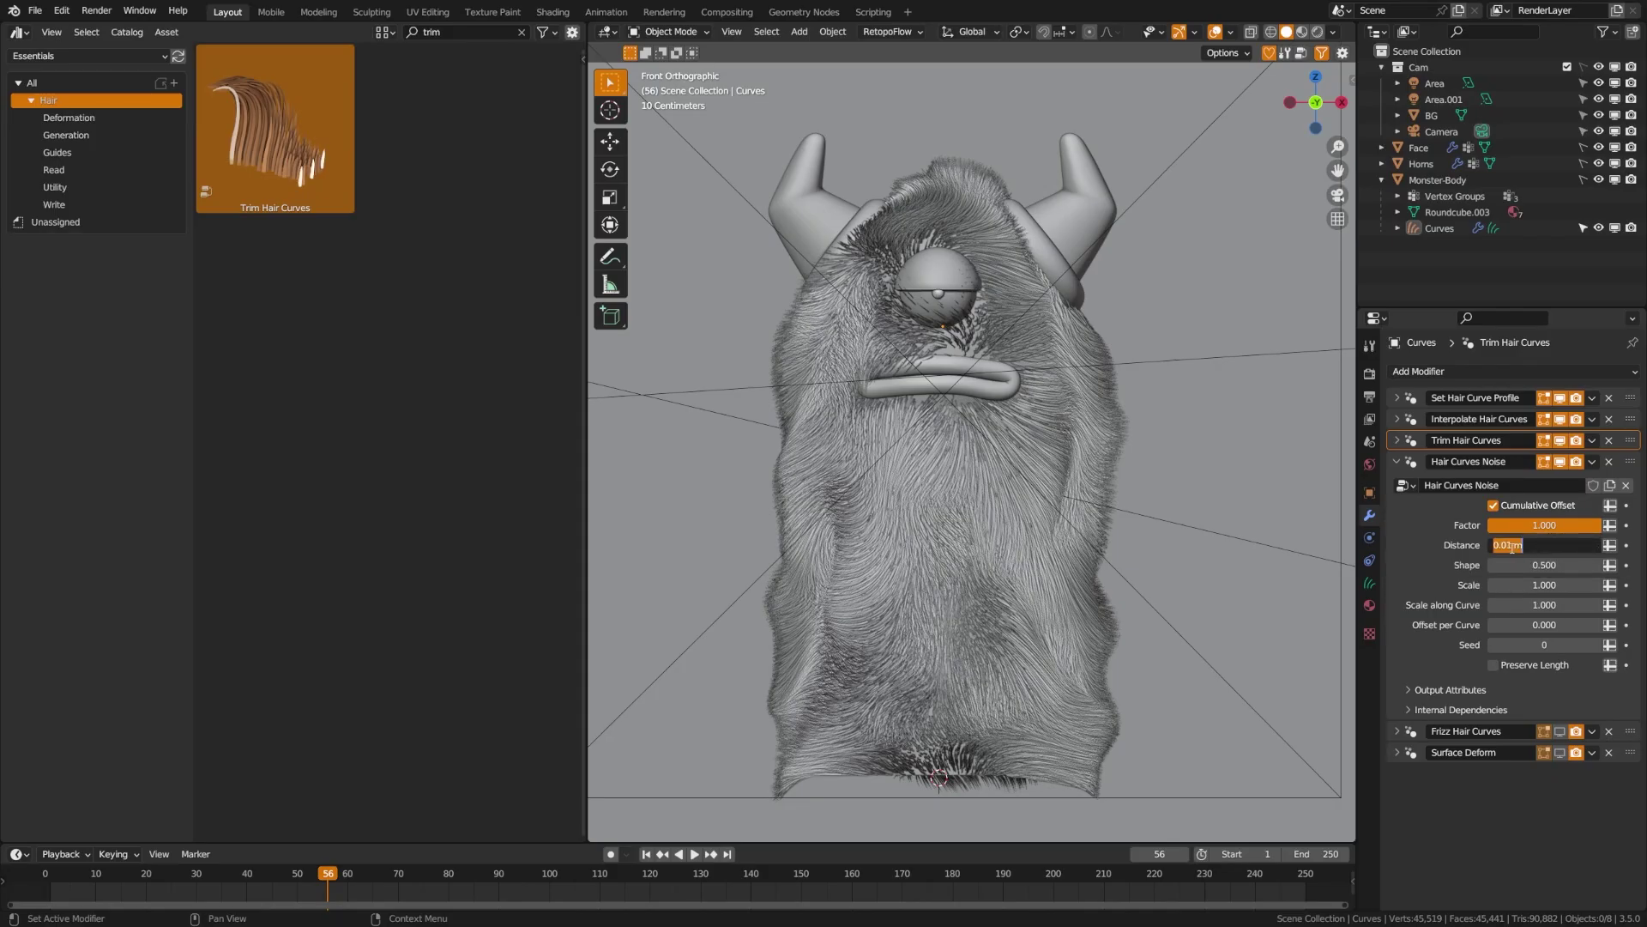
text(05)
key(Return)
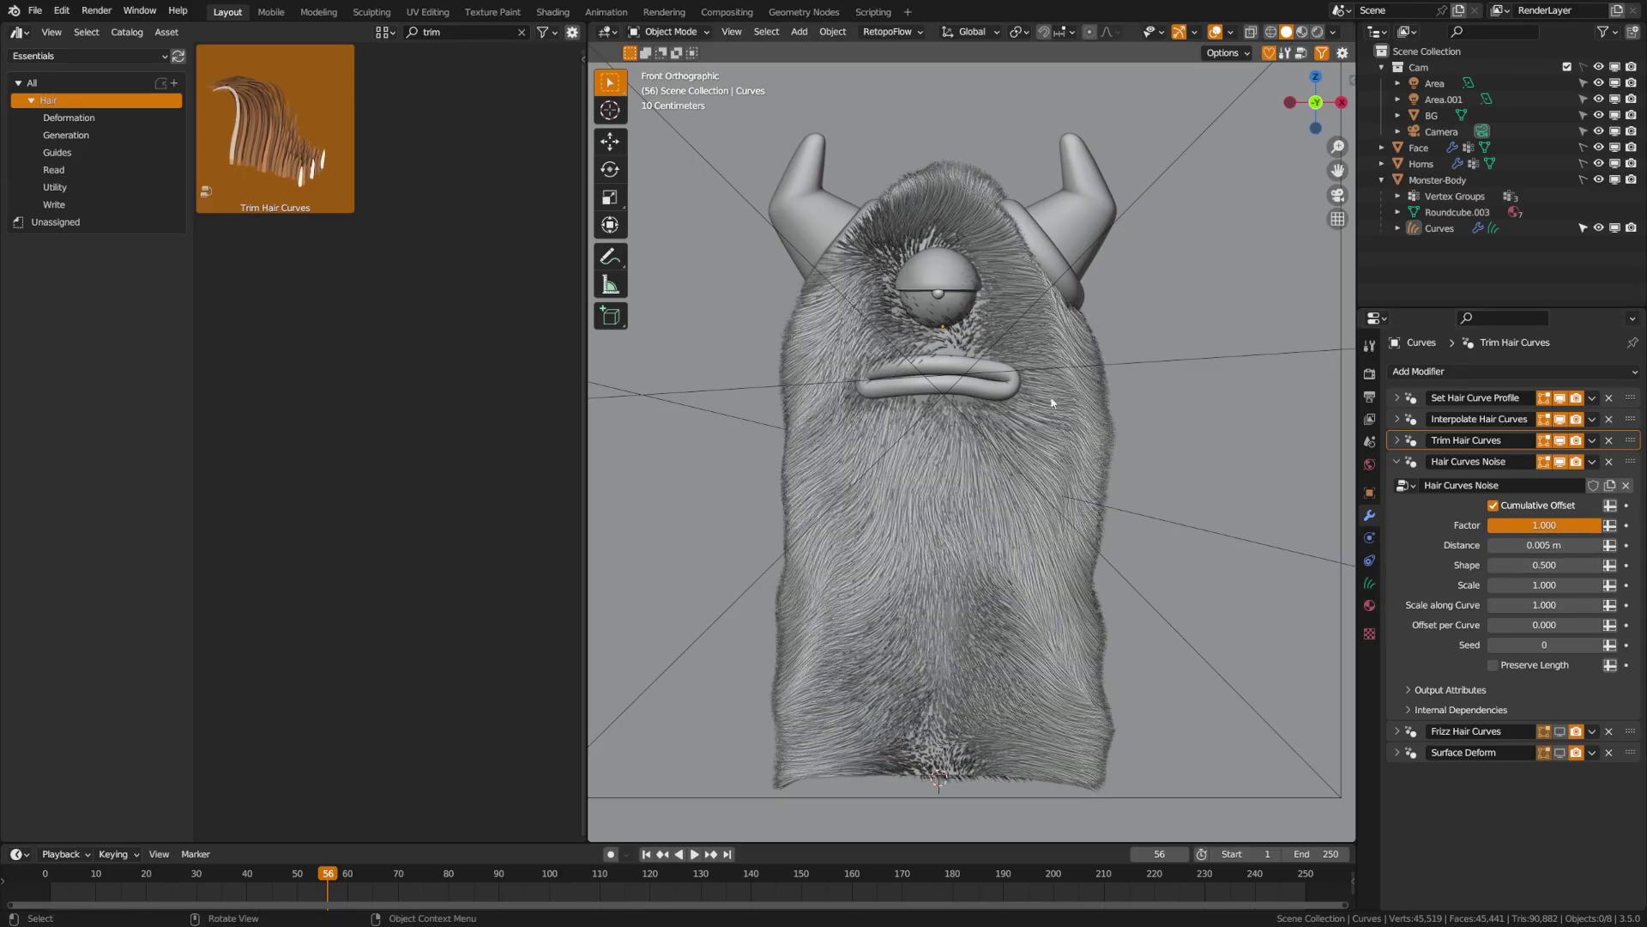
click(1543, 588)
text(3)
key(Return)
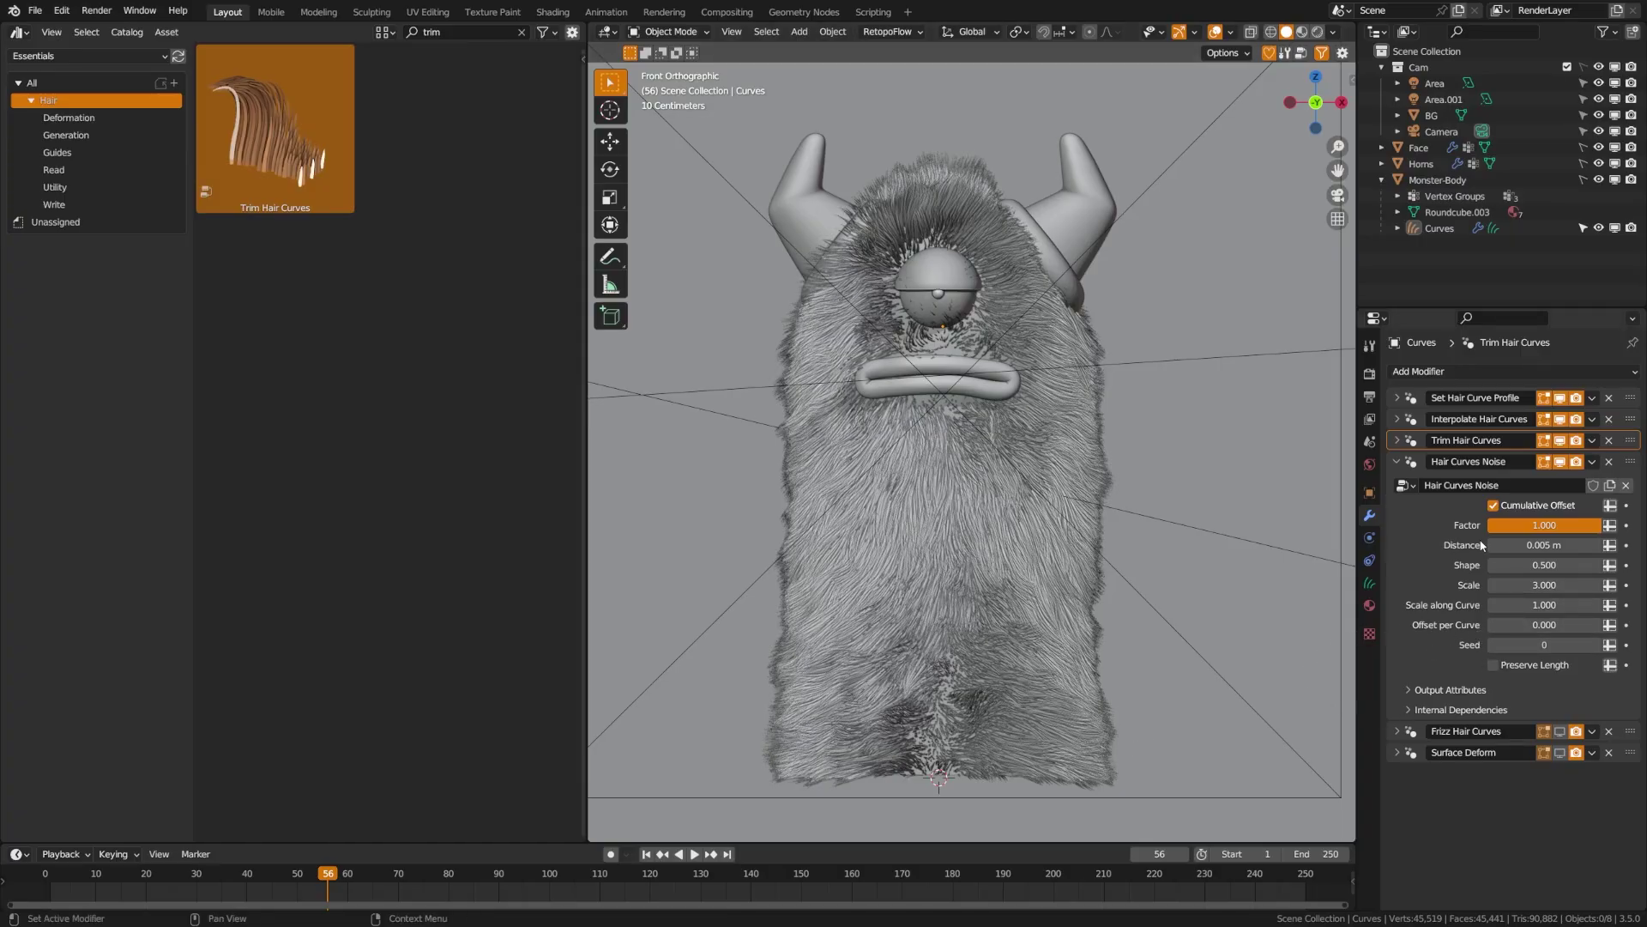
Try out Preserve Length on Hair Curves Noise, leave it disabled and collapse the modifier
click(1493, 665)
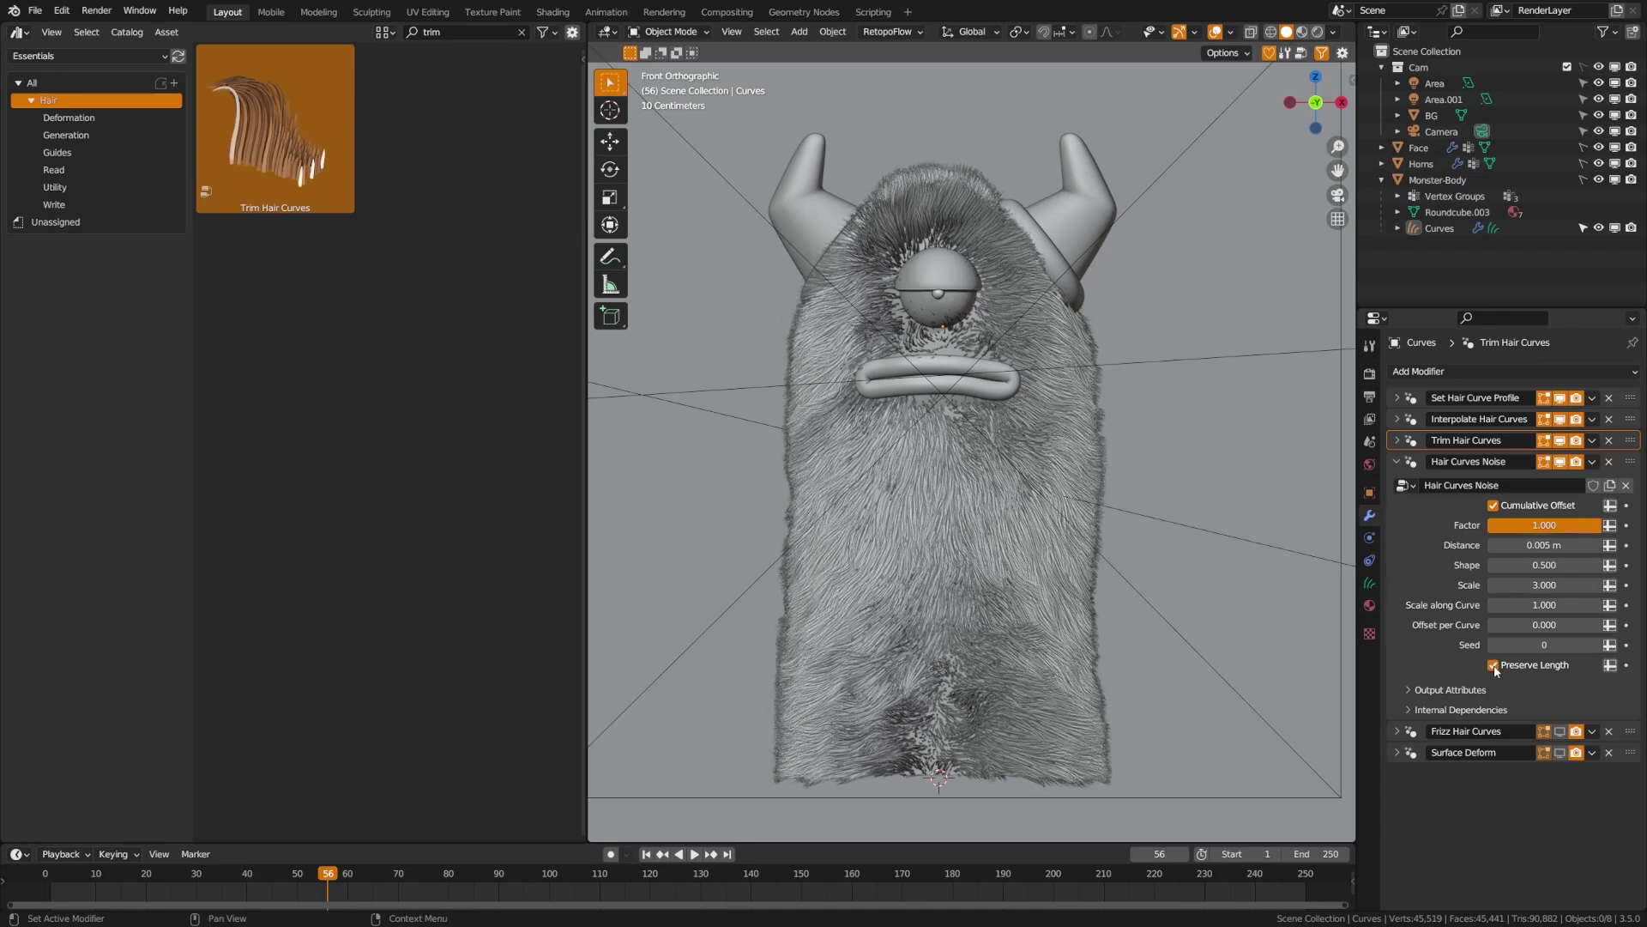
click(1494, 665)
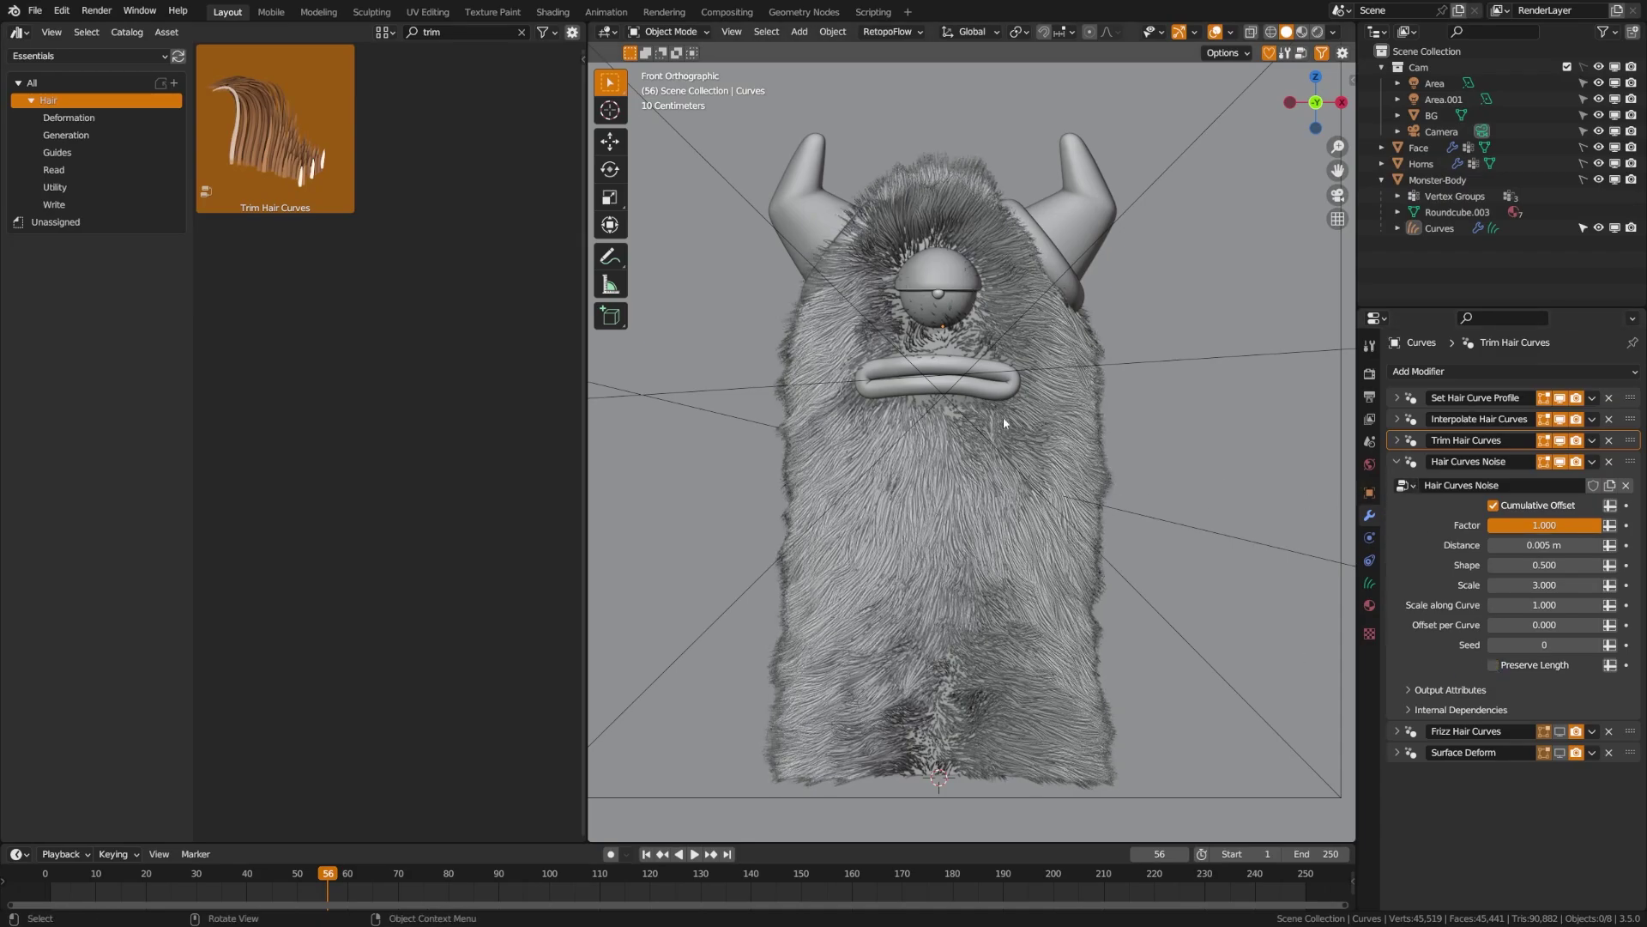
click(1396, 461)
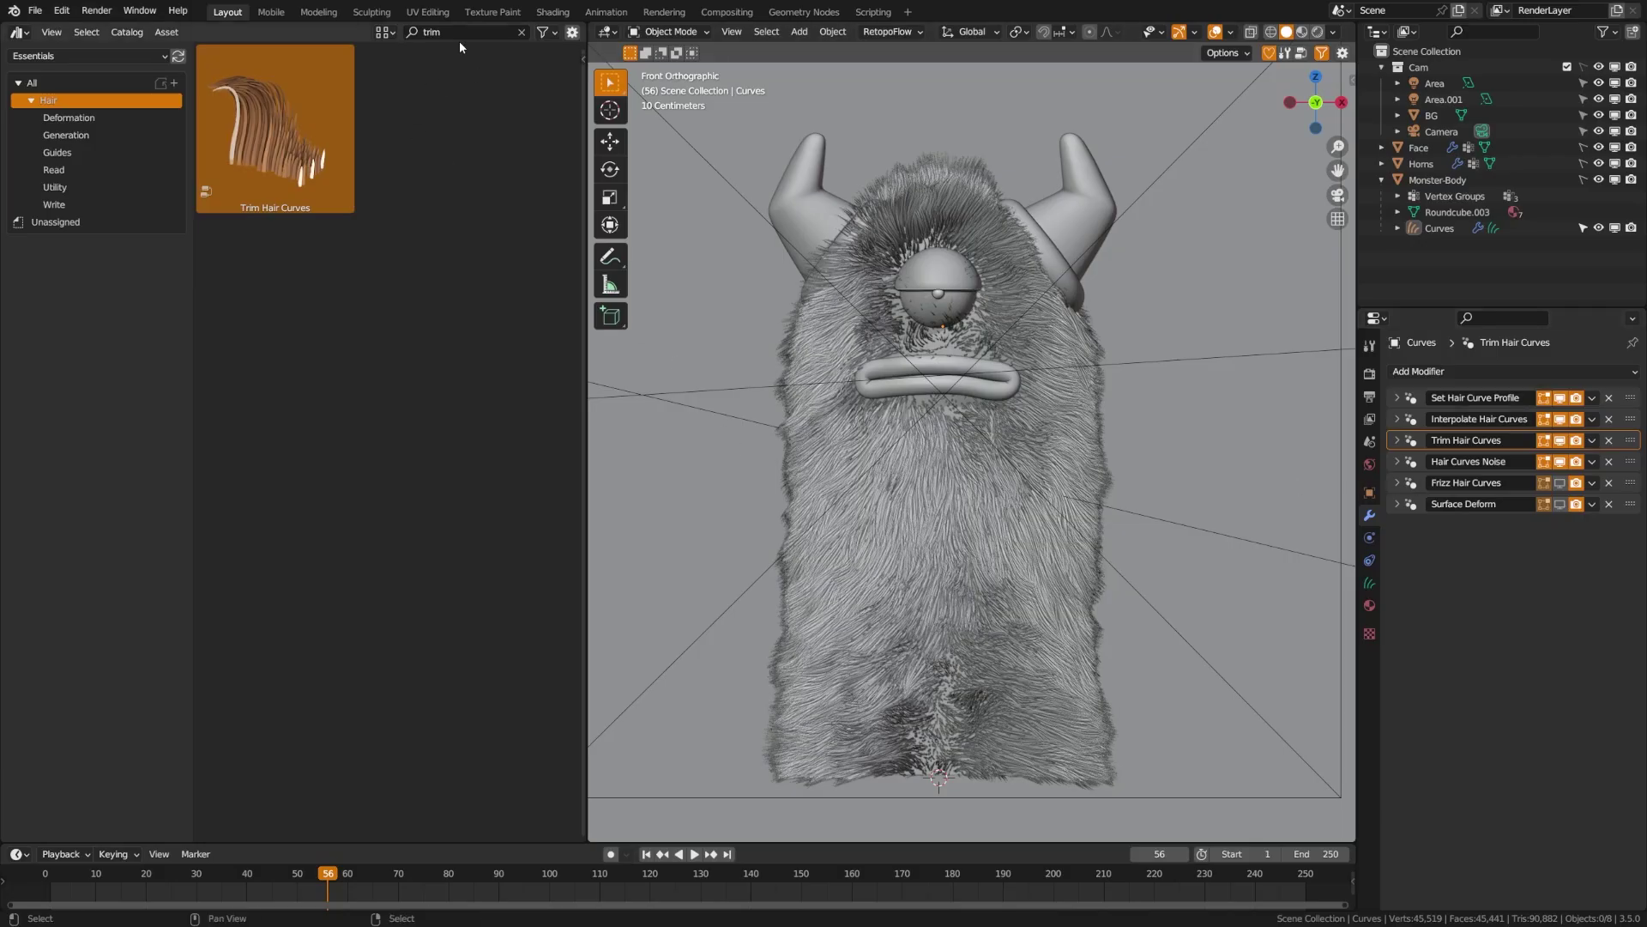
Find the Curl Hair Curves asset, add it to the fur and place it directly after Hair Curves Noise in the modifier stack
text(curl)
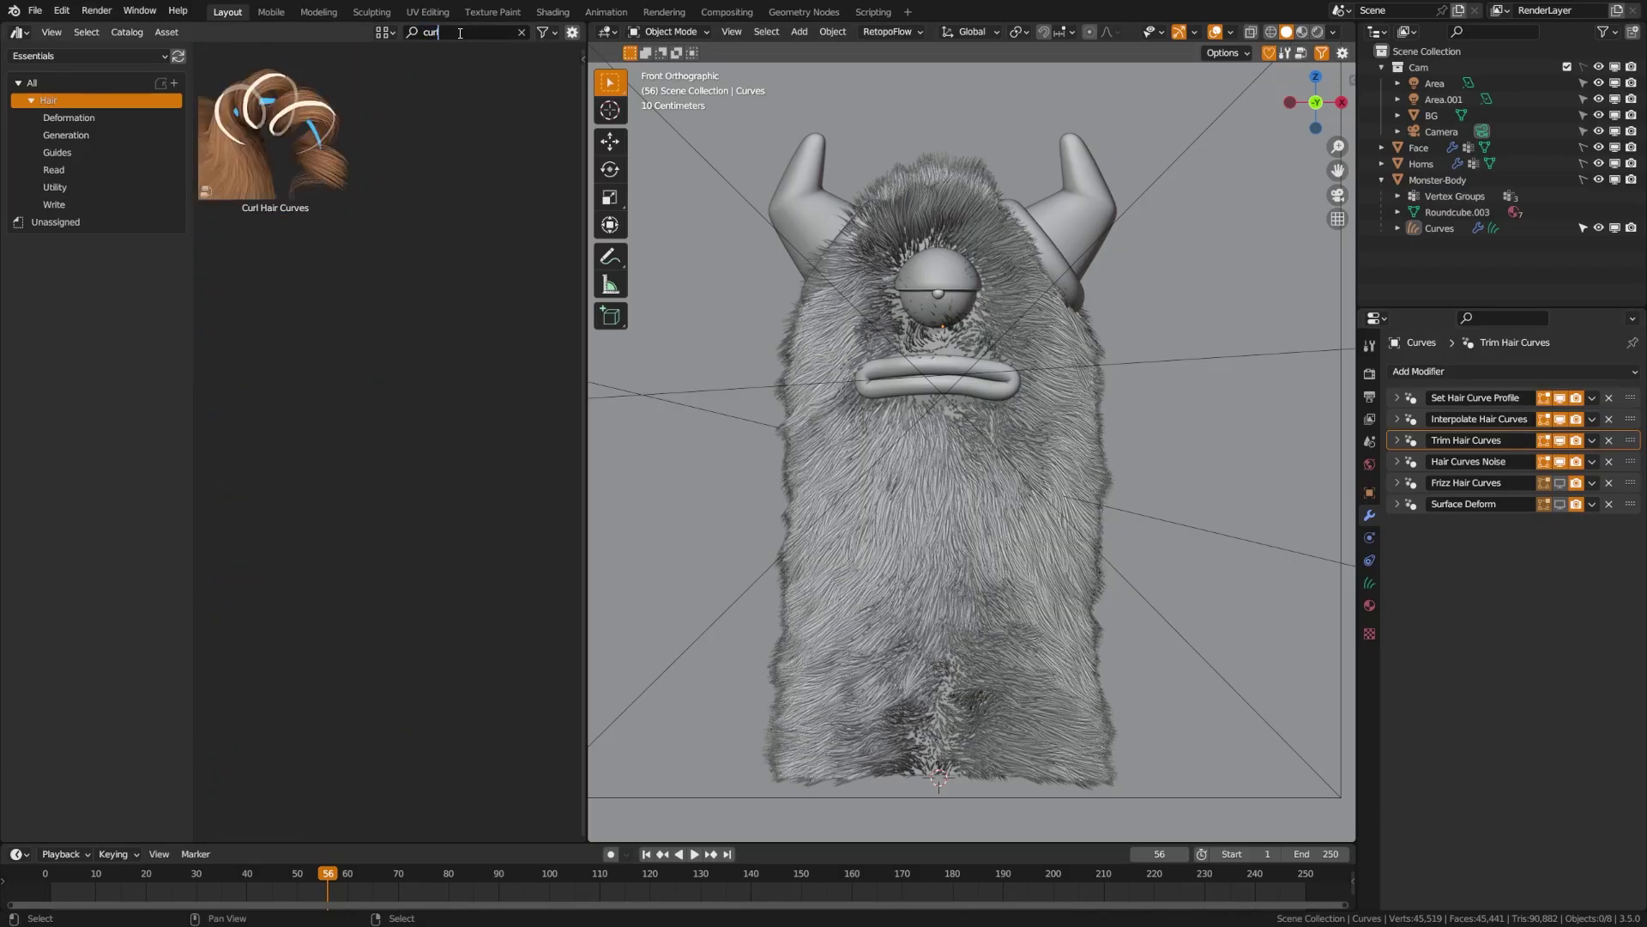
drag(258, 133, 1126, 515)
drag(1630, 525, 1633, 485)
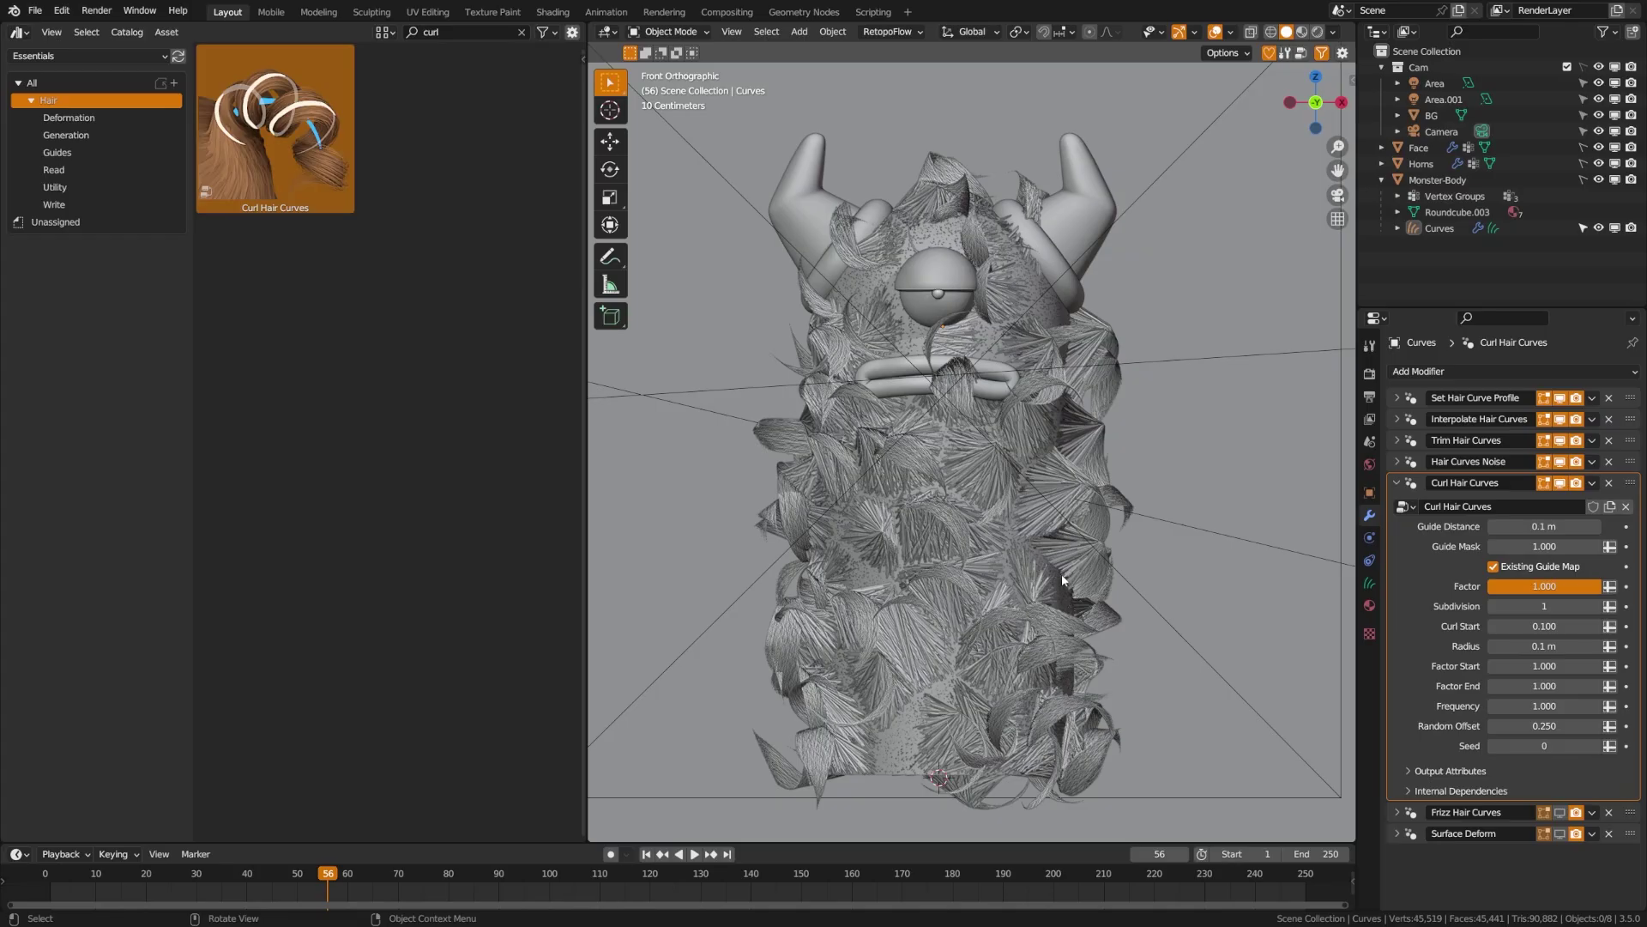
Set the Curl Hair Curves Guide Distance to 0.02 m and Guide Mask to 0.25, and disable Existing Guide Map
click(1537, 527)
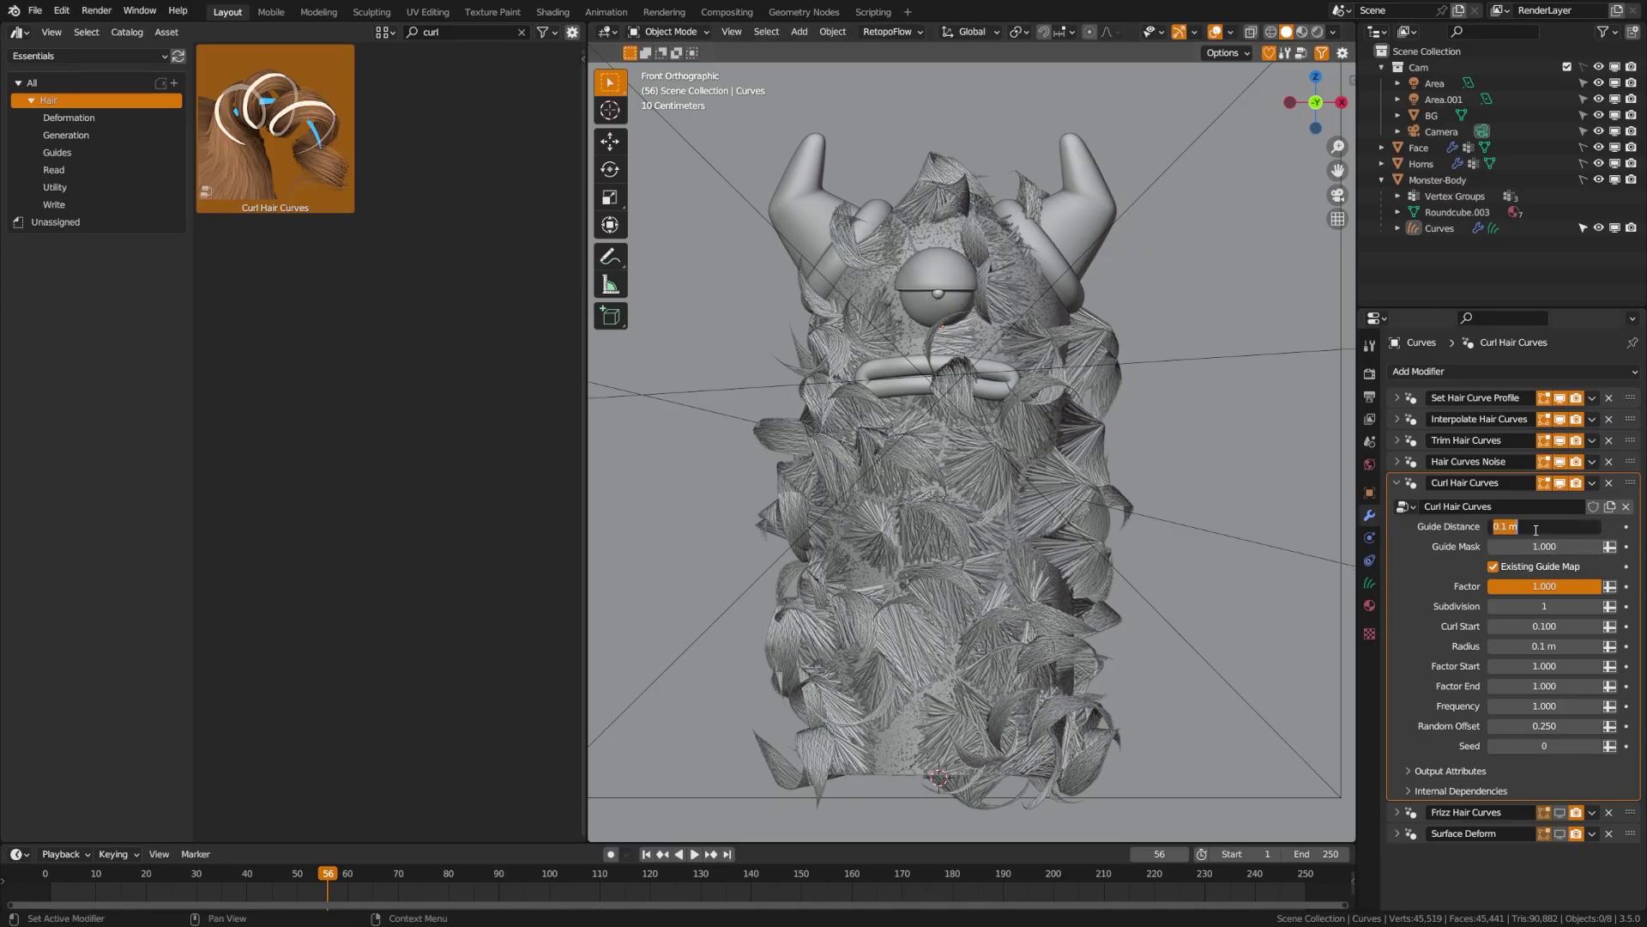
text(0.02)
key(Return)
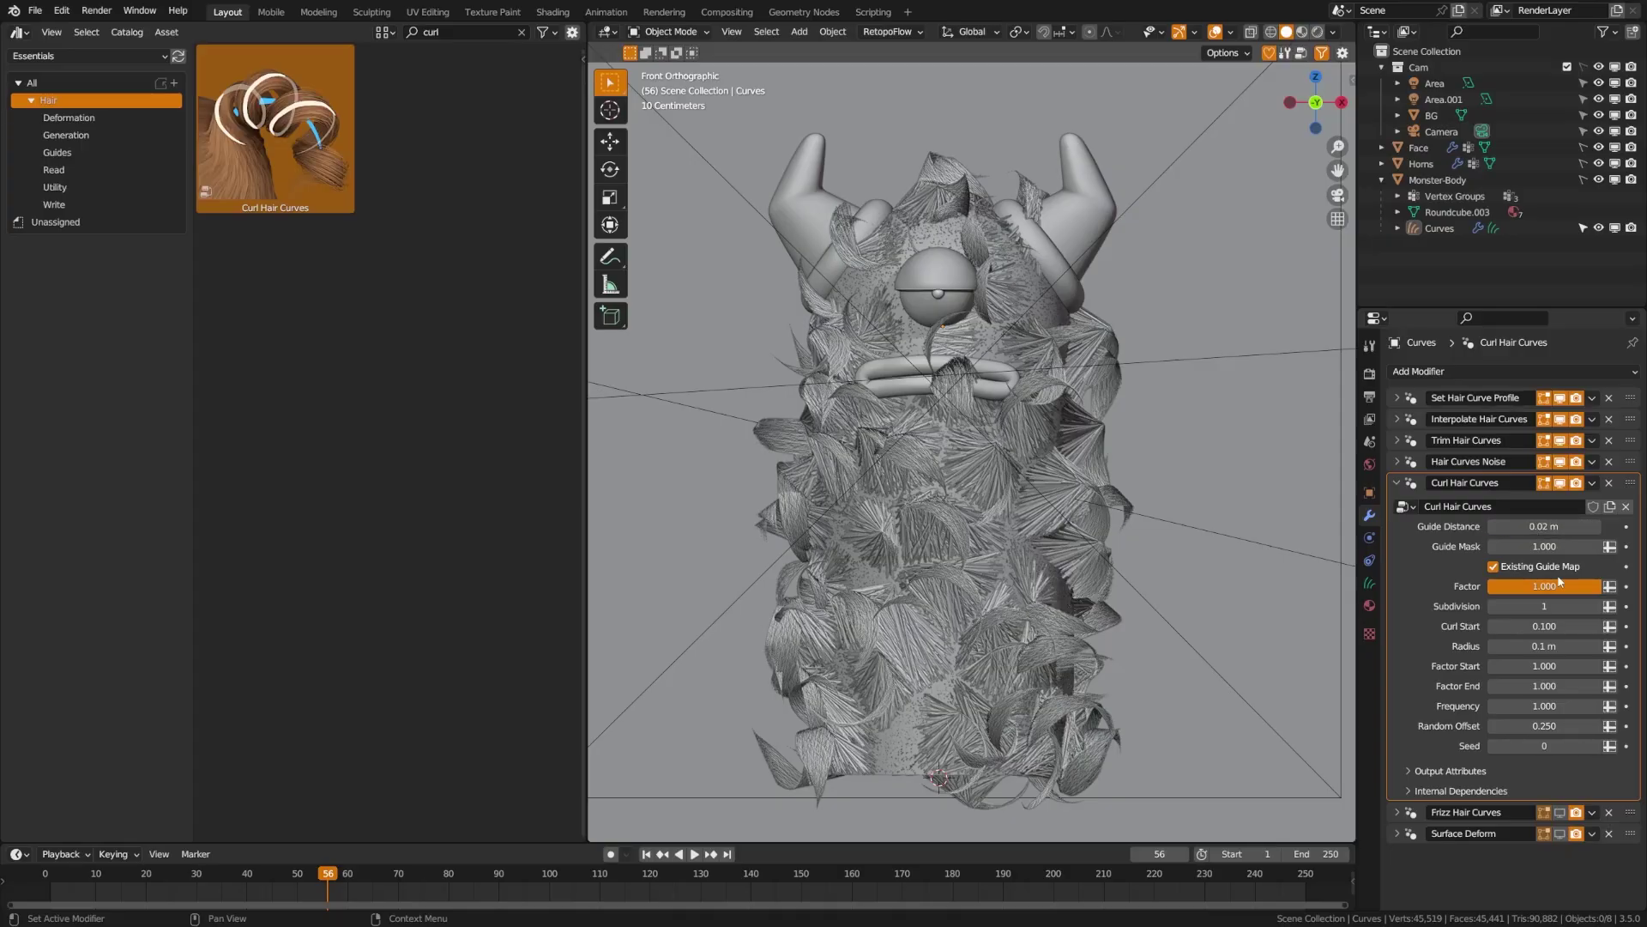
click(1545, 546)
text(.25)
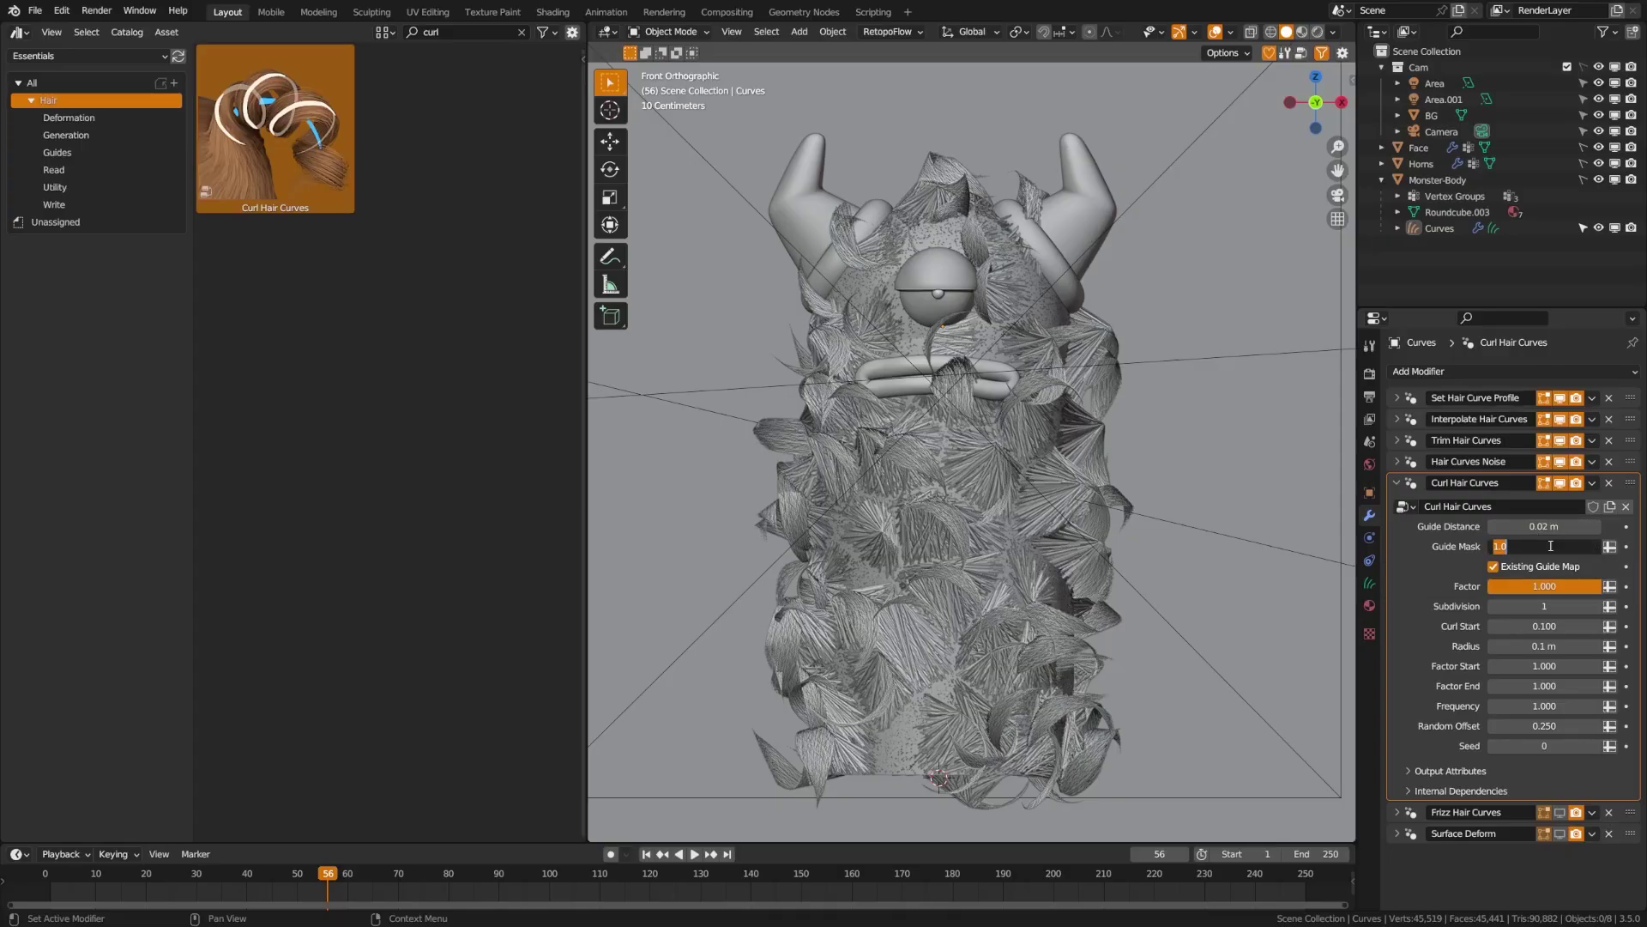
key(Return)
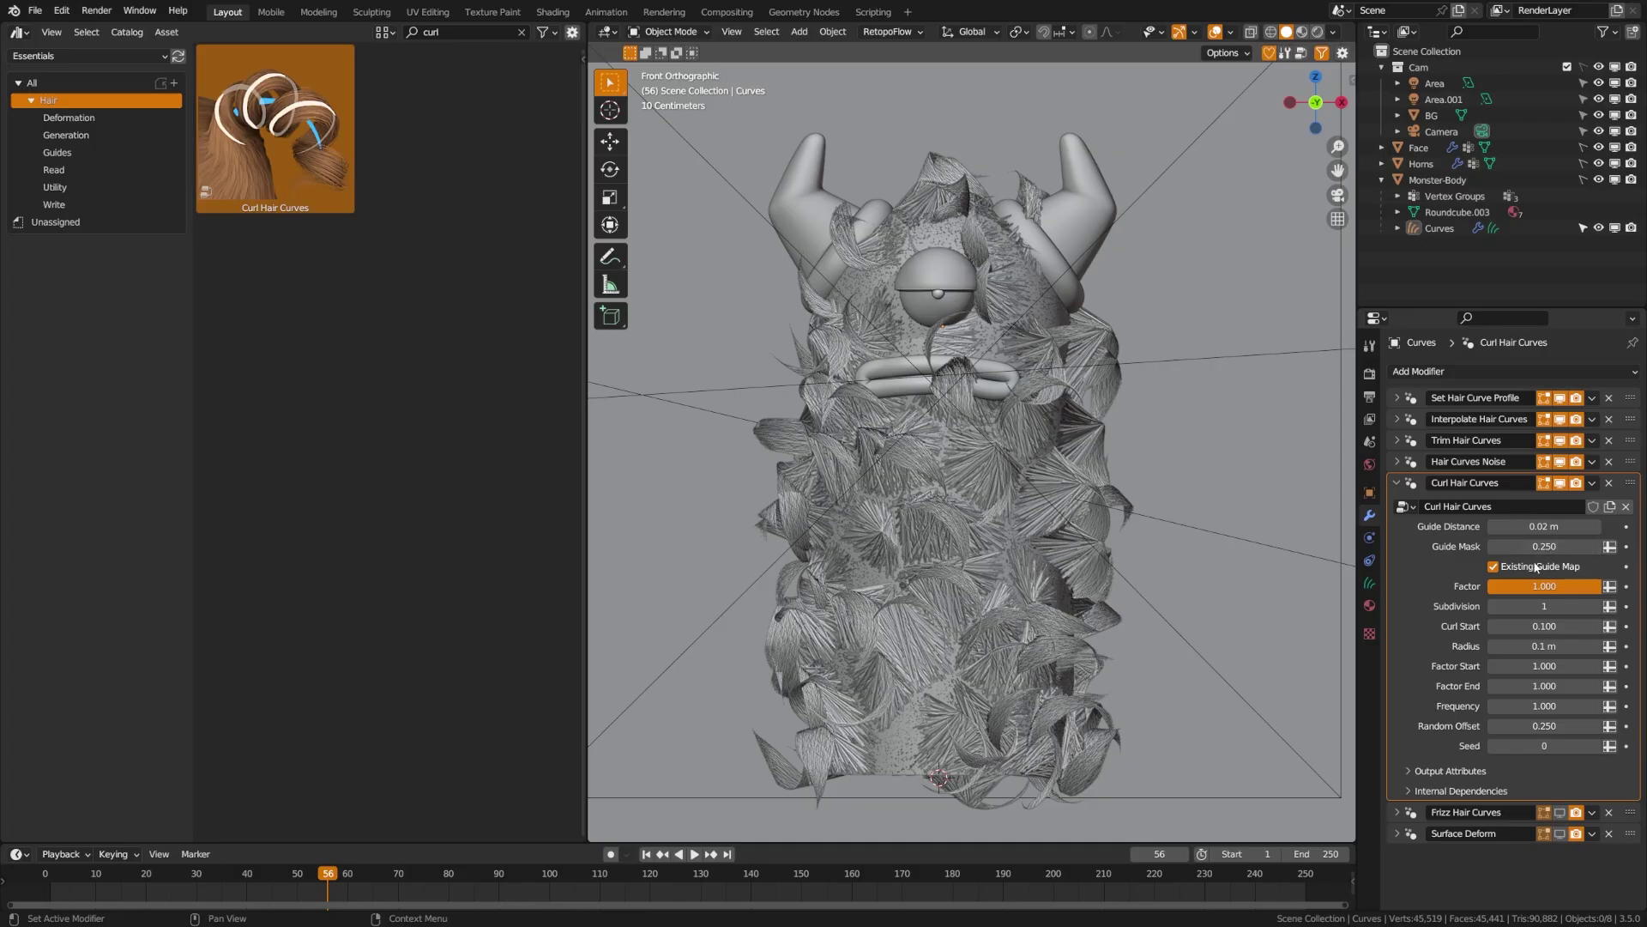
click(1536, 566)
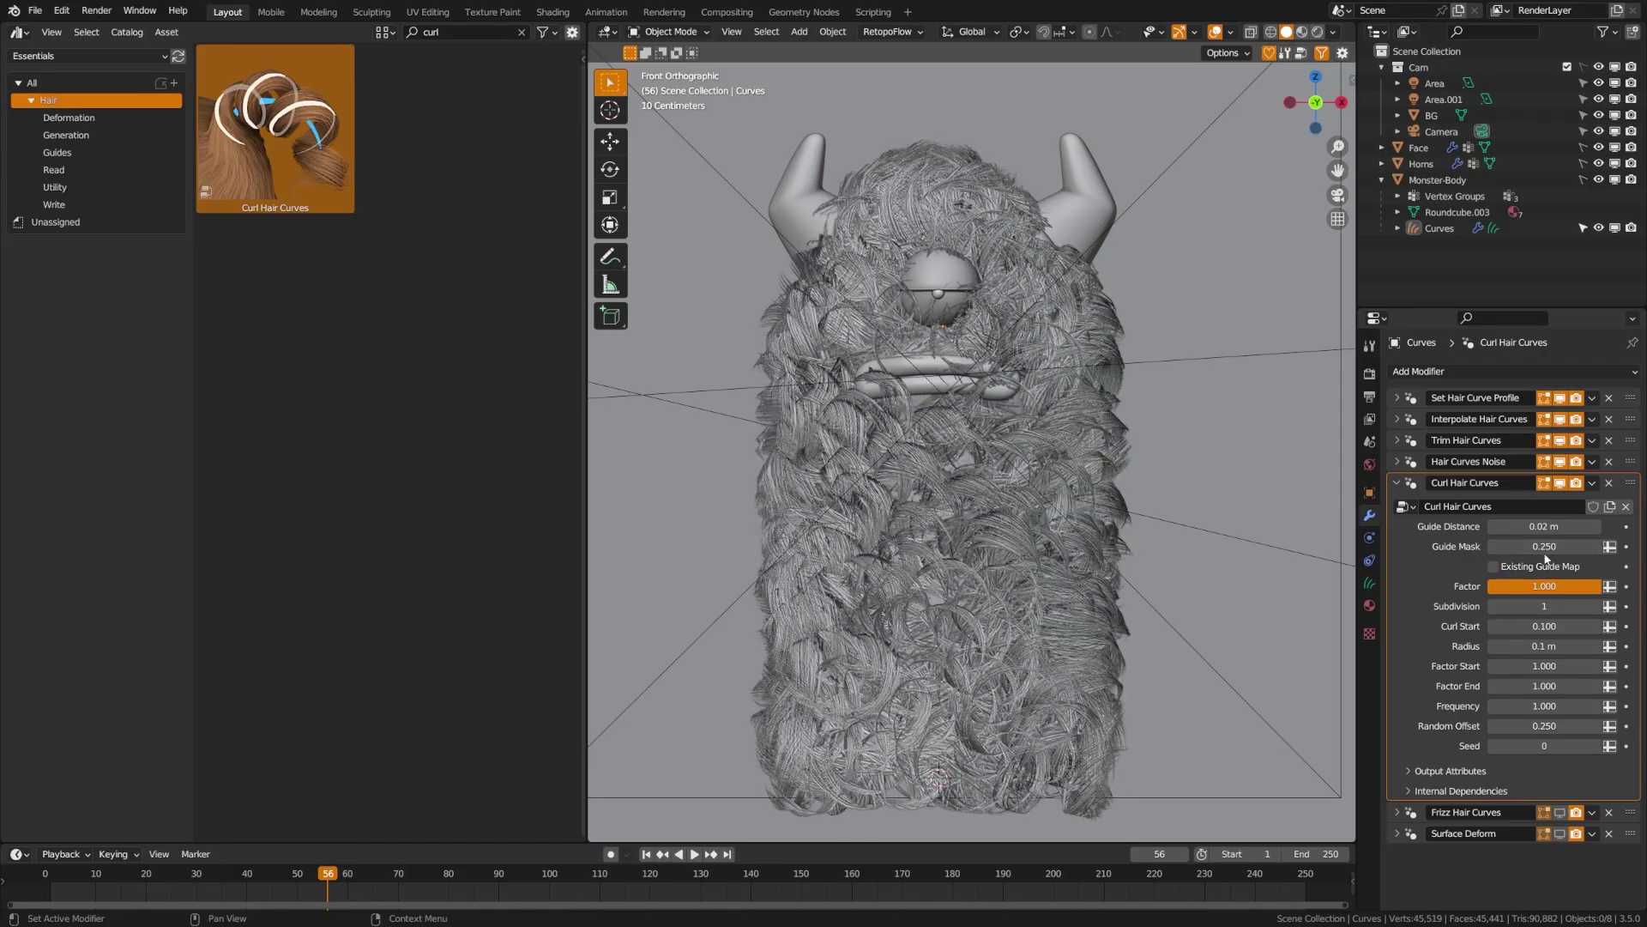
Try lower Guide Mask values for the curls, check the bare guide hairs with the other modifiers hidden, and restore the mask to 0.25
click(1494, 547)
drag(1497, 547, 1517, 532)
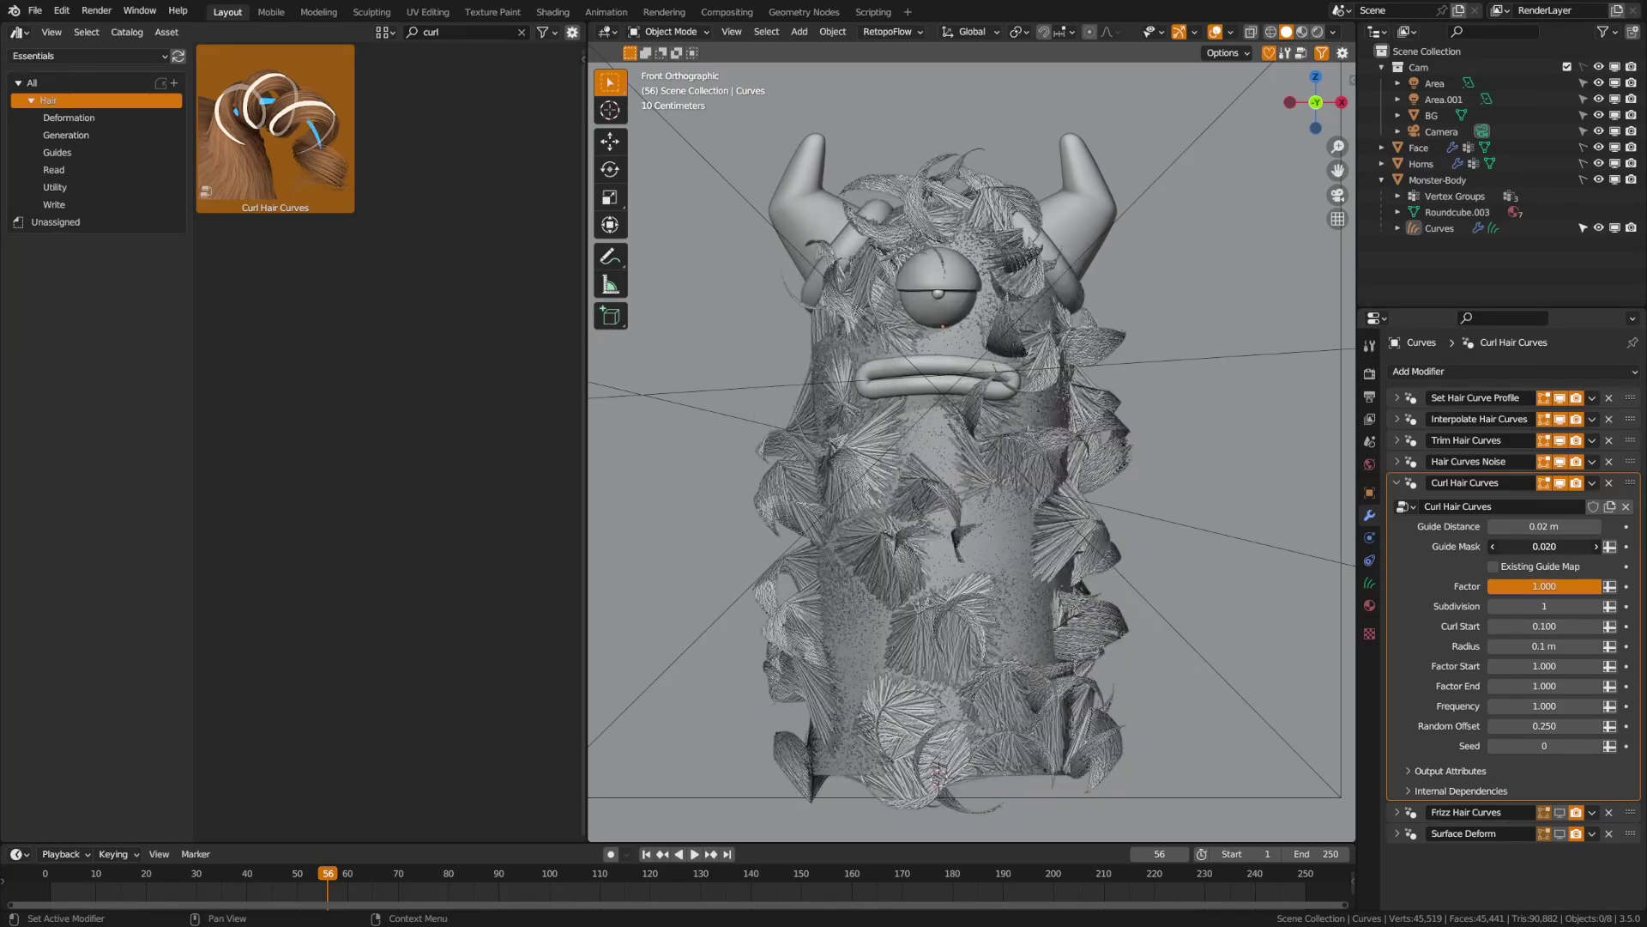
click(1560, 461)
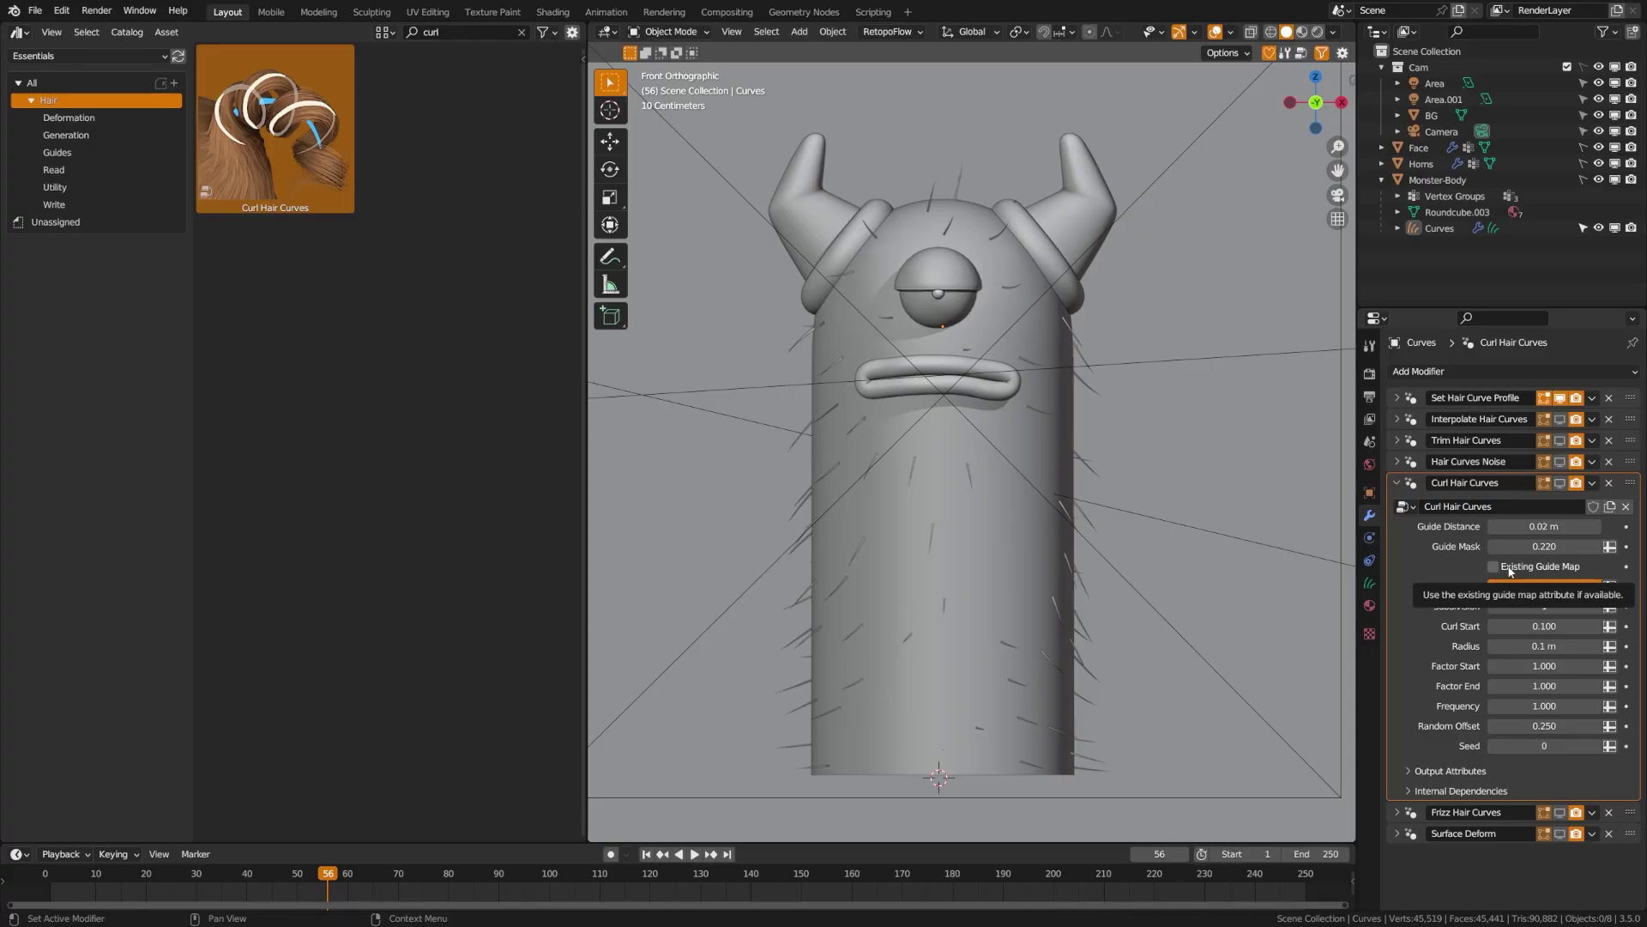
drag(1508, 546, 1520, 546)
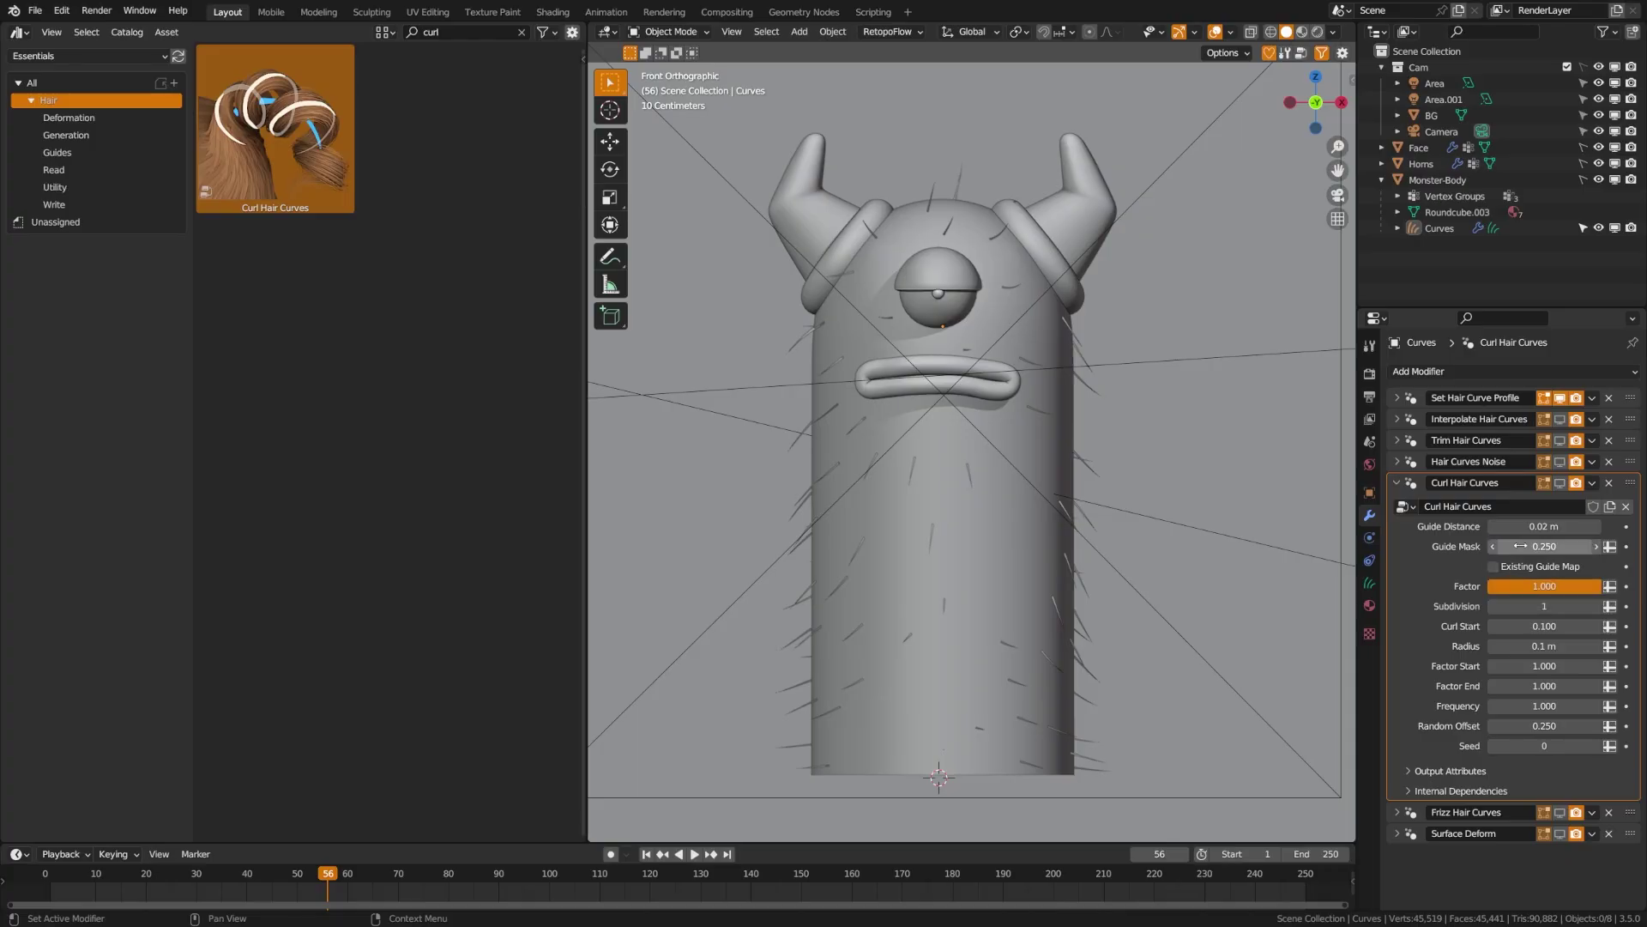
click(1560, 419)
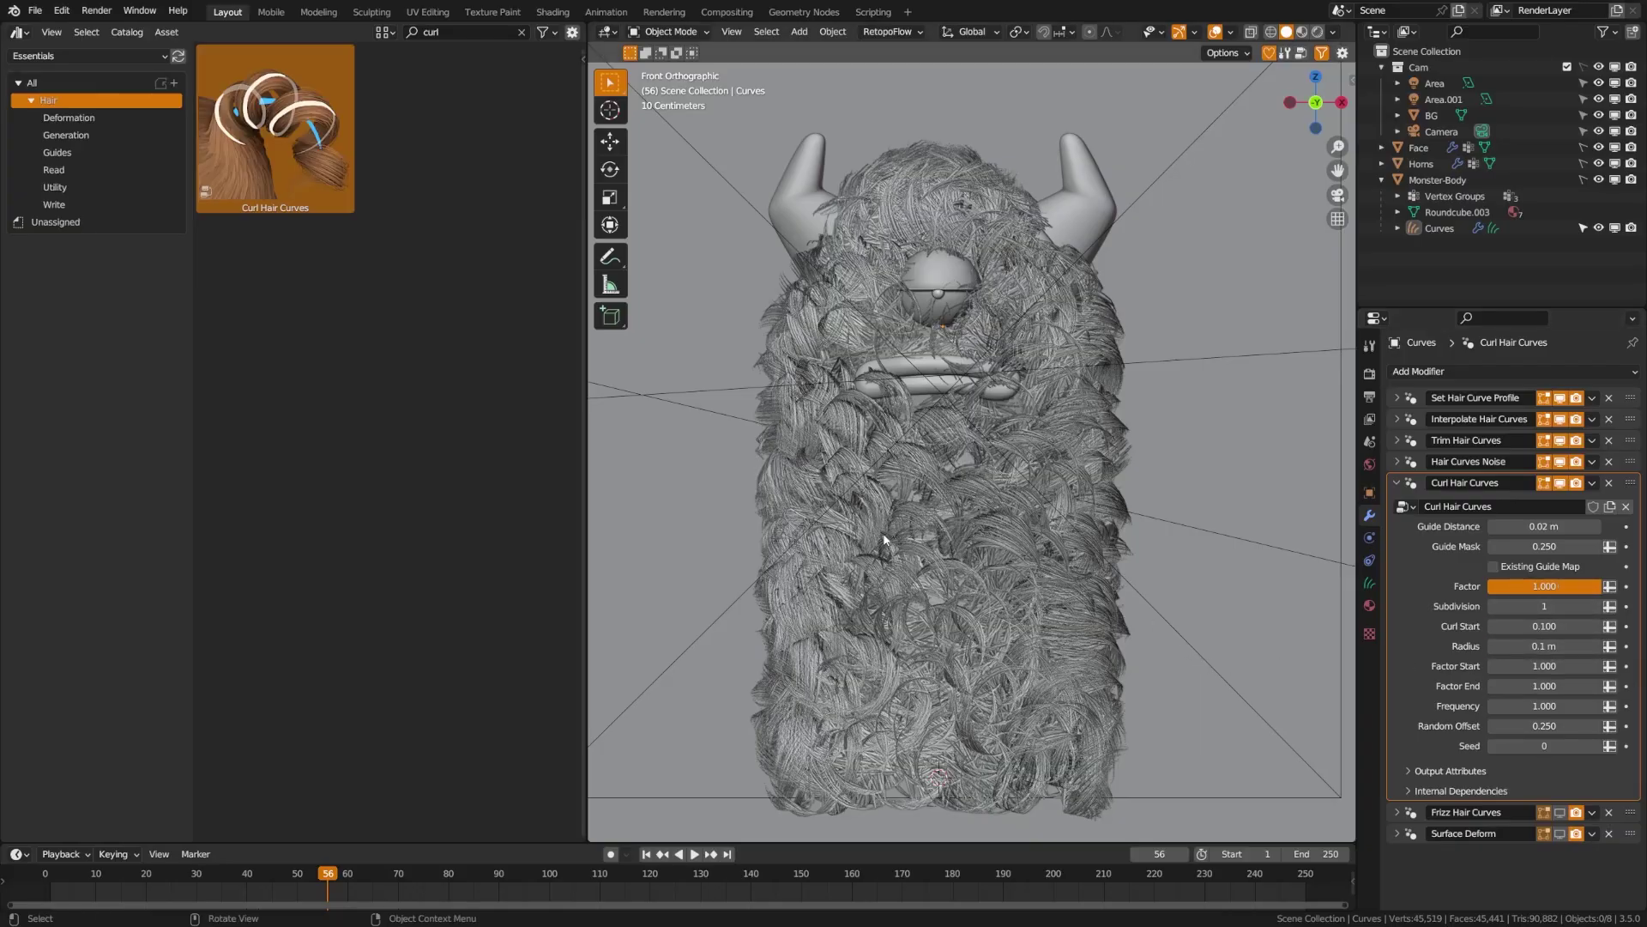
Set the Curl Hair Curves Radius to 0.02 m and Factor End to 0.25
click(1549, 648)
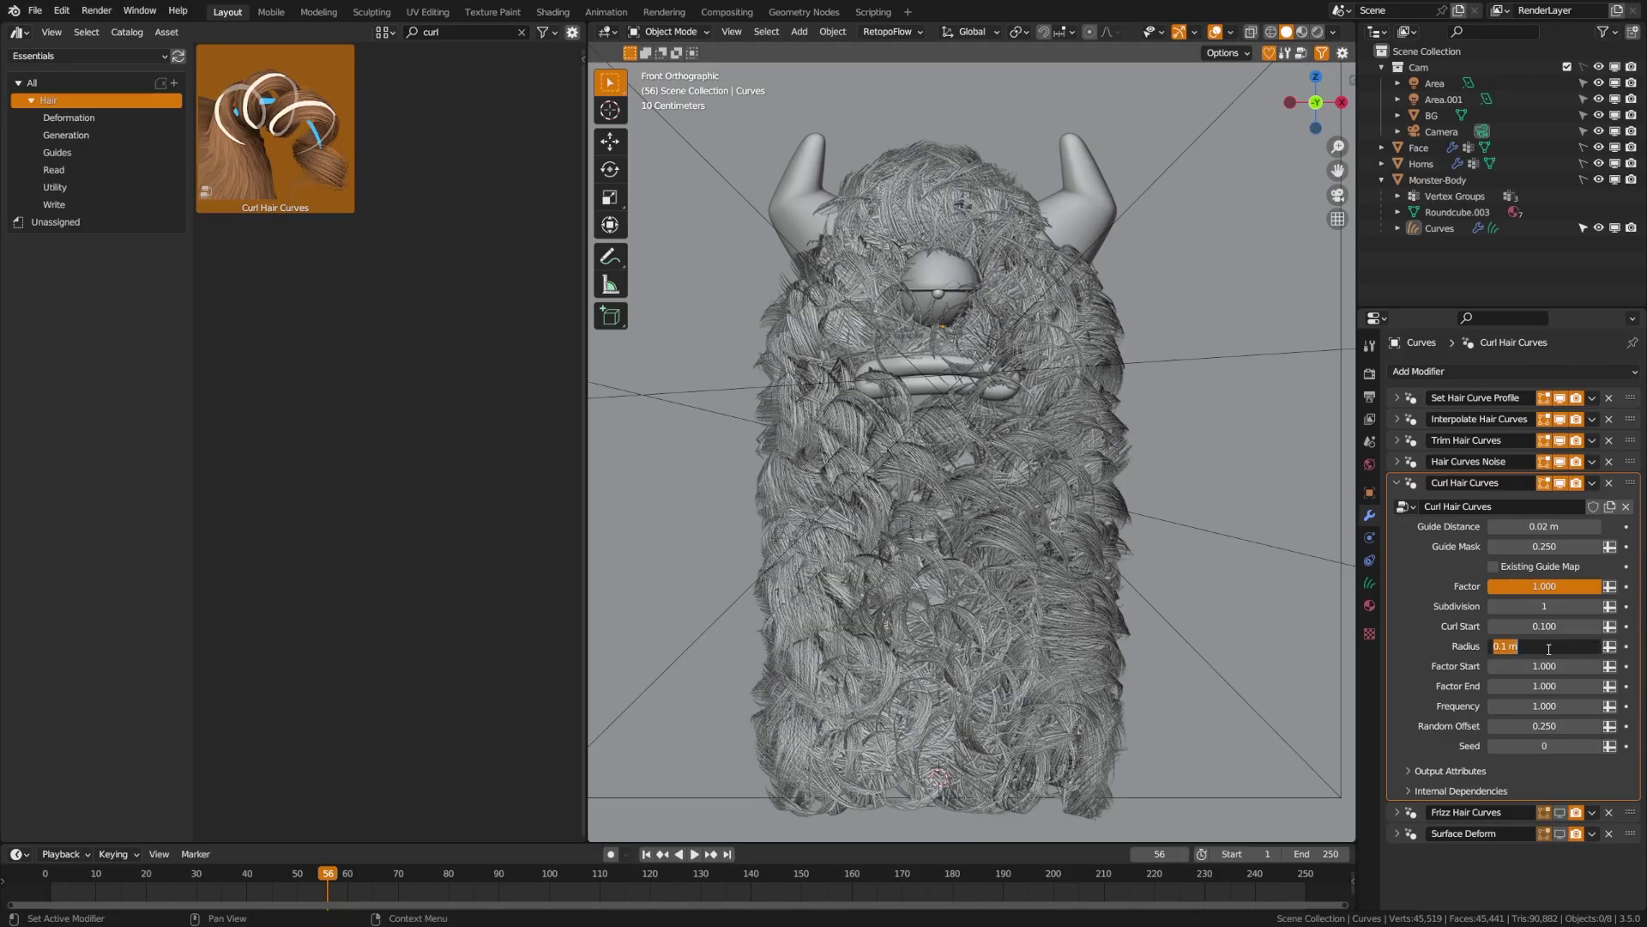
text(0.02)
key(Return)
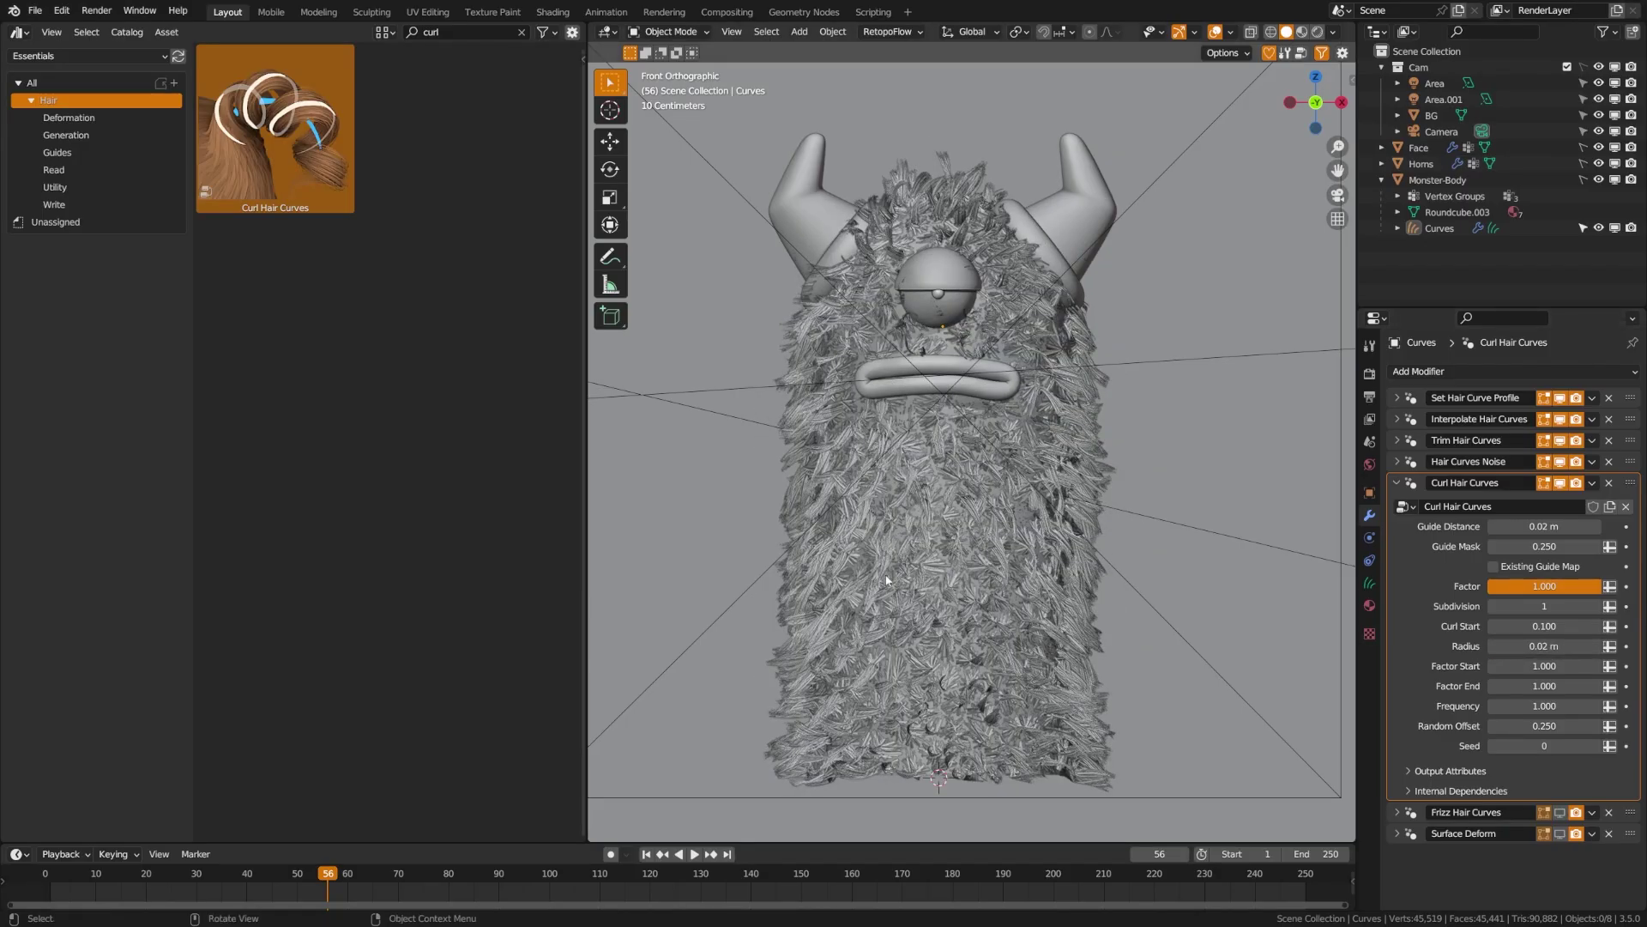
click(1542, 687)
text(0.25)
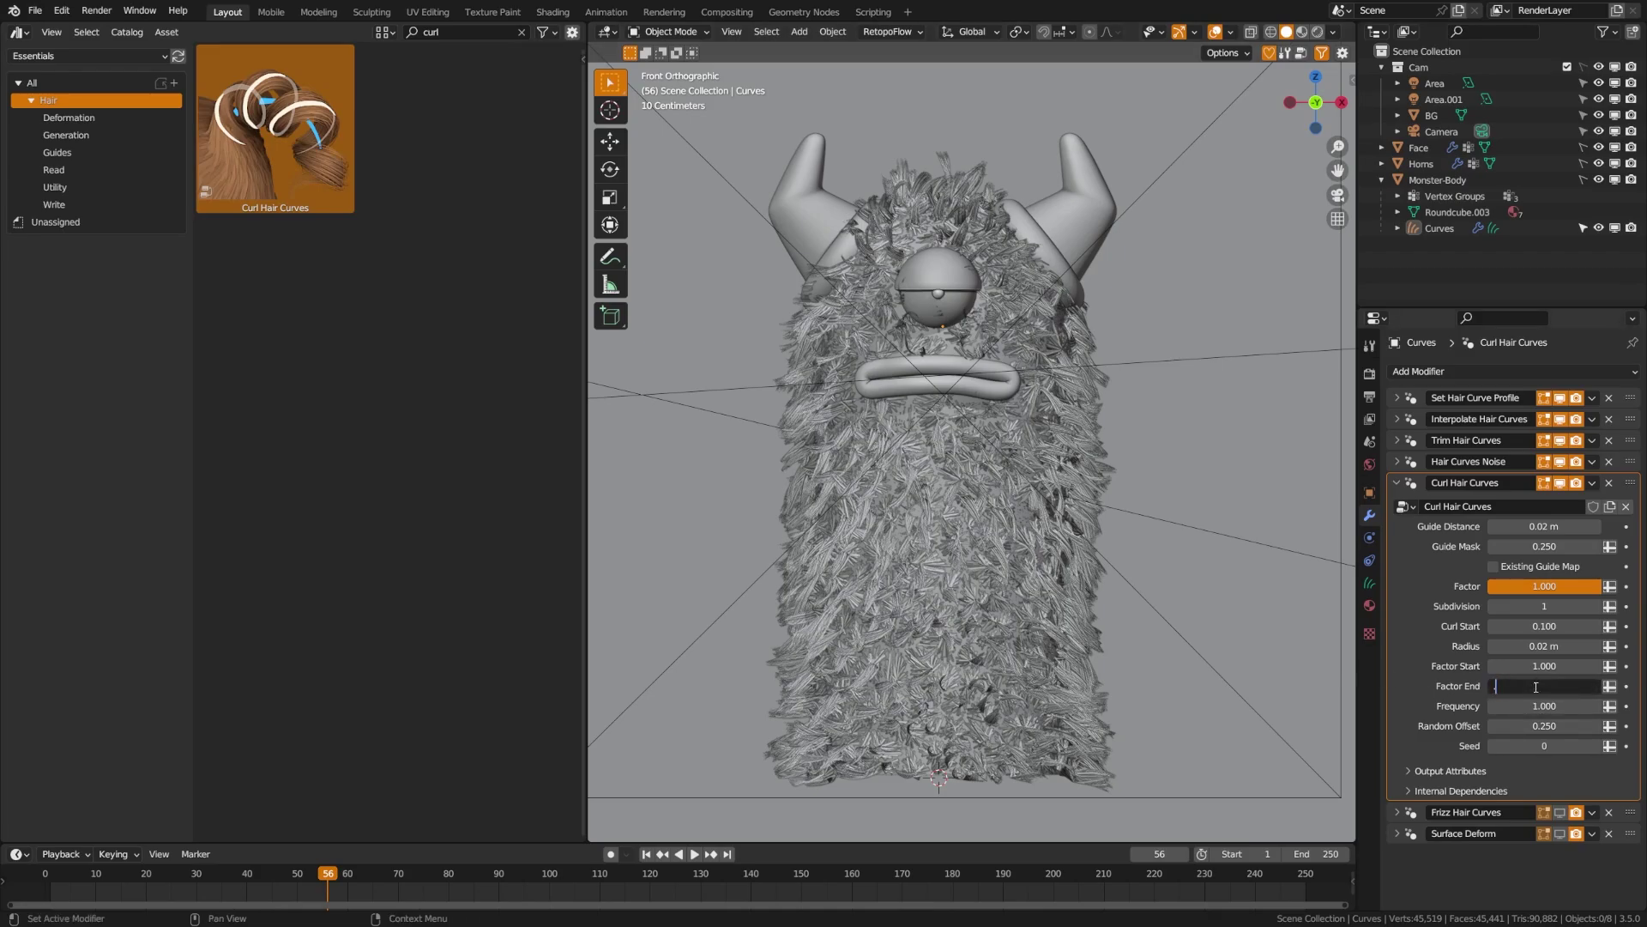
key(Return)
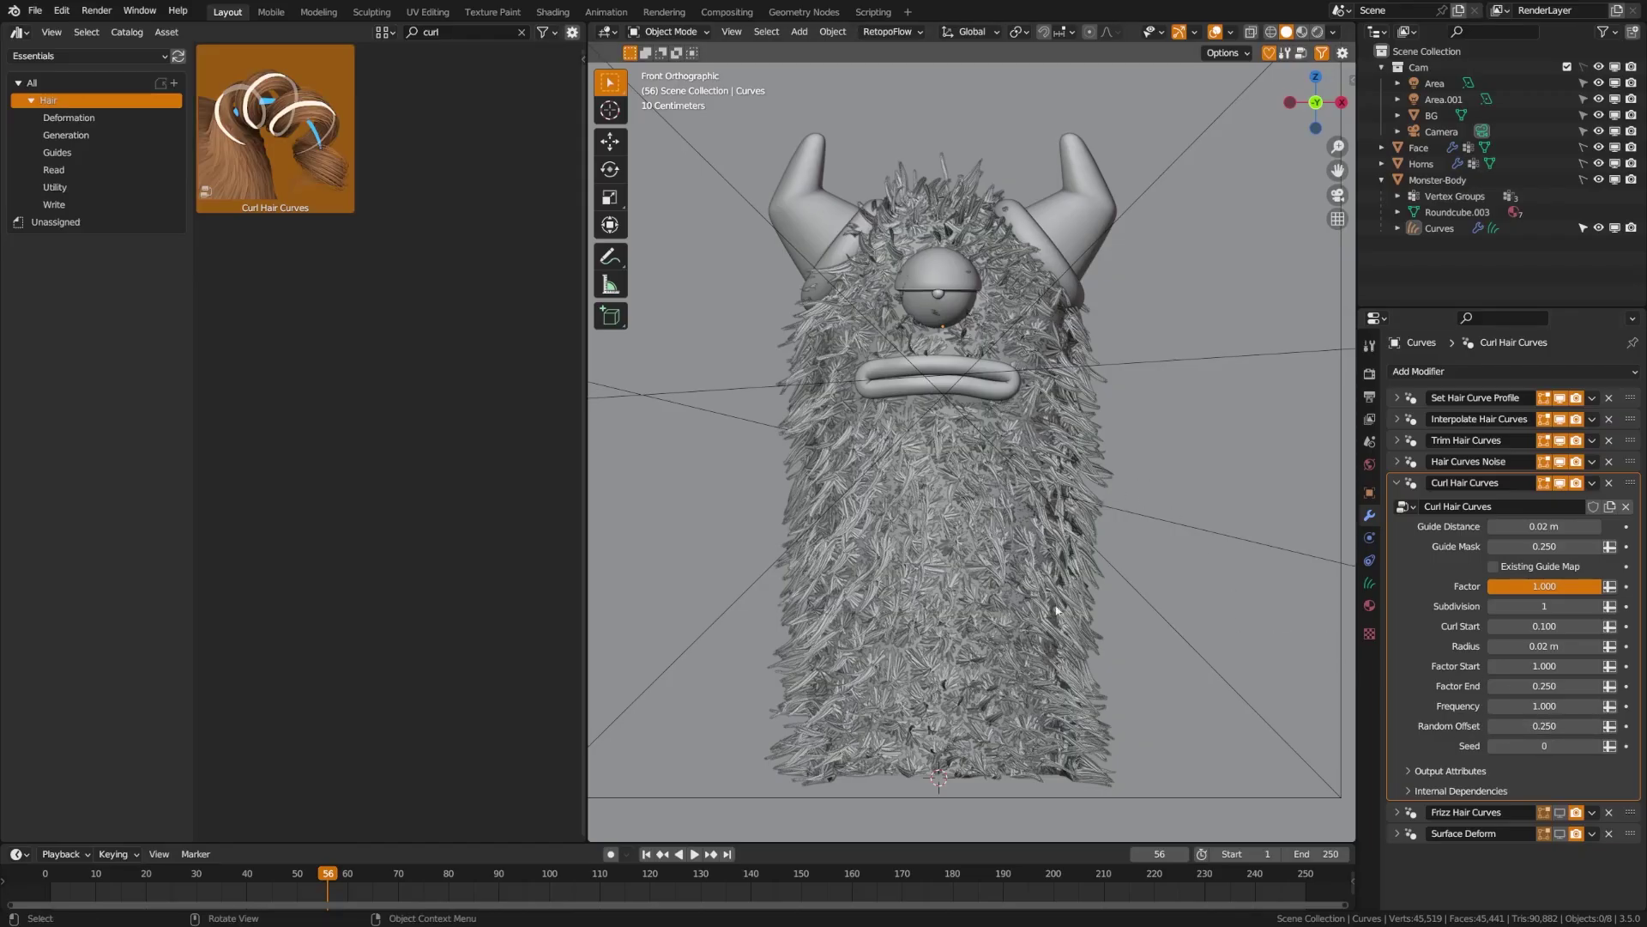
Set the Curl Hair Curves Frequency to 4 and Random Offset to 0.5, checking the curls up close
click(1548, 707)
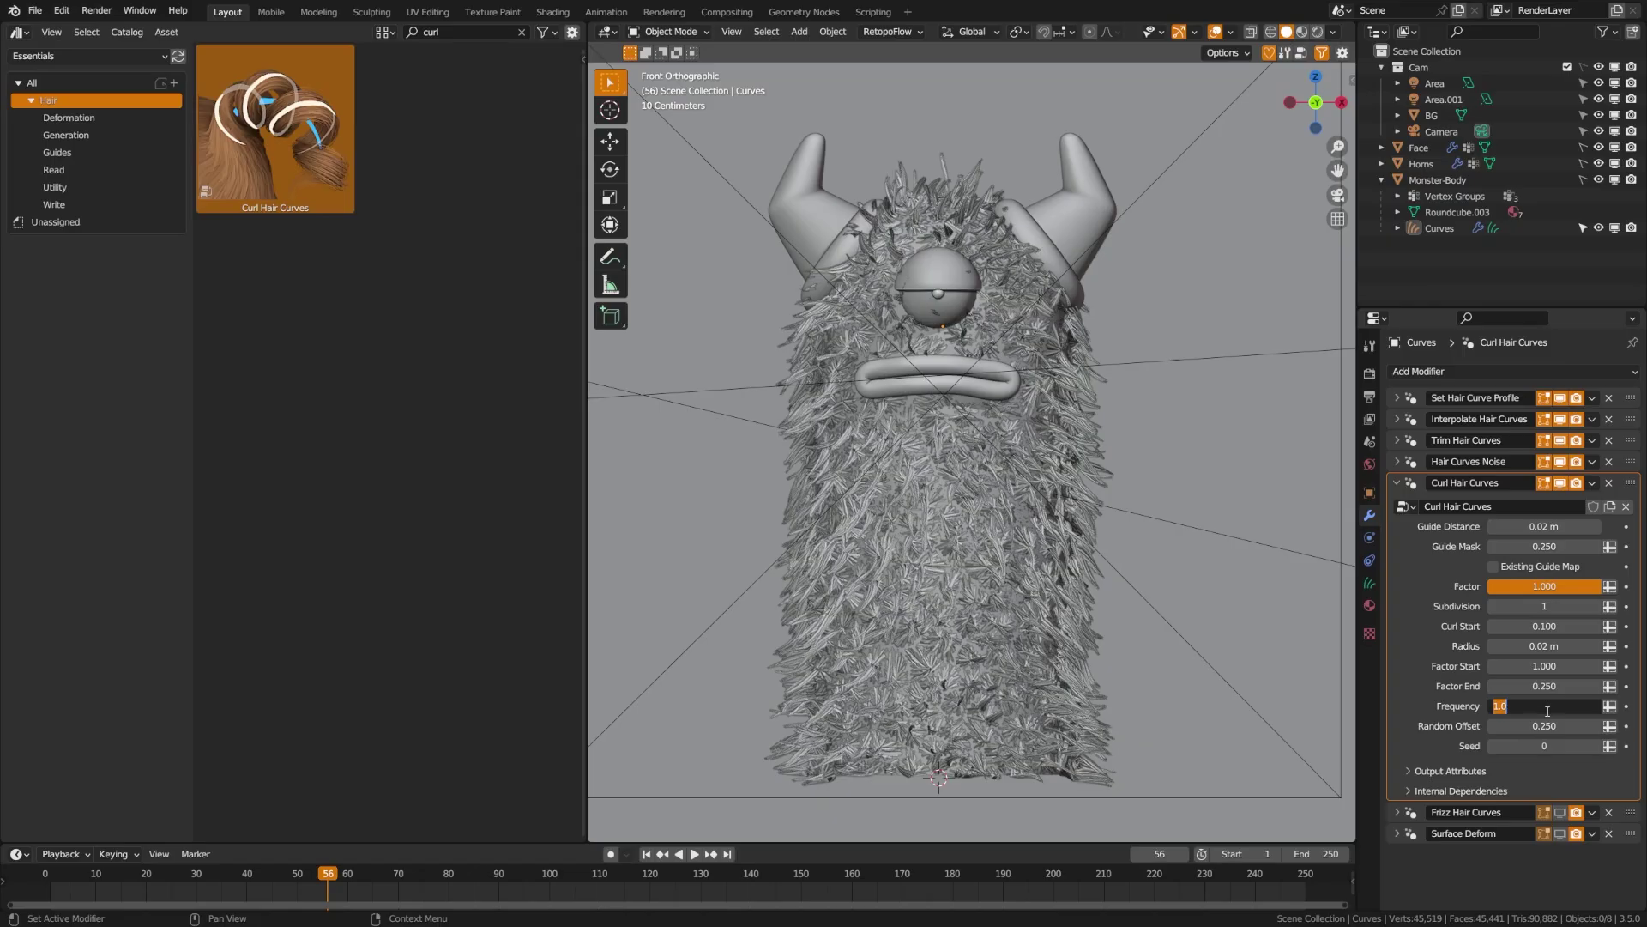
text(4)
key(Return)
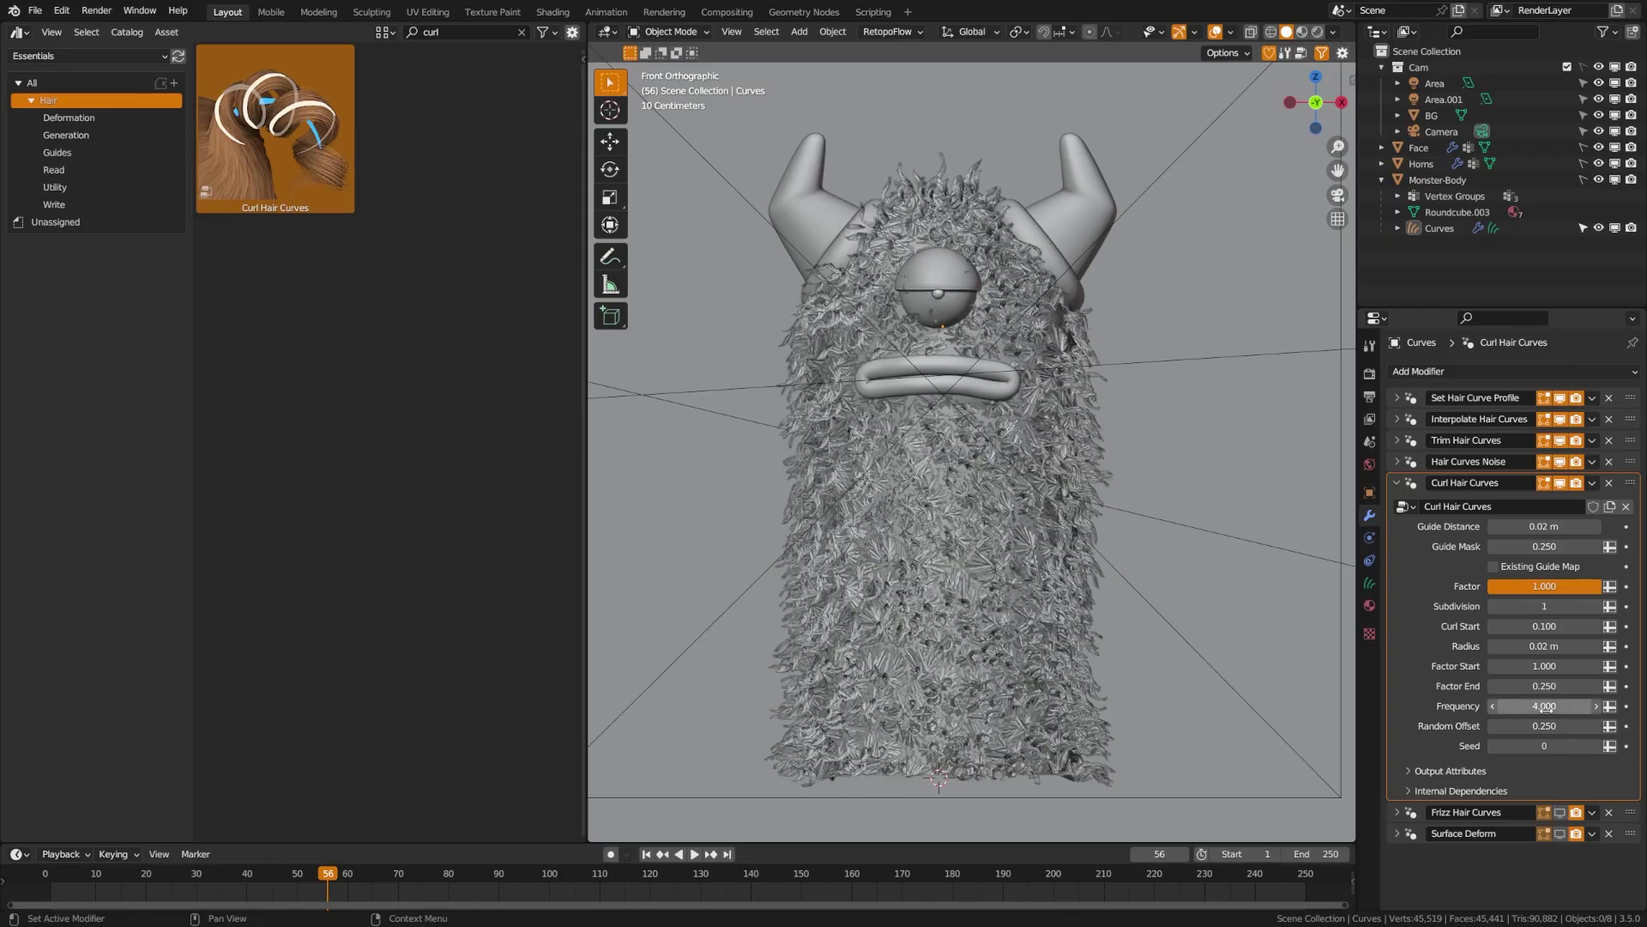
scroll(1352, 704, up, 4)
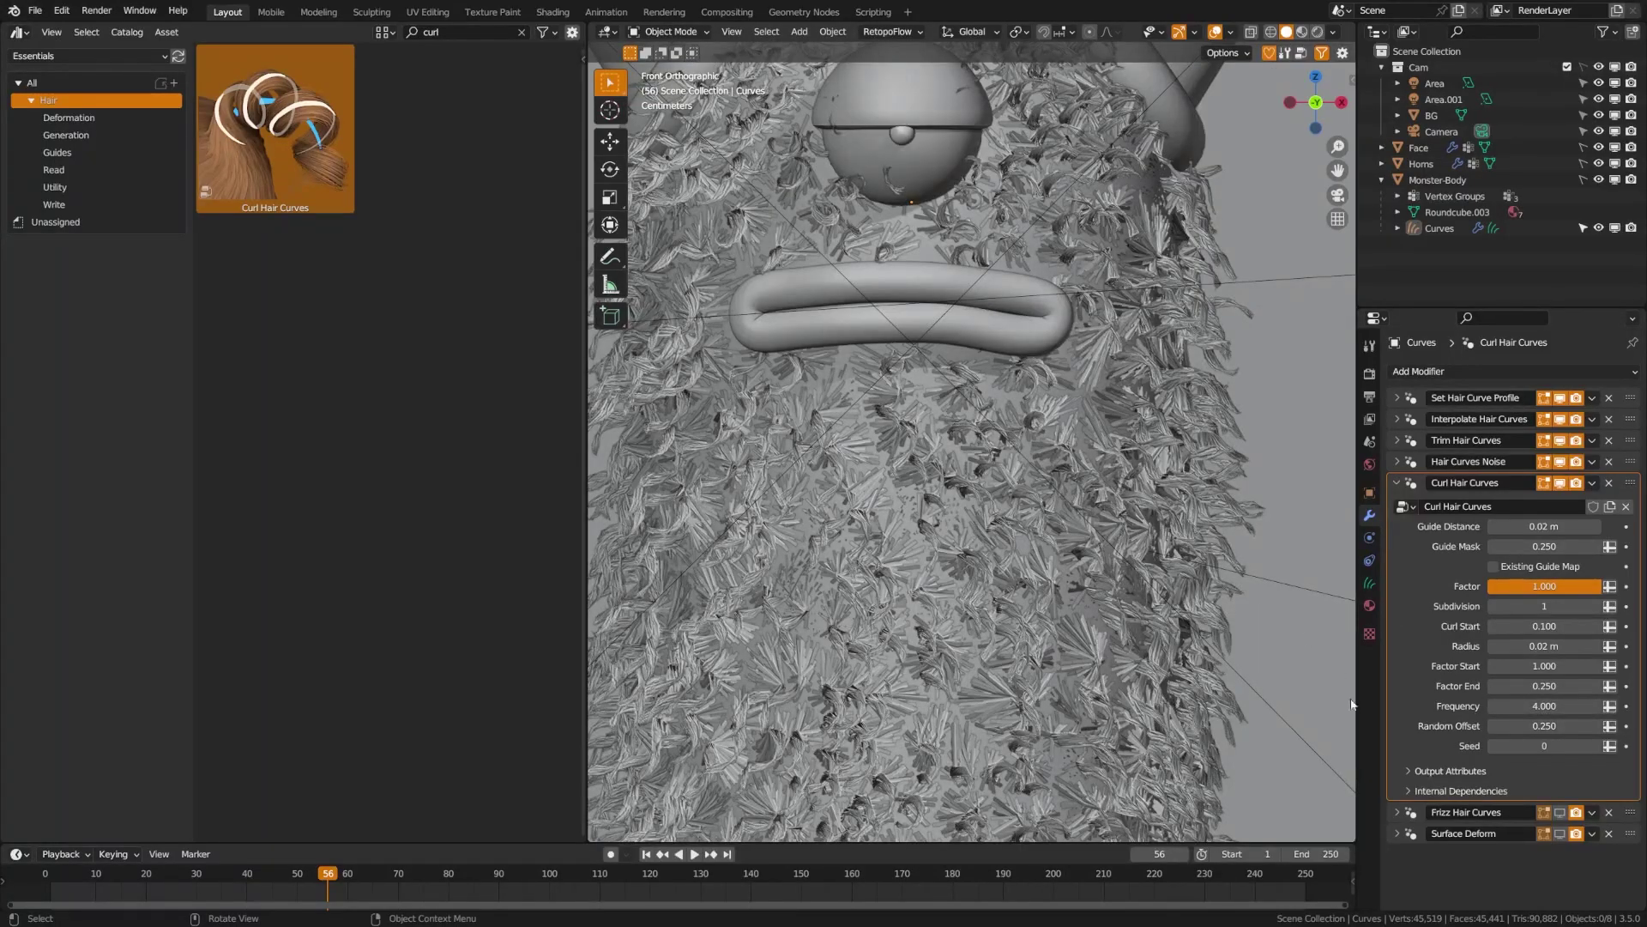
click(1531, 726)
text(0.5)
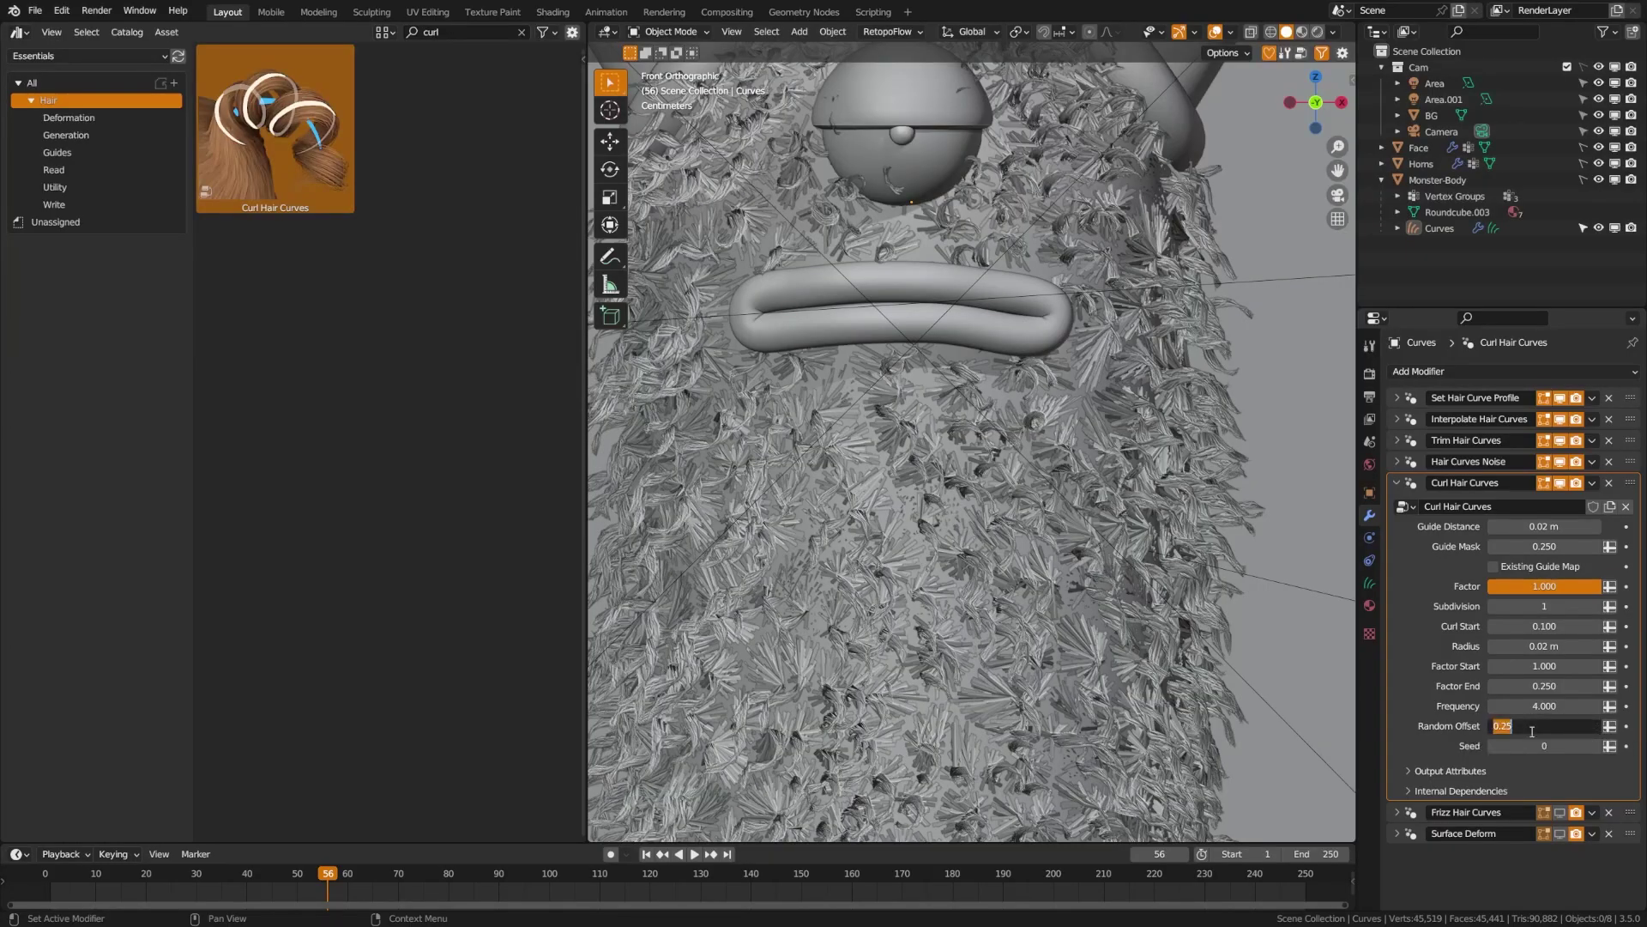
key(Return)
scroll(1072, 586, down, 3)
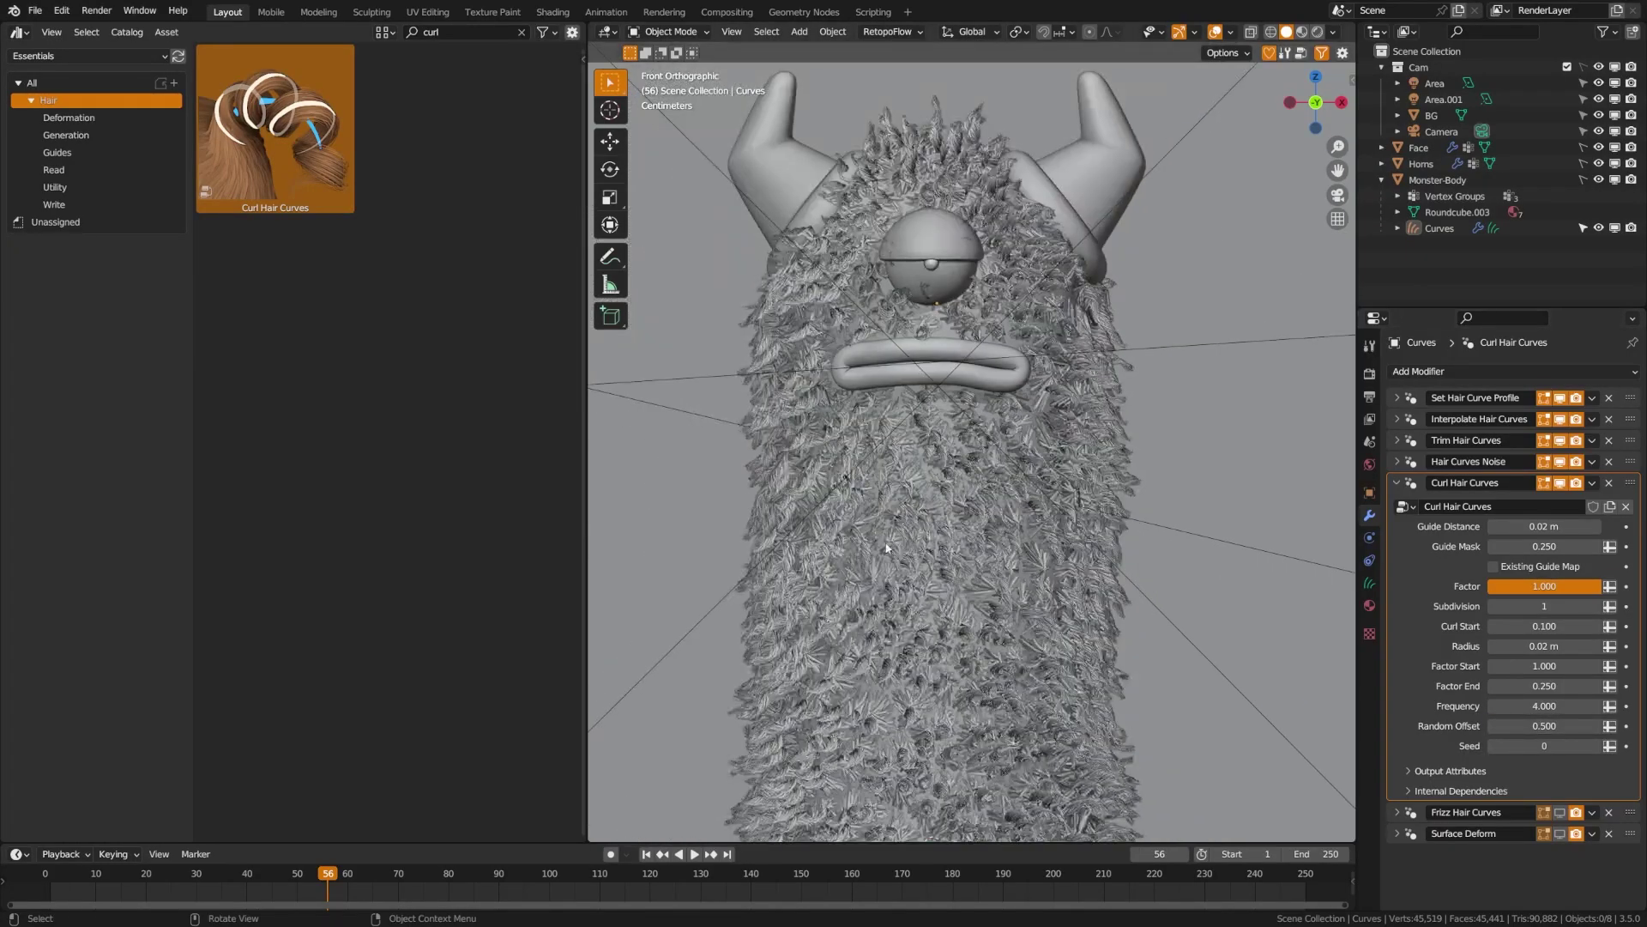
middle_drag(1073, 586, 942, 520)
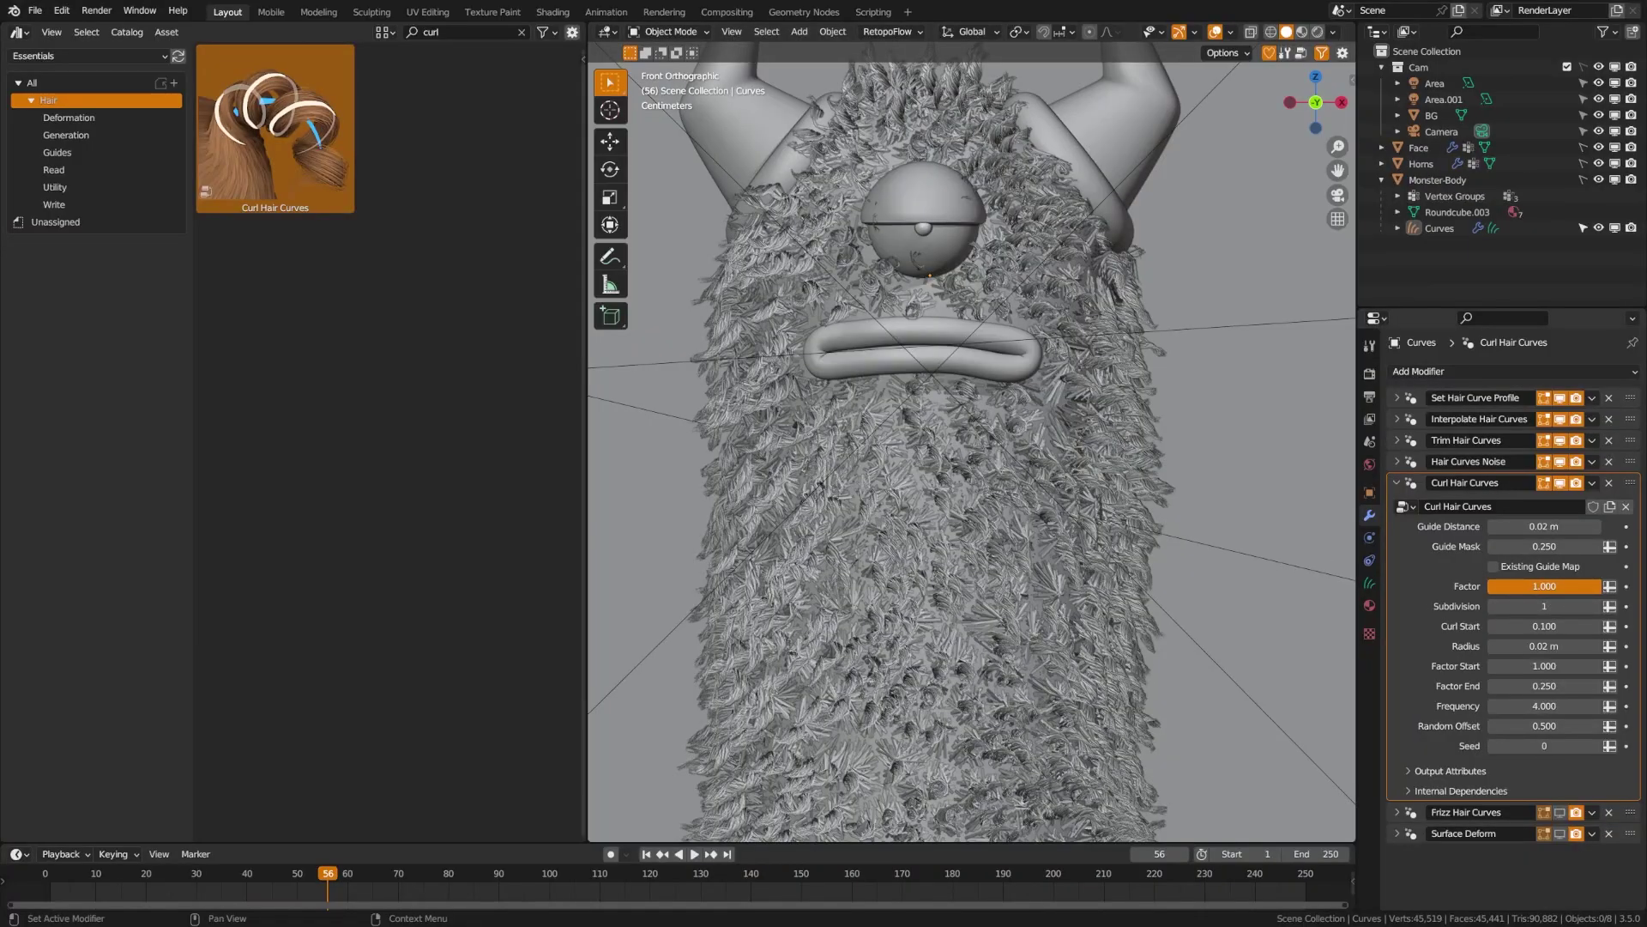
Reduce the Curl Hair Curves Factor to 0.5 and look at the fur through the camera
click(1528, 587)
text(0.5)
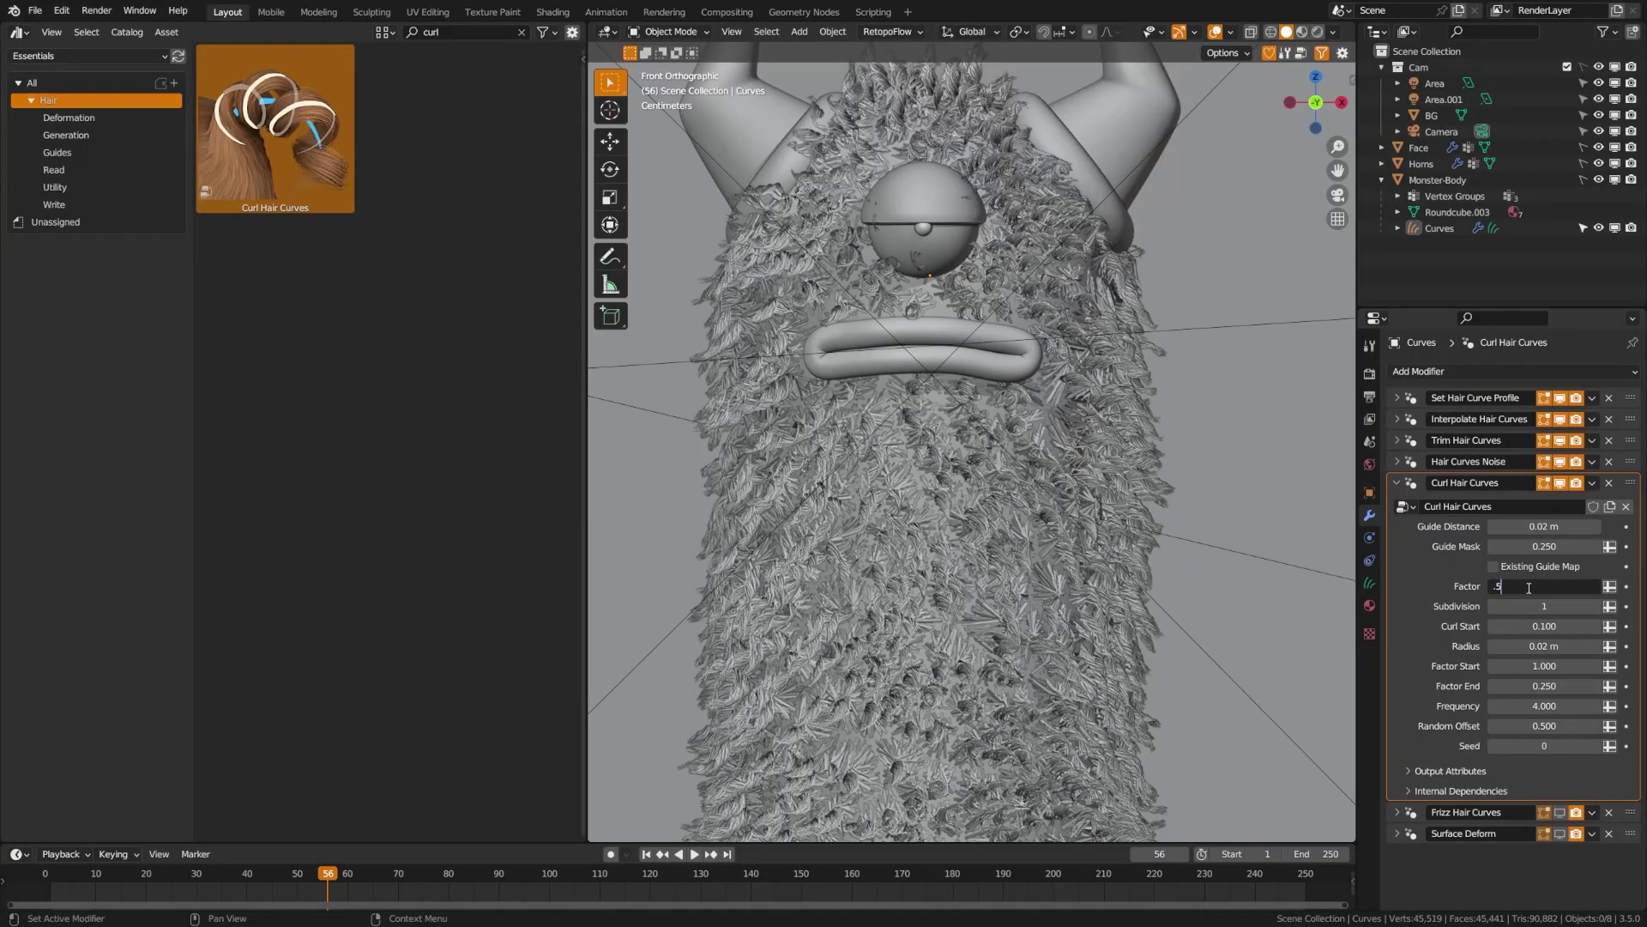
key(Return)
scroll(941, 530, down, 1)
scroll(1021, 551, down, 2)
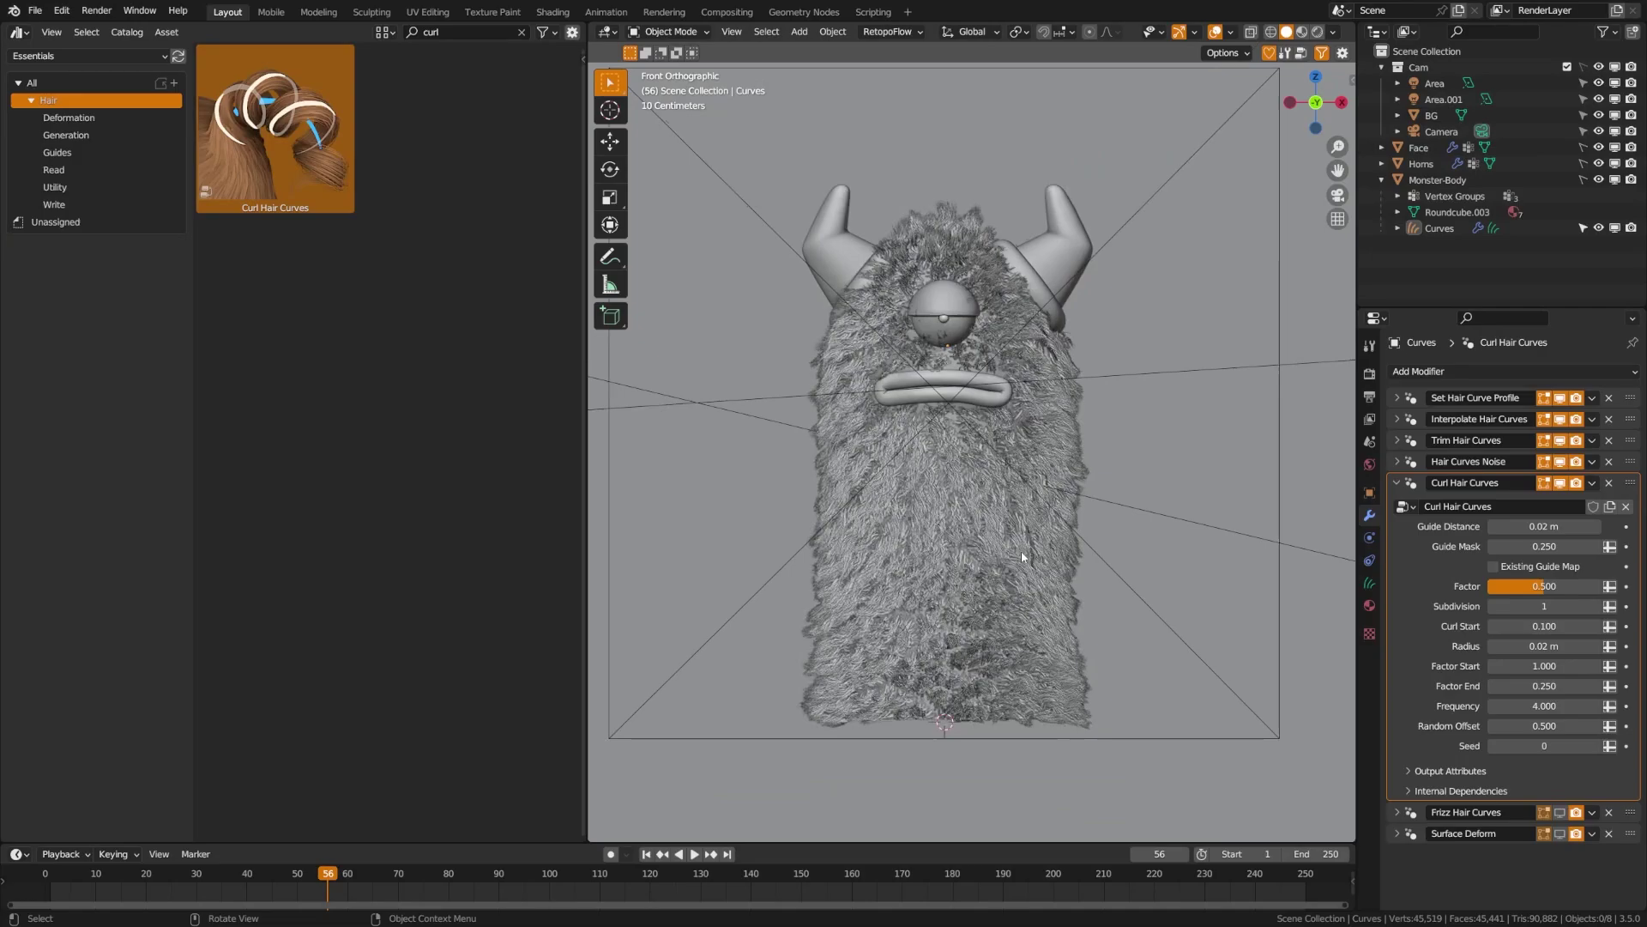
middle_drag(944, 600, 1030, 612)
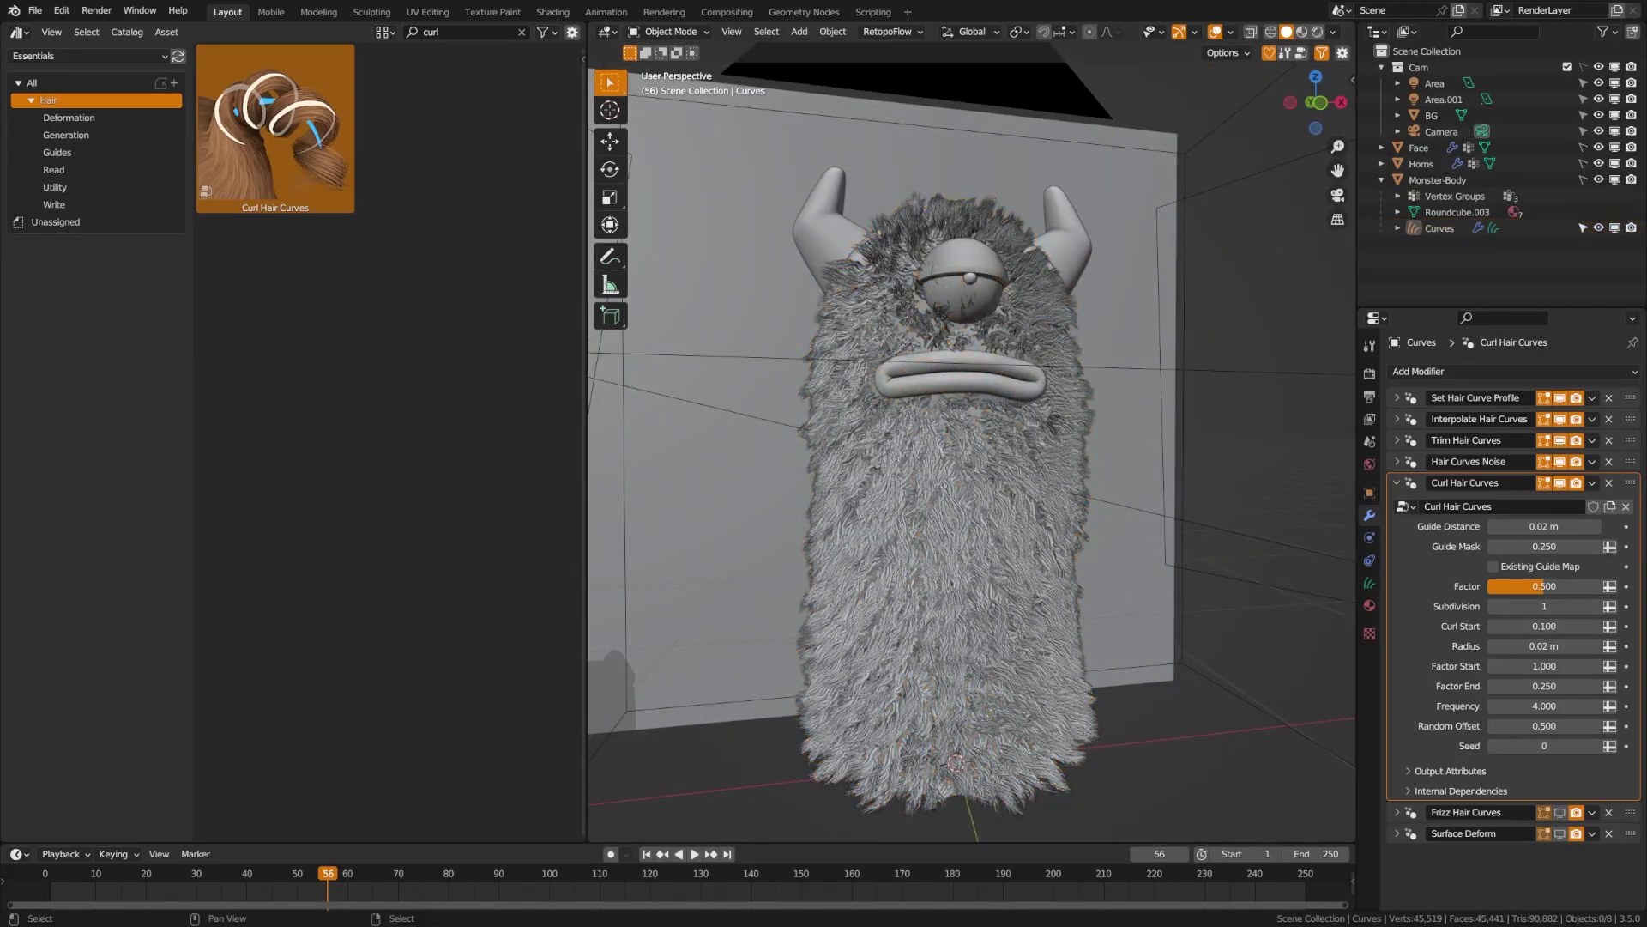
key(KP_0)
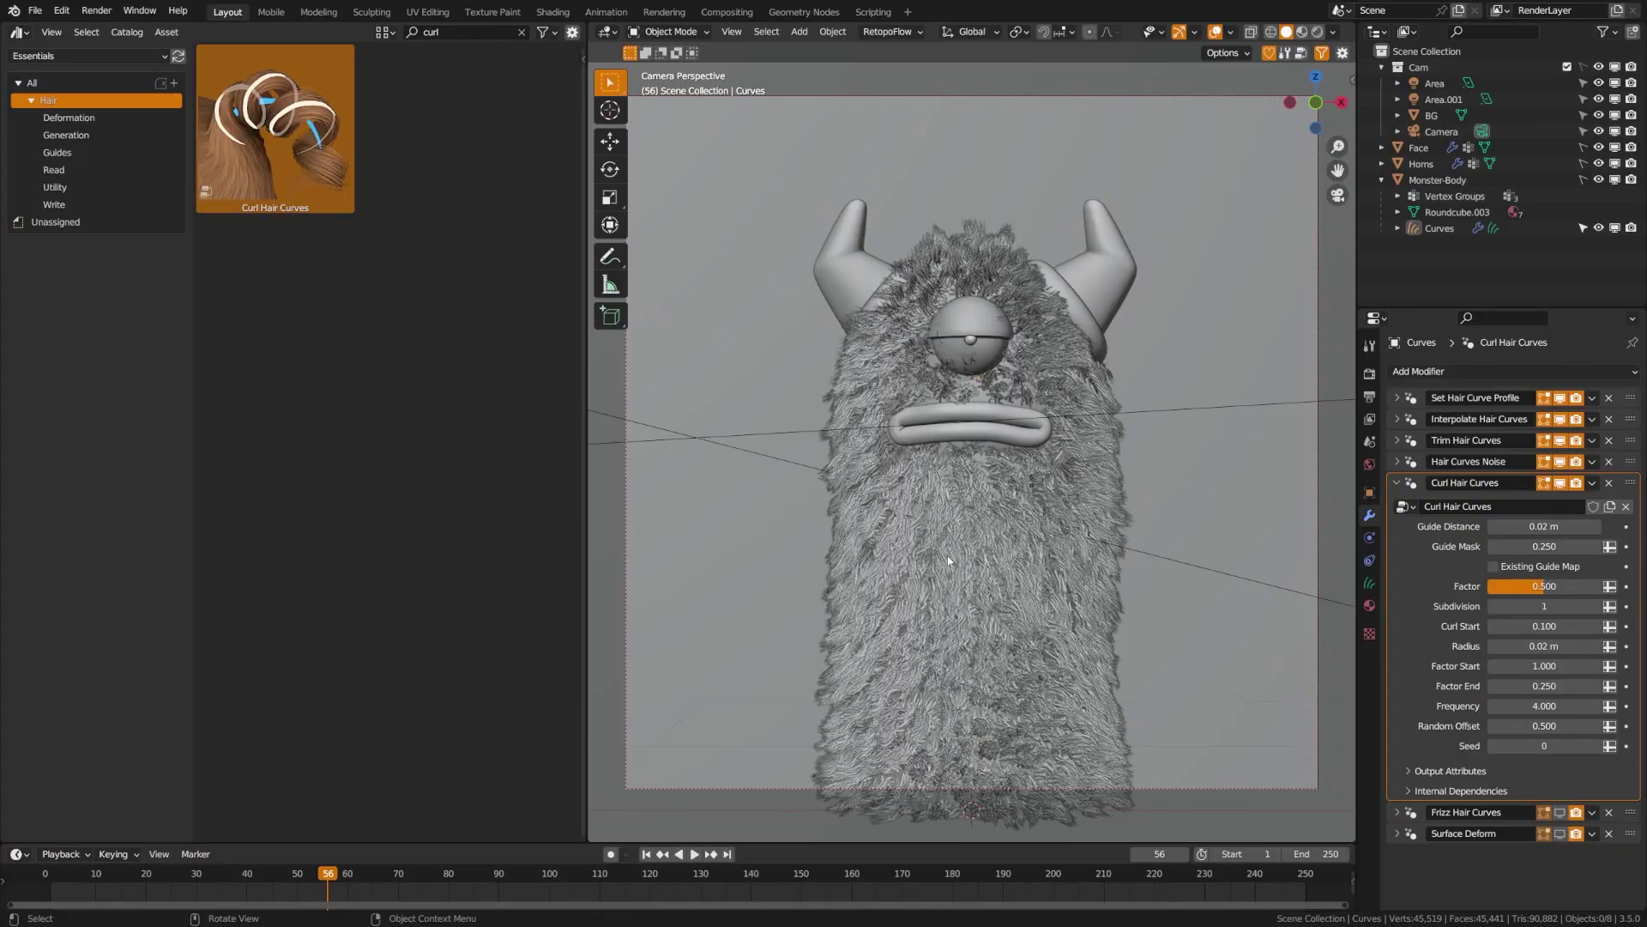
Find the Clump Hair Curves asset, add it to the fur and place it directly after Curl Hair Curves in the stack
click(479, 32)
text(clump)
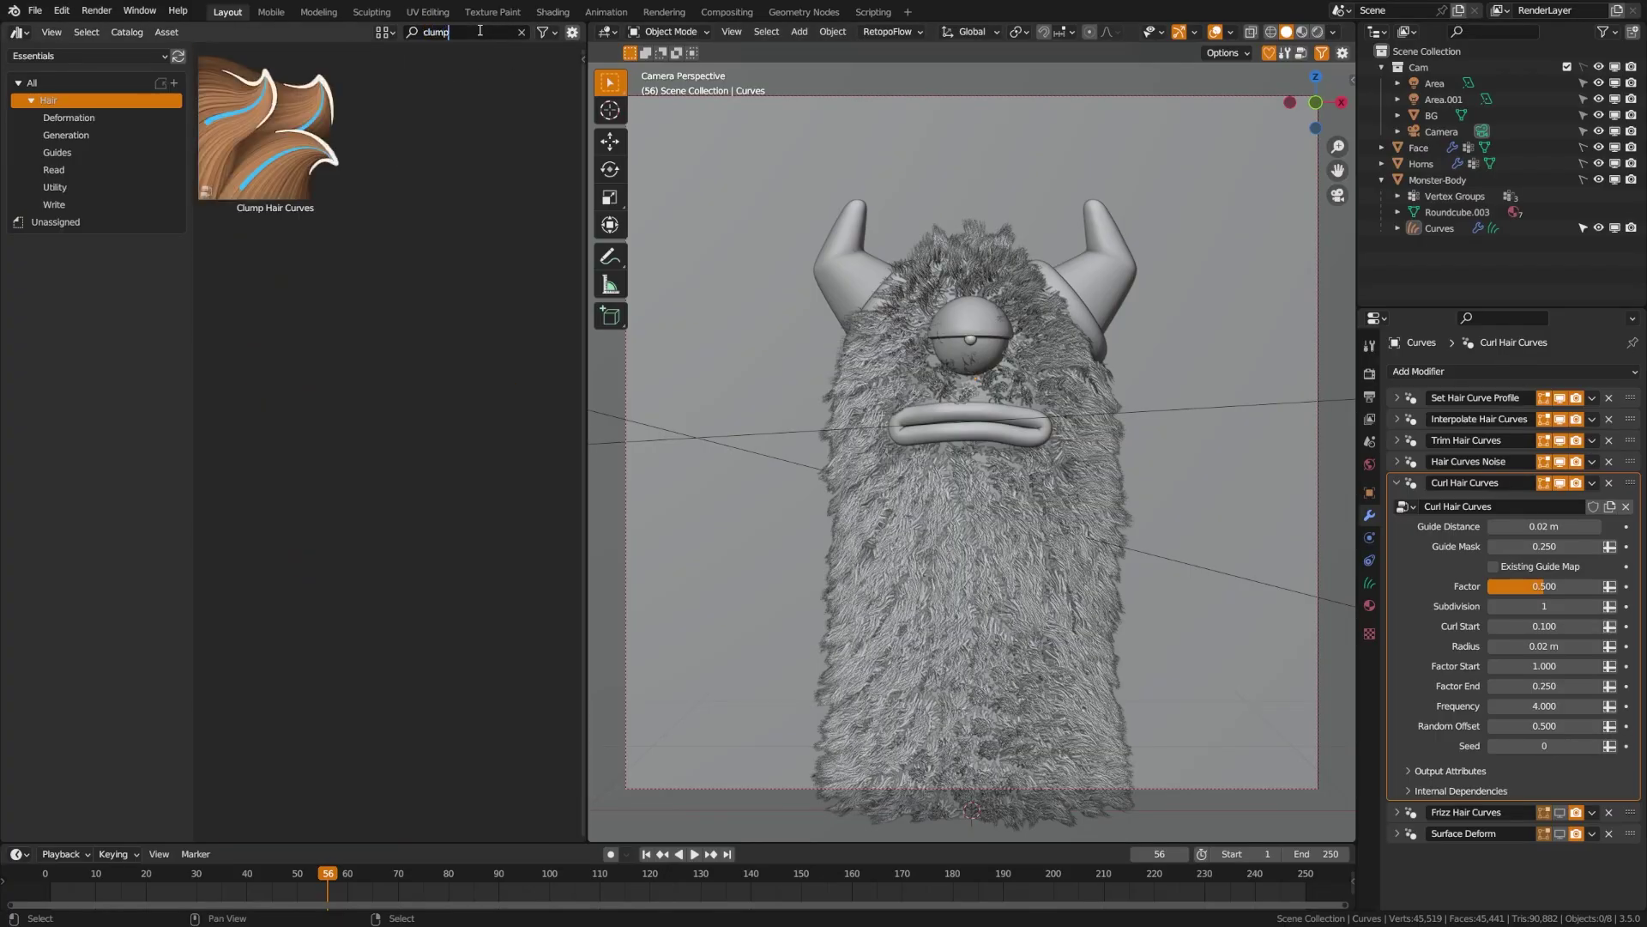
drag(279, 114, 1287, 636)
click(1399, 482)
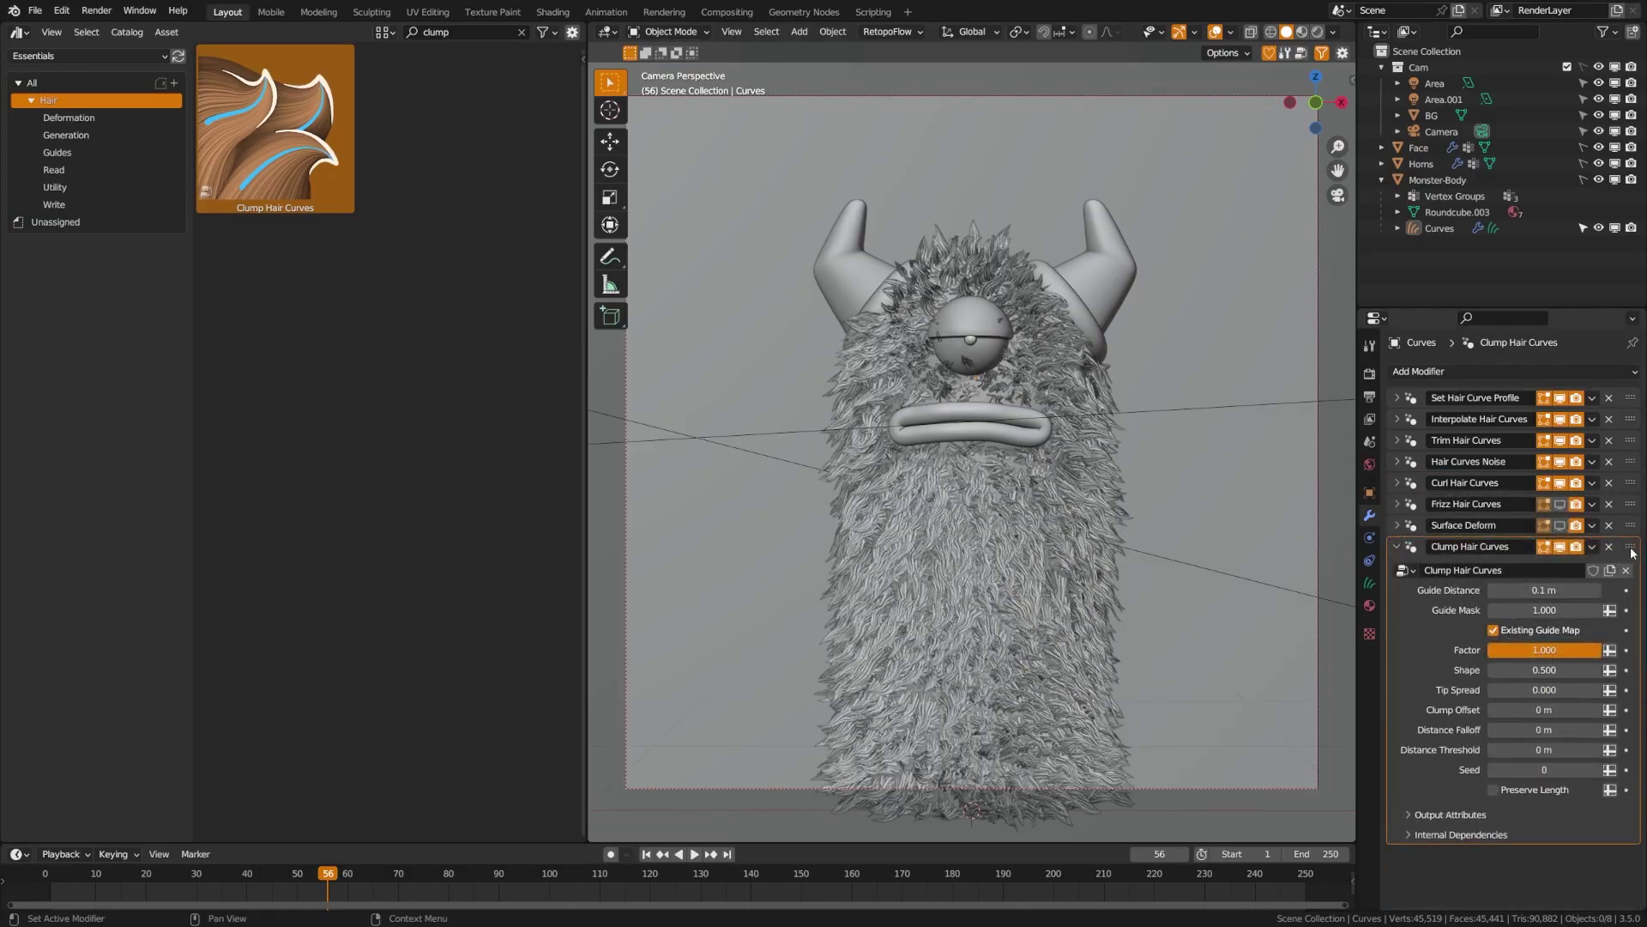
drag(1632, 552, 1630, 509)
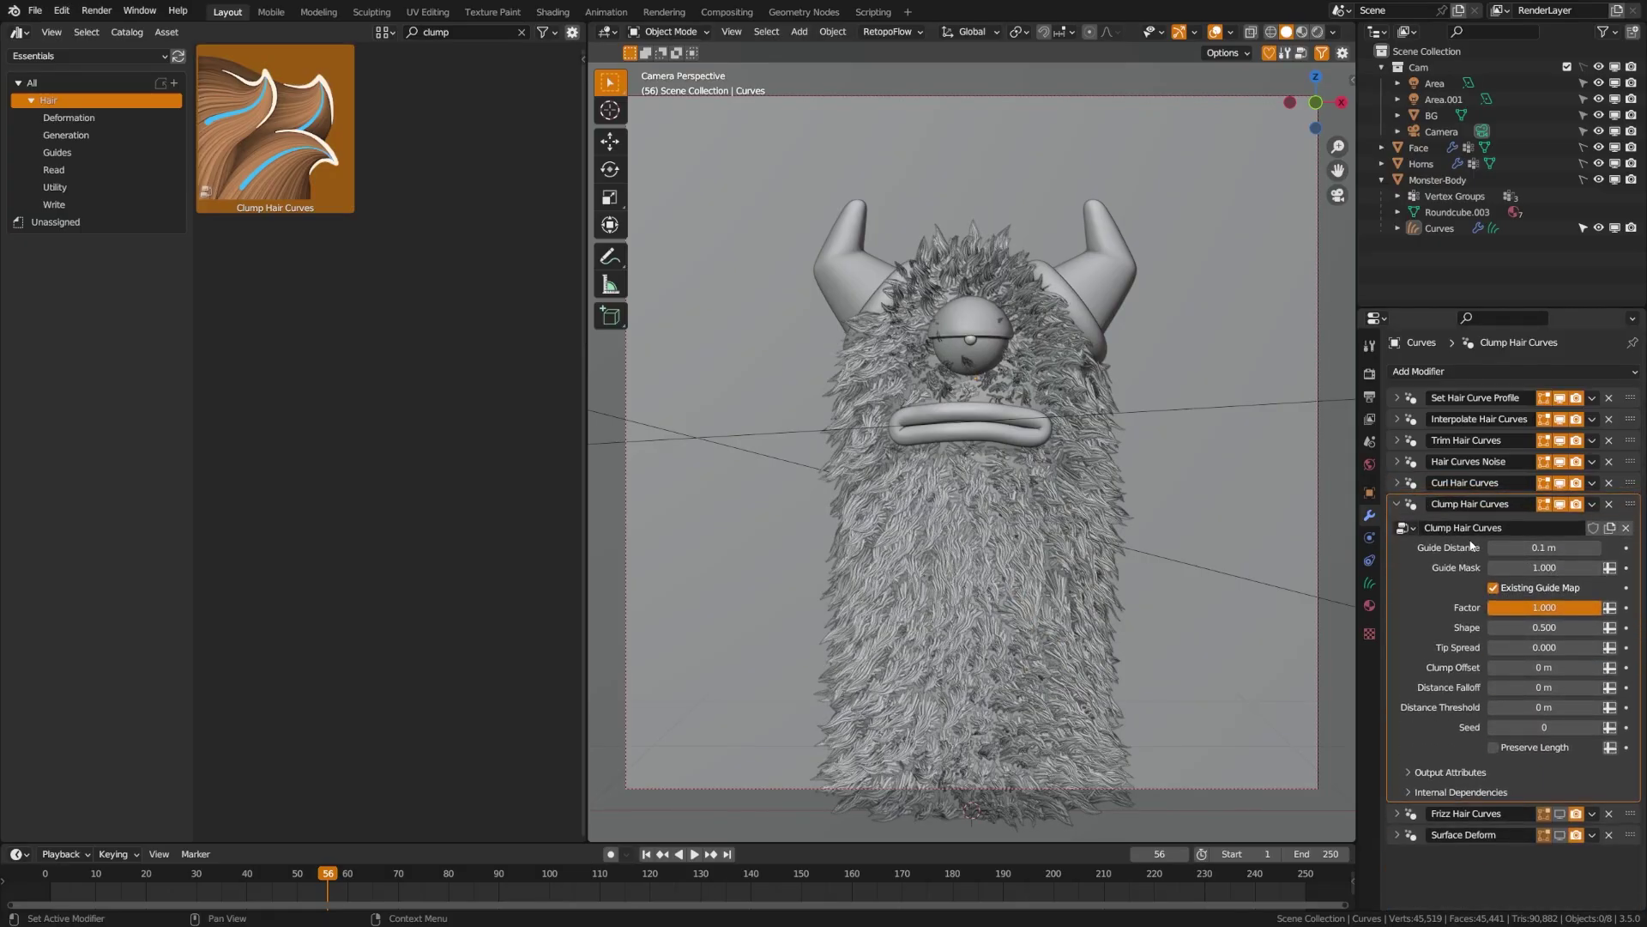
Set the Clump Hair Curves Guide Distance to 0.005 m, disable Existing Guide Map and set the Guide Mask to 0.025
click(1539, 548)
text(.005)
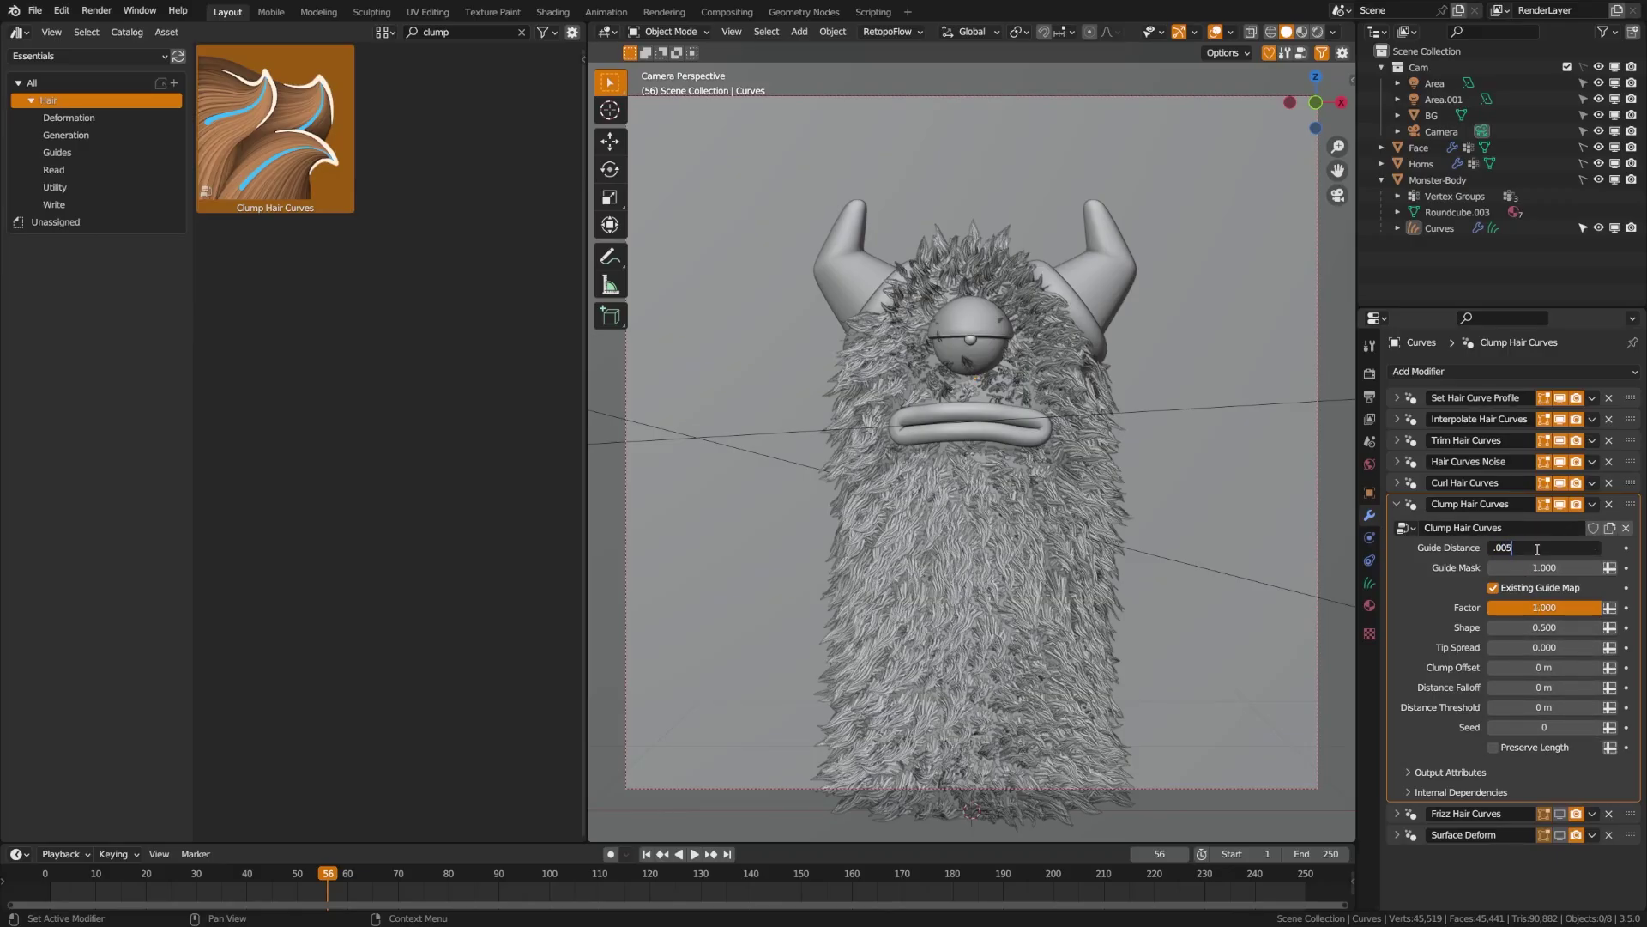
key(Return)
click(1495, 589)
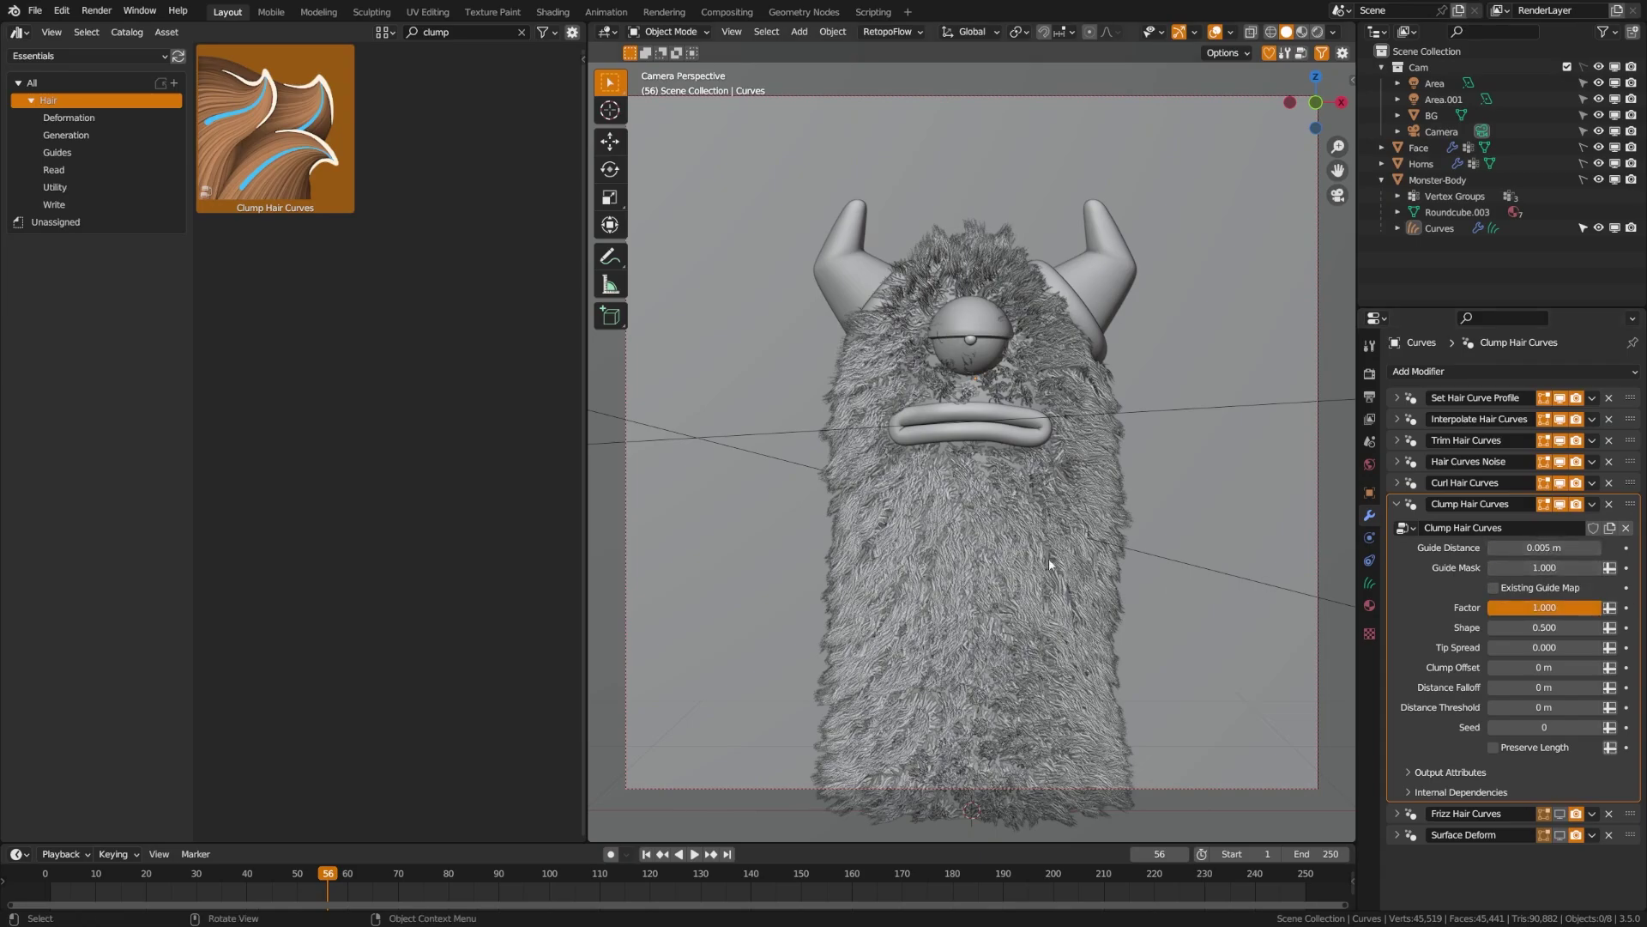
click(1561, 567)
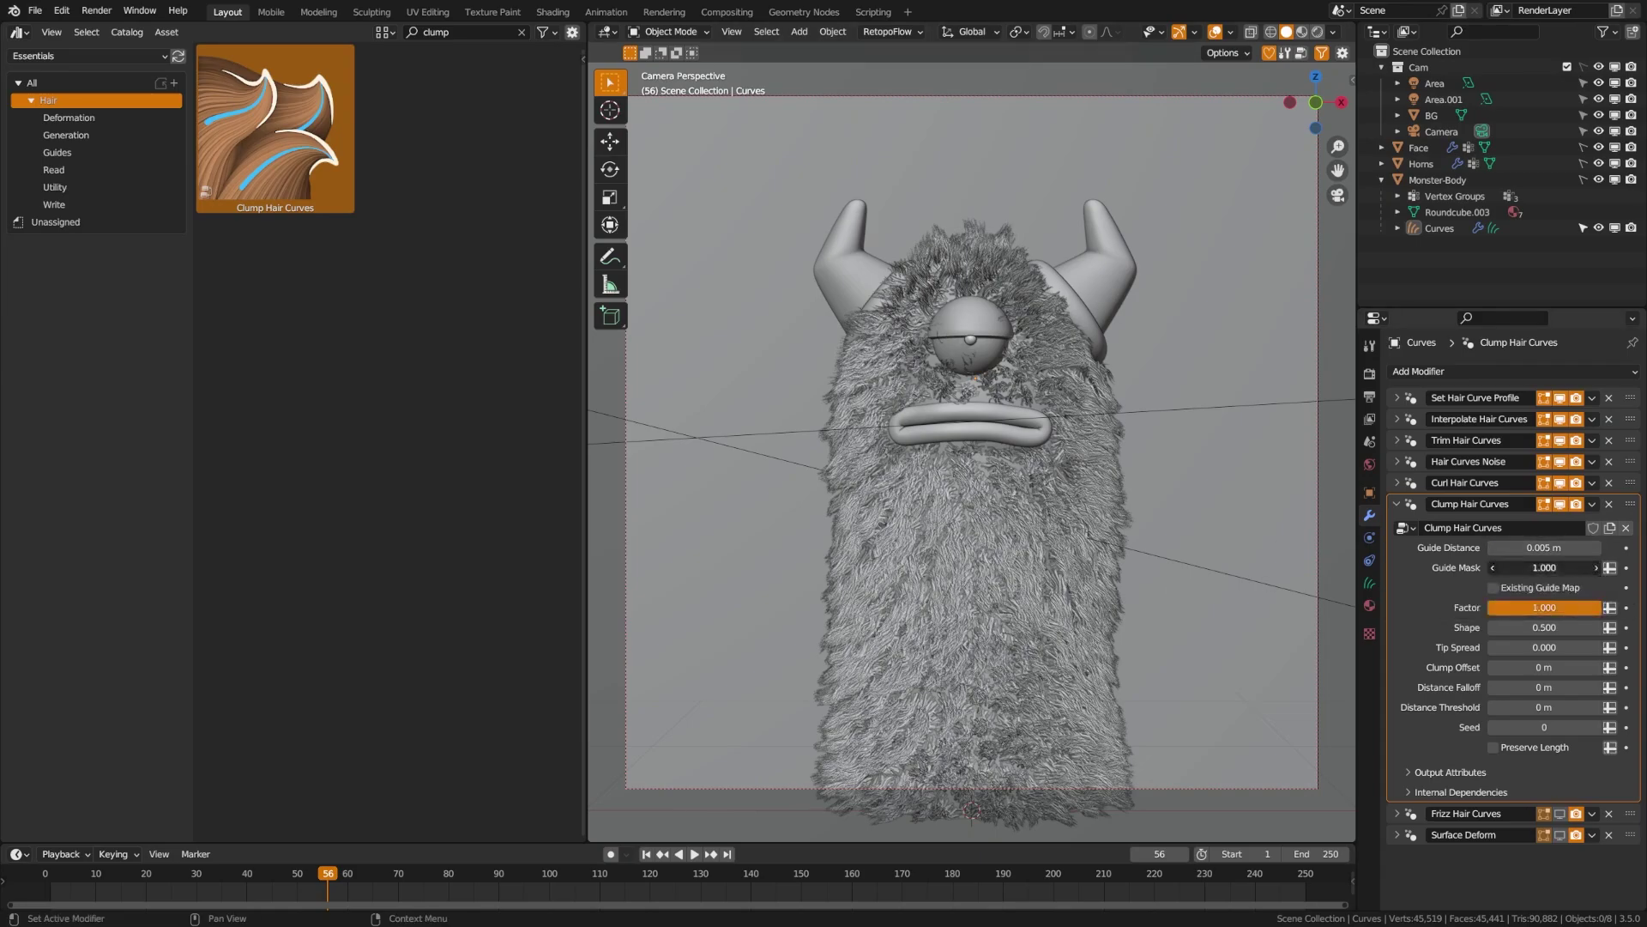
key(BackSpace)
text(0.025)
key(Return)
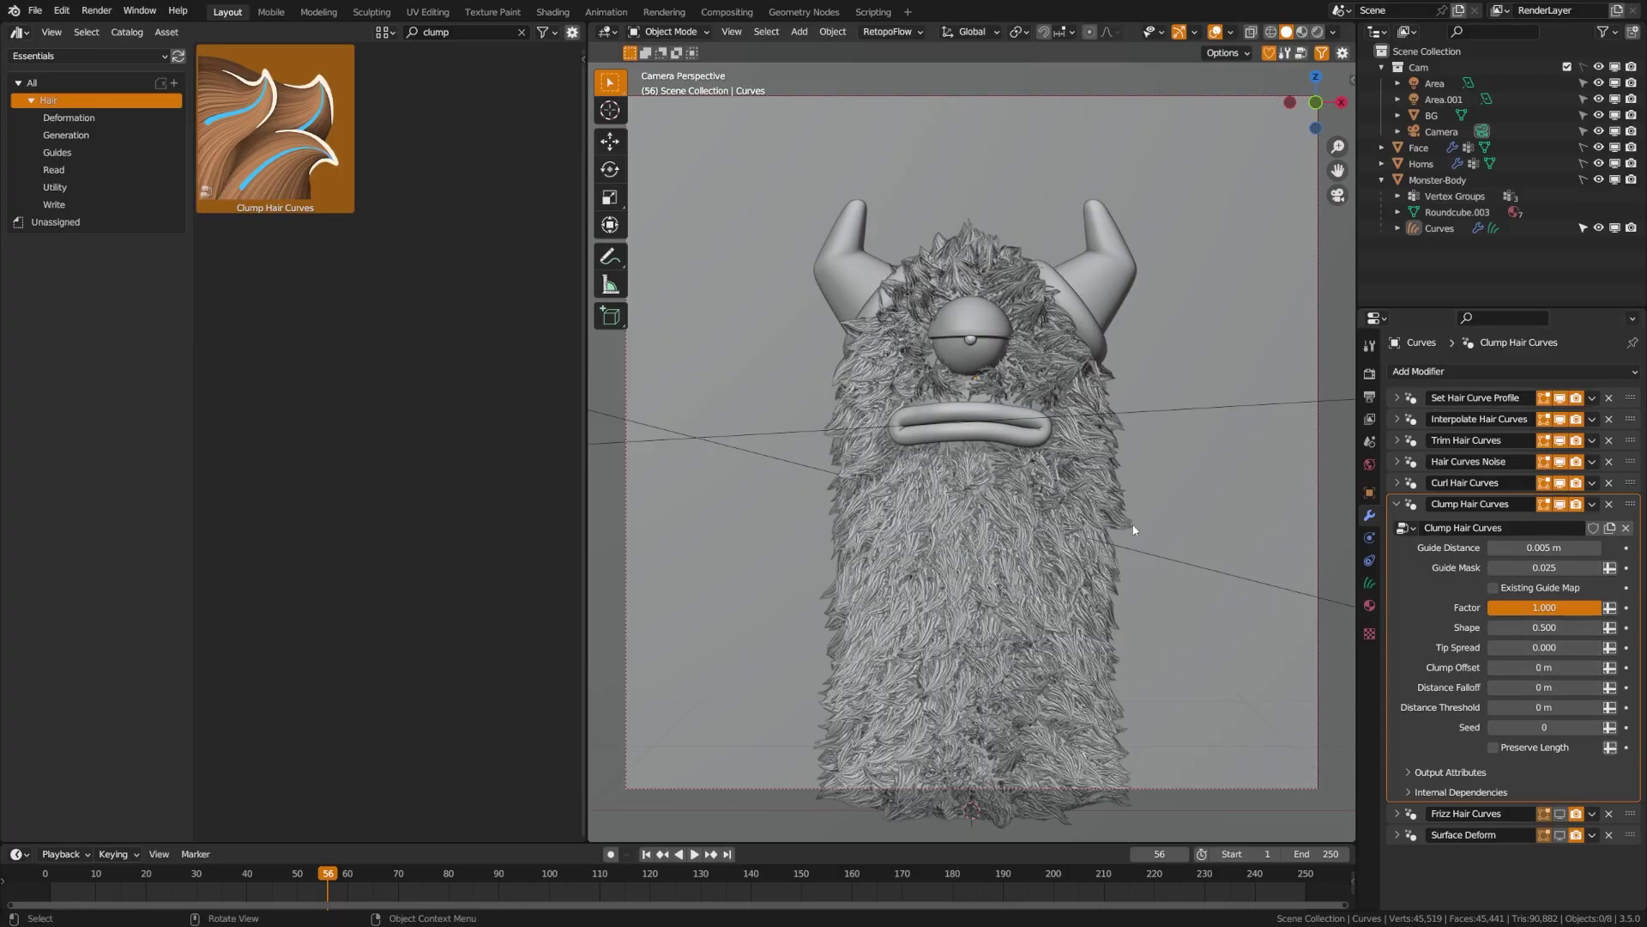
Set the Clump Hair Curves Tip Spread to 0.002 and collapse the modifier's settings
click(1529, 646)
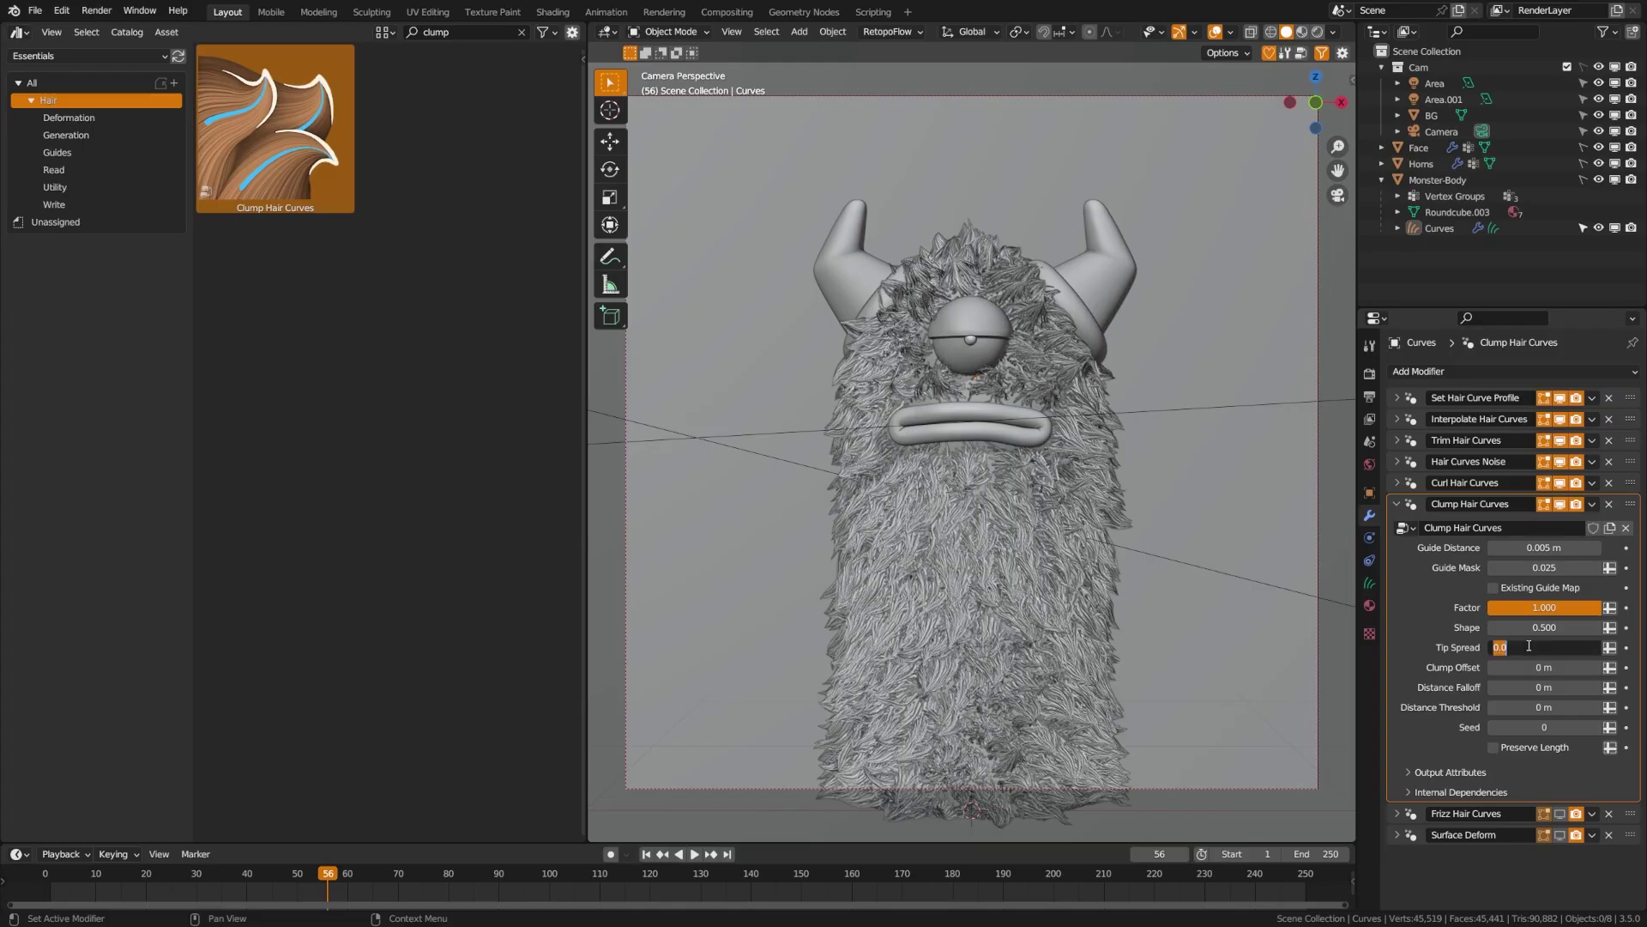
text(.002)
key(Return)
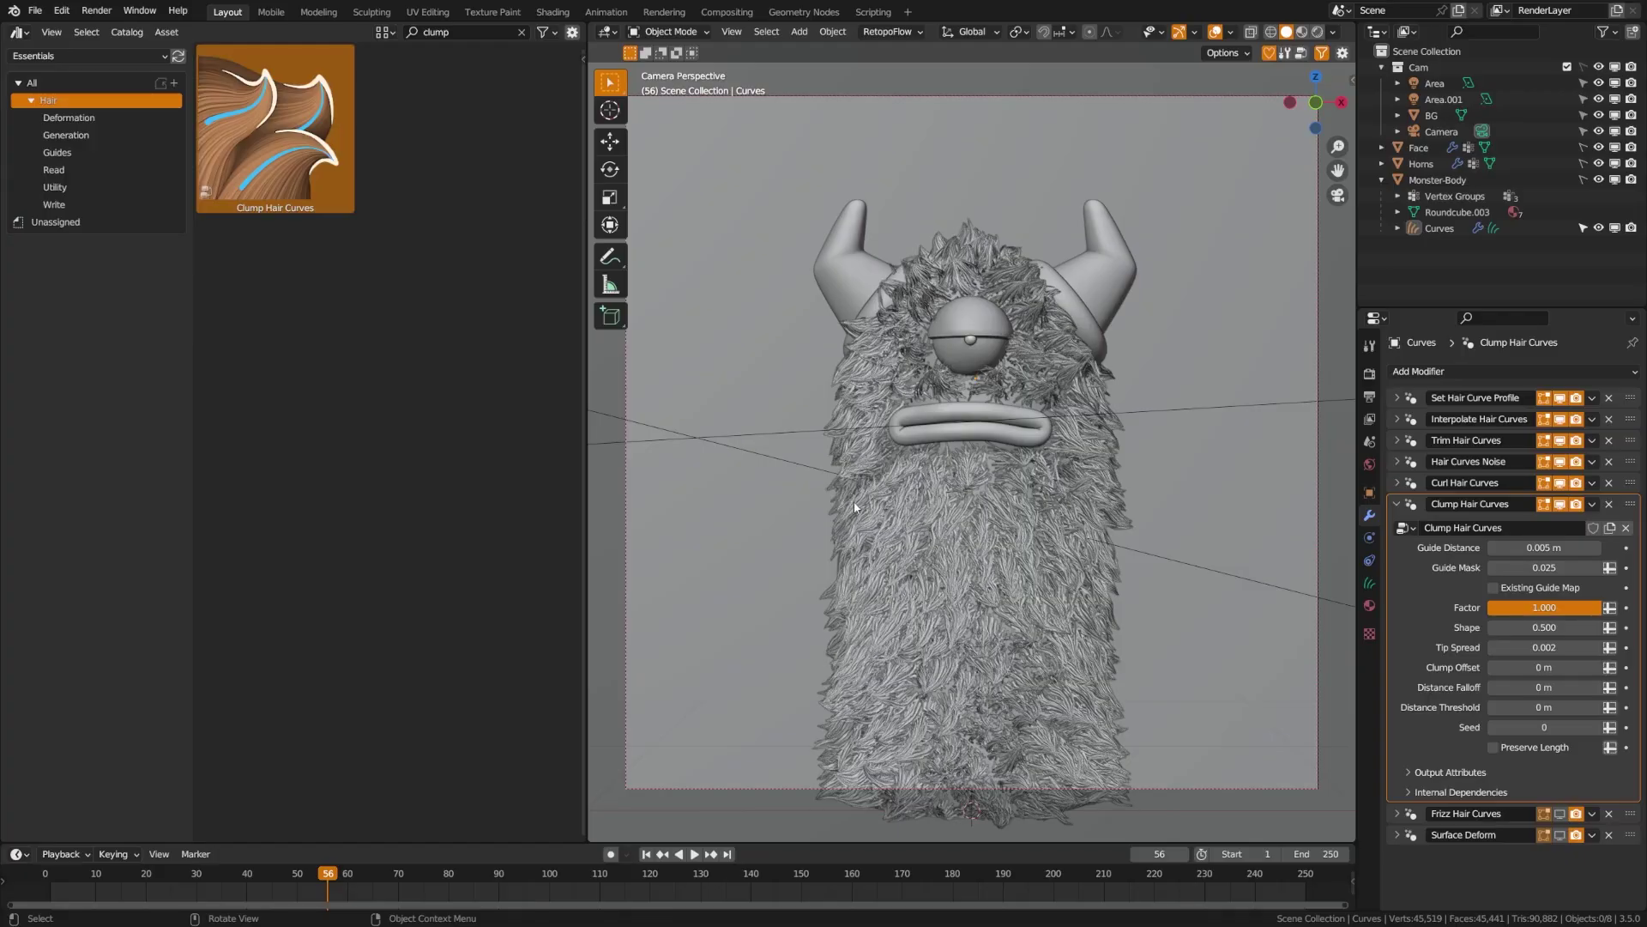
click(1399, 507)
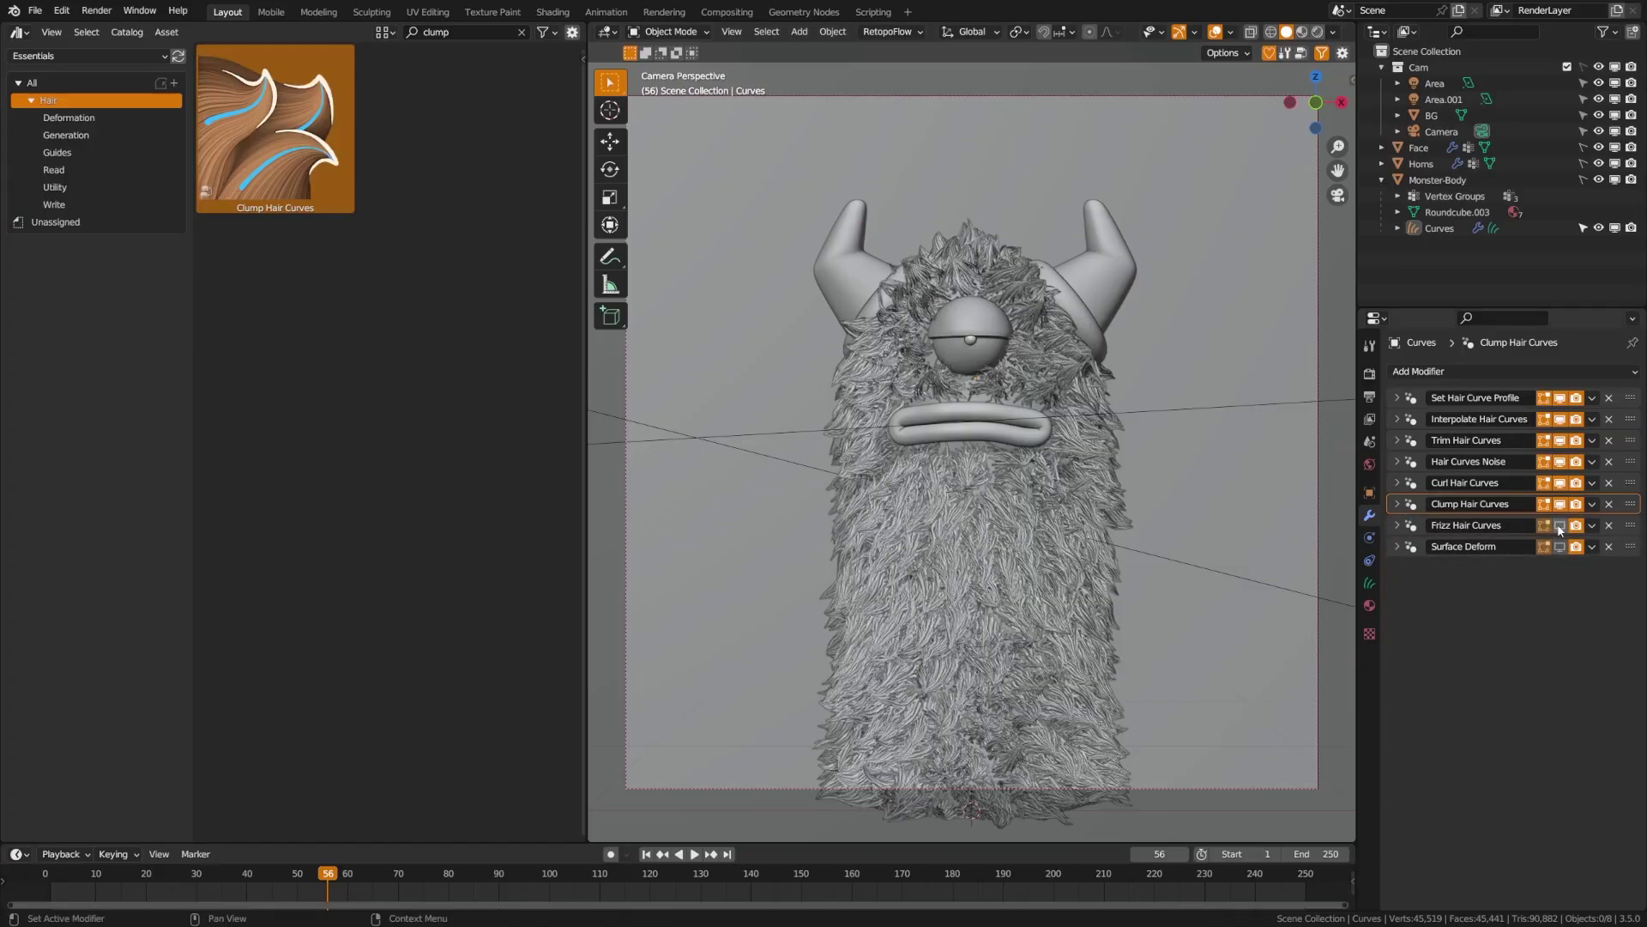
Enable Frizz Hair Curves in the viewport and set its Distance to 0.005 m, checking the fur up close
click(1560, 526)
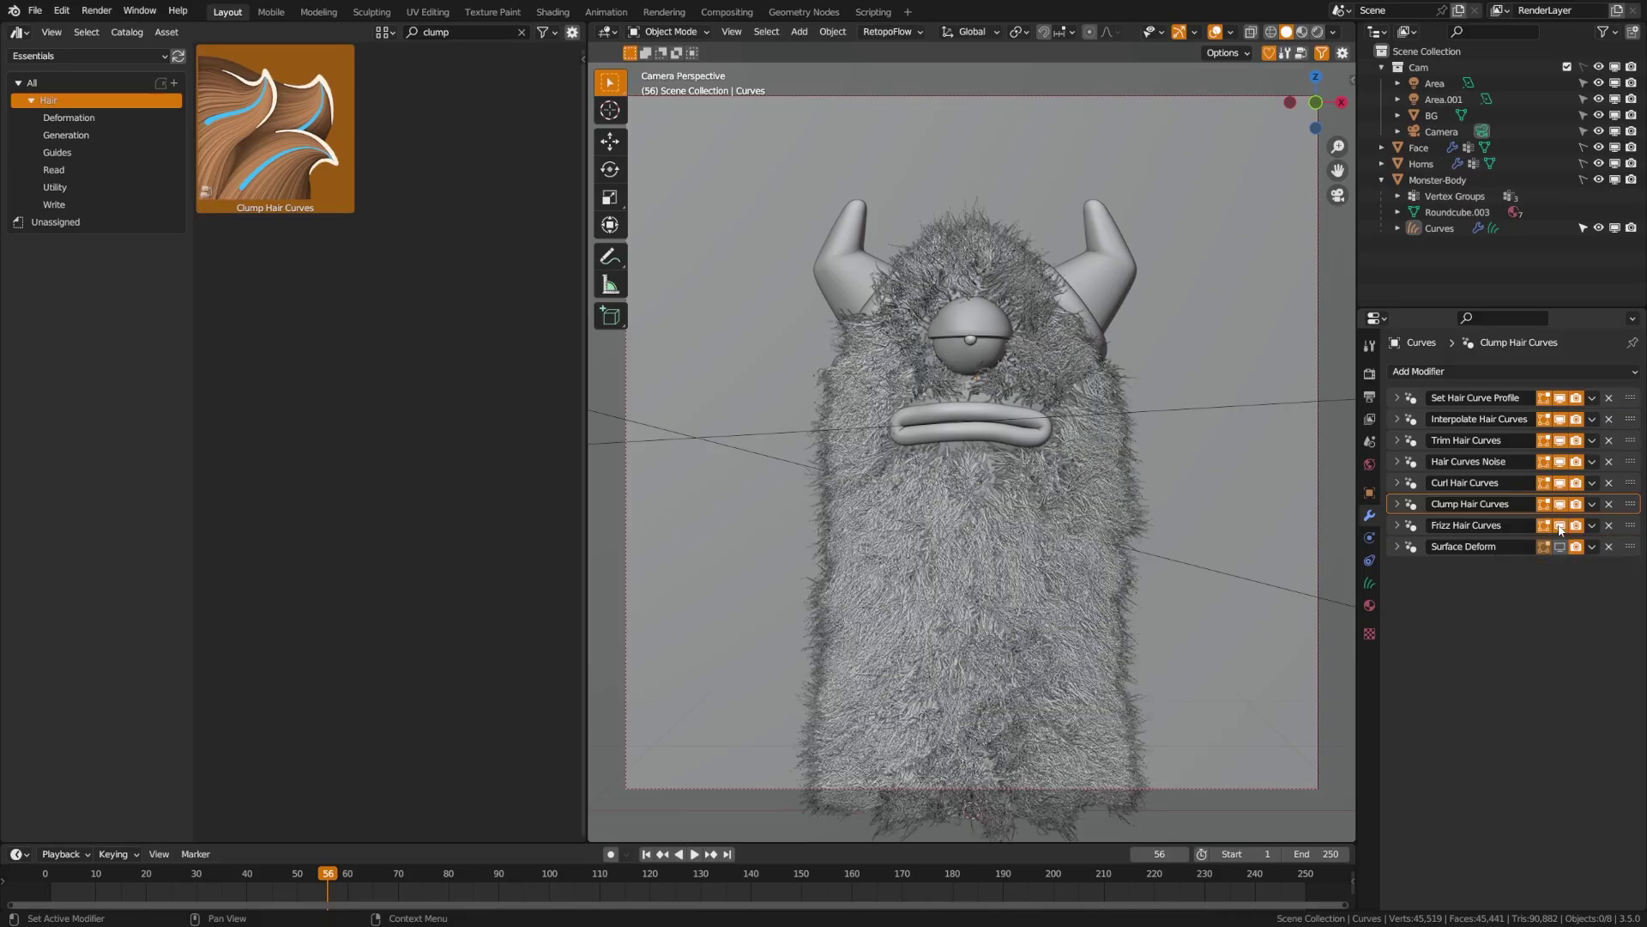
click(1398, 526)
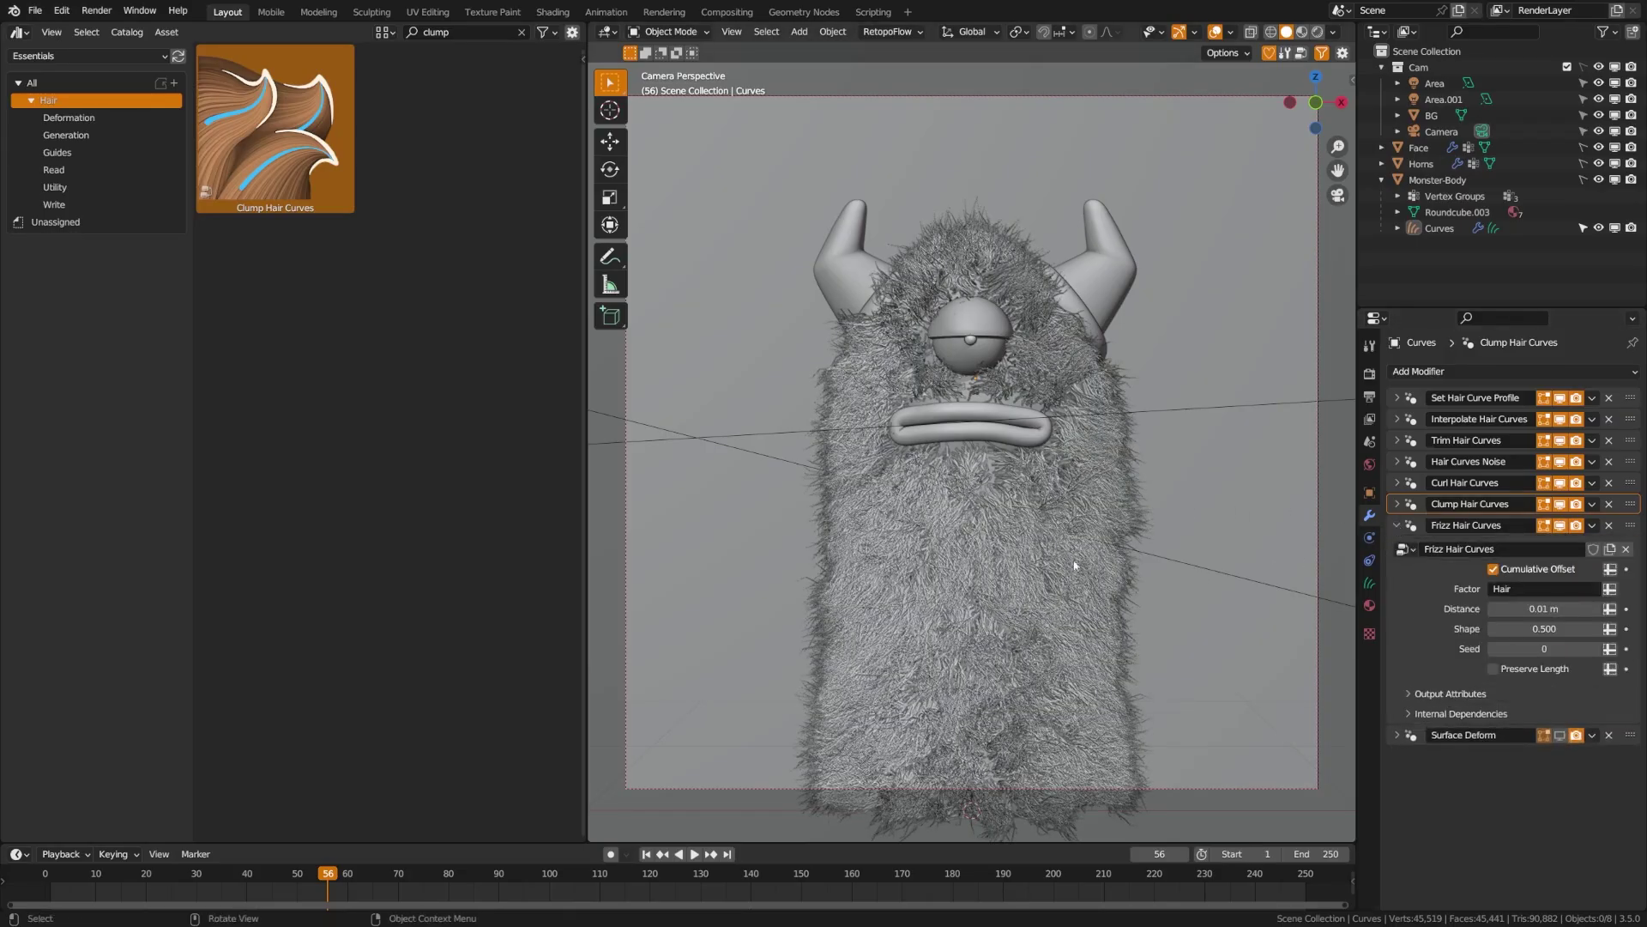
click(1545, 611)
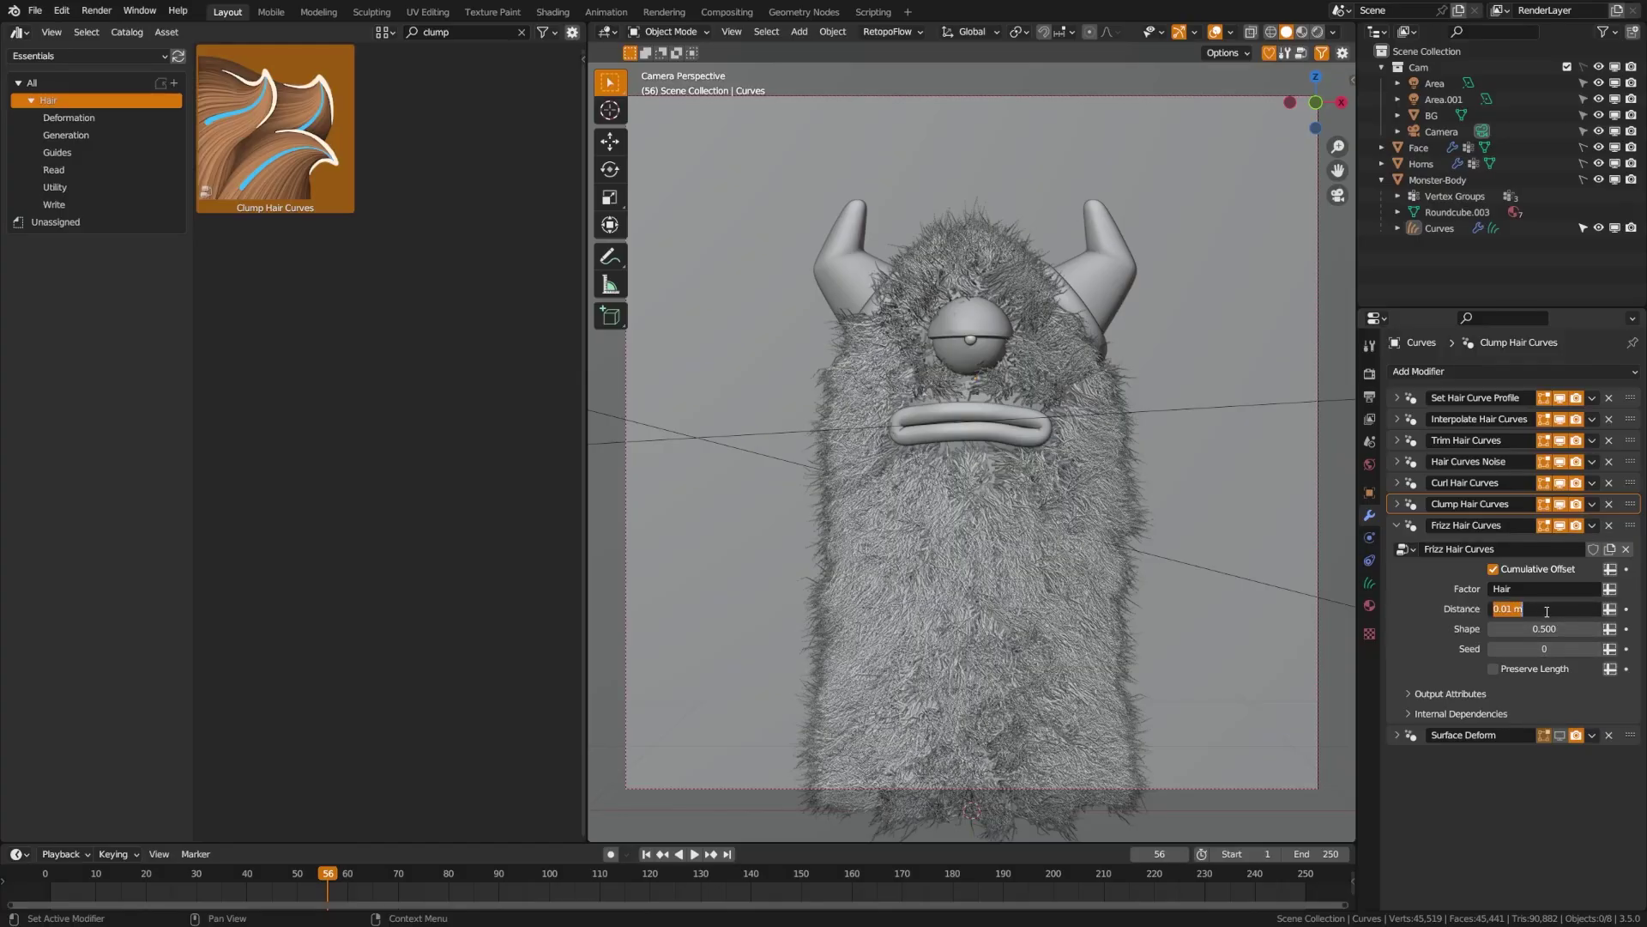
text(0.005)
key(Return)
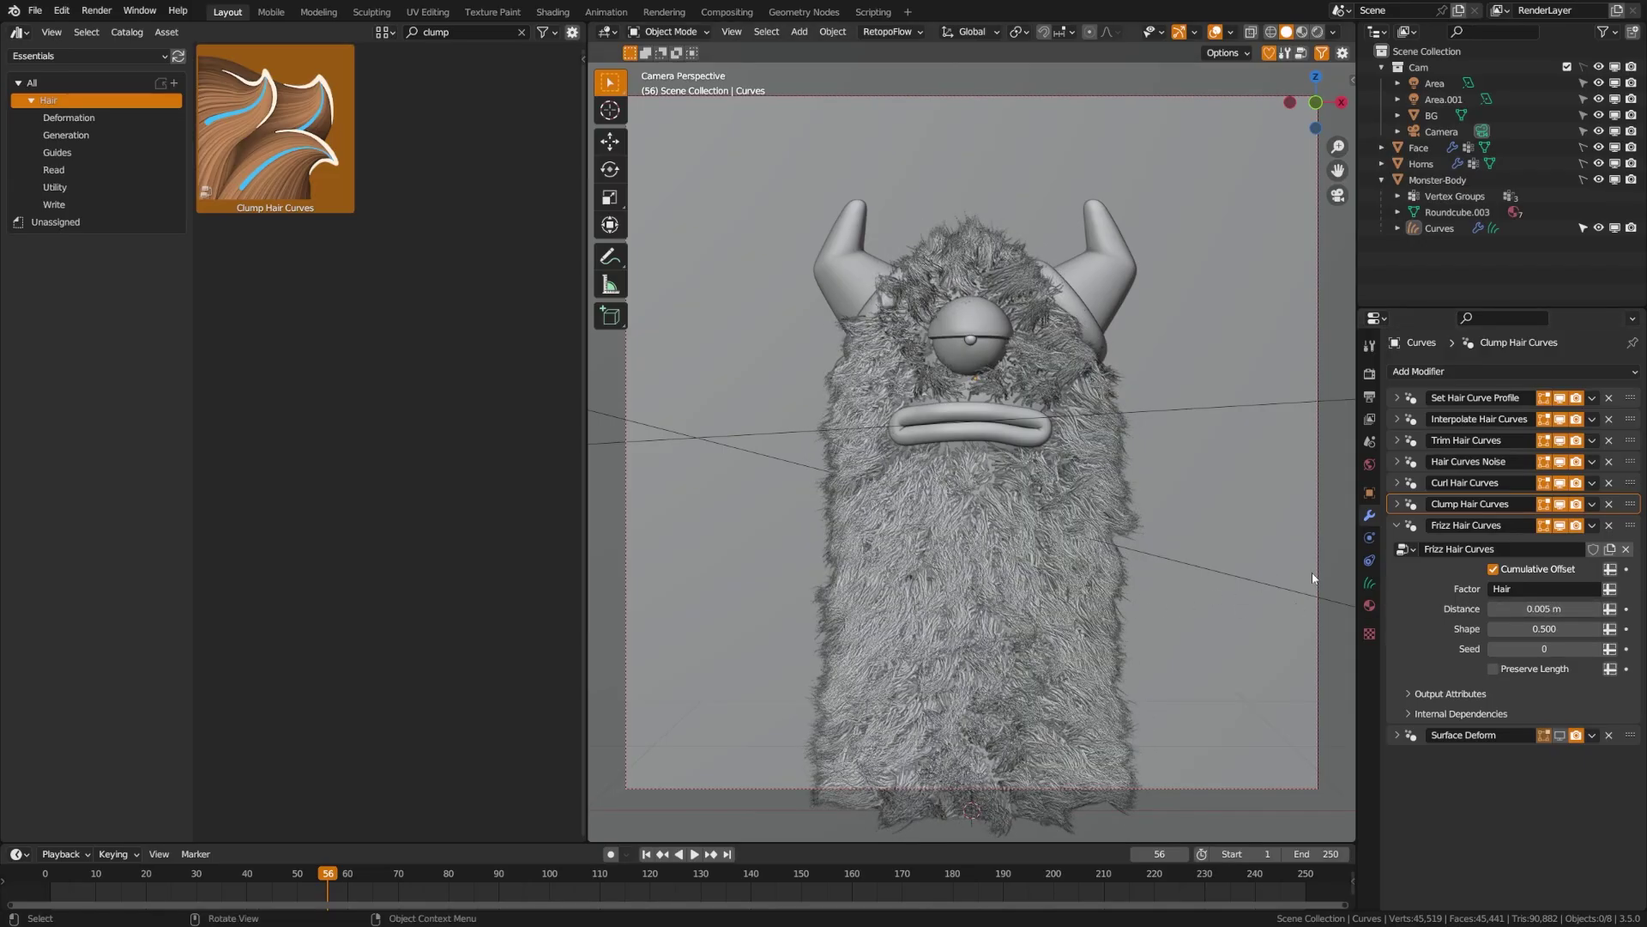
scroll(1105, 633, up, 5)
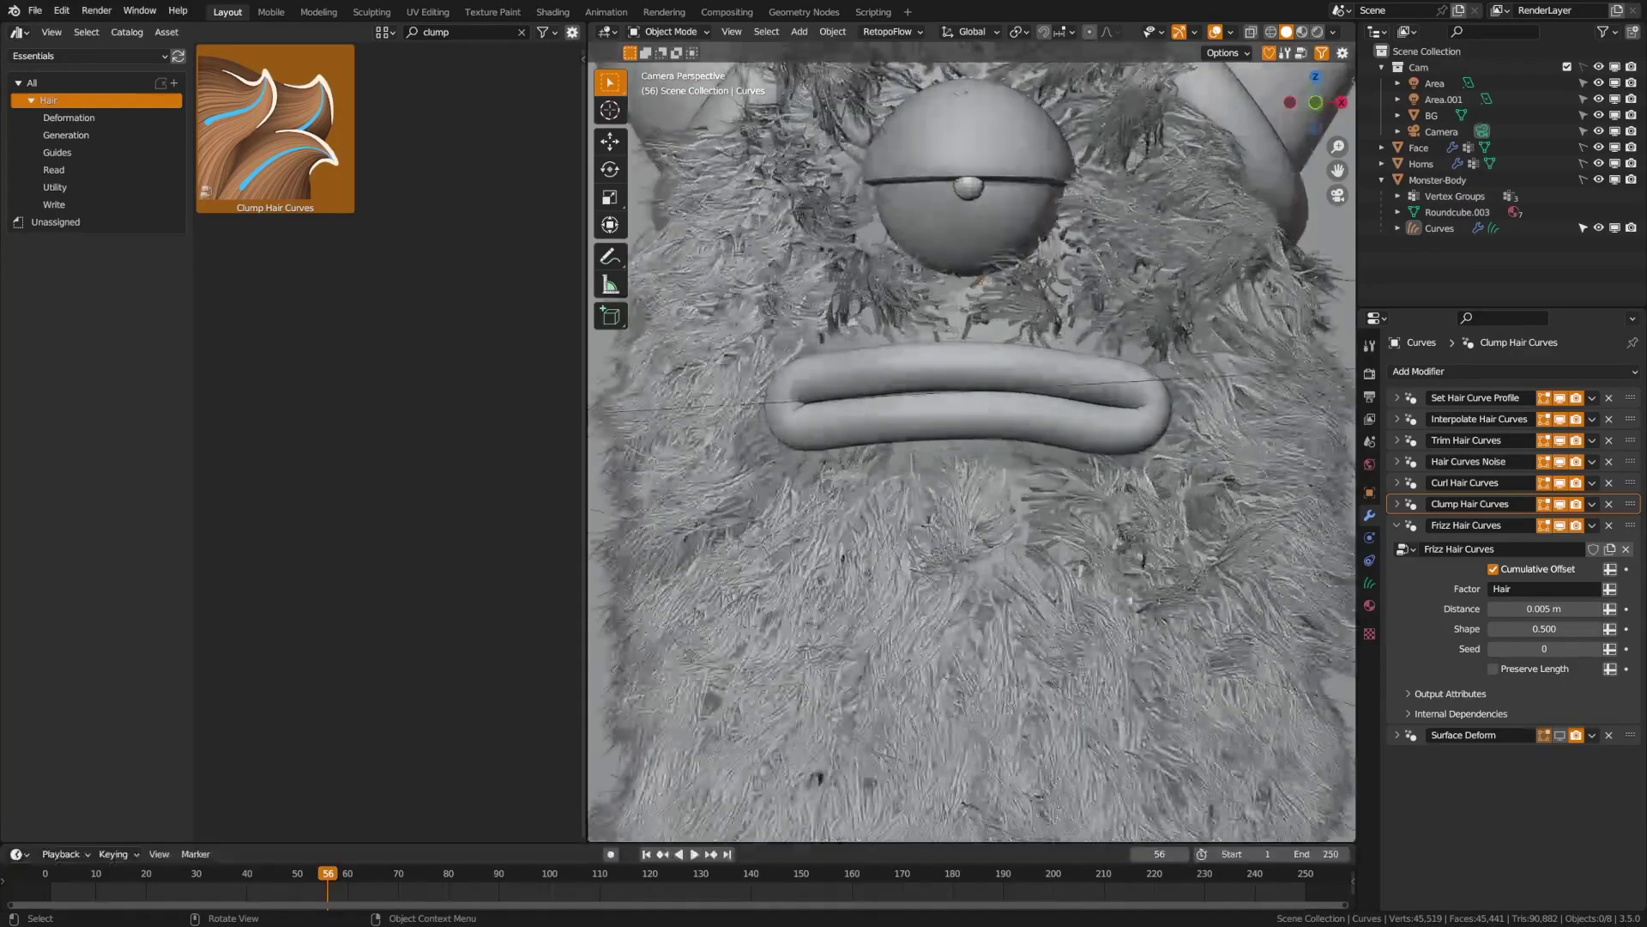
scroll(982, 580, down, 1)
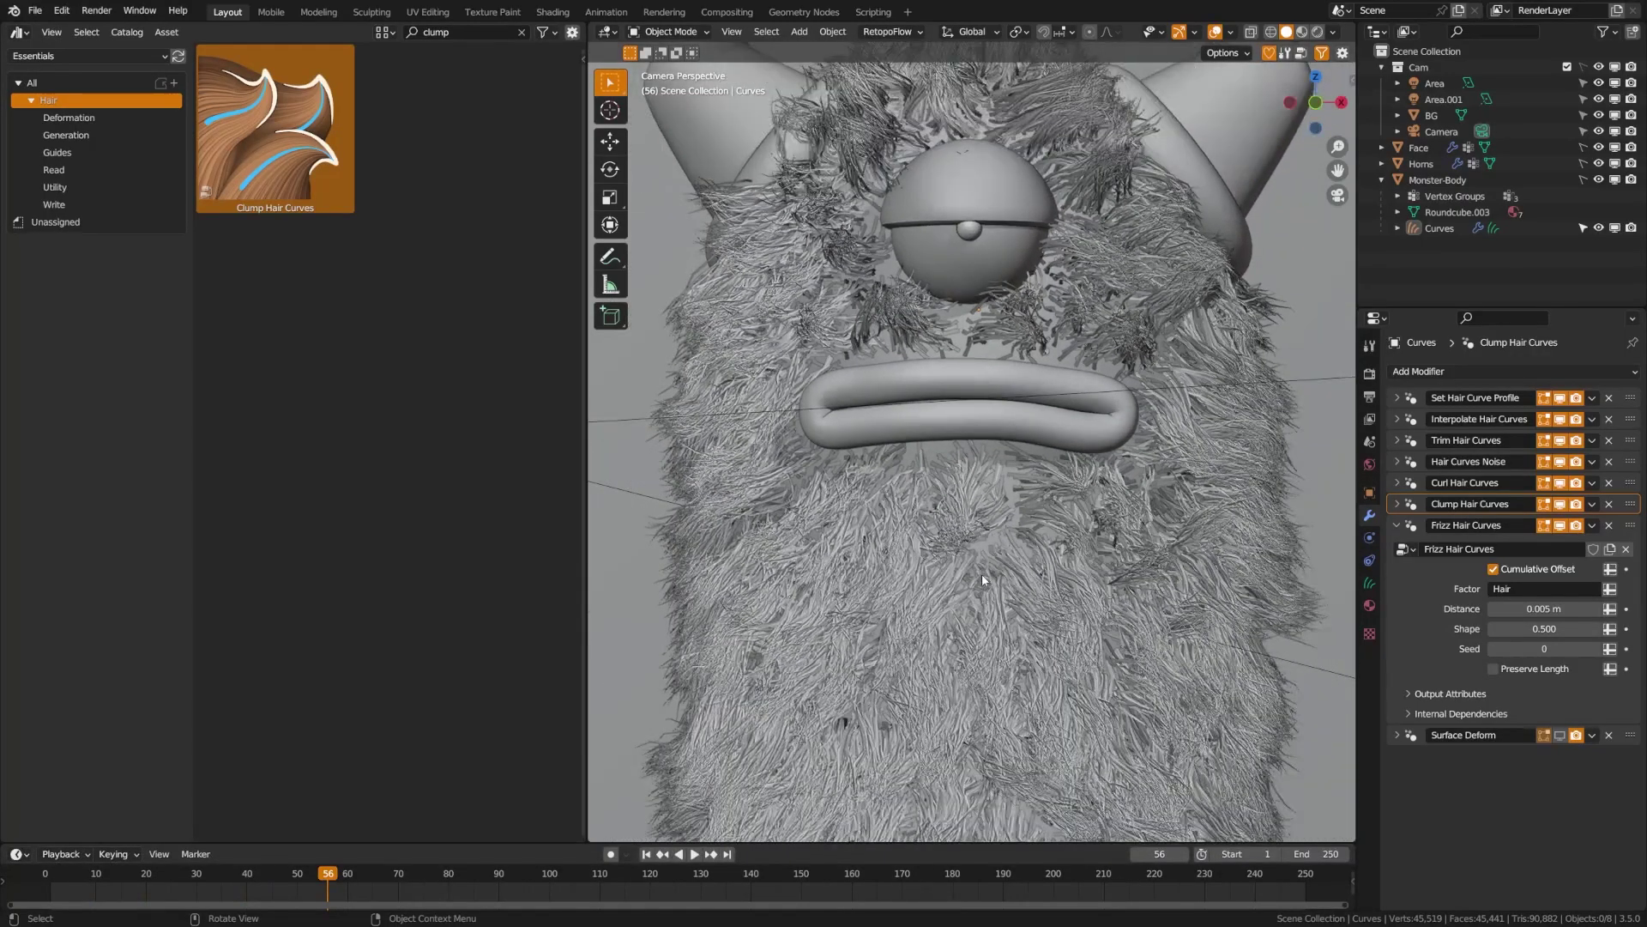
scroll(1090, 576, down, 2)
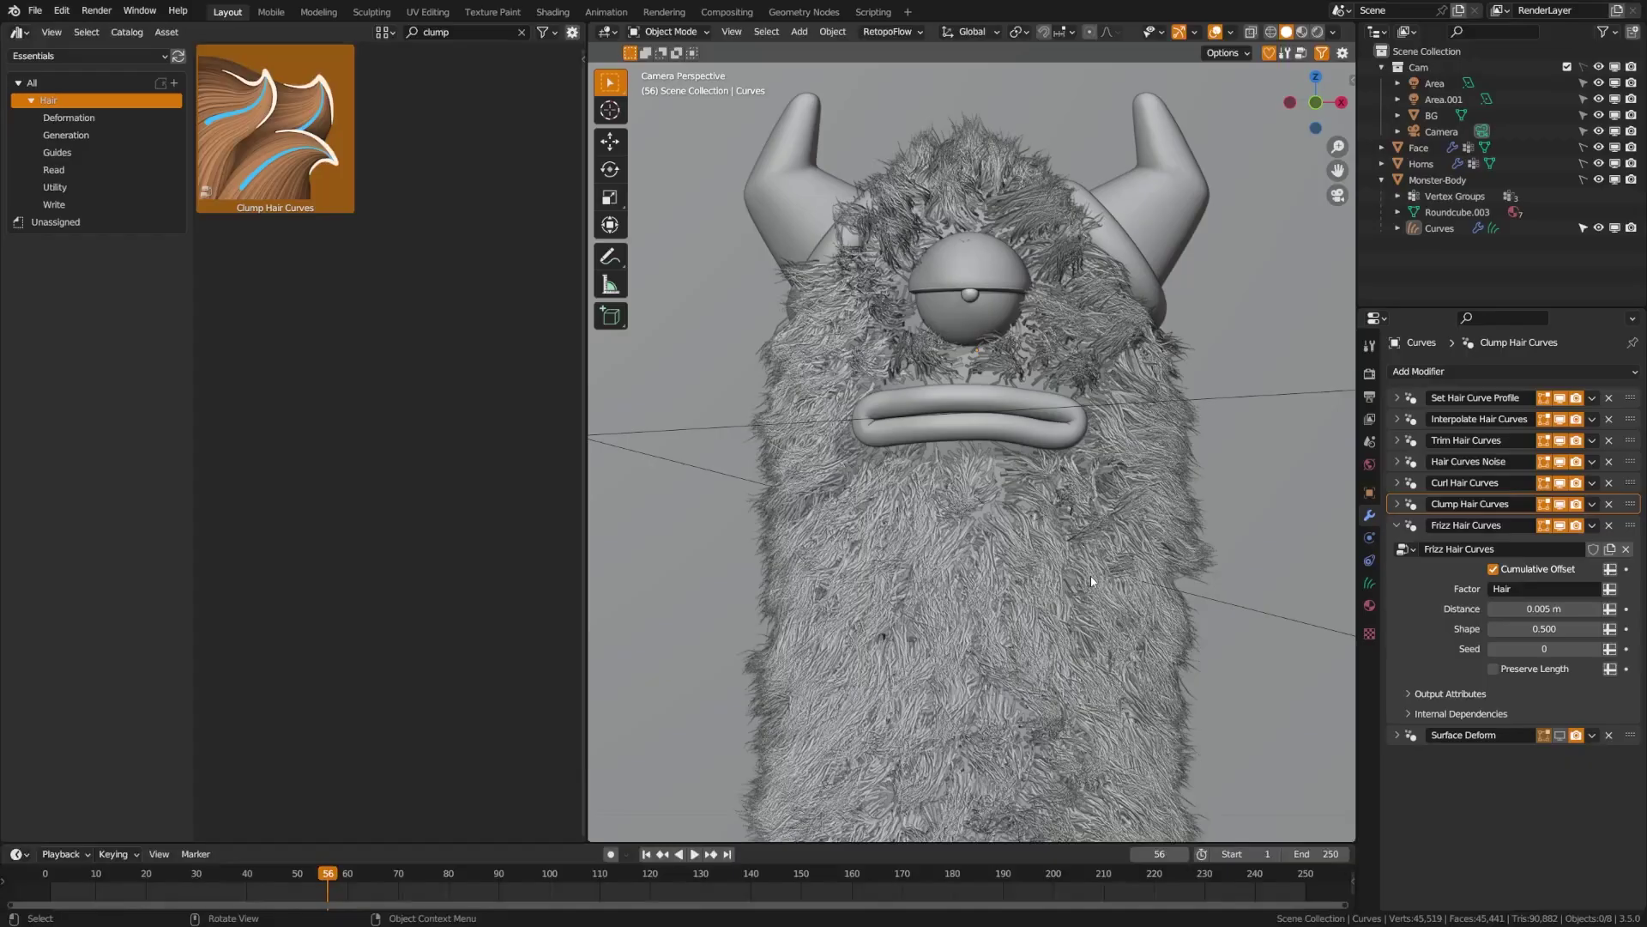
Set the Frizz Hair Curves Shape to -0.5, inspect the fur up close and from the front, and collapse the modifier's settings
click(1527, 625)
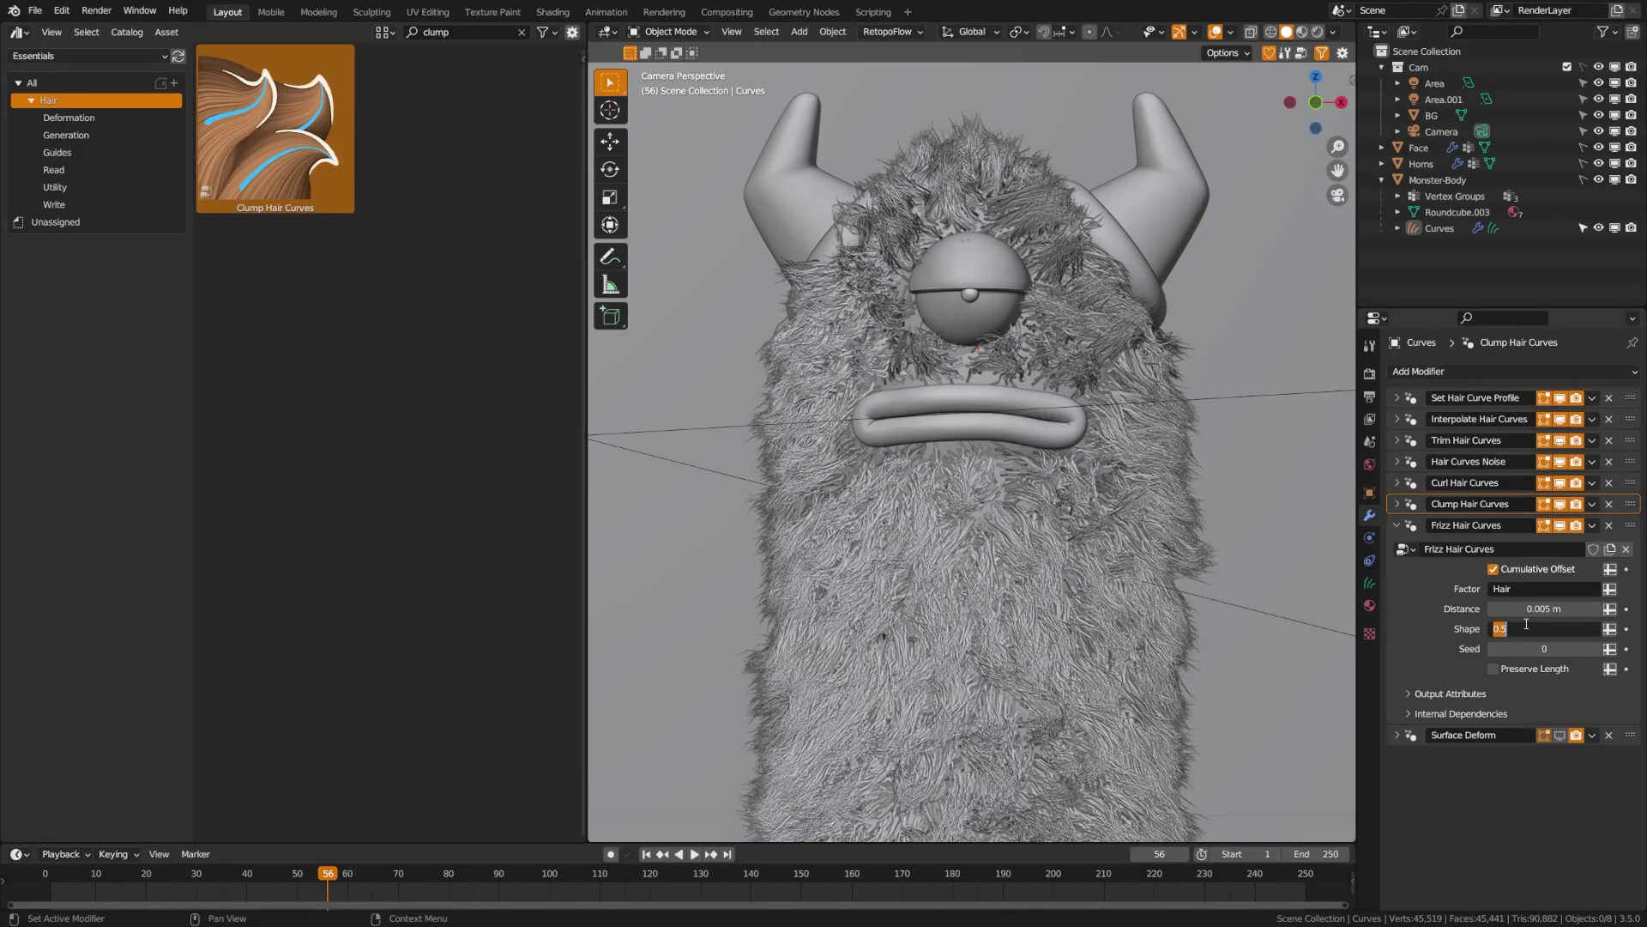
text(-0.5)
key(Return)
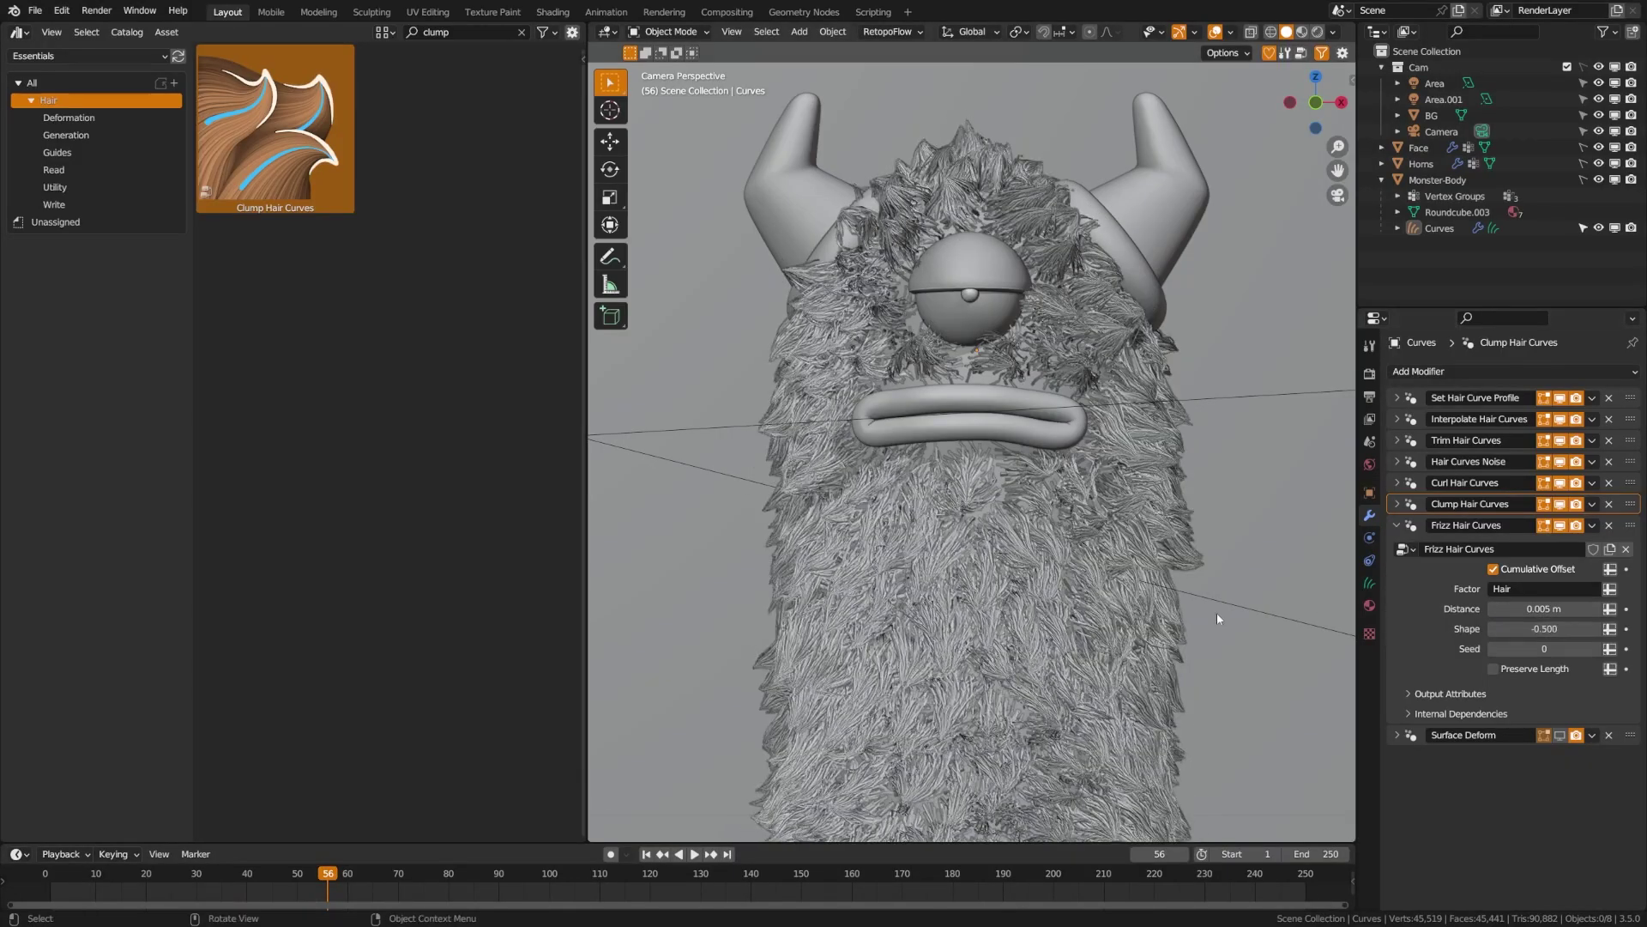
middle_drag(1217, 613, 1305, 592)
scroll(1021, 587, up, 5)
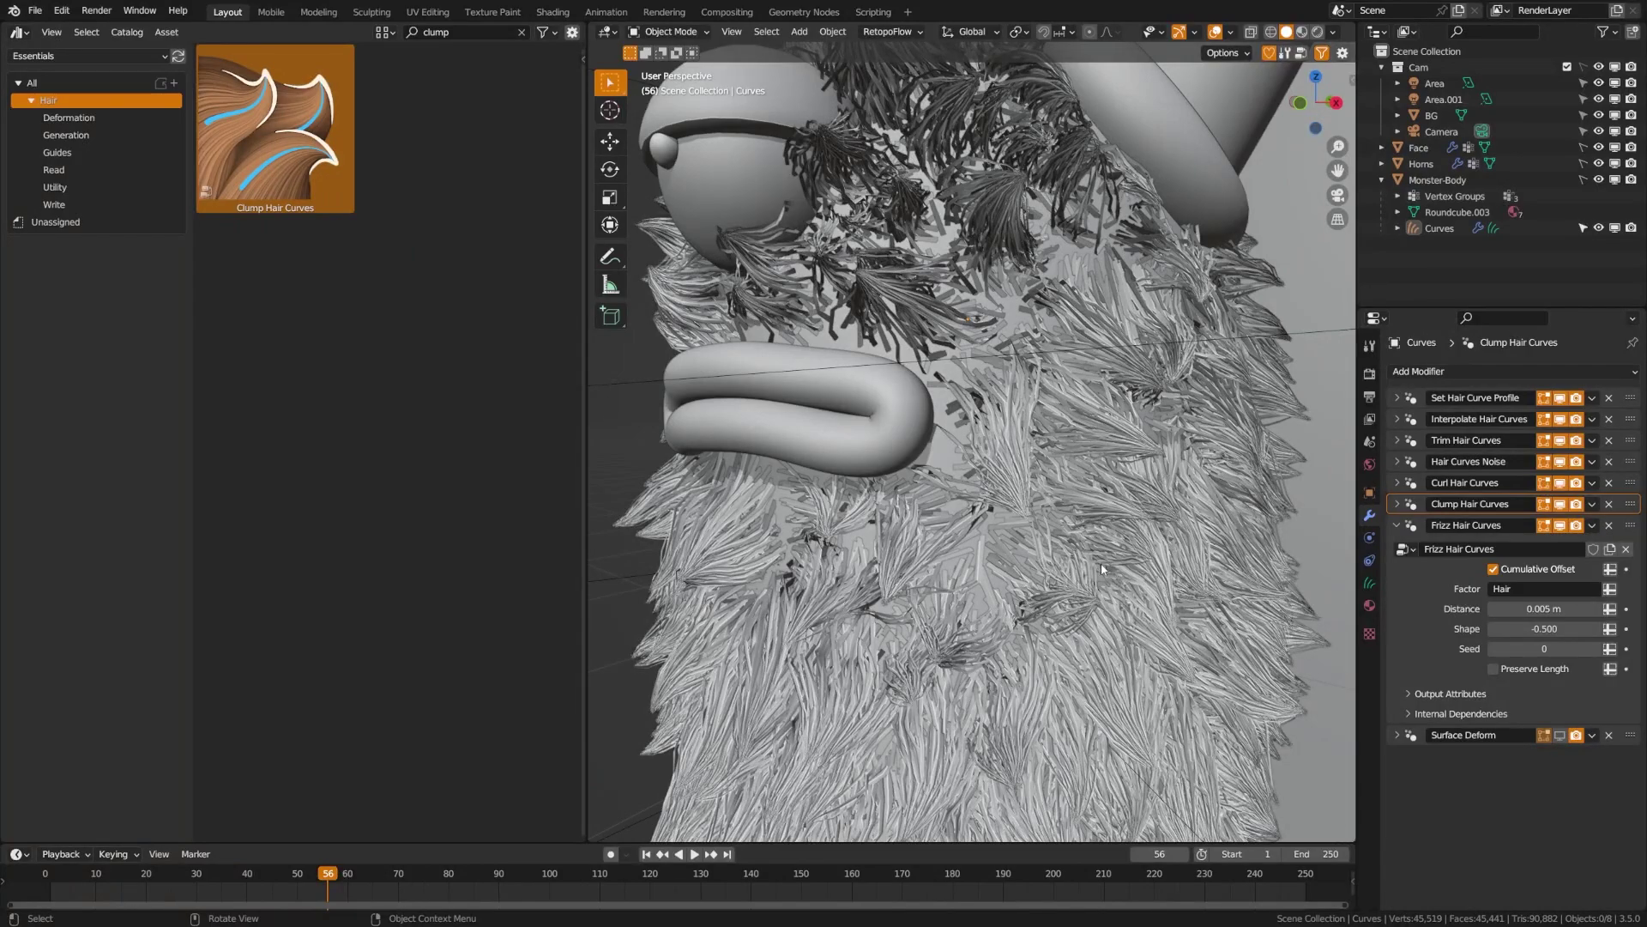
key(KP_1)
scroll(1100, 563, down, 4)
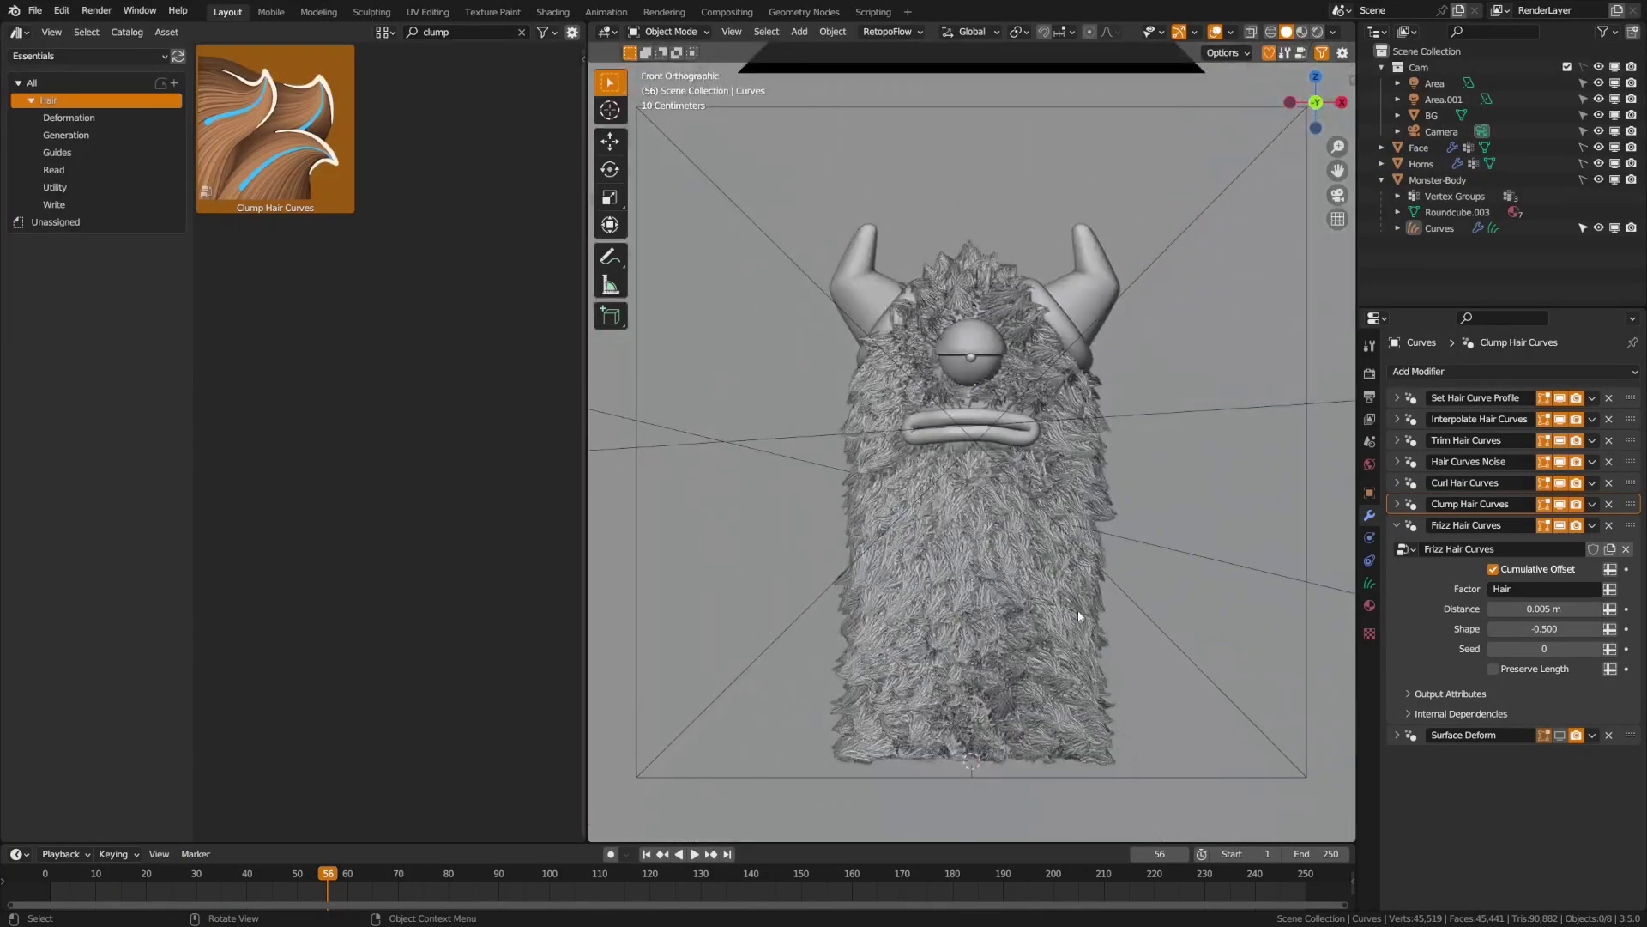
shift+middle_drag(1063, 647, 1042, 604)
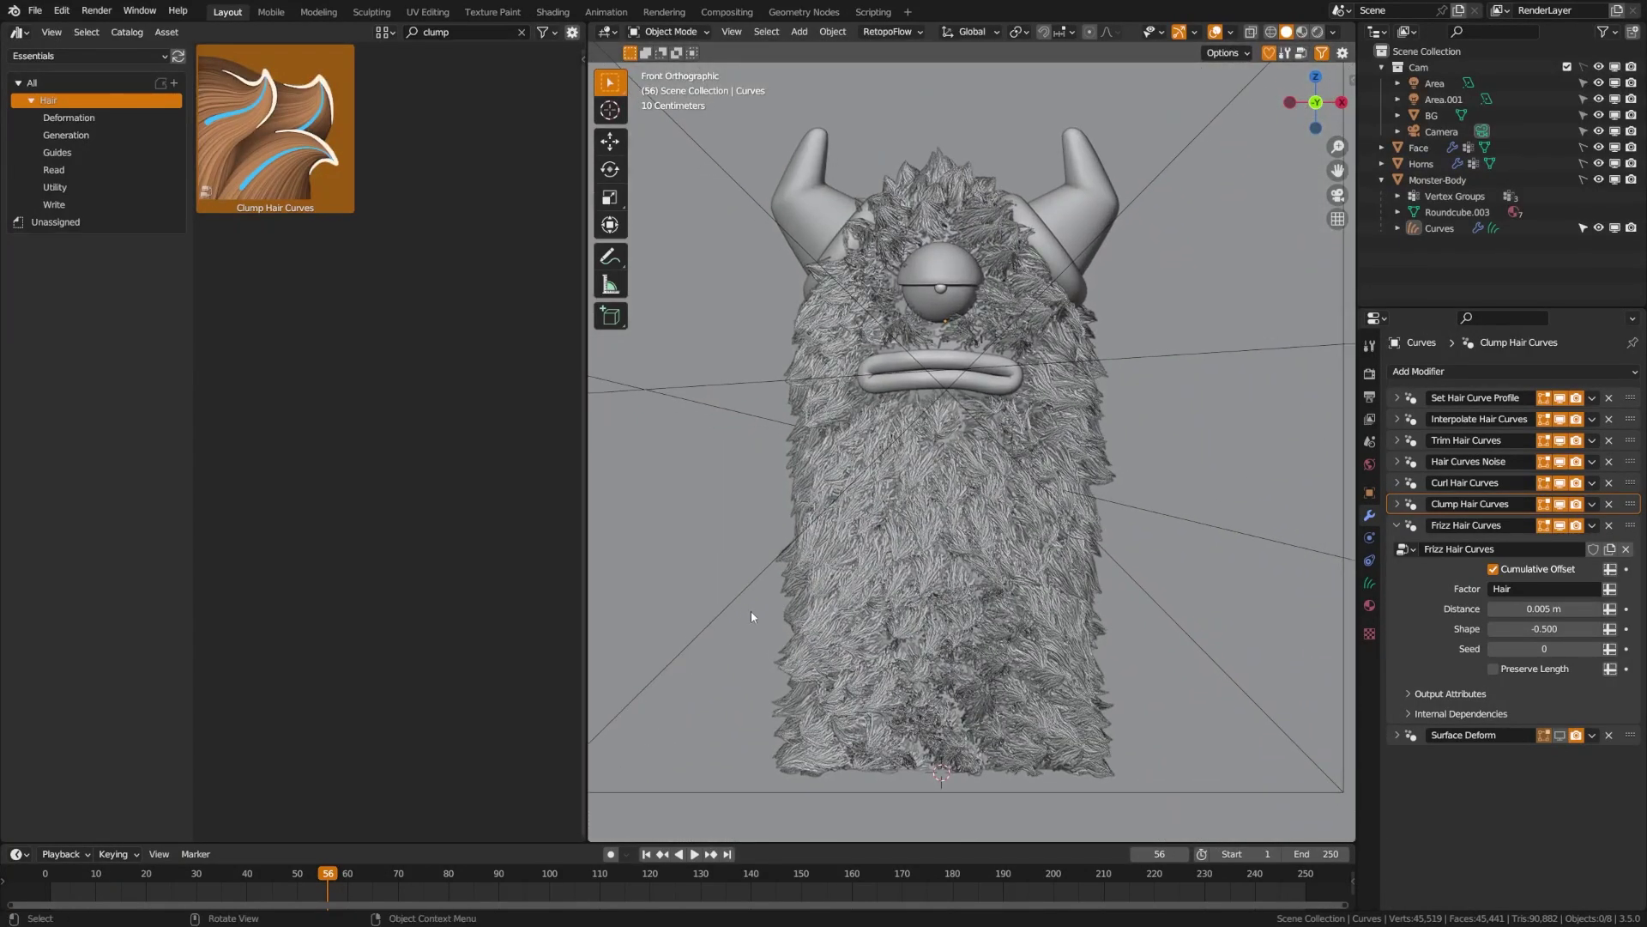
click(1397, 525)
Find the Trim Hair Curves asset, add it to the fur again and place it directly before Surface Deform in the stack
click(471, 31)
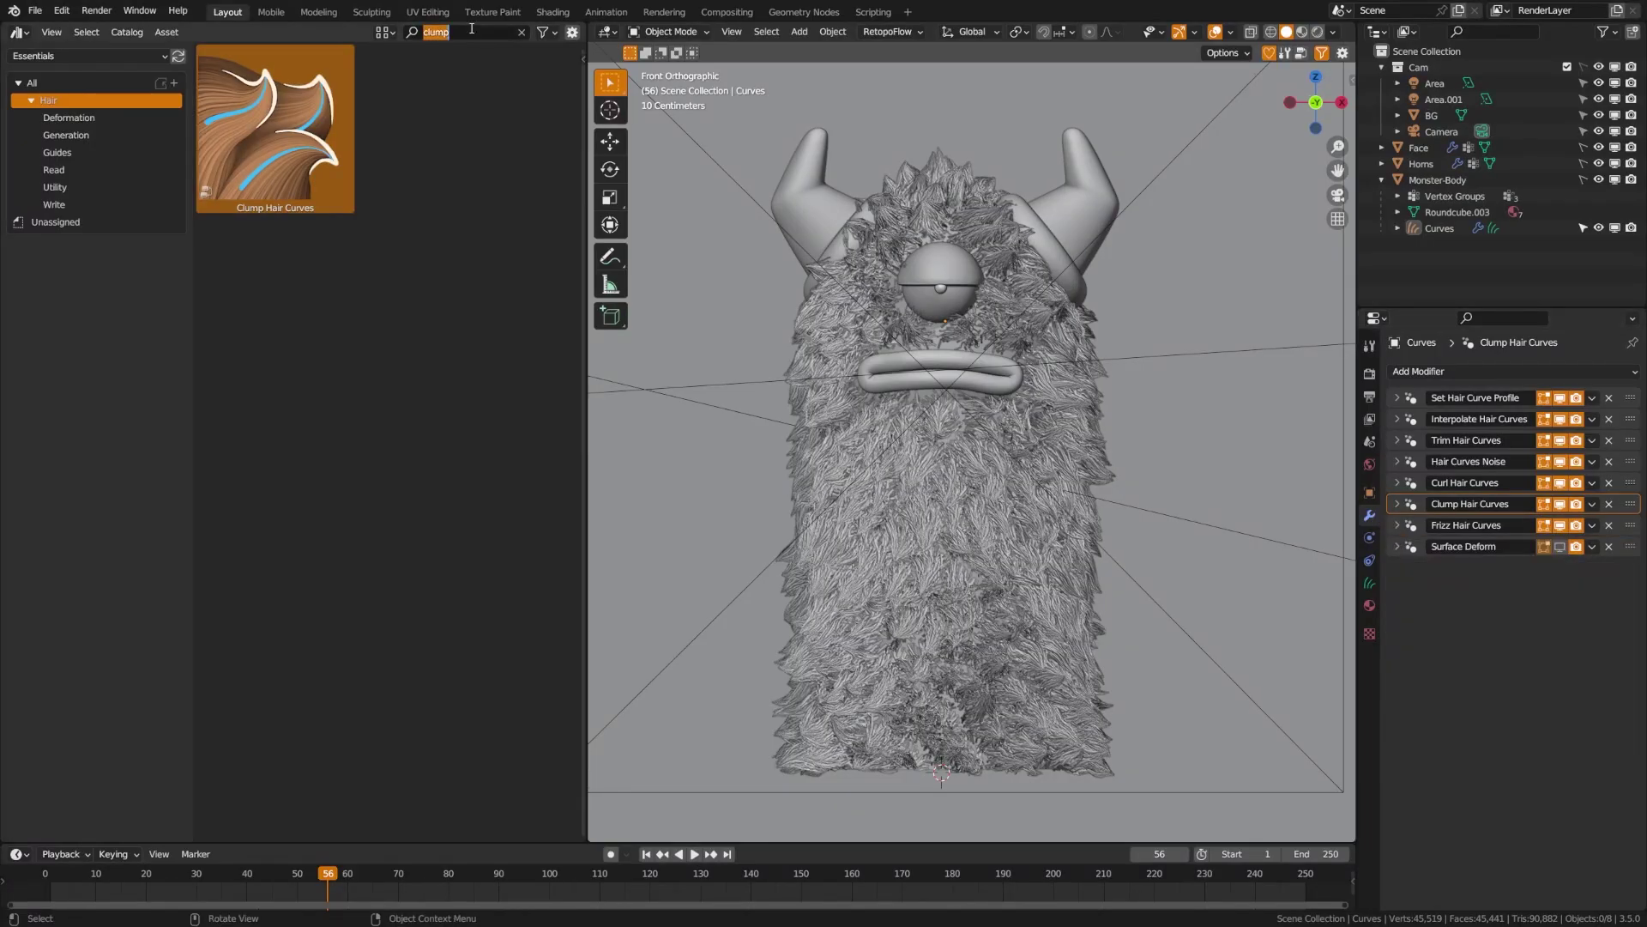
text(trim)
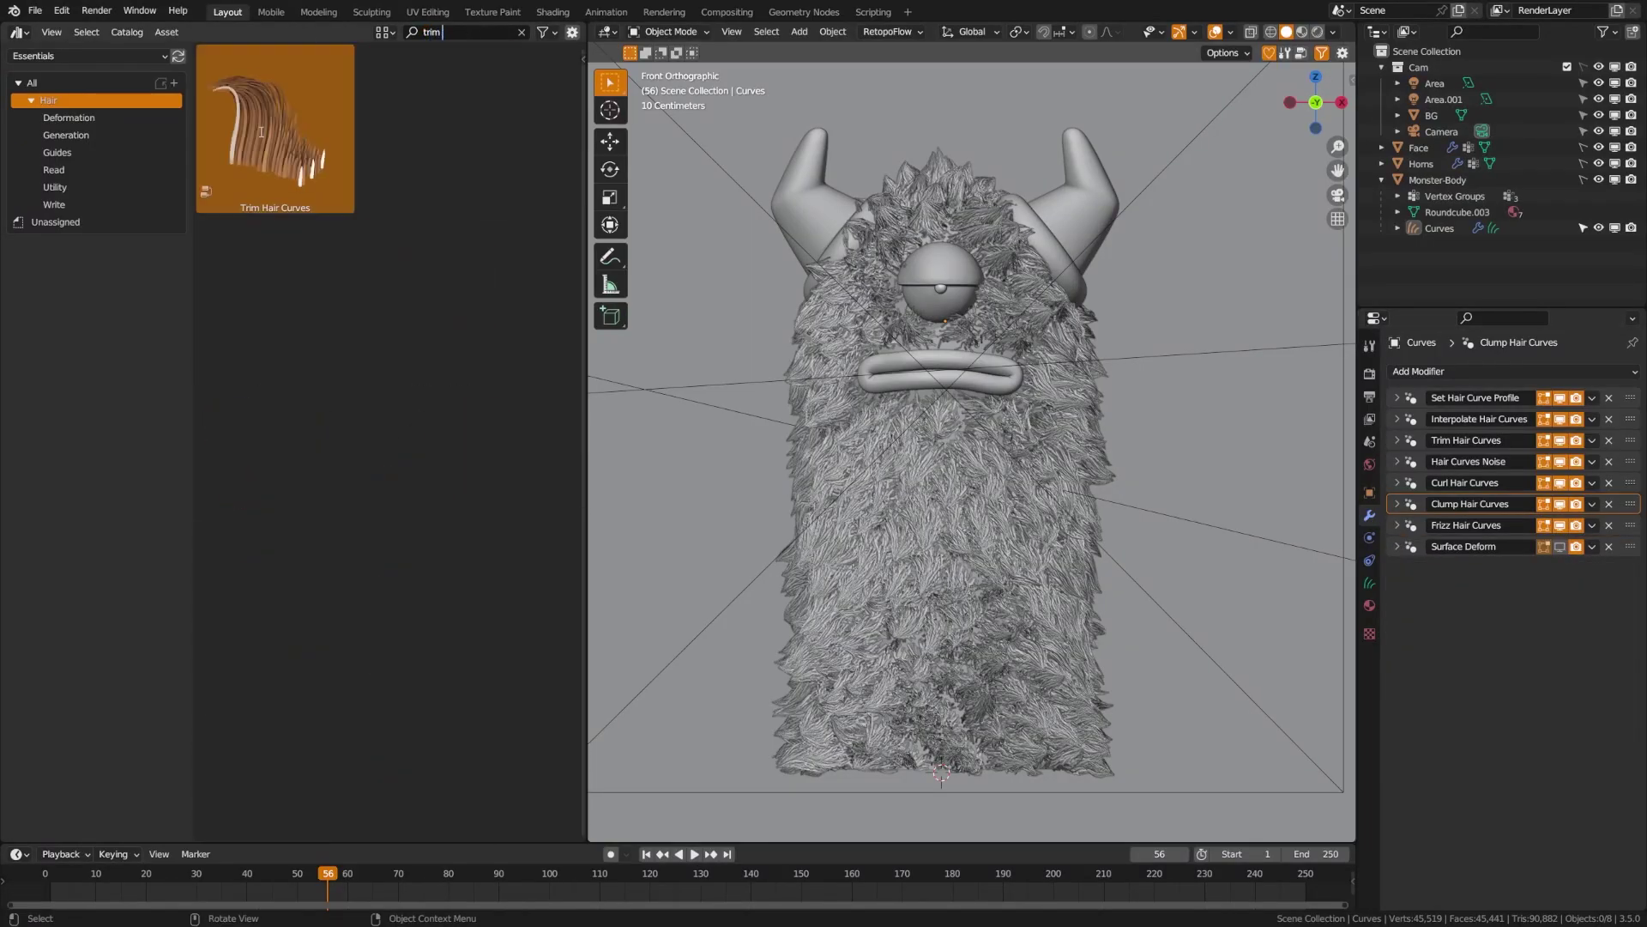
drag(261, 132, 1278, 491)
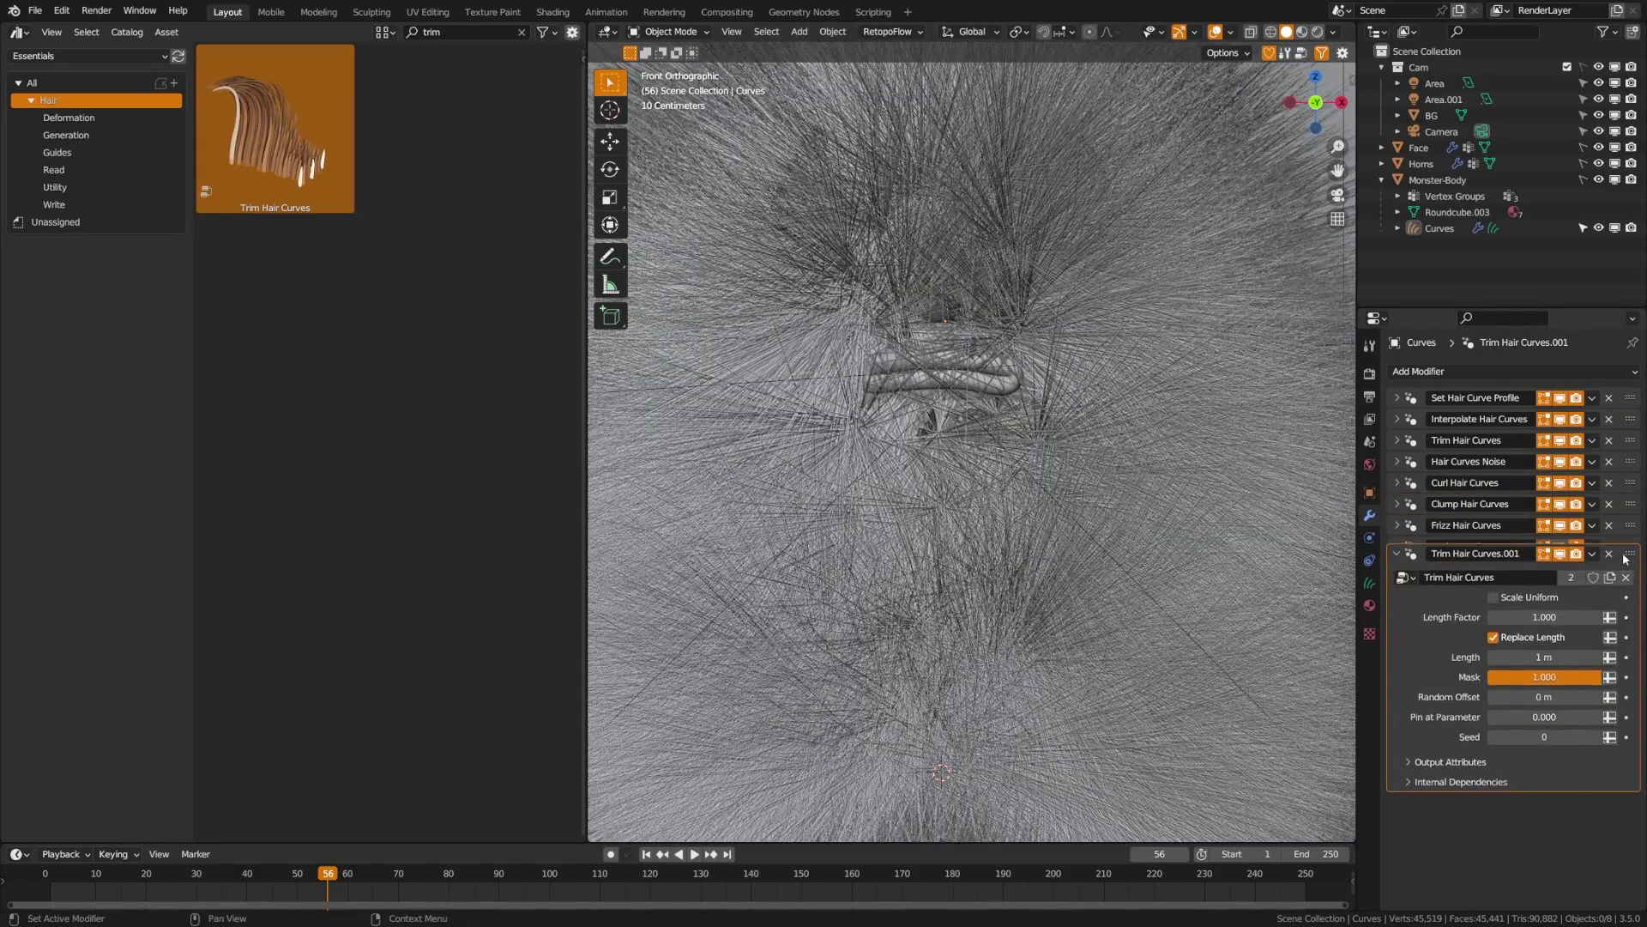
On the second Trim Hair Curves modifier, enable Scale Uniform, set the Length Factor to 2 and disable Replace Length
click(1494, 590)
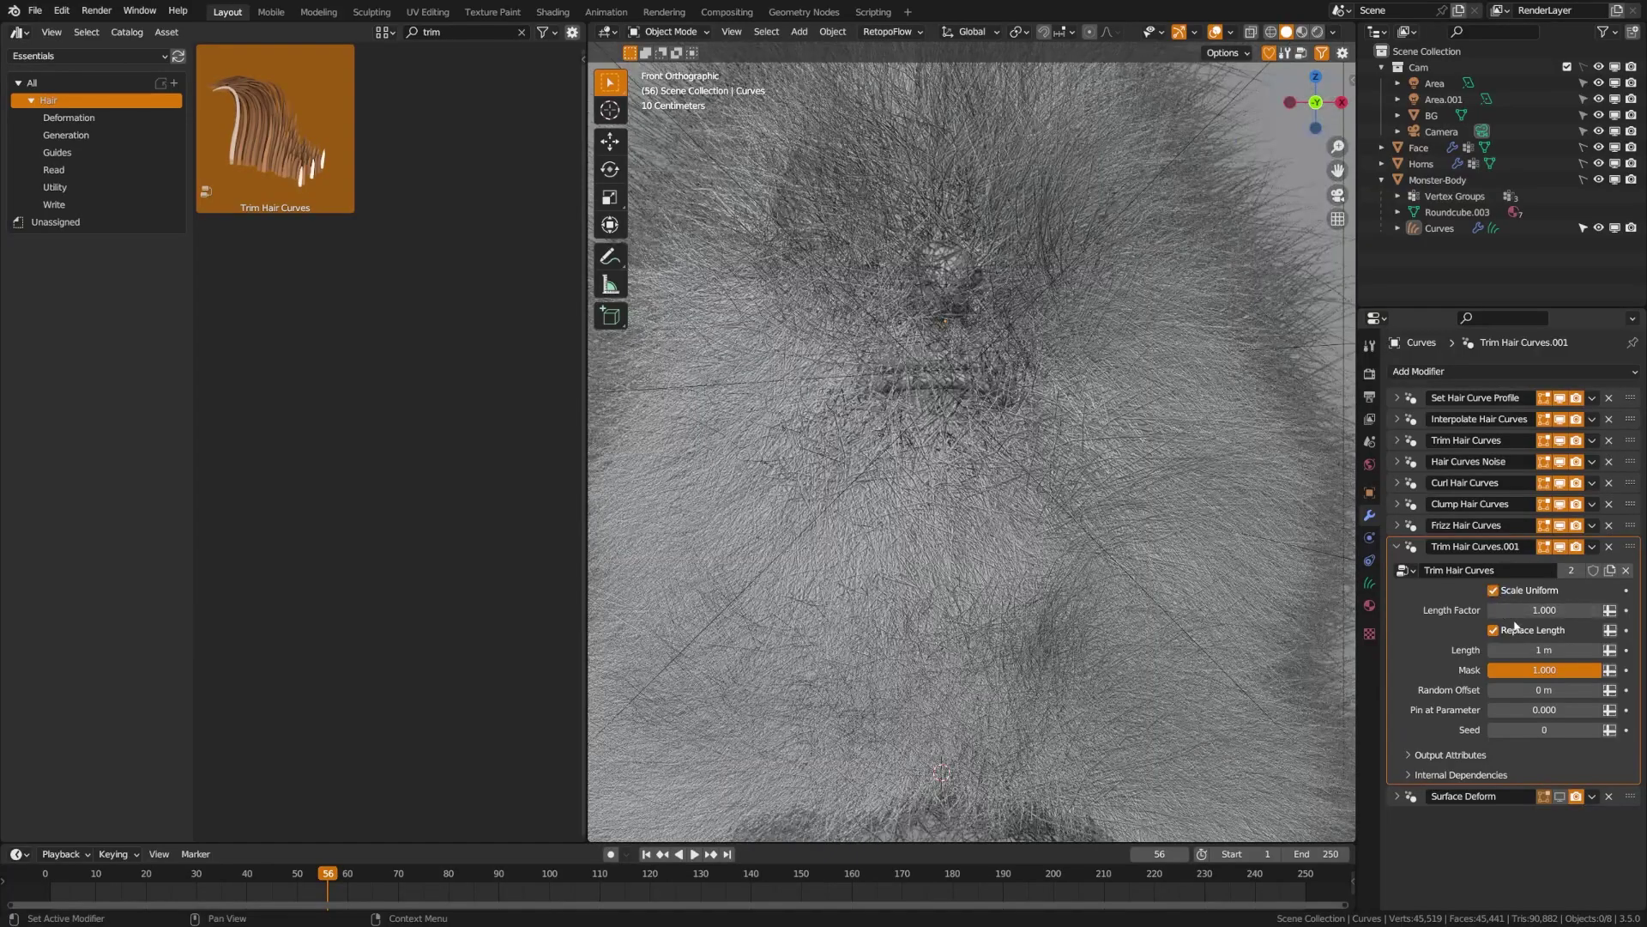
click(1533, 612)
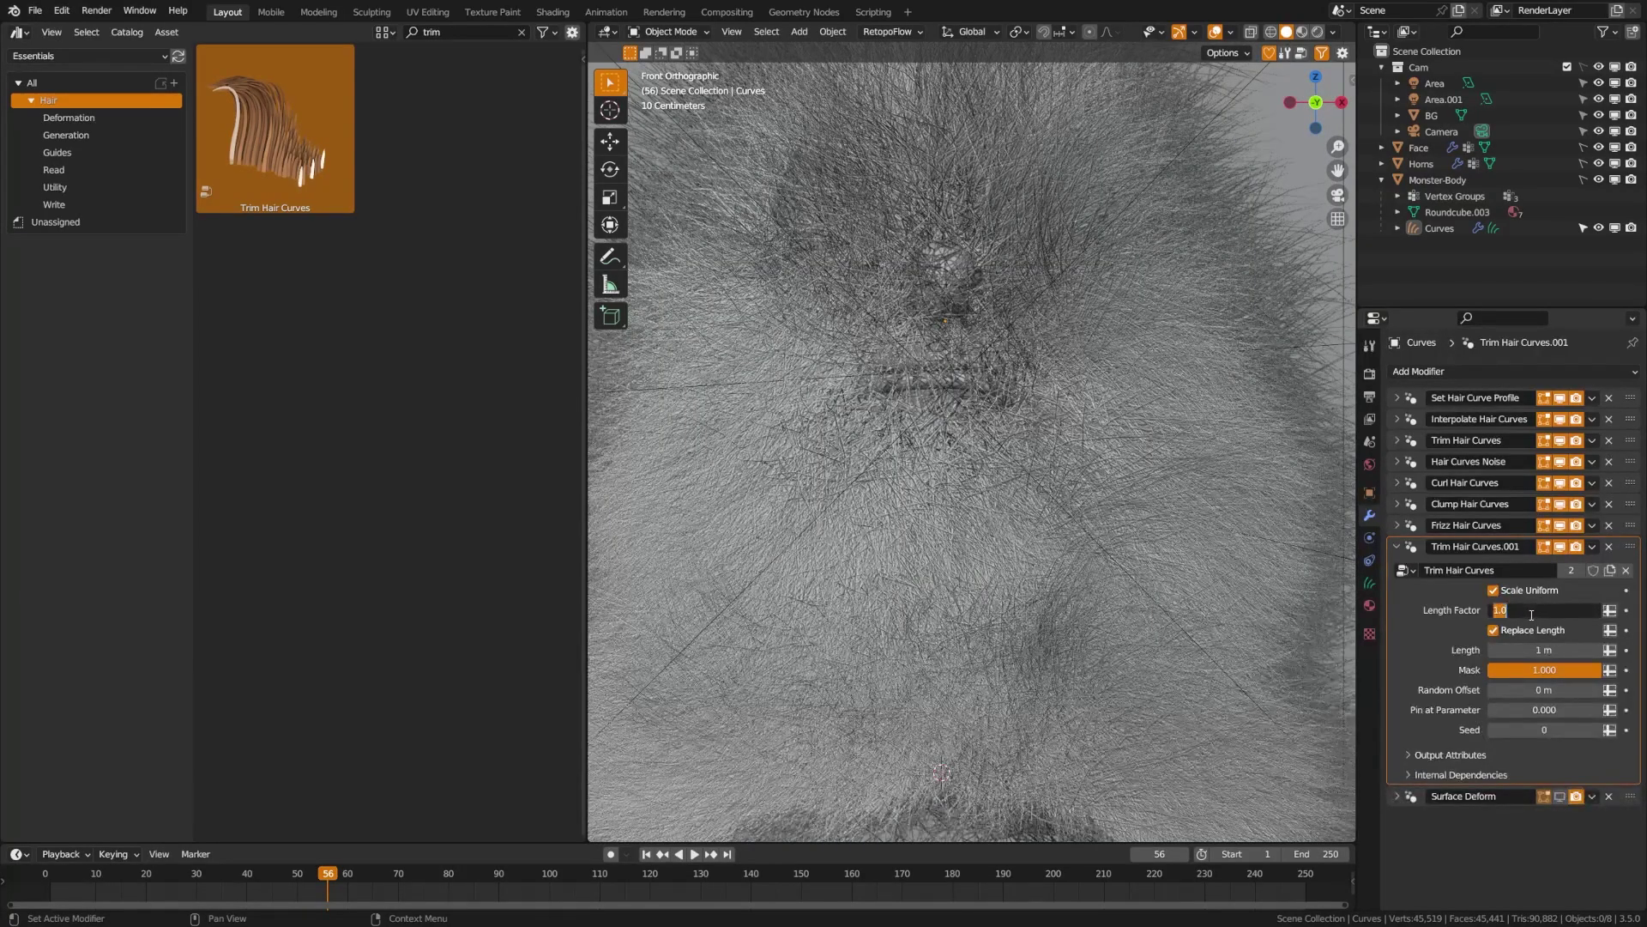
text(2)
key(Return)
click(1494, 630)
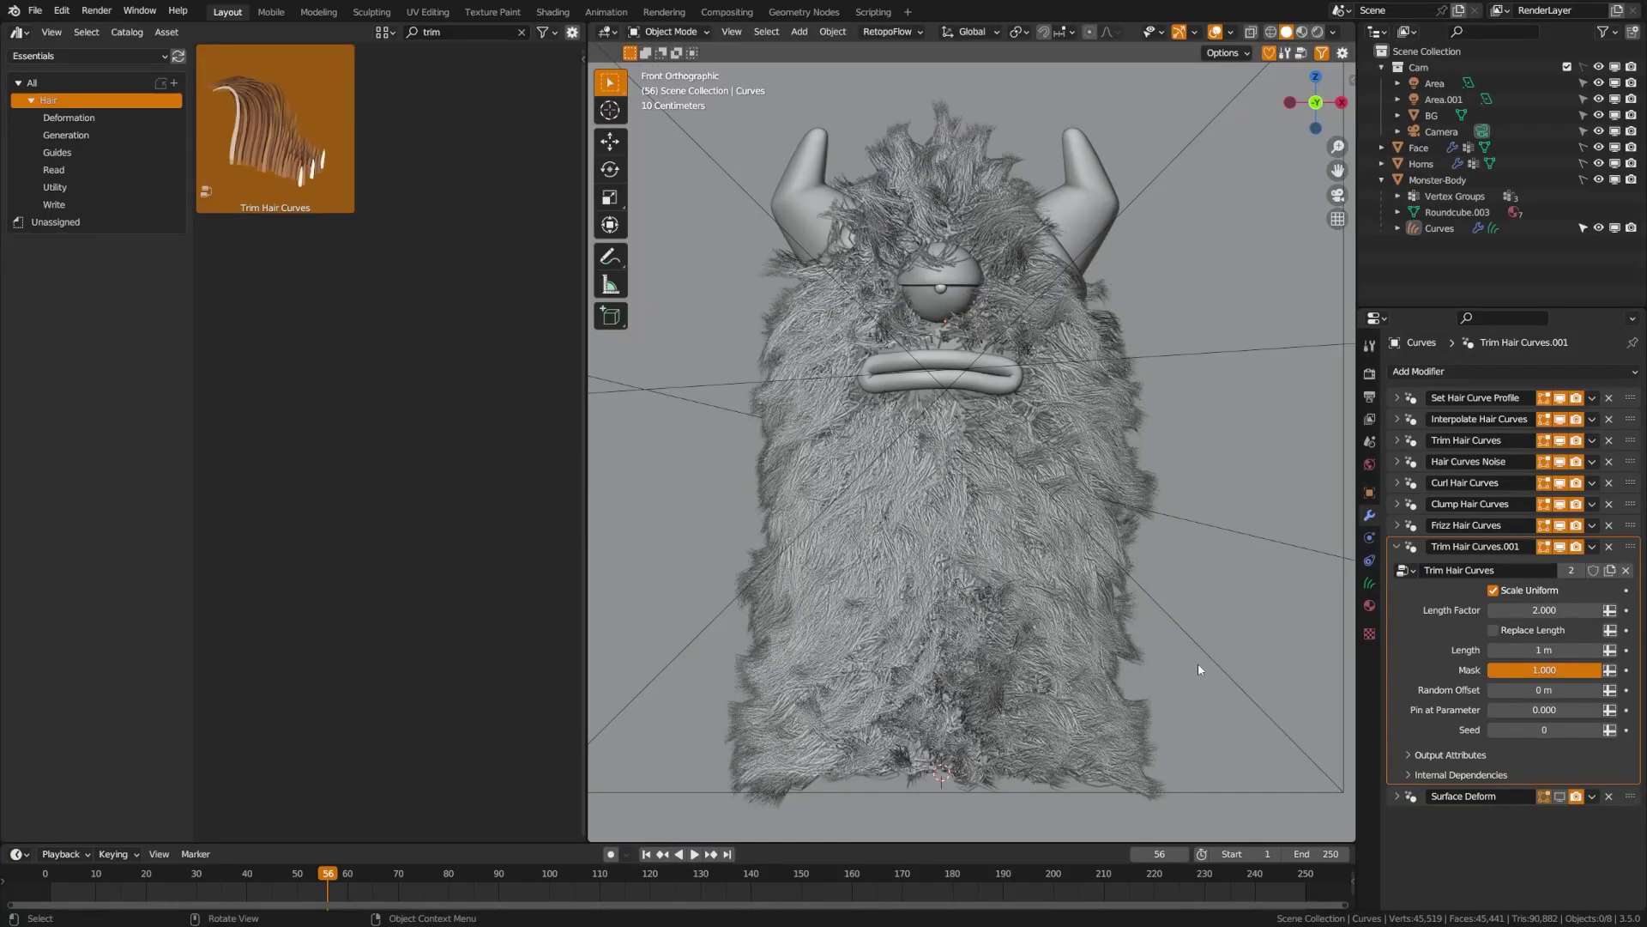
Set the second Trim Hair Curves modifier's Random Offset to 0.1 m, check the fur from the front and collapse the settings
click(1560, 687)
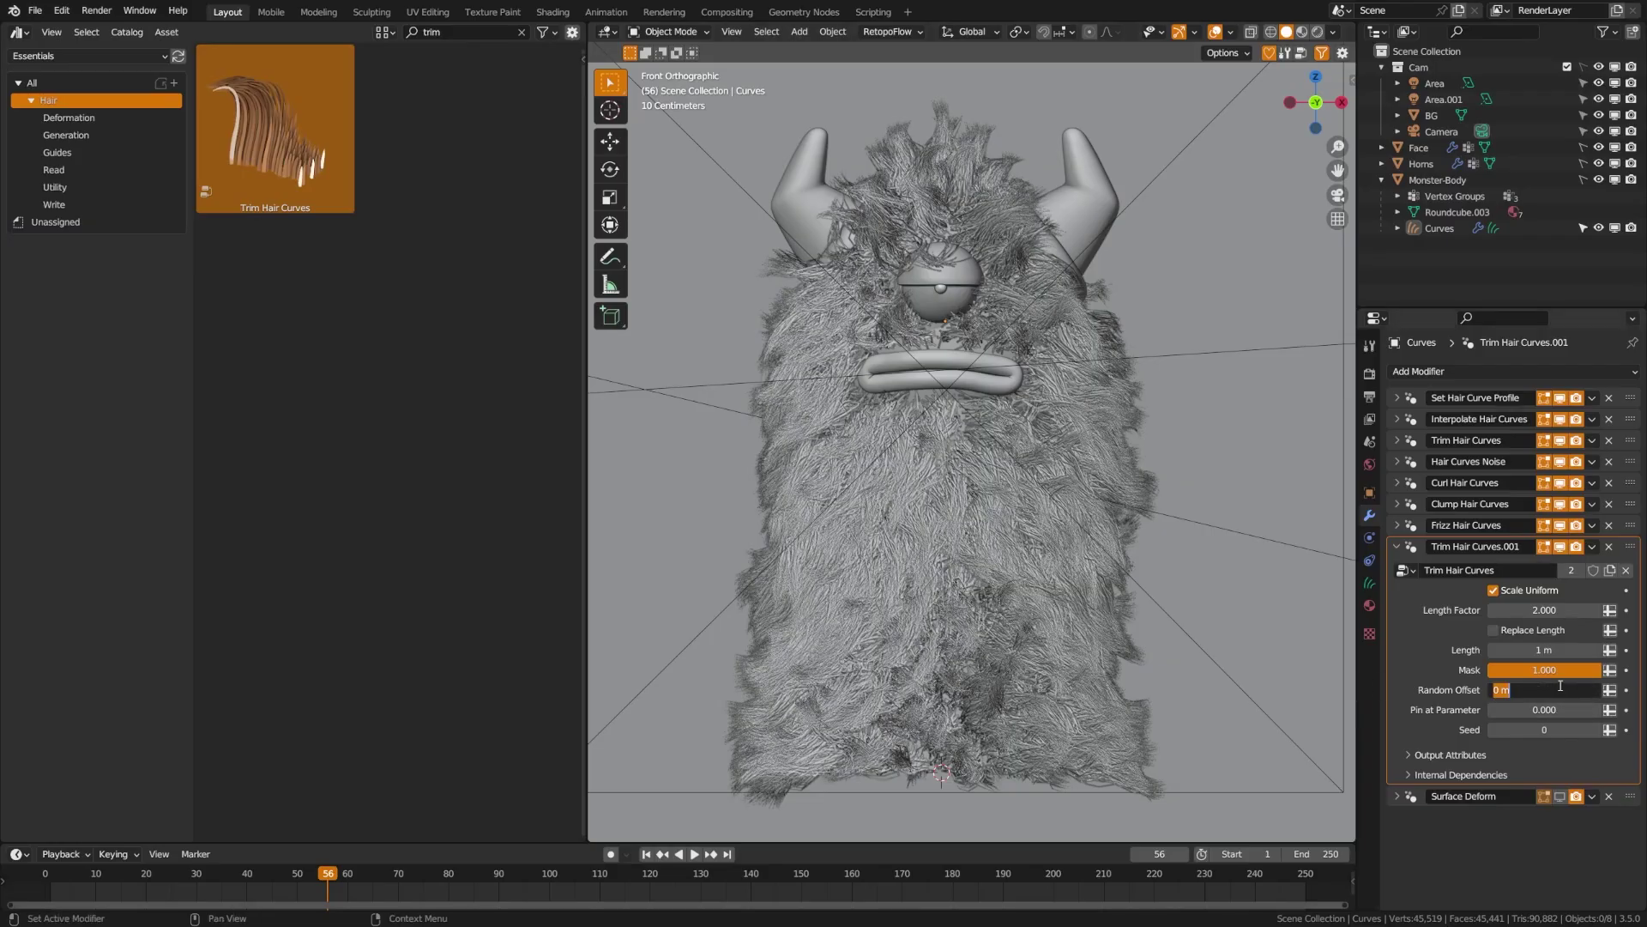
text(0.1)
key(Return)
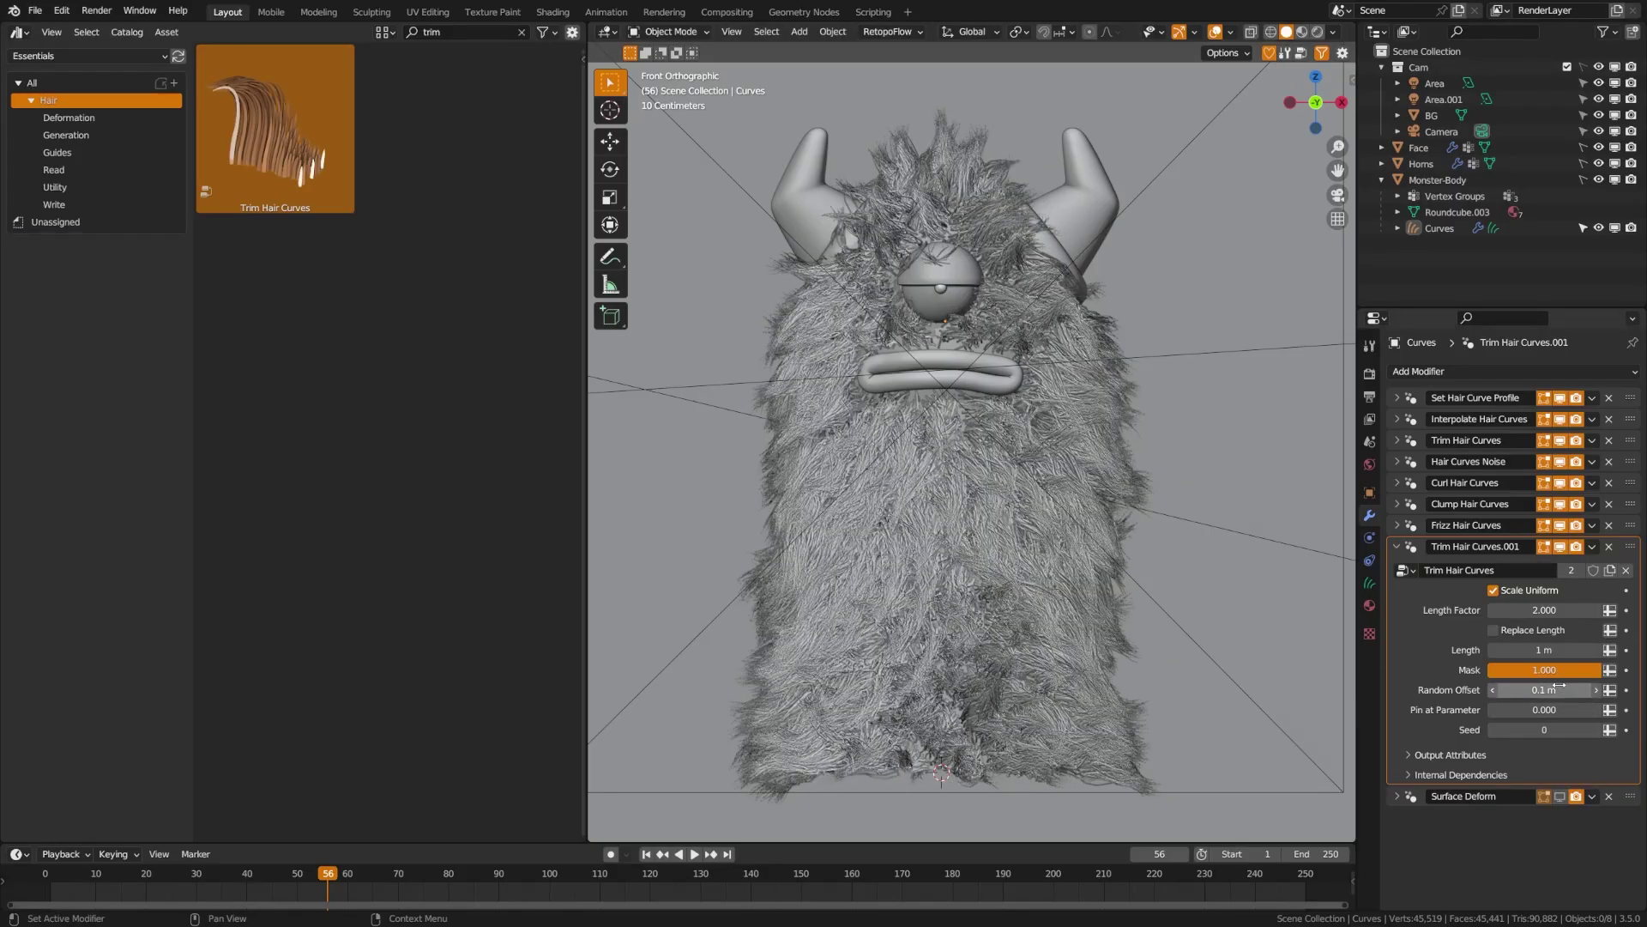
middle_drag(987, 421, 1064, 563)
key(KP_1)
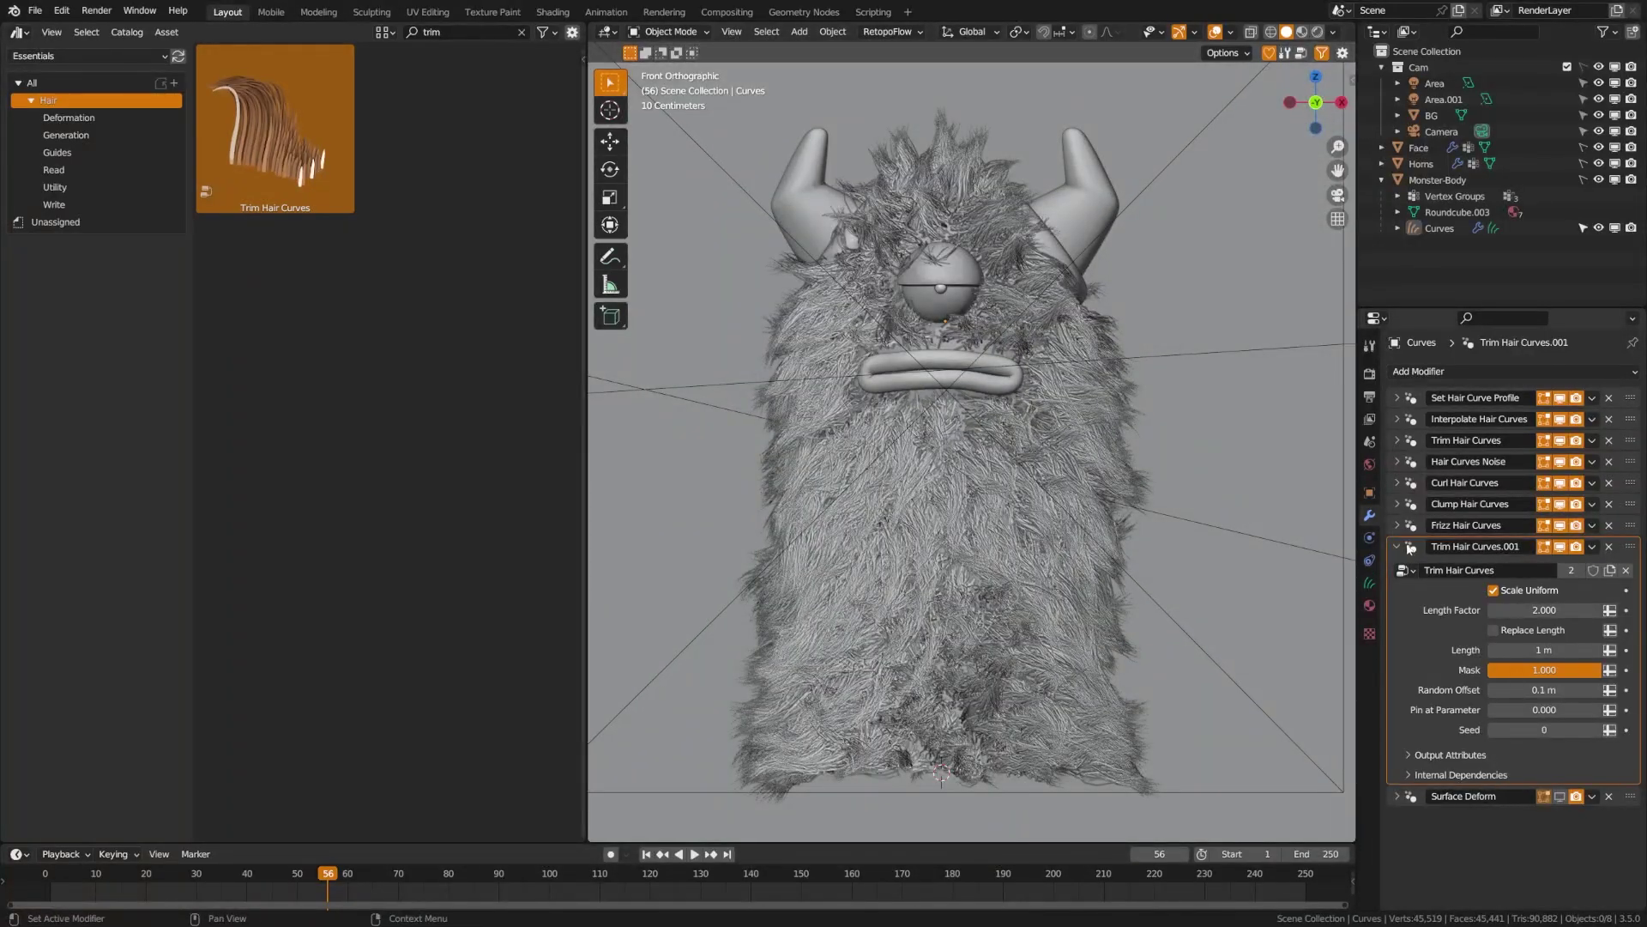
click(1397, 547)
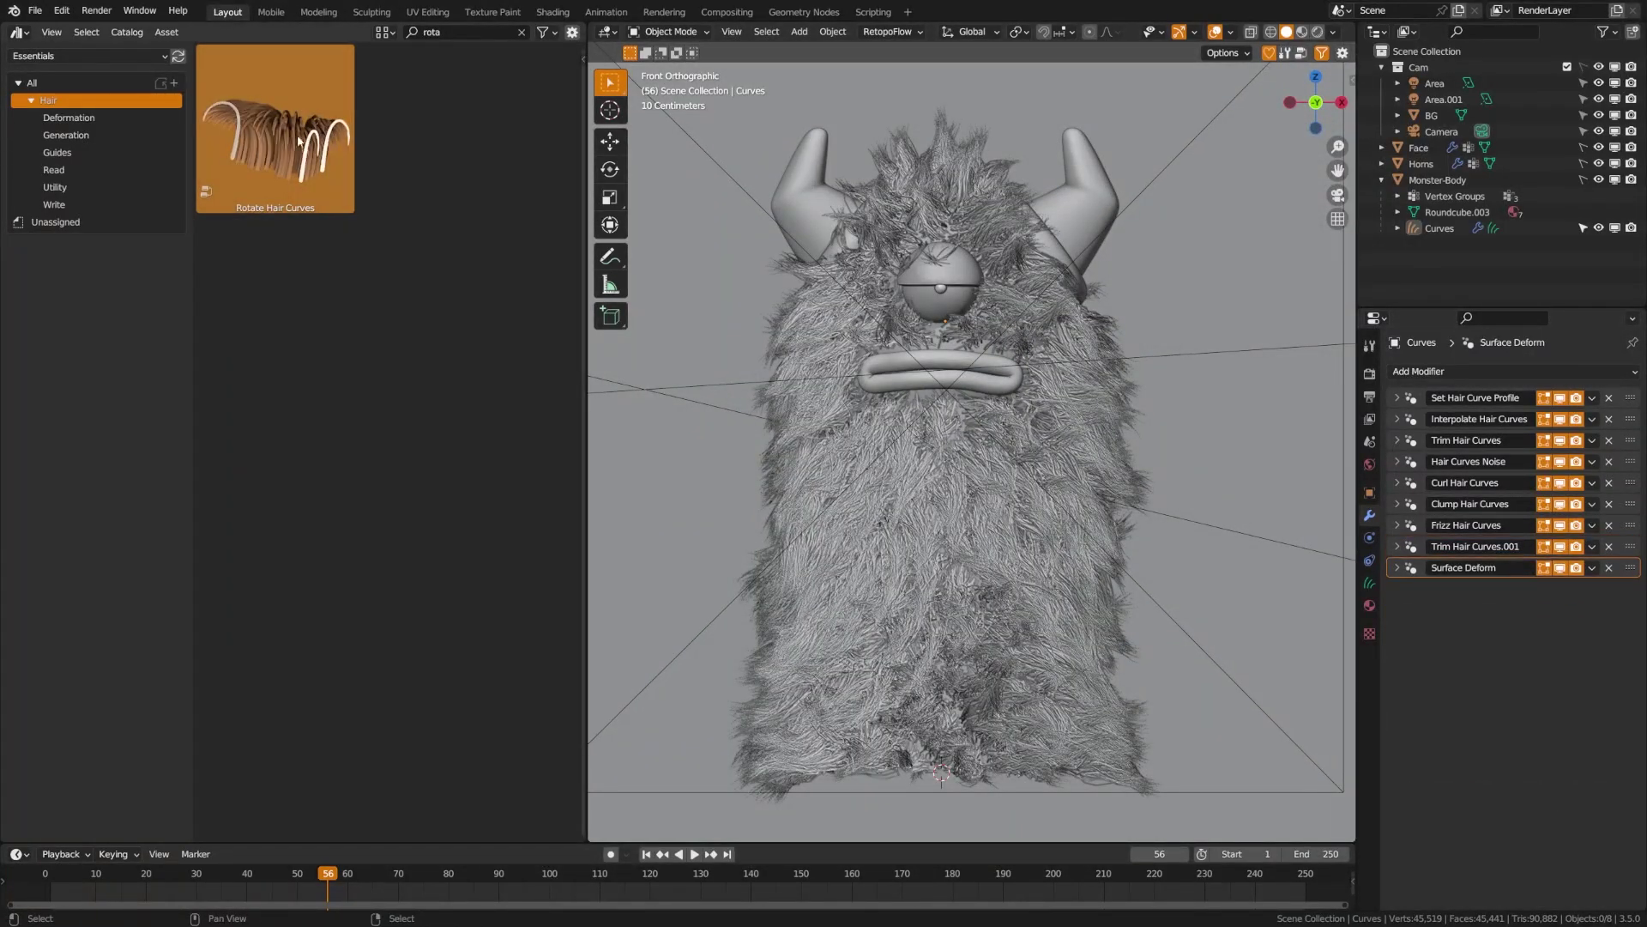
Add the Rotate Hair Curves asset to the fur, place it directly before Surface Deform and collapse its settings
drag(275, 129, 1033, 523)
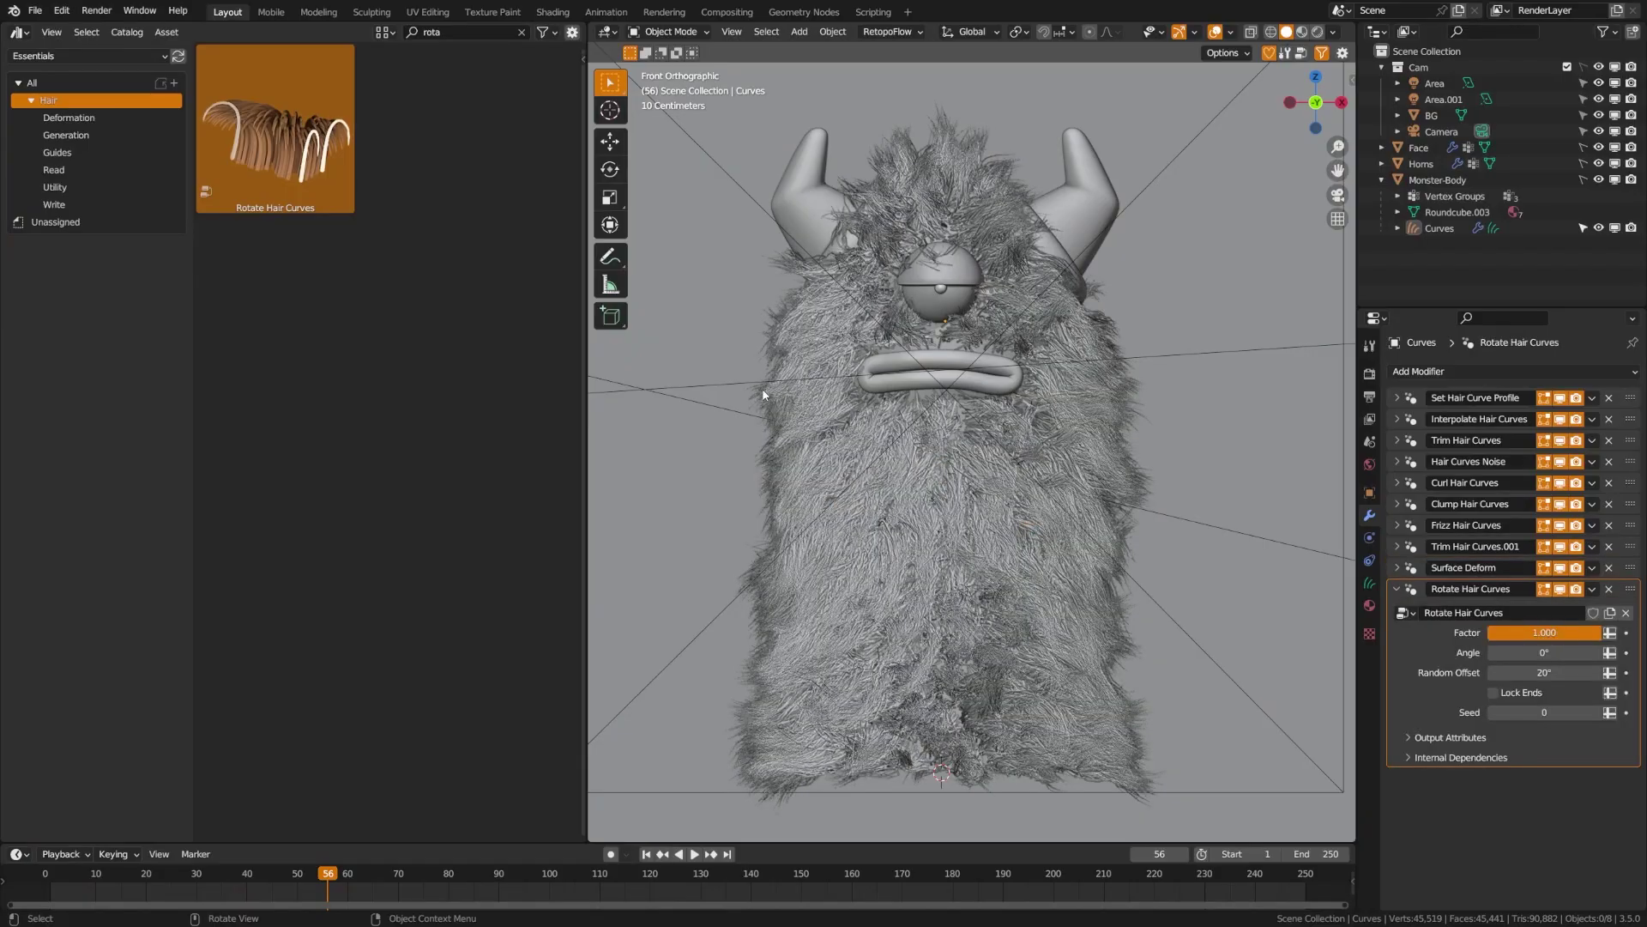
drag(1631, 589, 1630, 567)
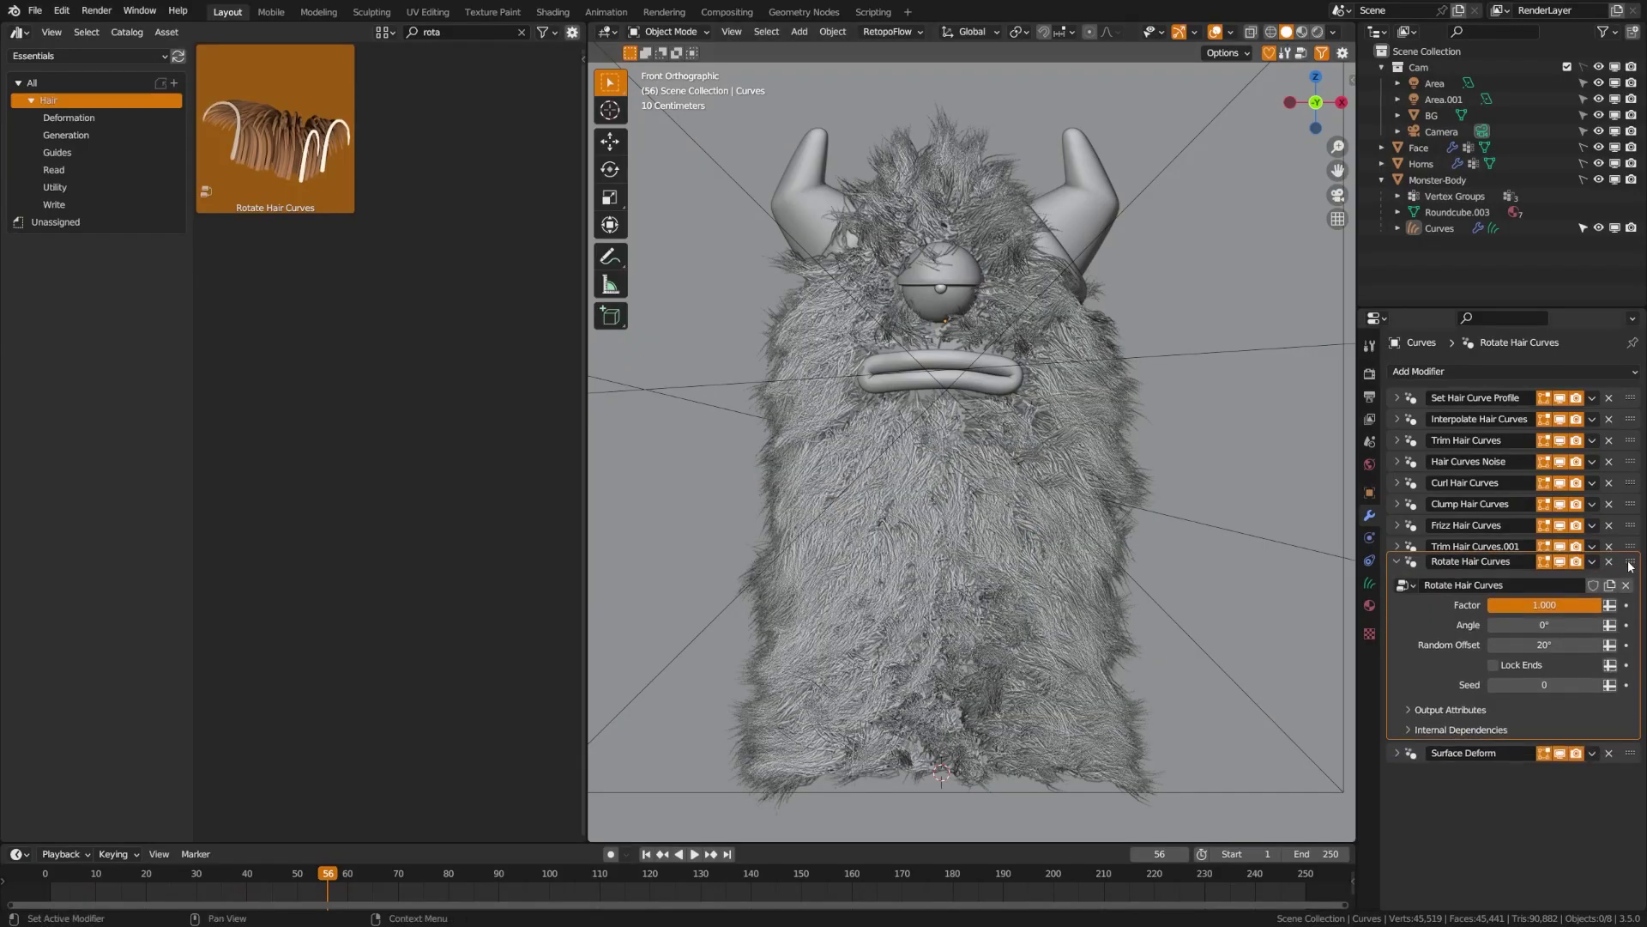
click(1397, 567)
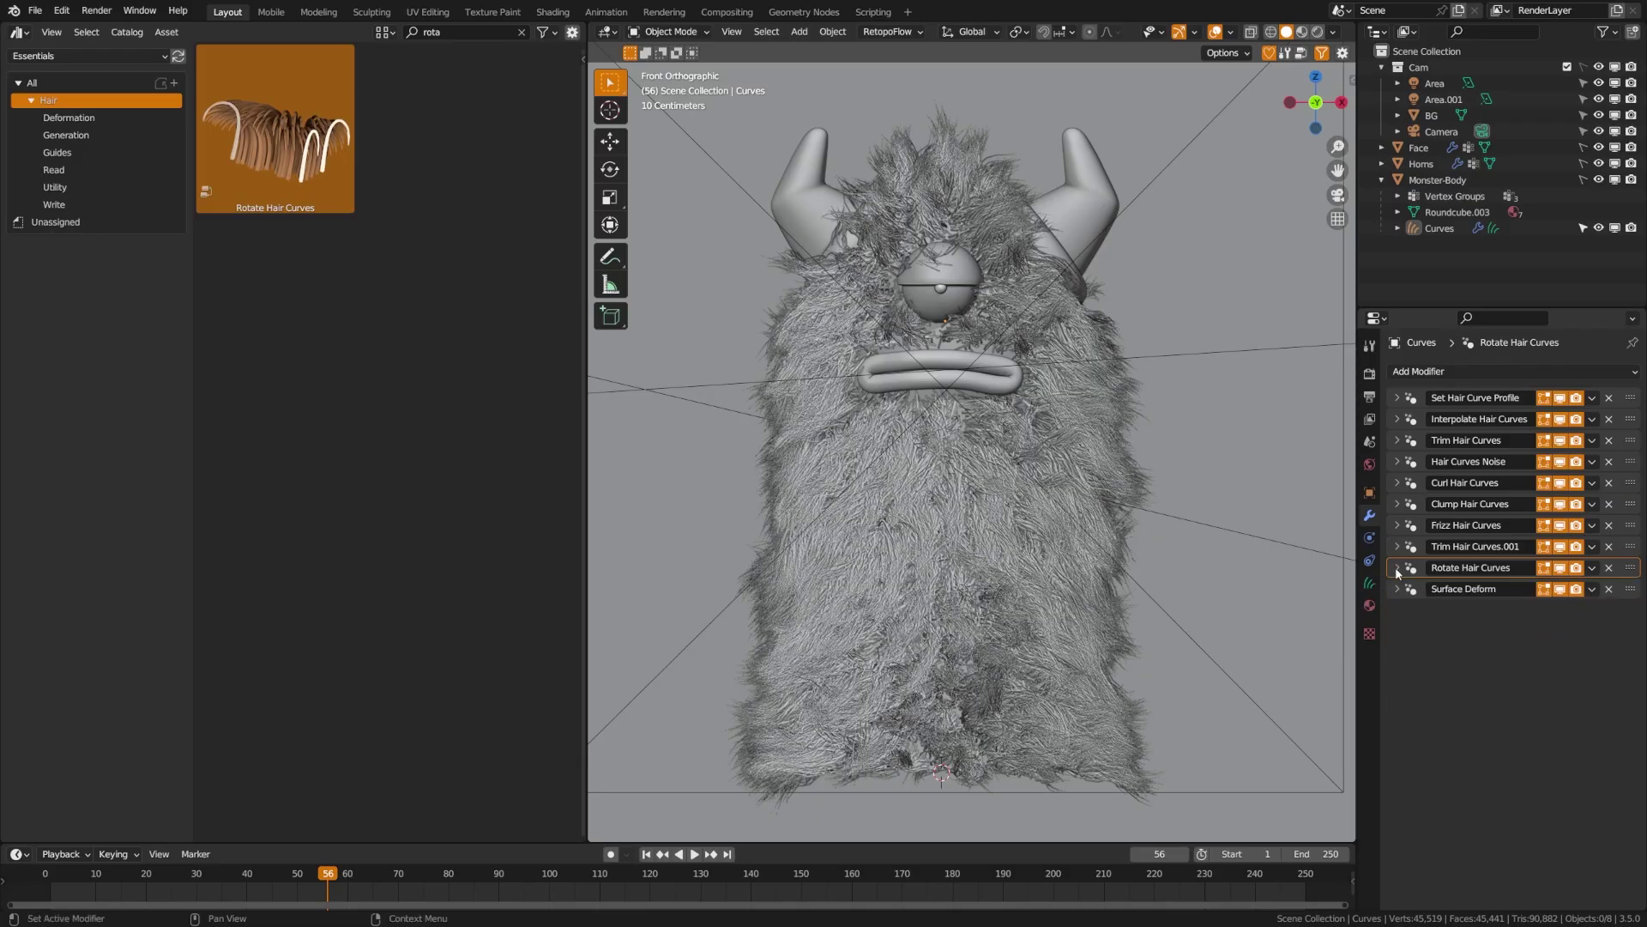
Select the monster body, add a particle system to it and assign the existing ParticleSettings.001
click(1050, 629)
scroll(1050, 629, down, 1)
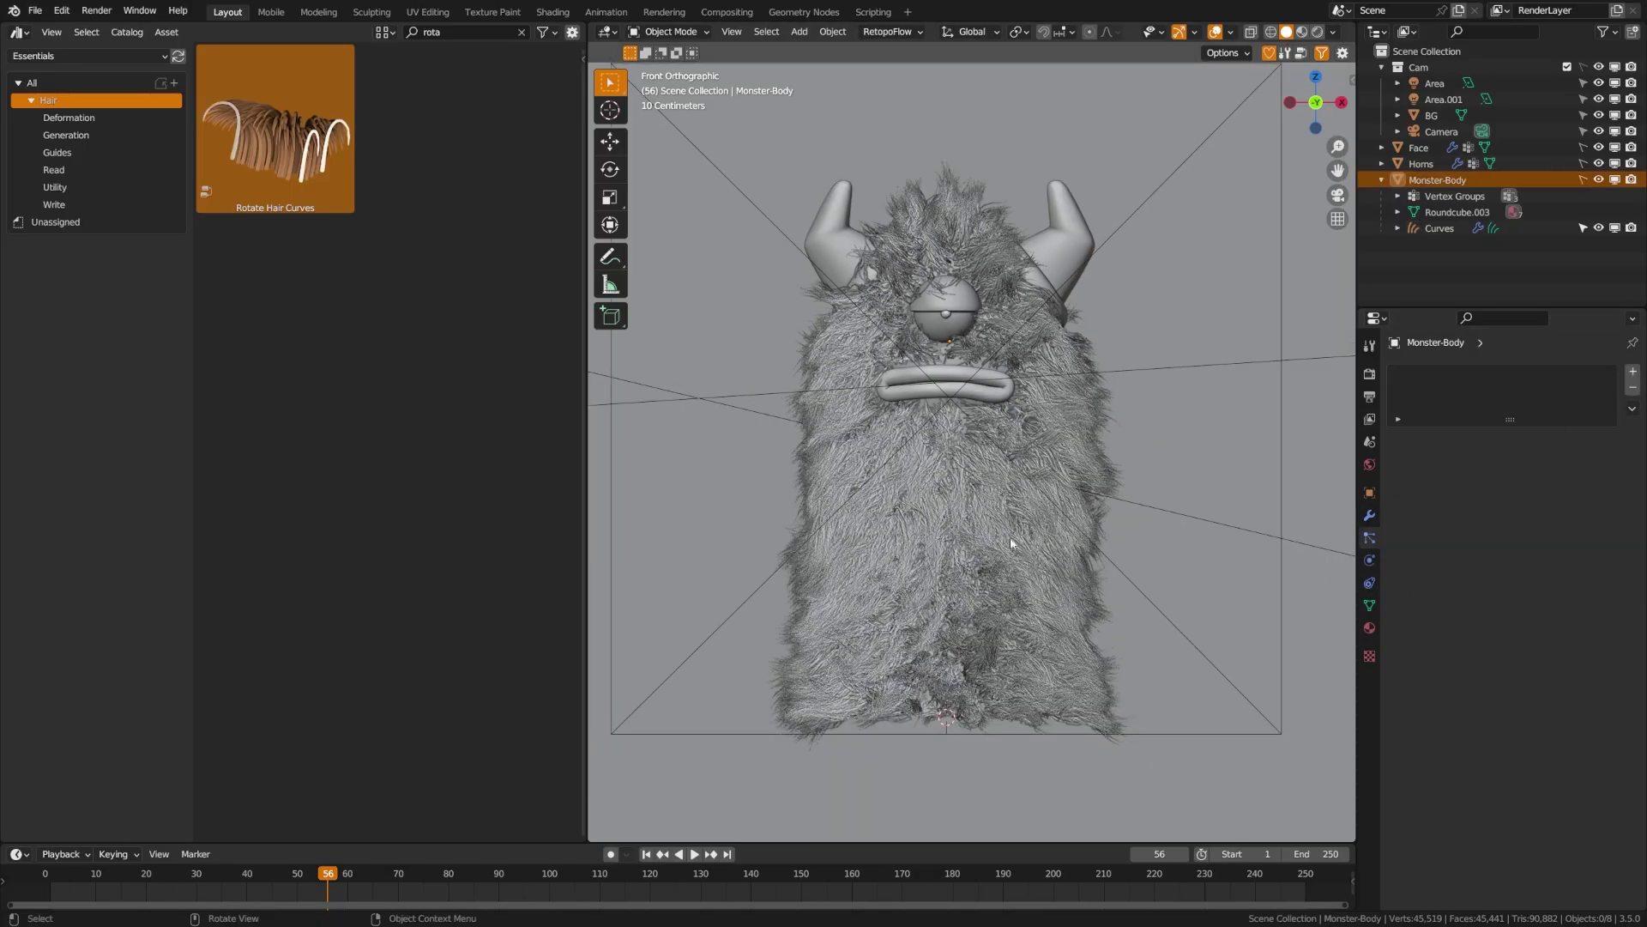
click(1632, 368)
click(1397, 439)
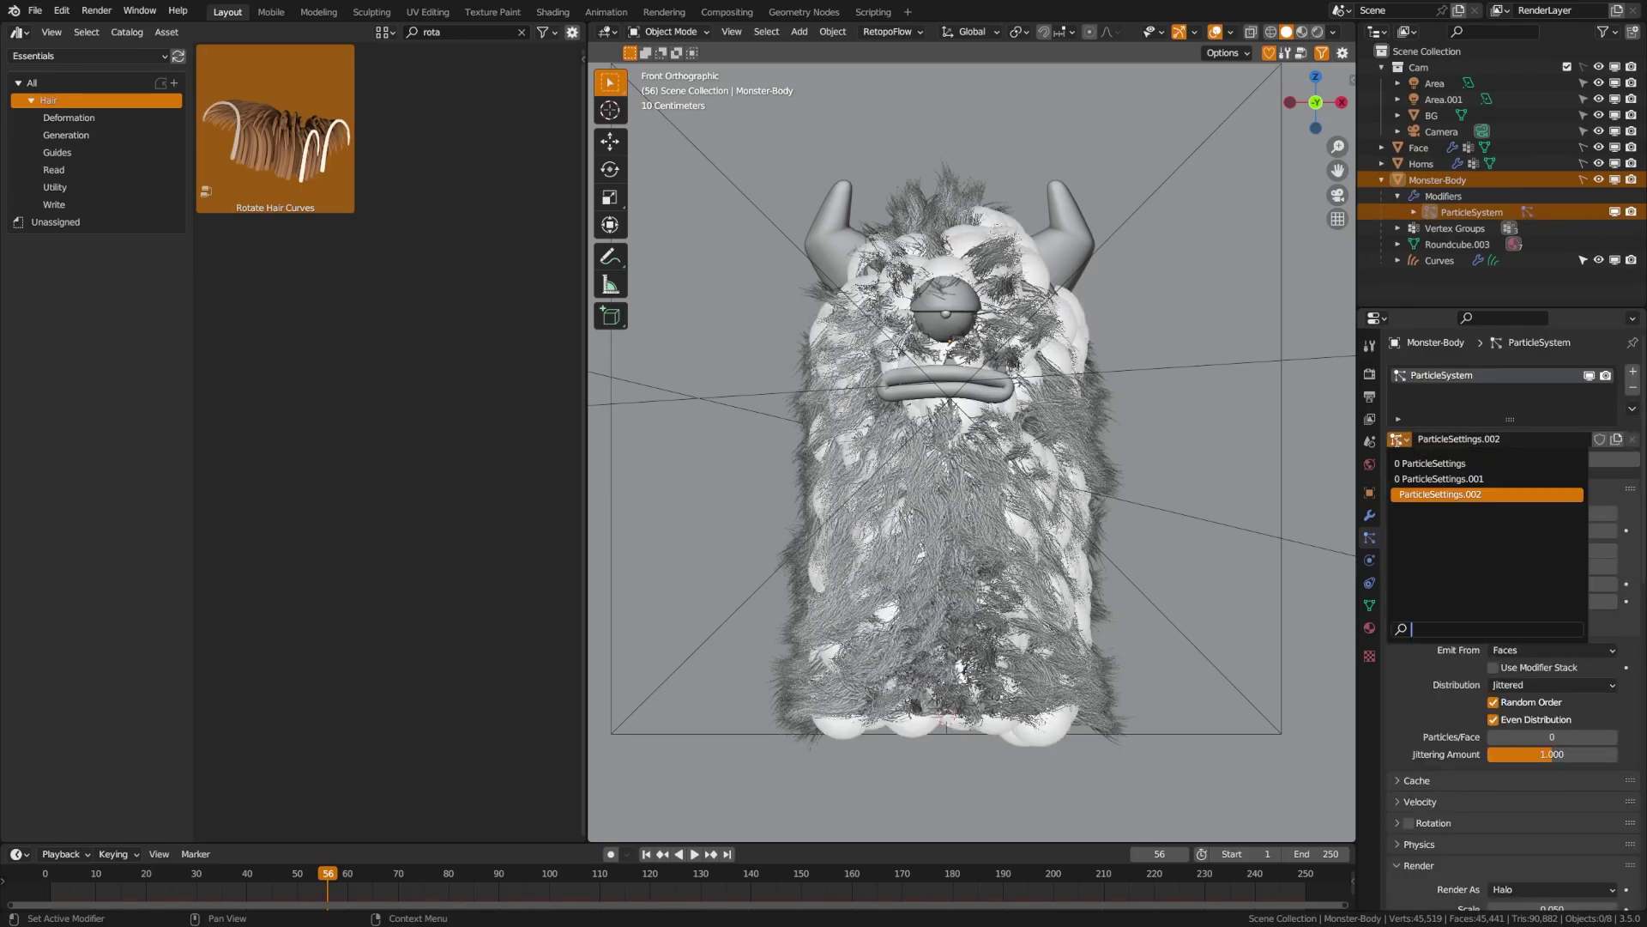
click(1435, 478)
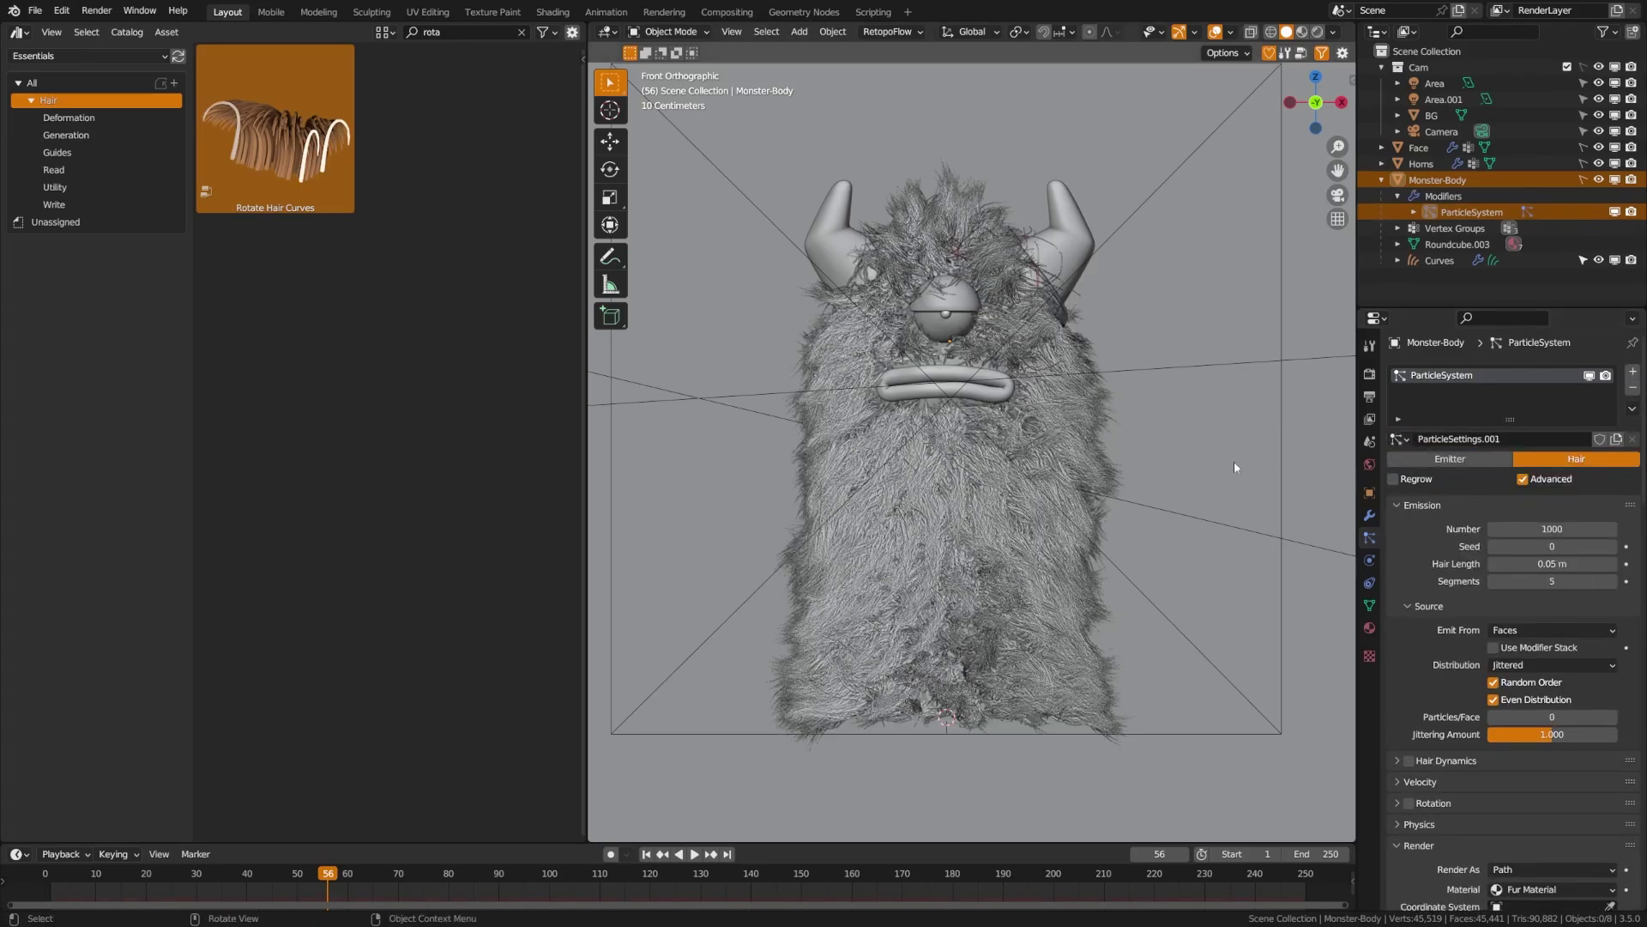
Hide the Curves fur in the viewport and examine the particle hair on the body together with its Children settings
click(1614, 260)
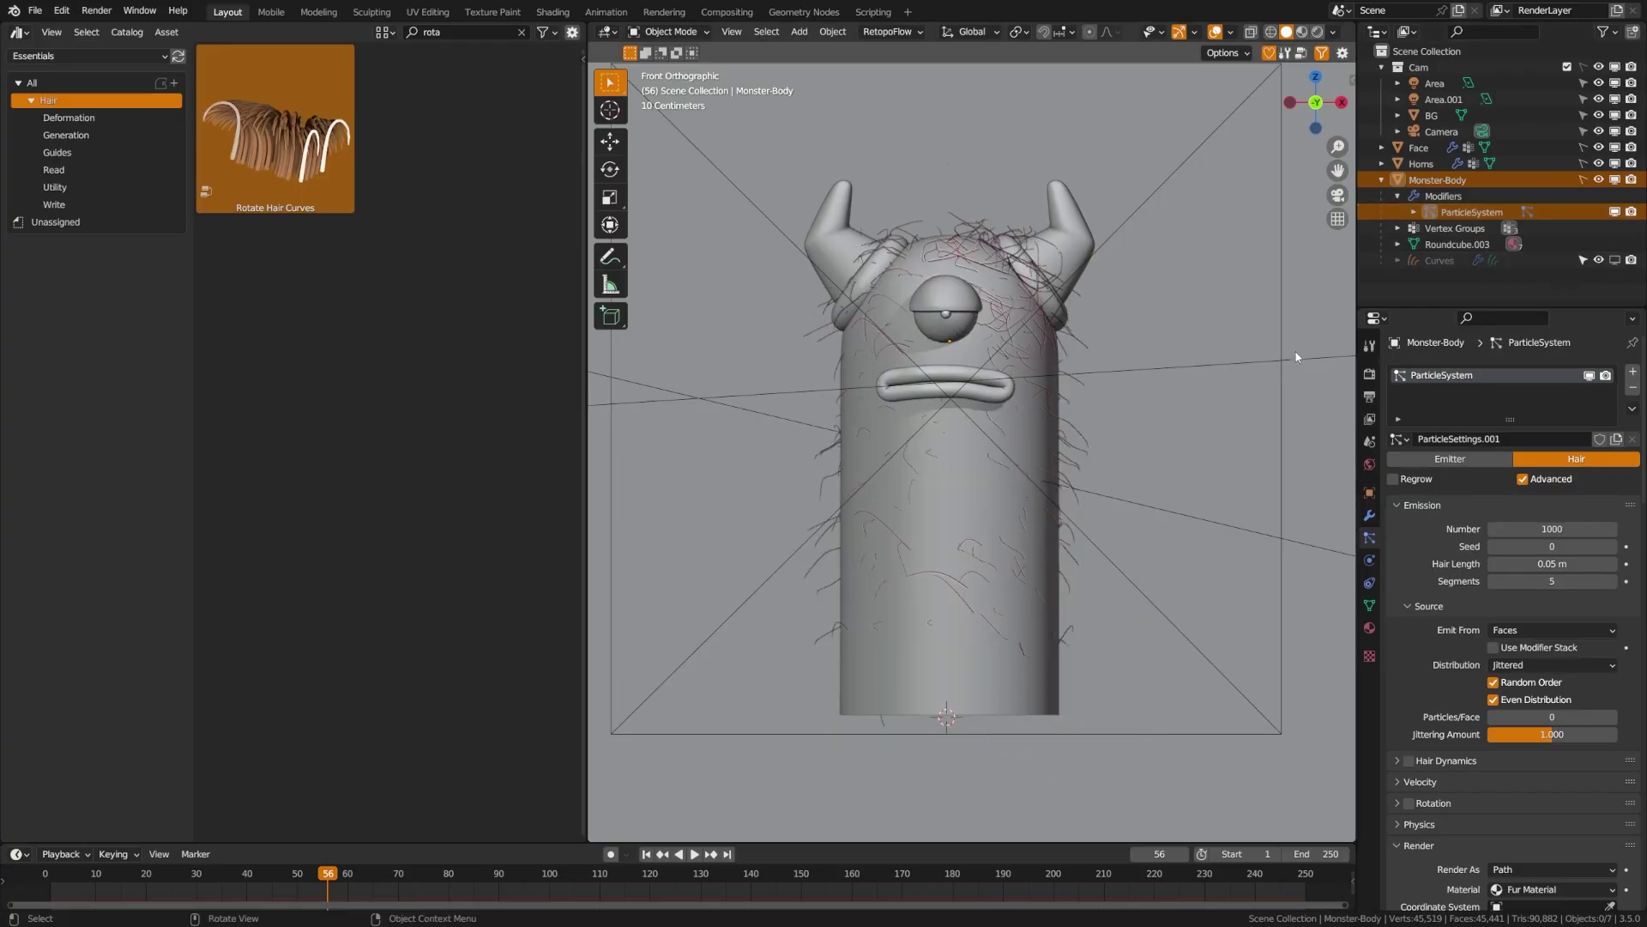
middle_drag(1302, 357, 1285, 409)
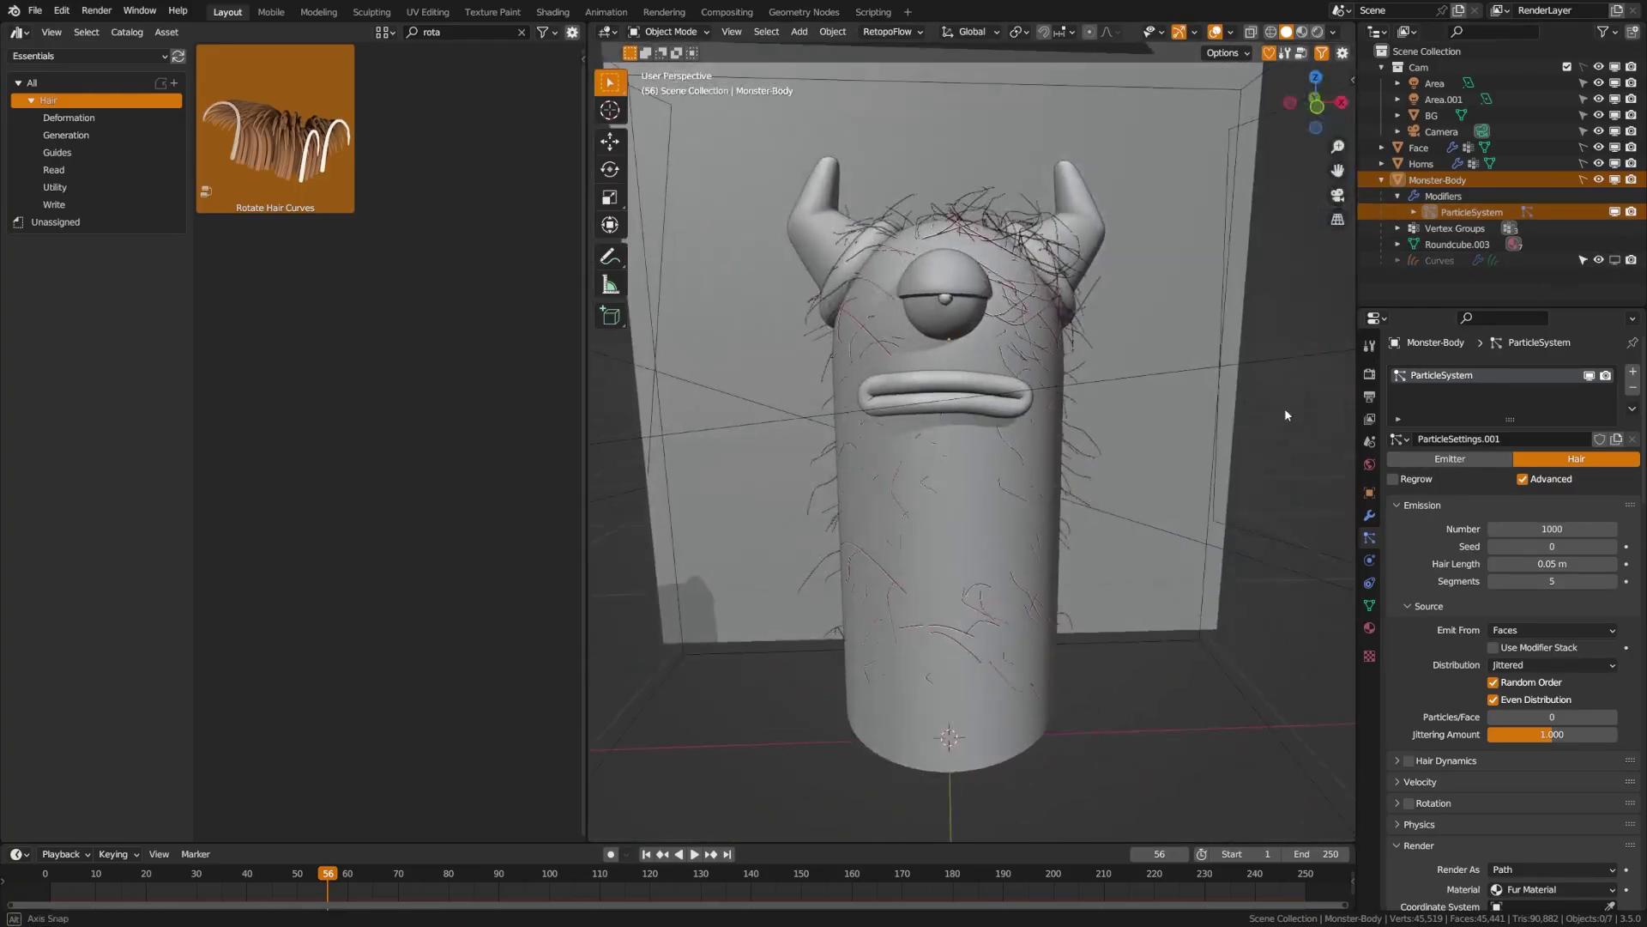
scroll(1525, 760, down, 12)
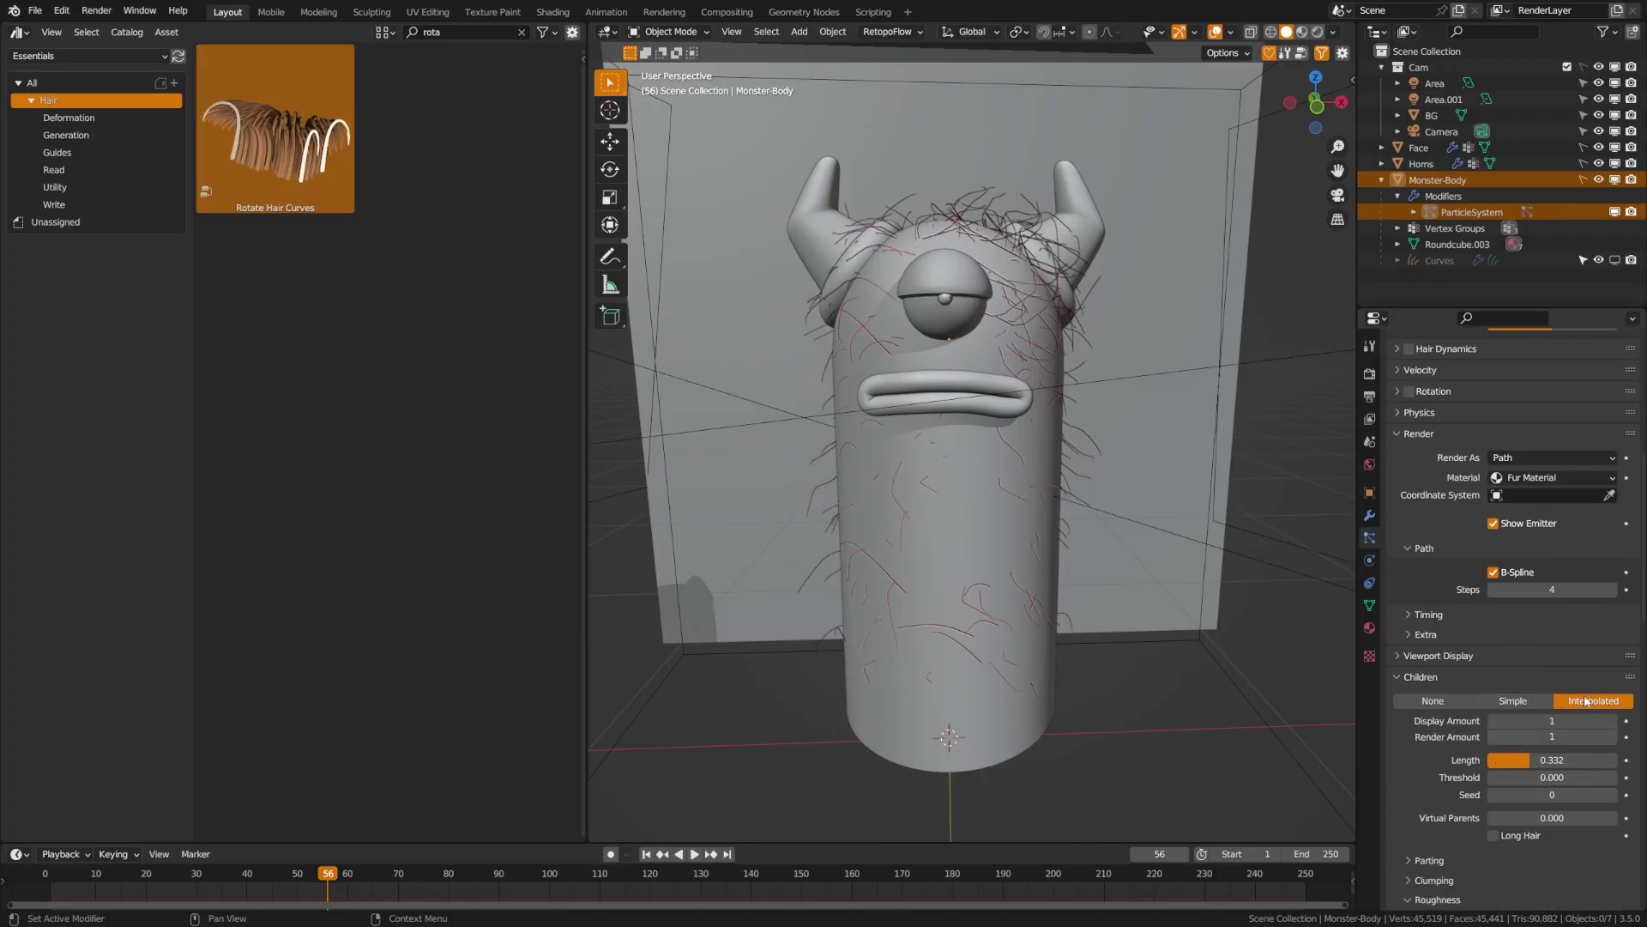
middle_drag(944, 518, 1039, 311)
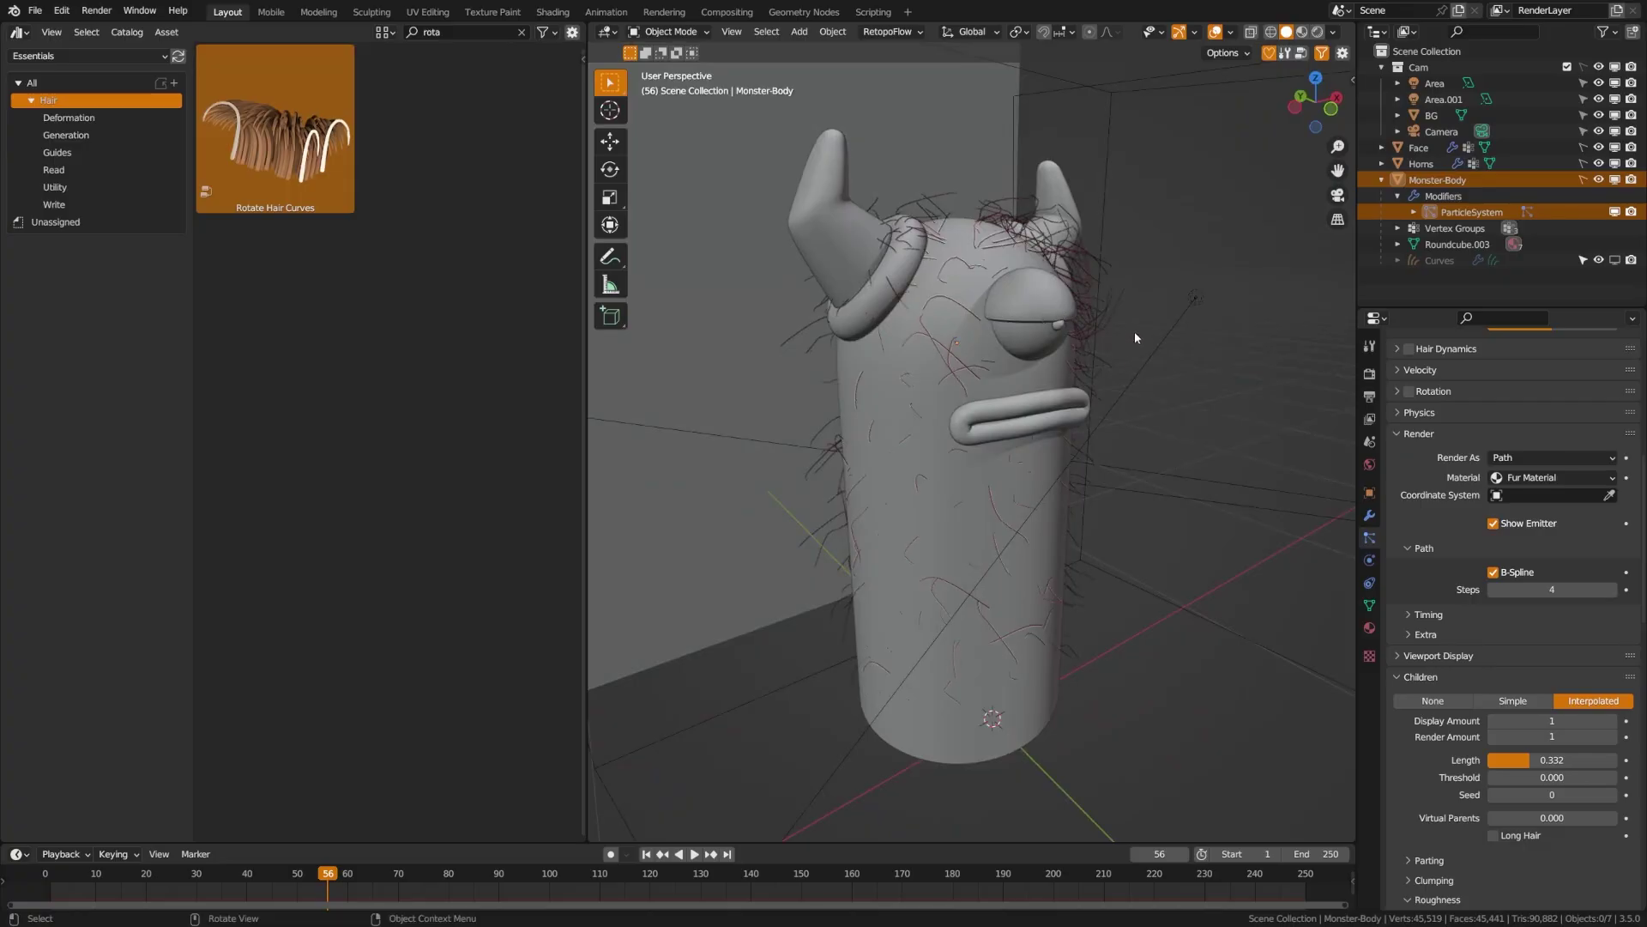
Inspect the particle hair around the monster body, unhide the Curves fur in the viewport and examine its strands up close below the mouth
middle_drag(1134, 331, 1141, 498)
scroll(1491, 481, up, 6)
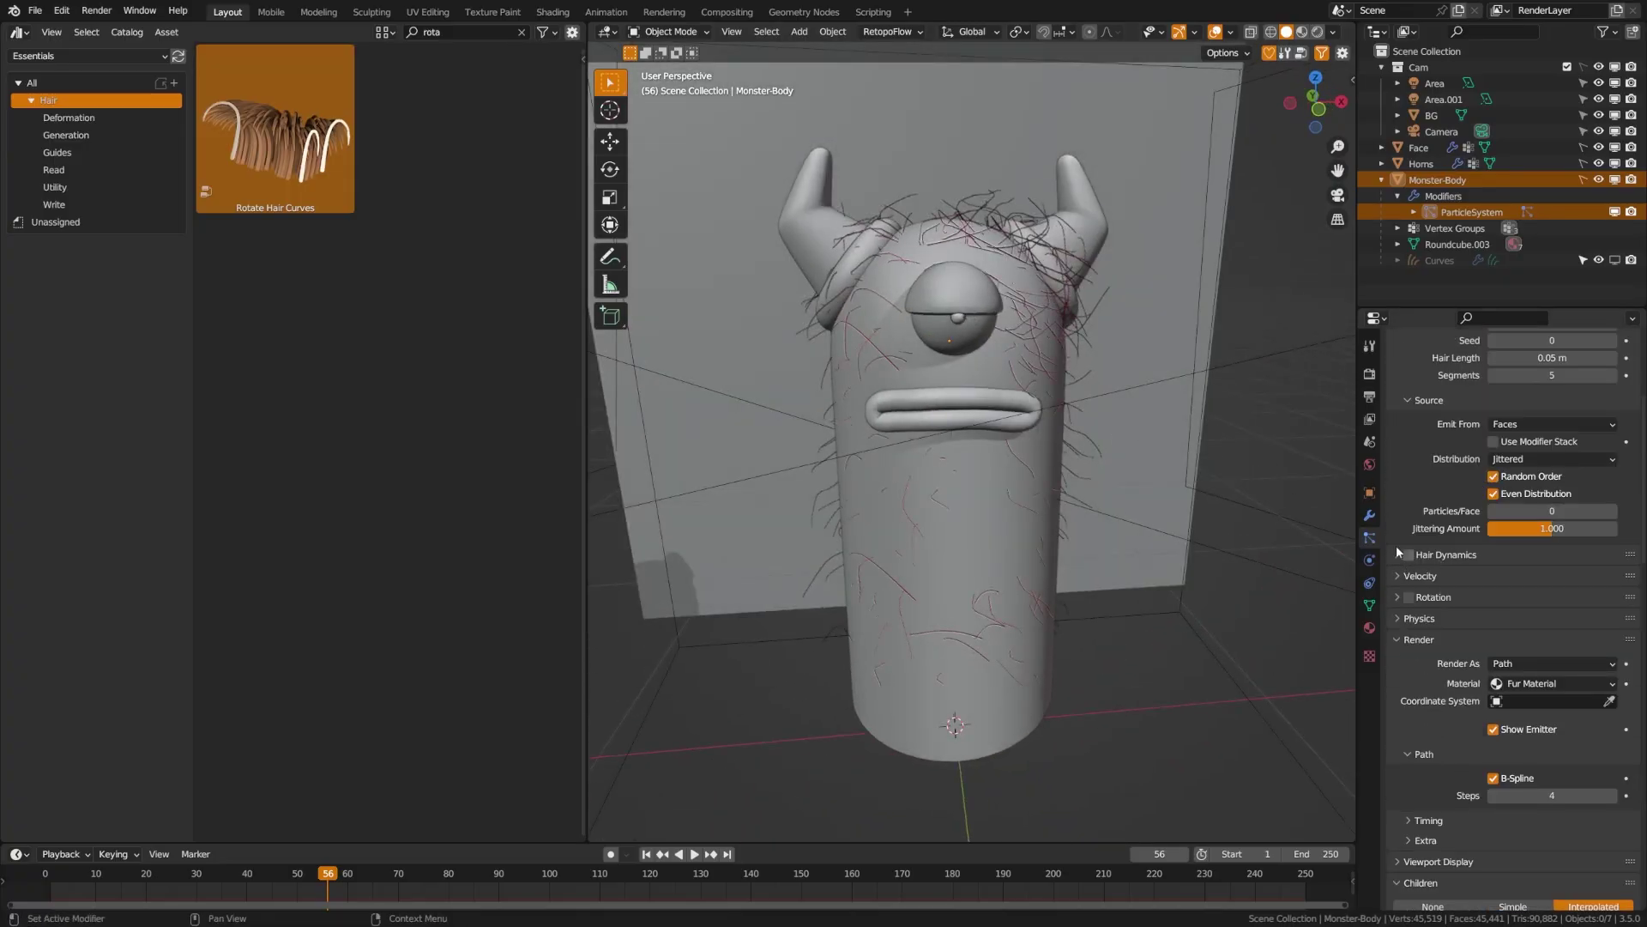
middle_drag(1339, 549, 1144, 546)
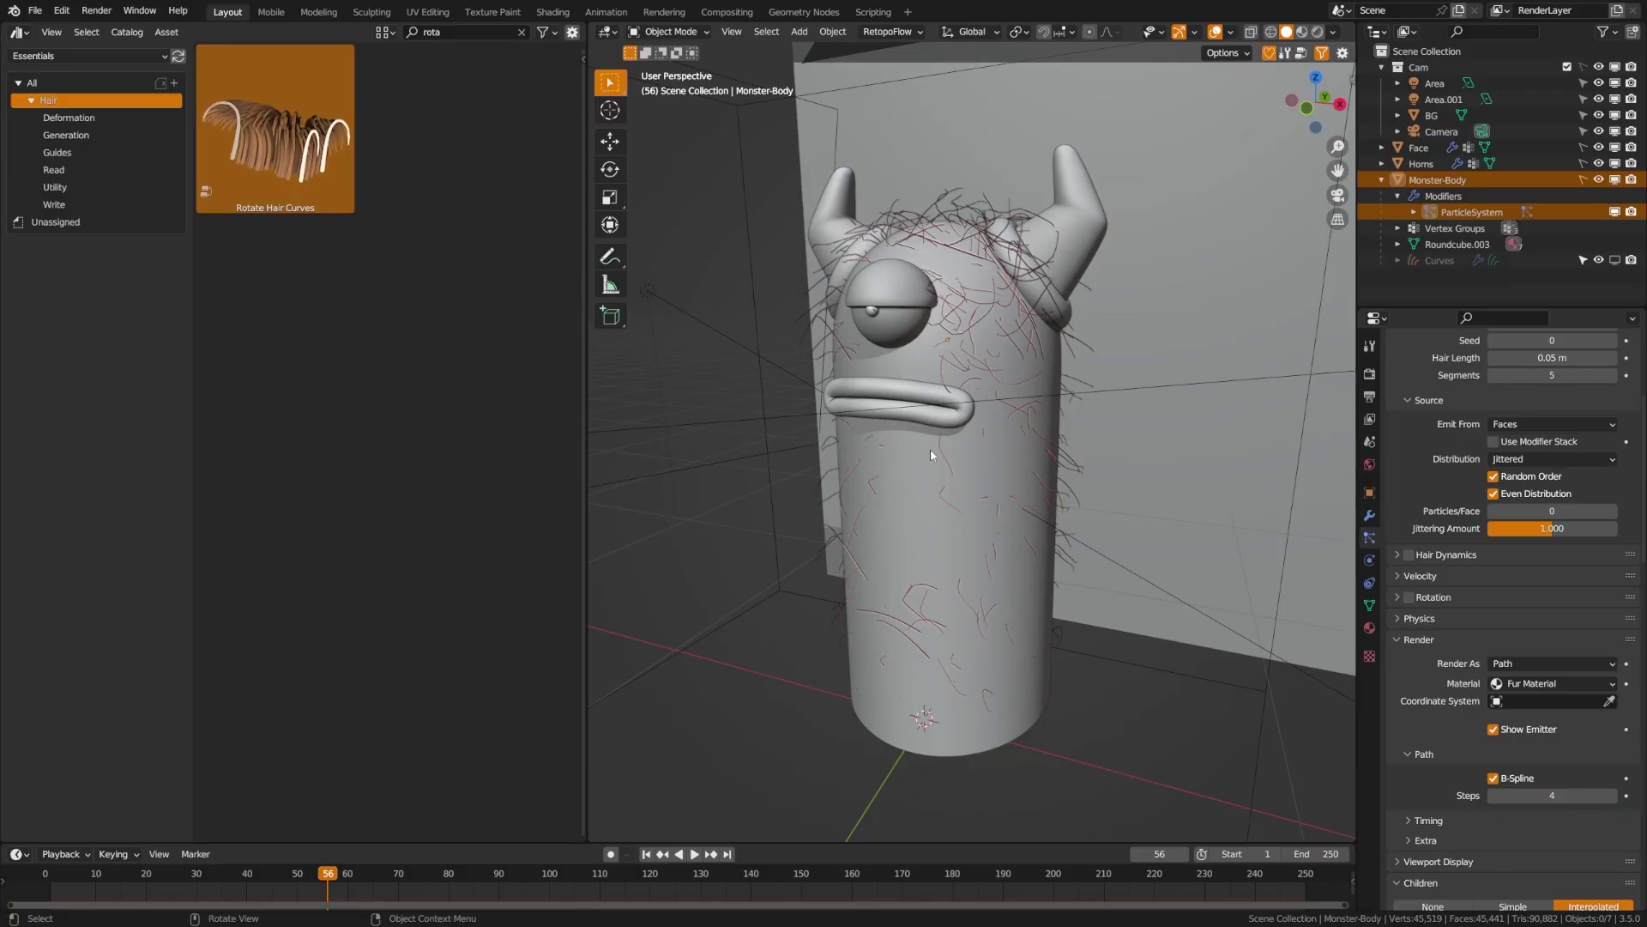
middle_drag(930, 448, 987, 546)
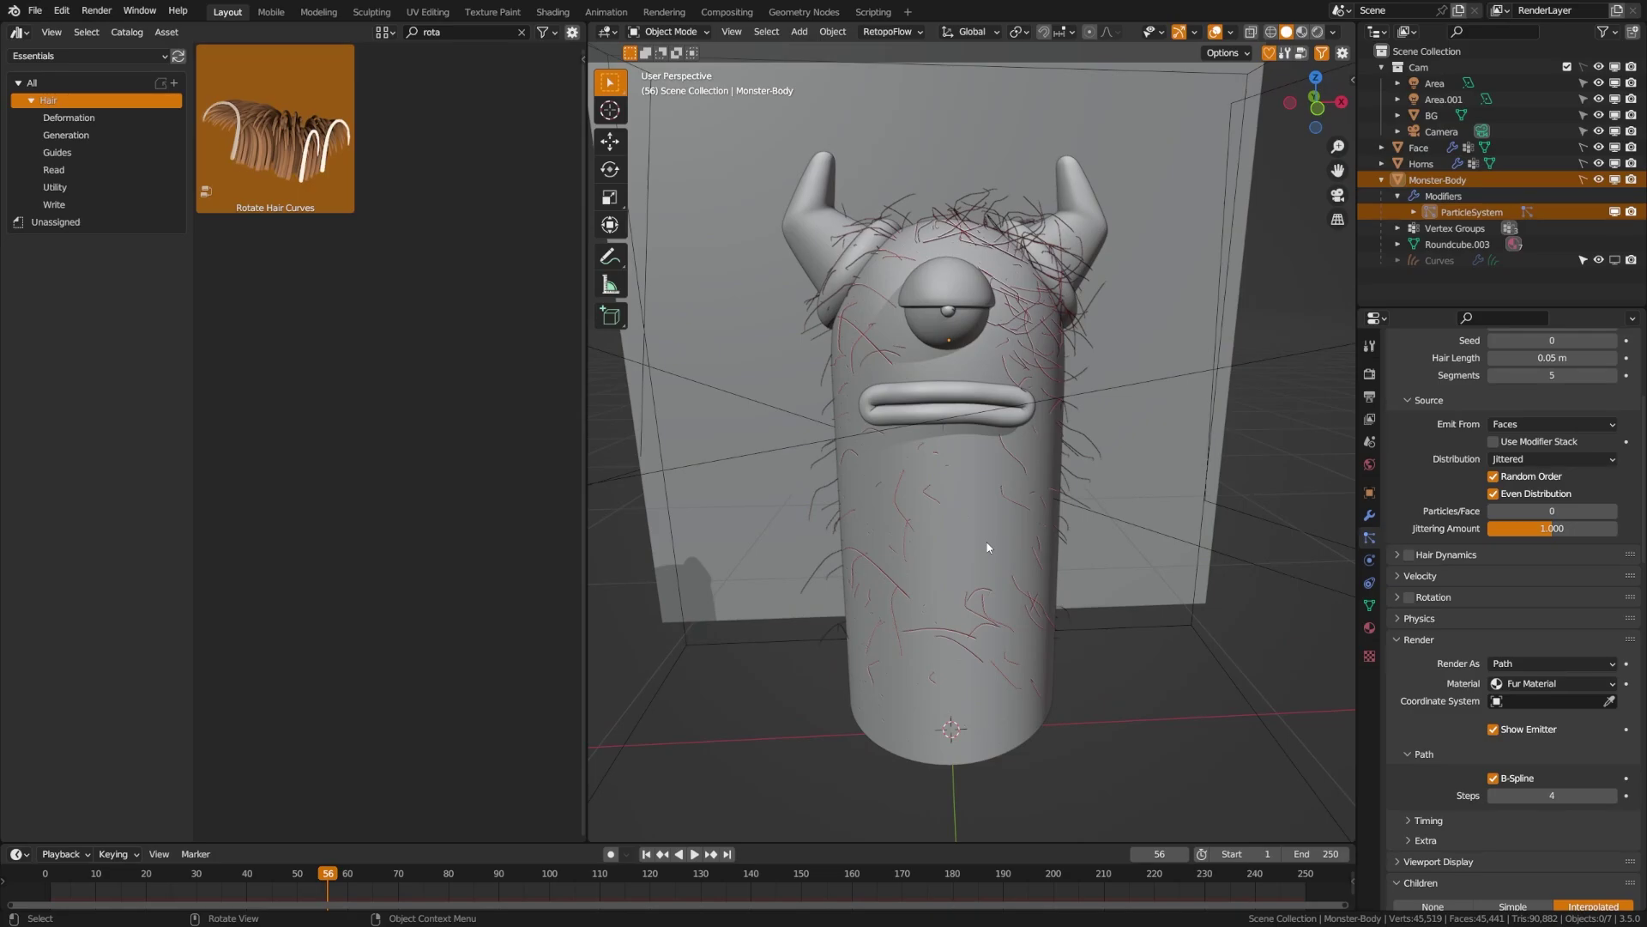
middle_drag(990, 551, 1144, 533)
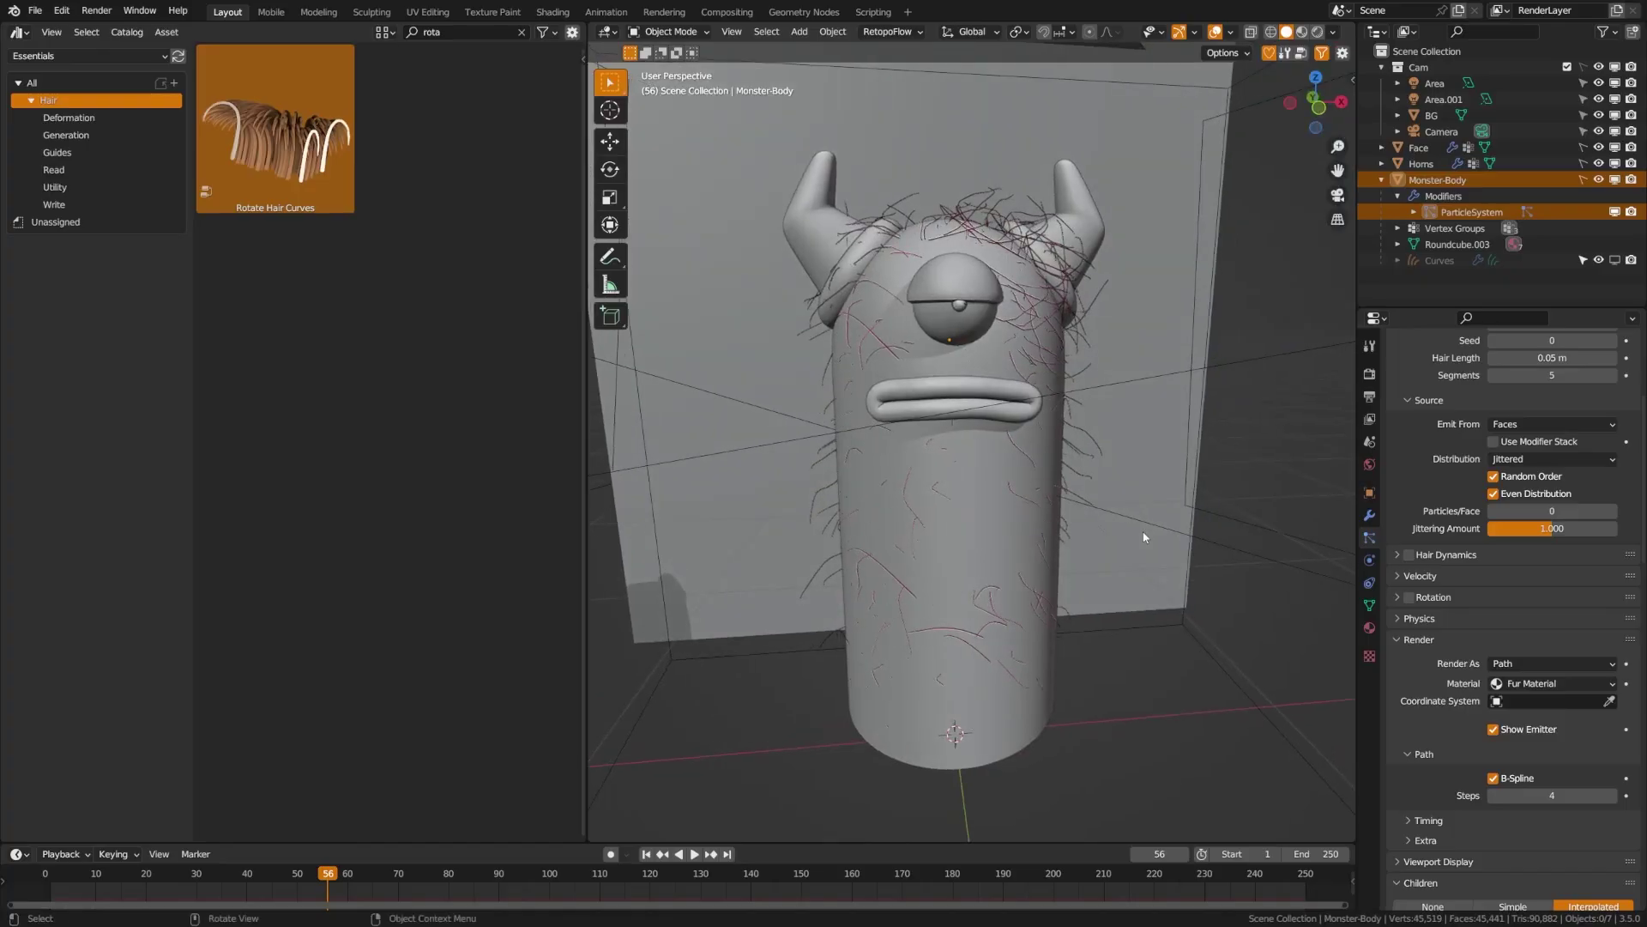
click(1603, 261)
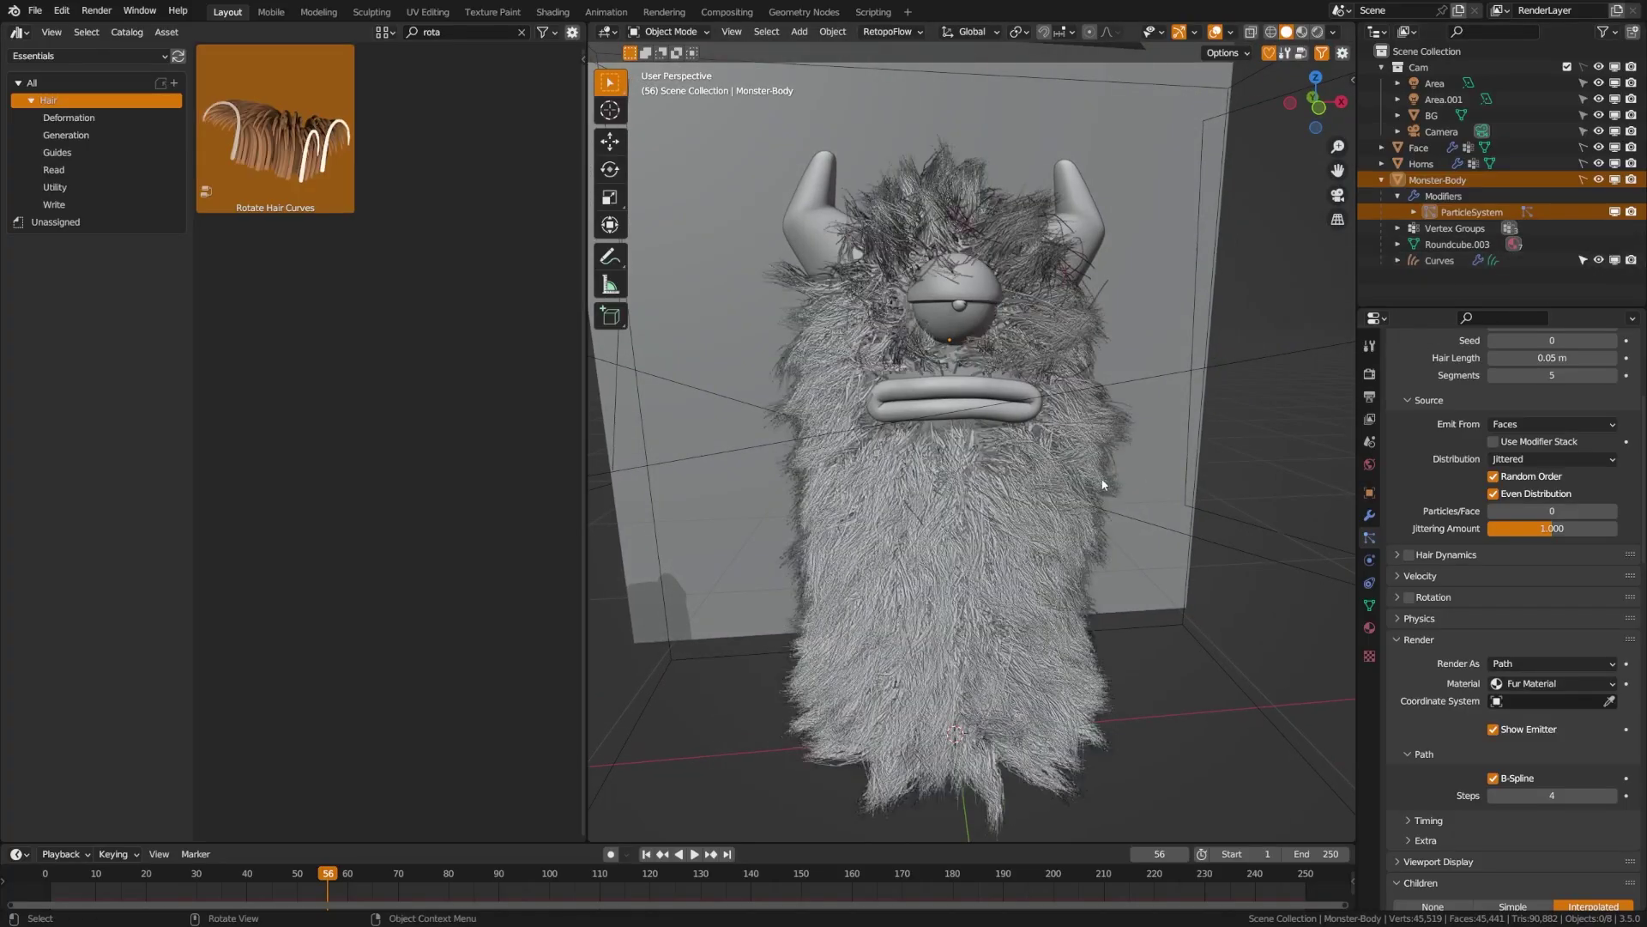
middle_drag(1099, 481, 995, 543)
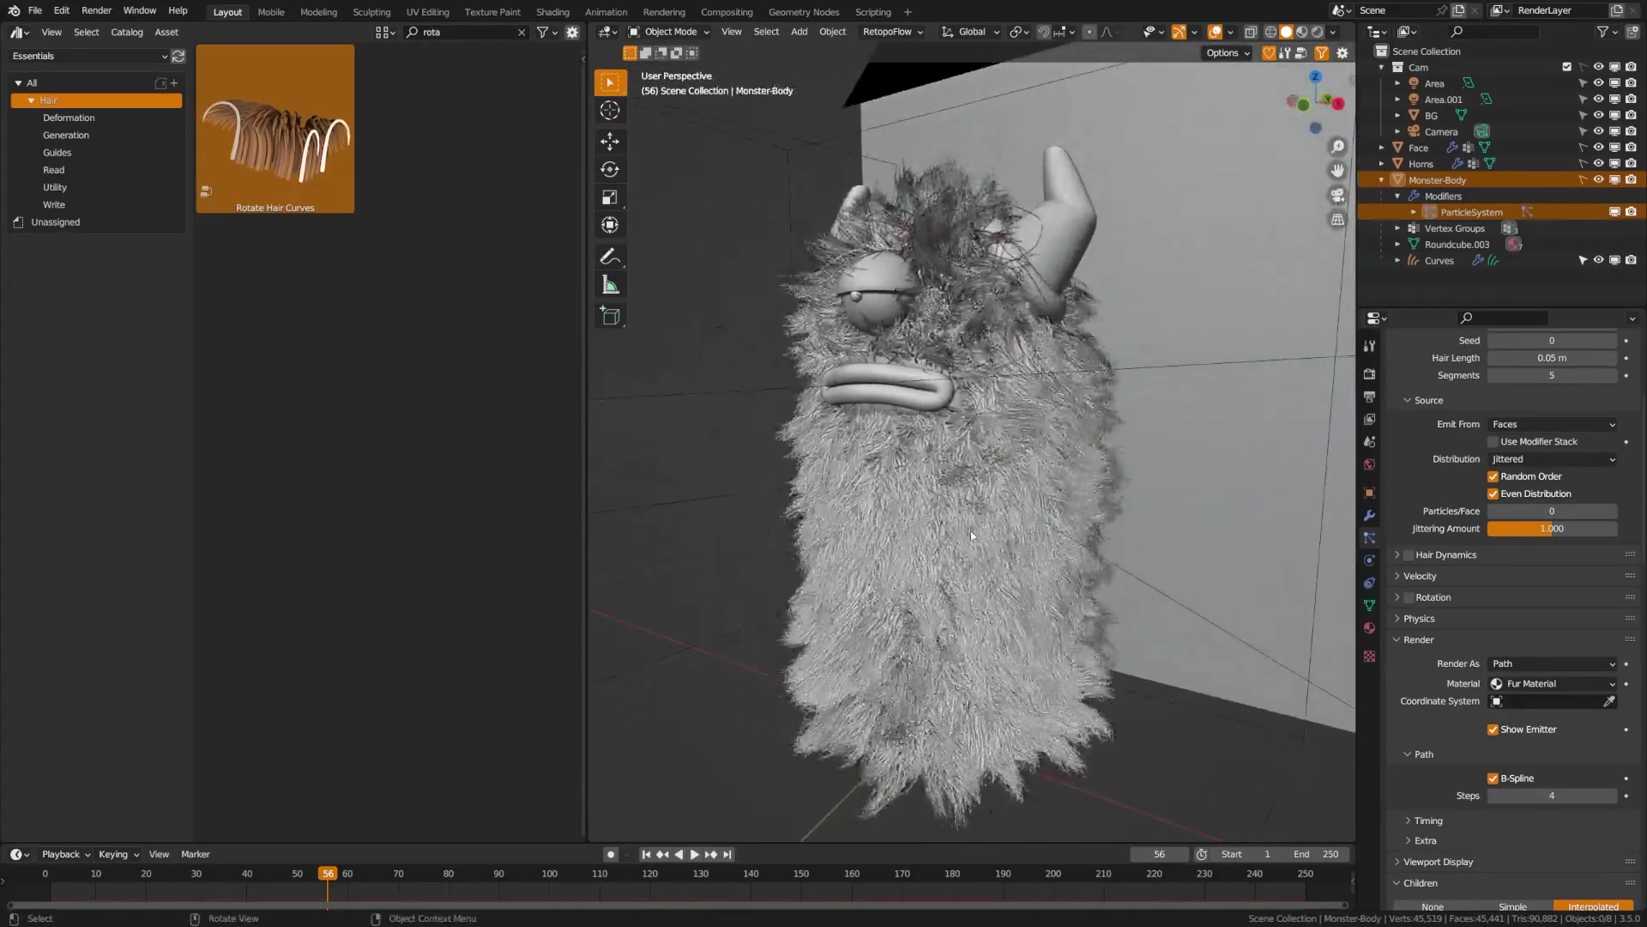
scroll(1000, 545, up, 4)
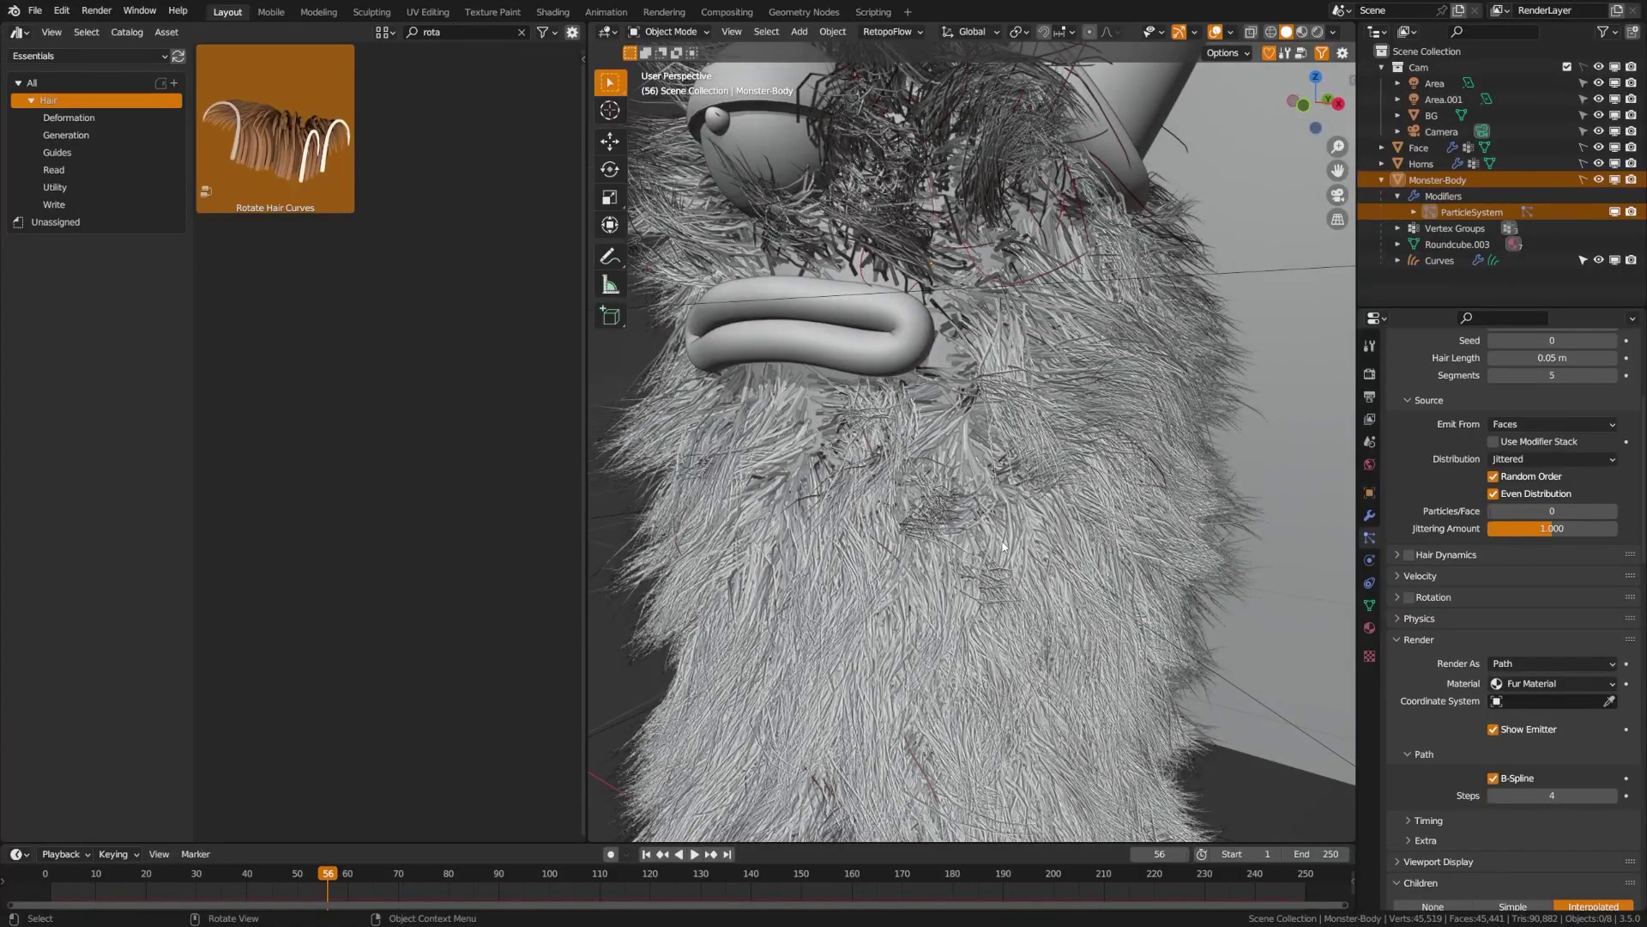